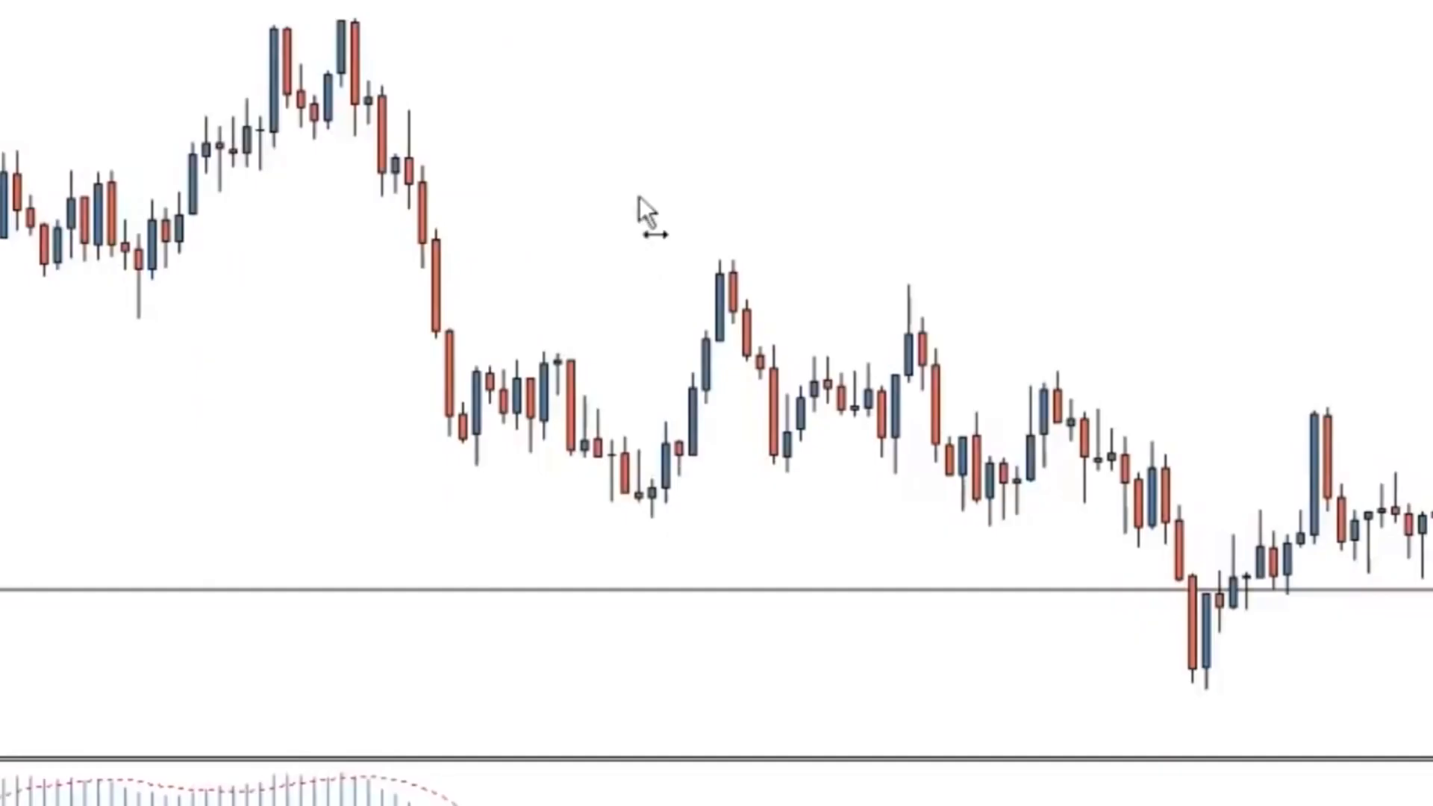
{"action": "scroll", "coordinate": [657, 202], "scroll_direction": "up", "scroll_amount": 3}
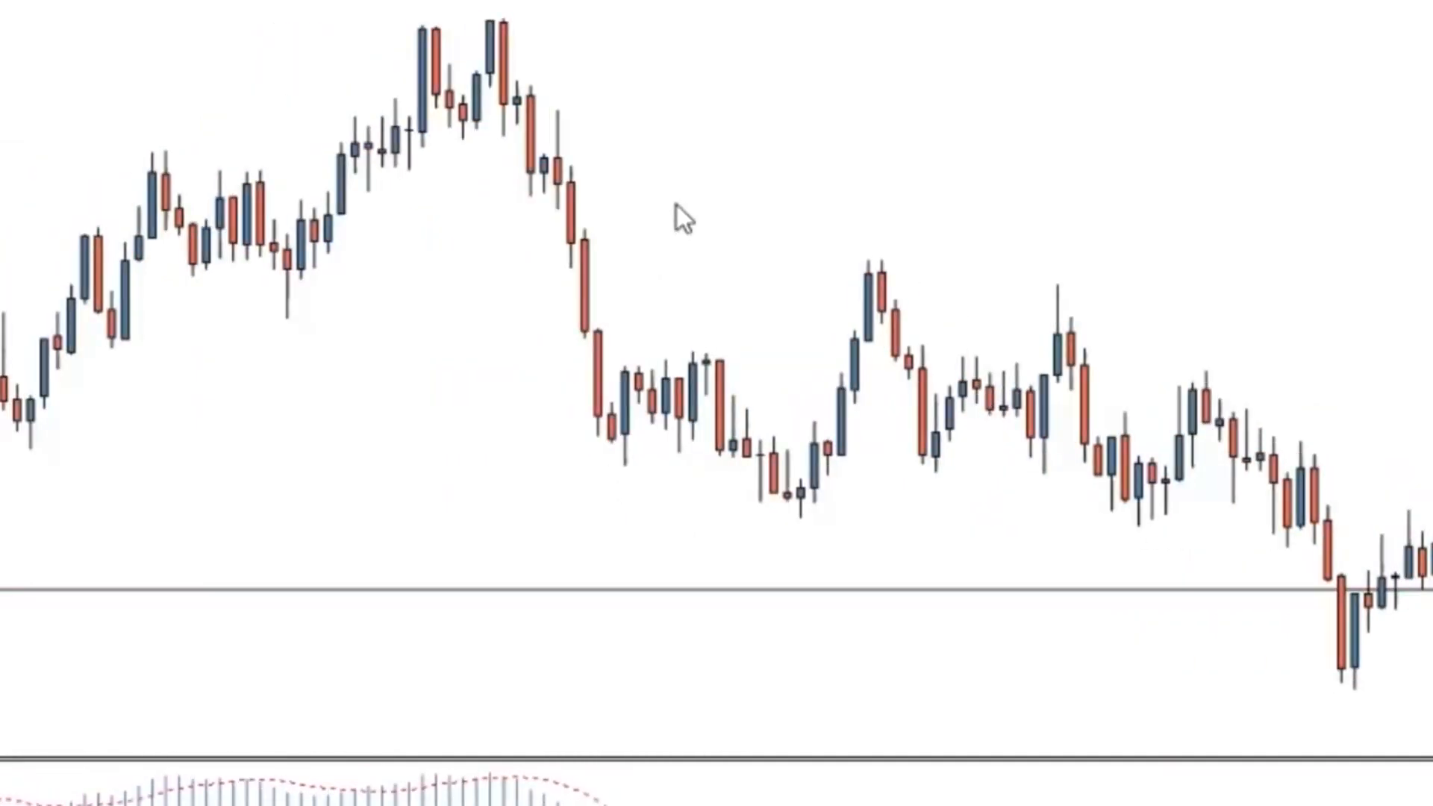
{"action": "left_click_drag", "start_coordinate": [382, 253], "coordinate": [523, 263]}
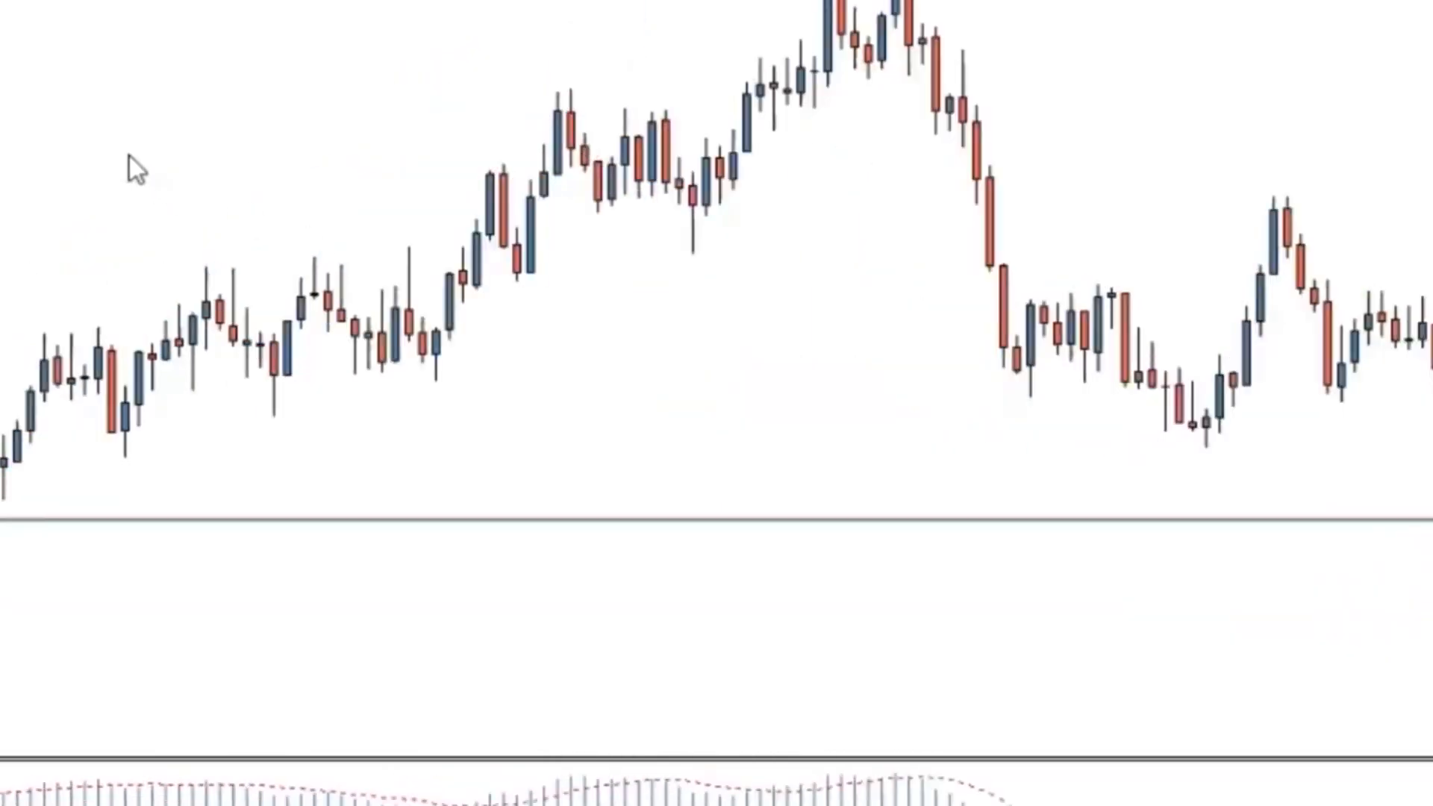
{"action": "left_click_drag", "start_coordinate": [128, 167], "coordinate": [289, 186]}
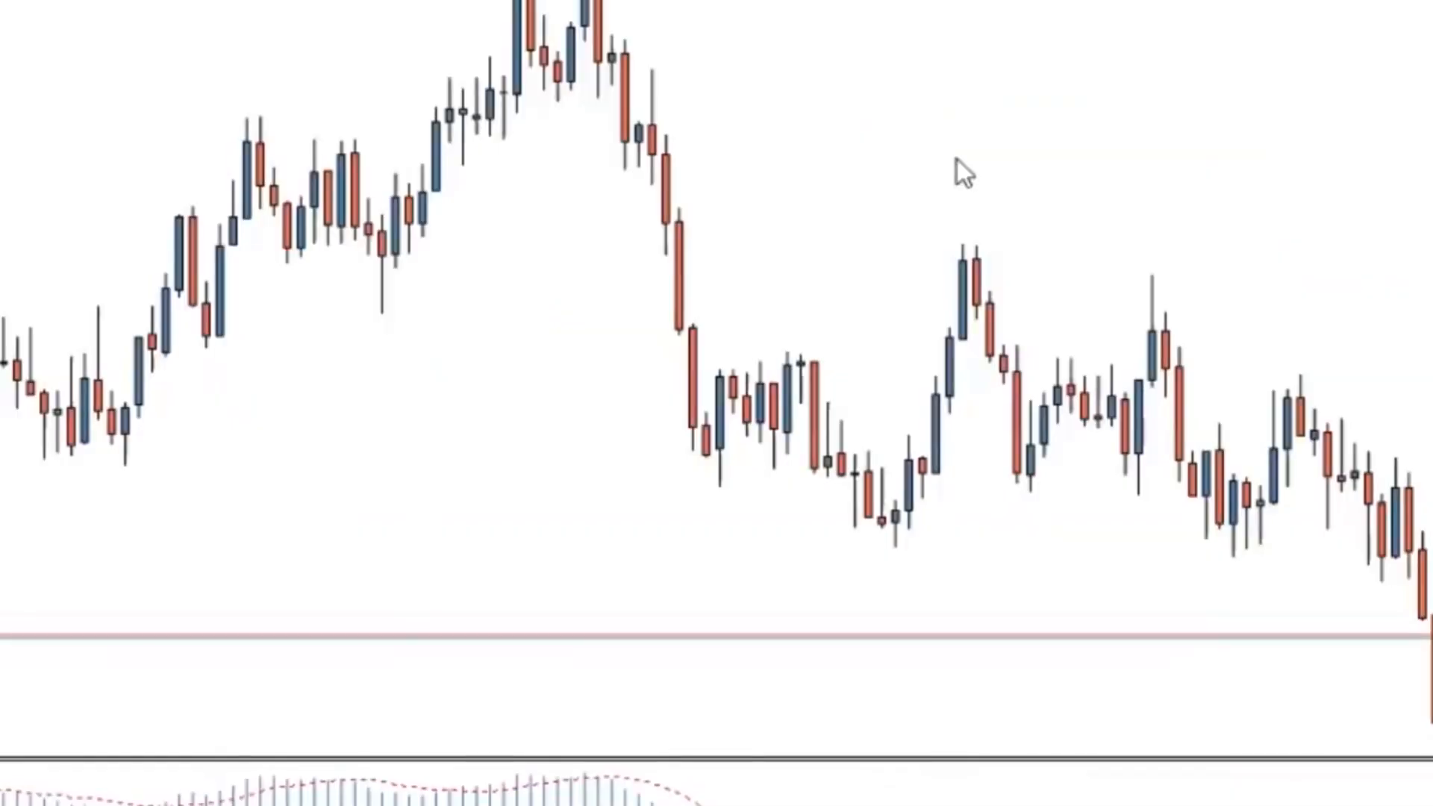
{"action": "left_click_drag", "start_coordinate": [1146, 203], "coordinate": [884, 238]}
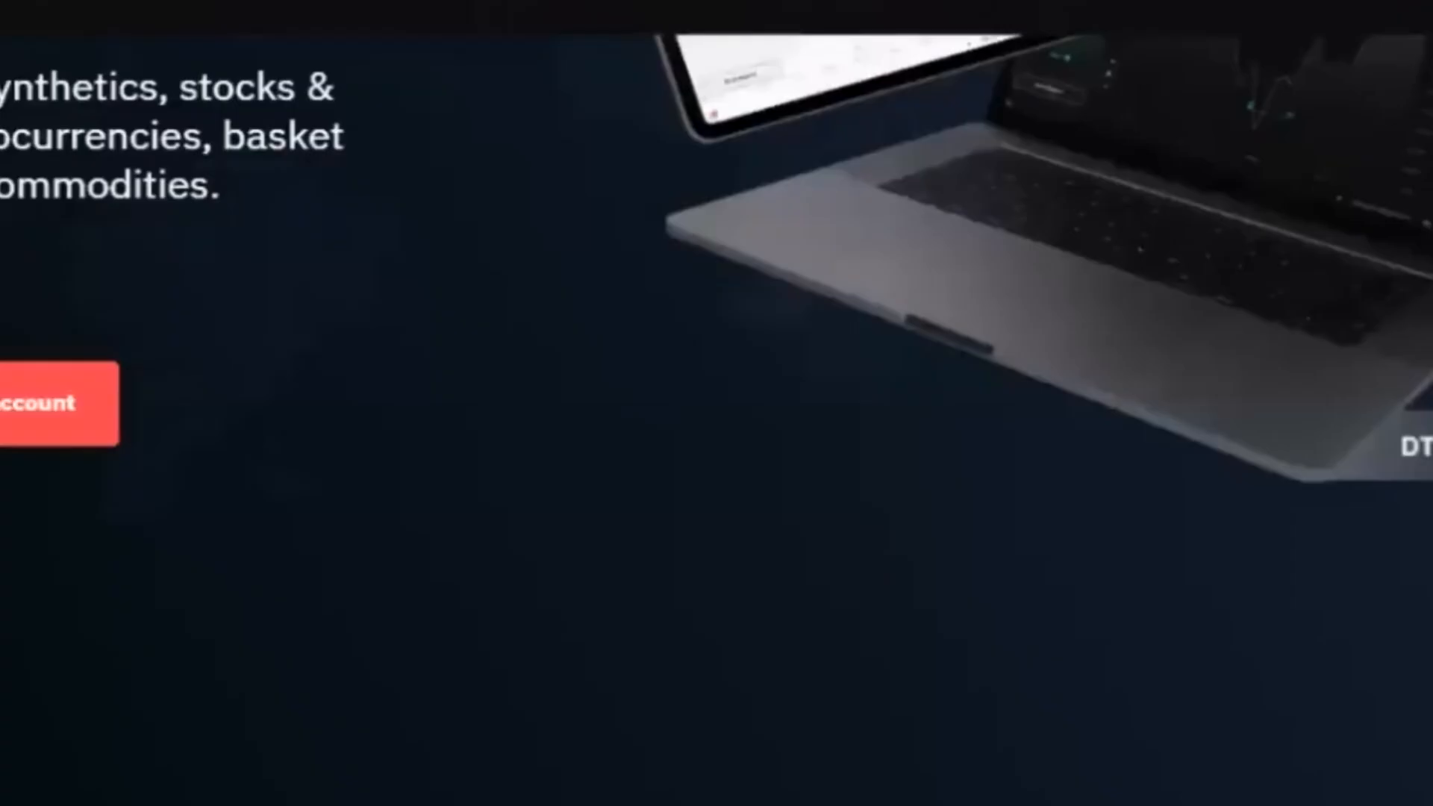
{"action": "scroll", "coordinate": [717, 418], "scroll_direction": "up", "scroll_amount": 4}
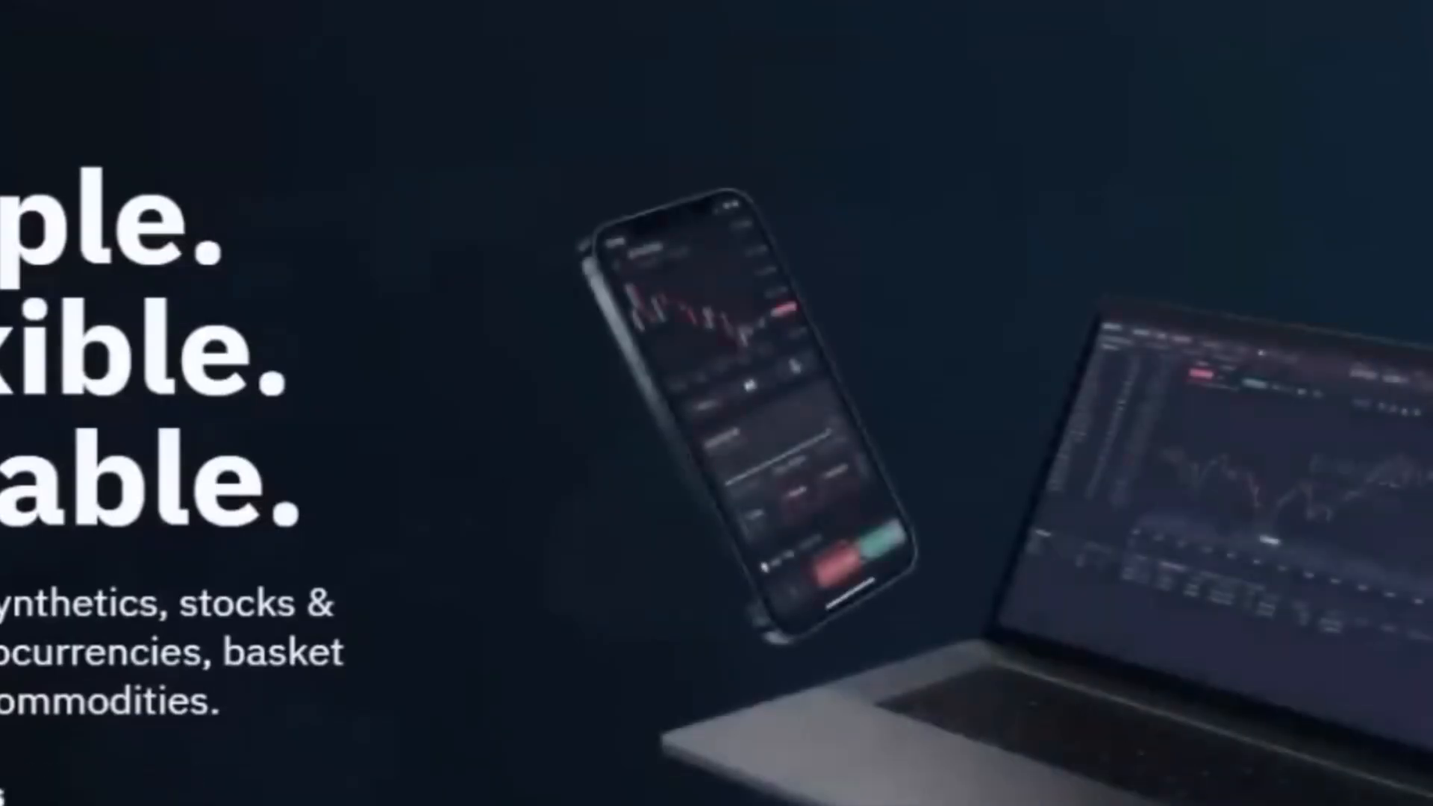
{"action": "scroll", "coordinate": [716, 477], "scroll_direction": "down", "scroll_amount": 2}
{"action": "scroll", "coordinate": [716, 478], "scroll_direction": "up", "scroll_amount": 1}
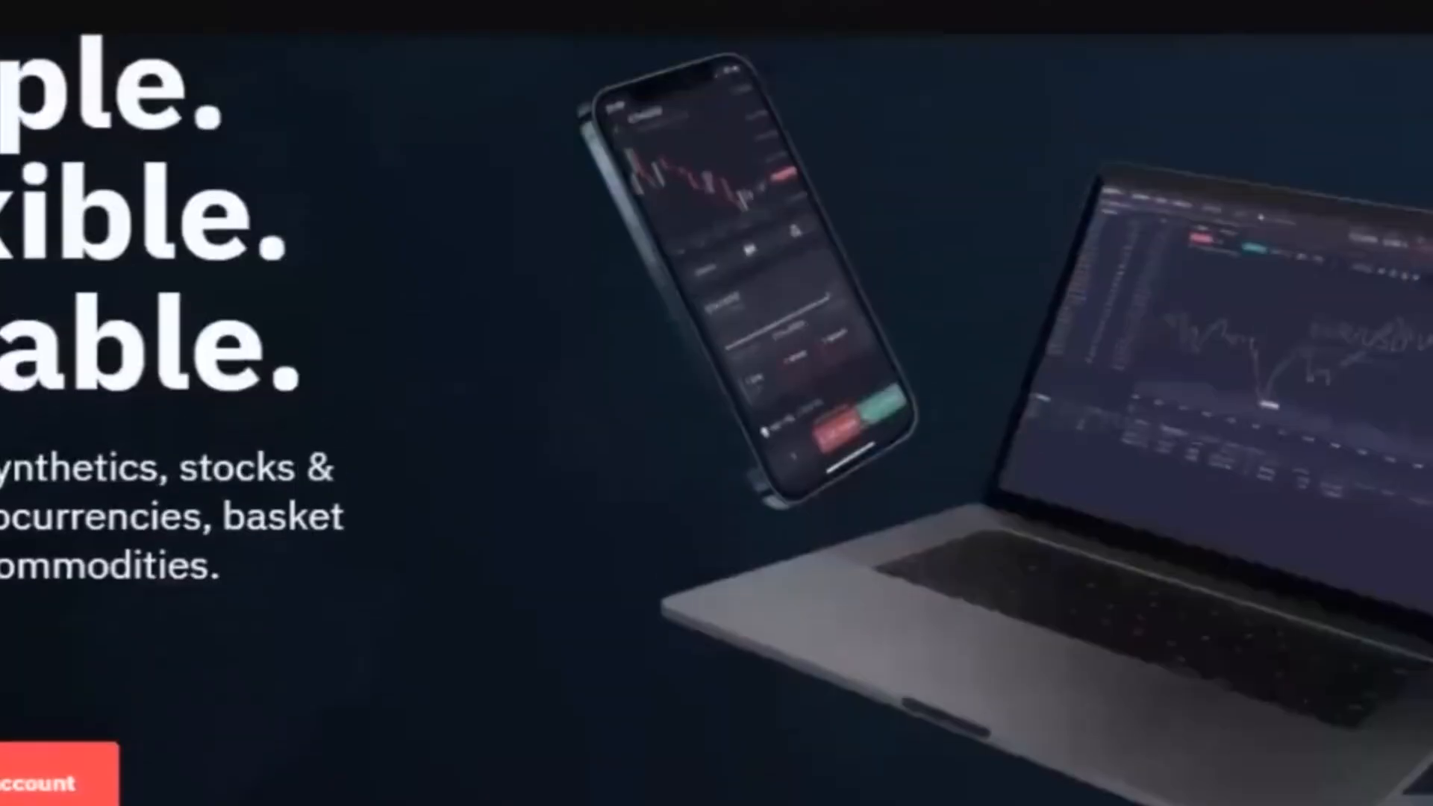
{"action": "scroll", "coordinate": [716, 418], "scroll_direction": "up", "scroll_amount": 2}
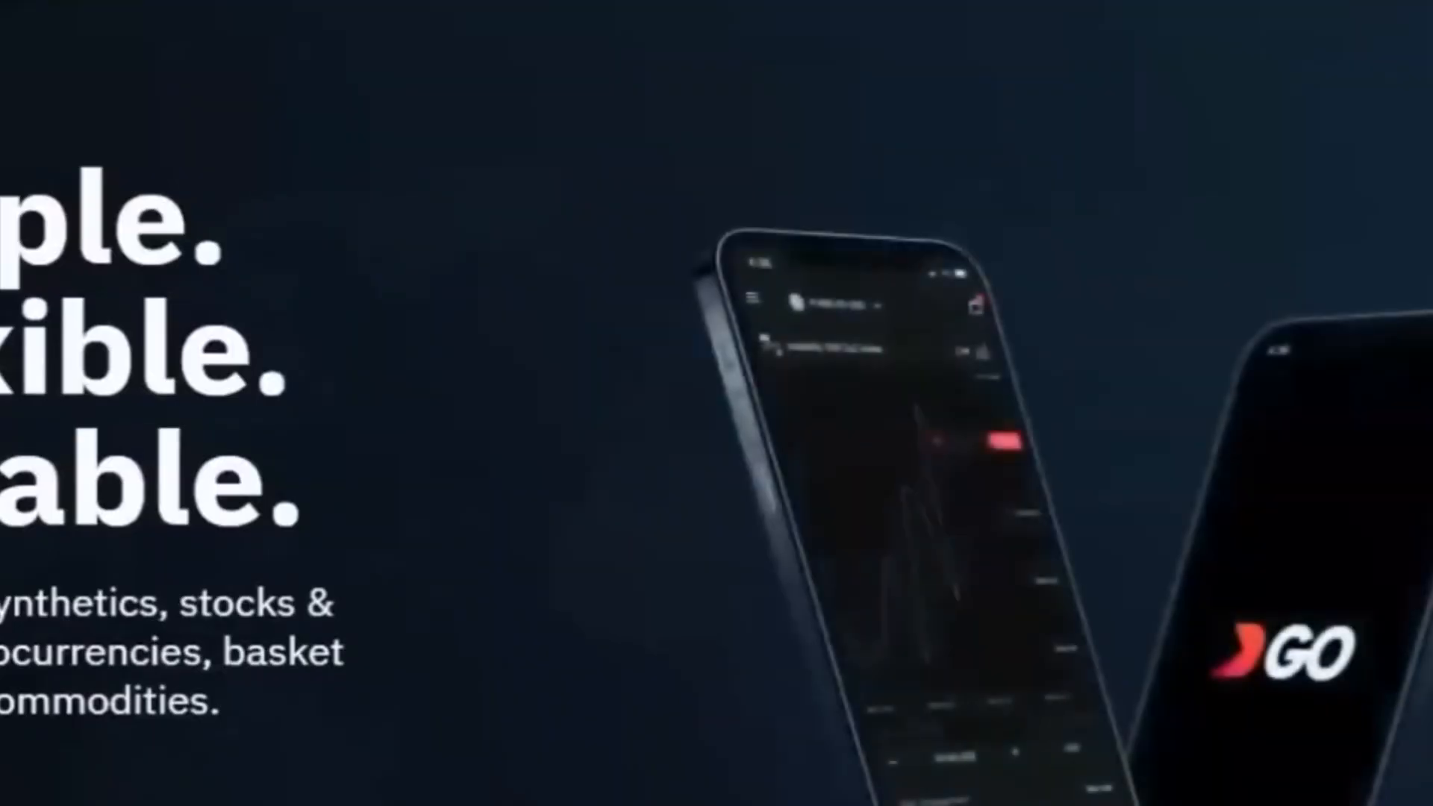
{"action": "scroll", "coordinate": [717, 418], "scroll_direction": "down", "scroll_amount": 1}
{"action": "scroll", "coordinate": [716, 418], "scroll_direction": "up", "scroll_amount": 1}
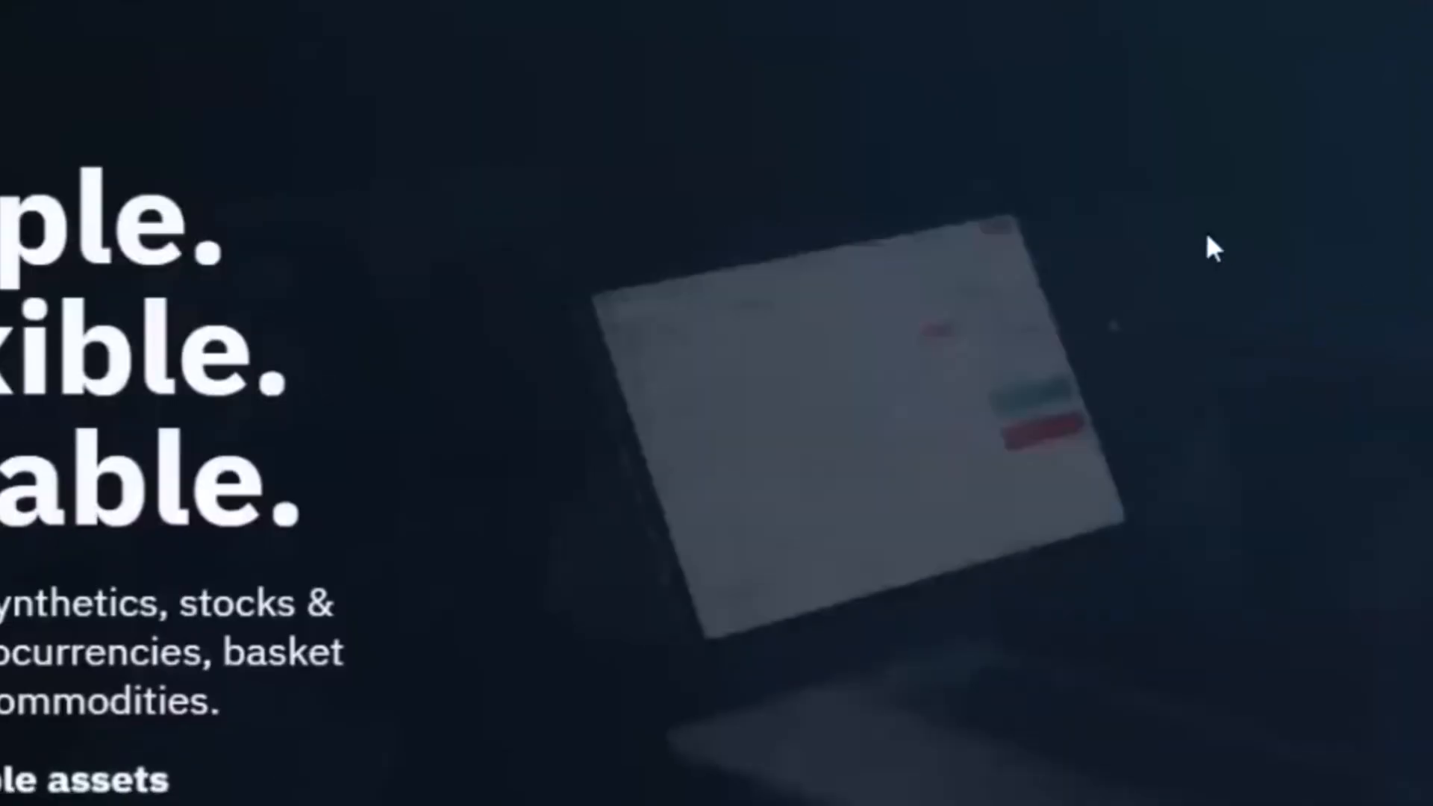
{"action": "scroll", "coordinate": [717, 418], "scroll_direction": "down", "scroll_amount": 1}
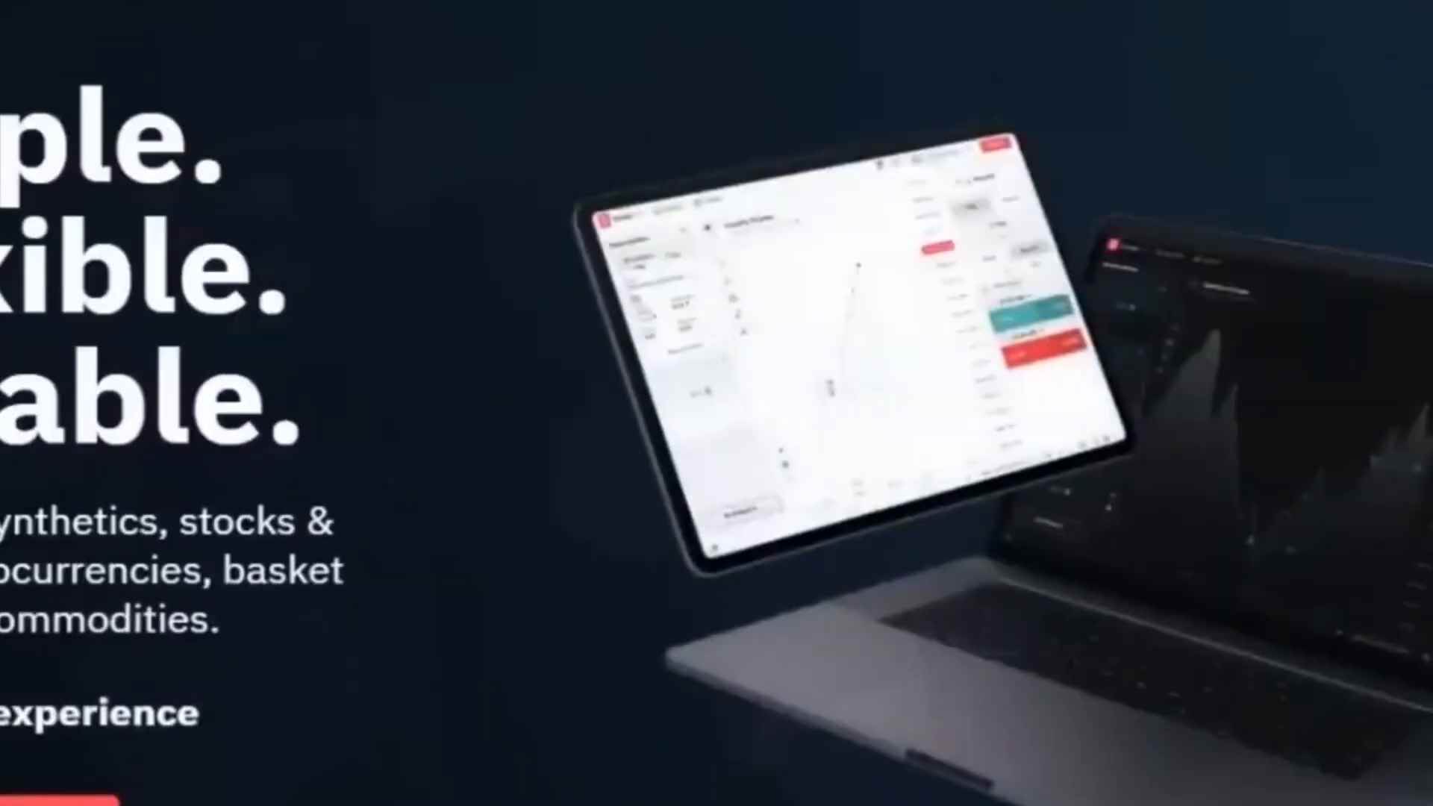
{"action": "scroll", "coordinate": [716, 418], "scroll_direction": "up", "scroll_amount": 1}
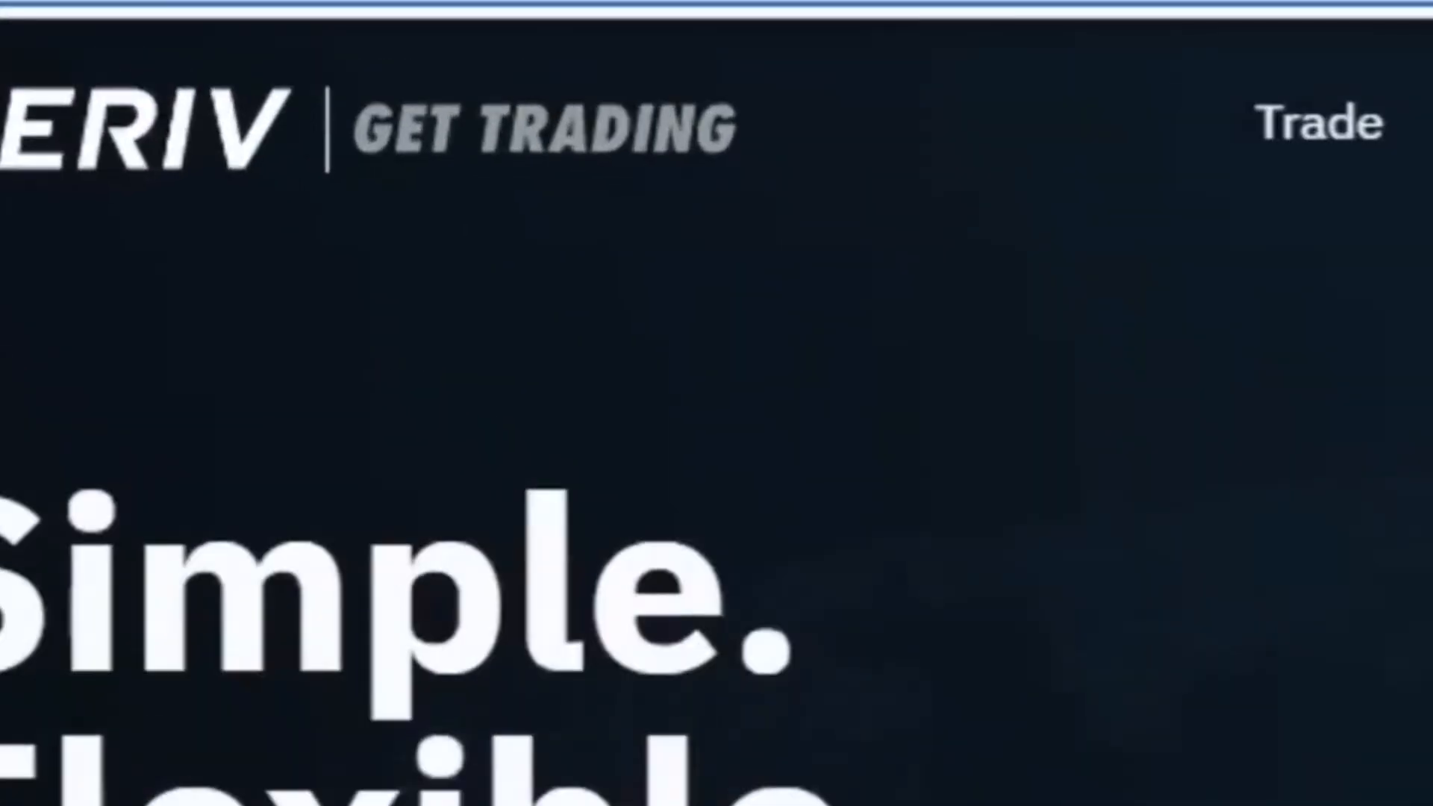
Step: Load the Deriv website at deriv.com
{"action": "type", "text": "deriv.co"}
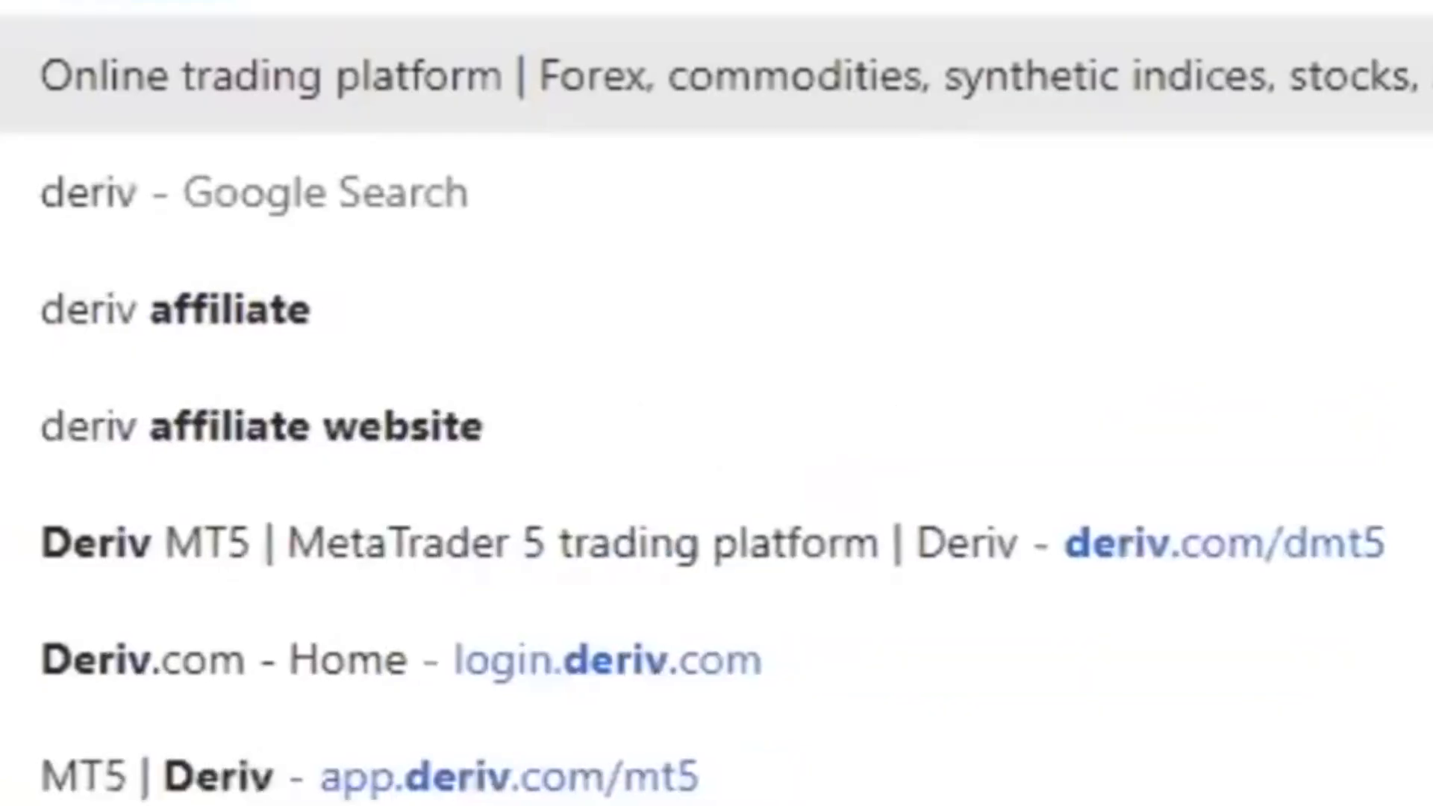
{"action": "type", "text": "m"}
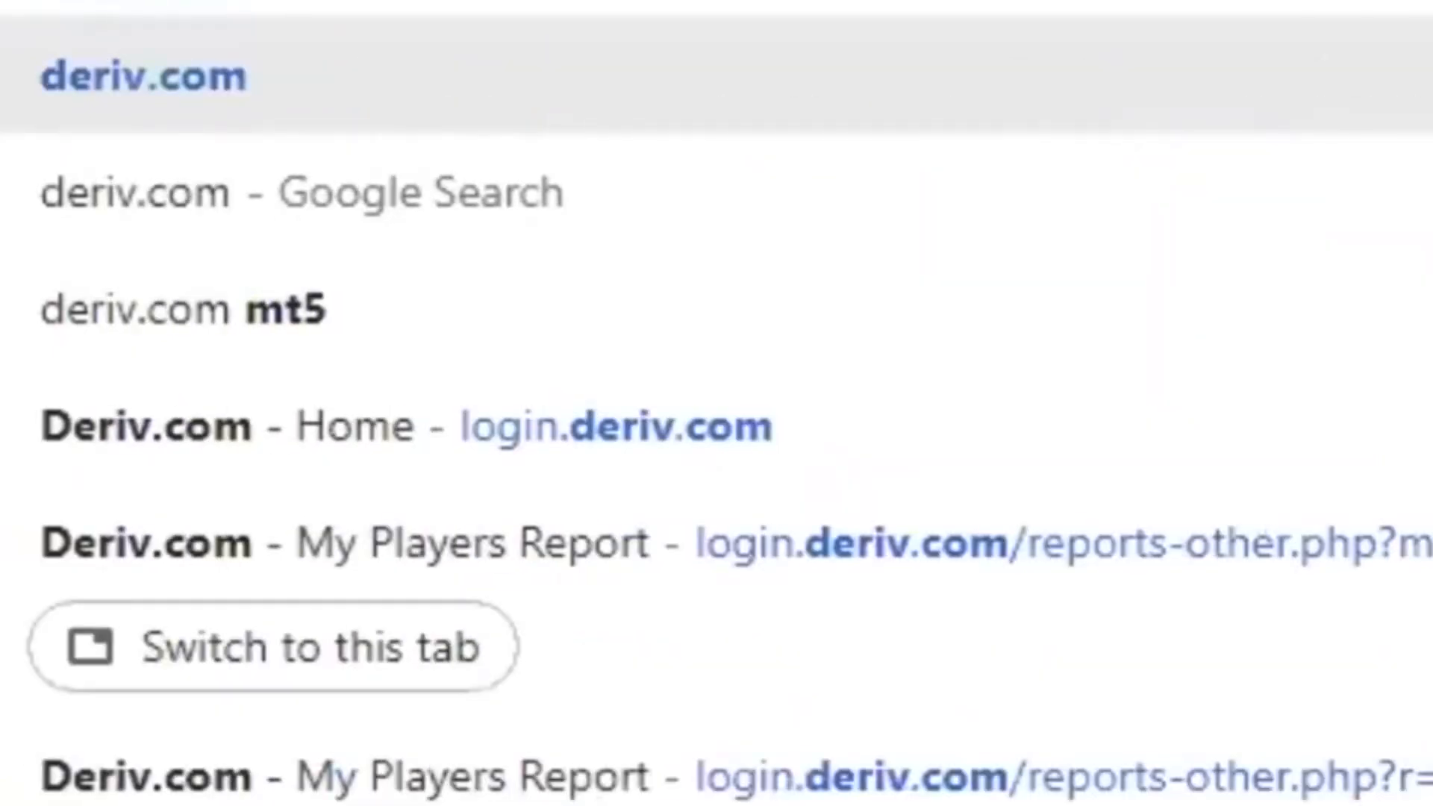
{"action": "key", "text": "Return"}
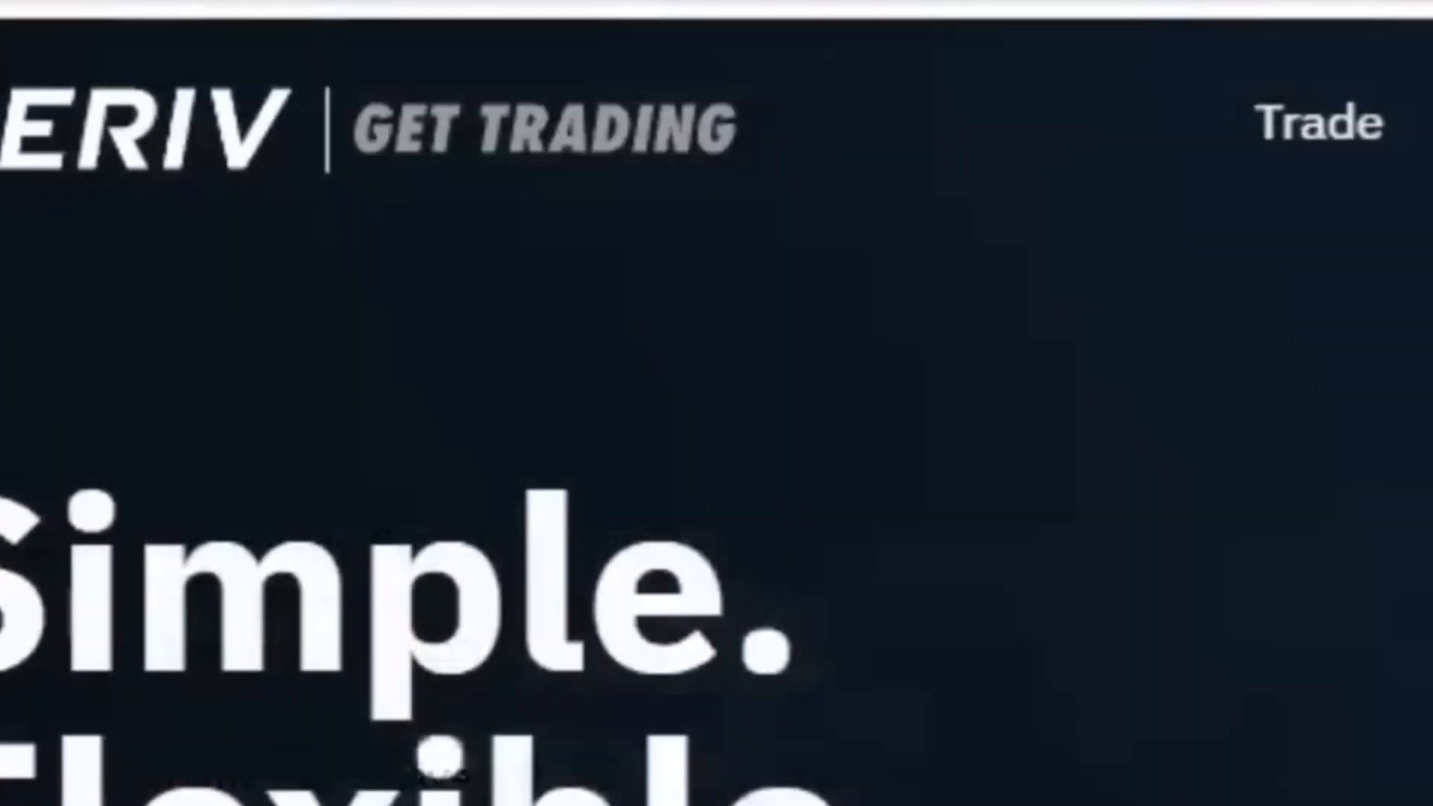
Step: Open the Deriv MT5 page from the Trade links in the footer of the Deriv home page
{"action": "scroll", "coordinate": [716, 403], "scroll_direction": "down", "scroll_amount": 15}
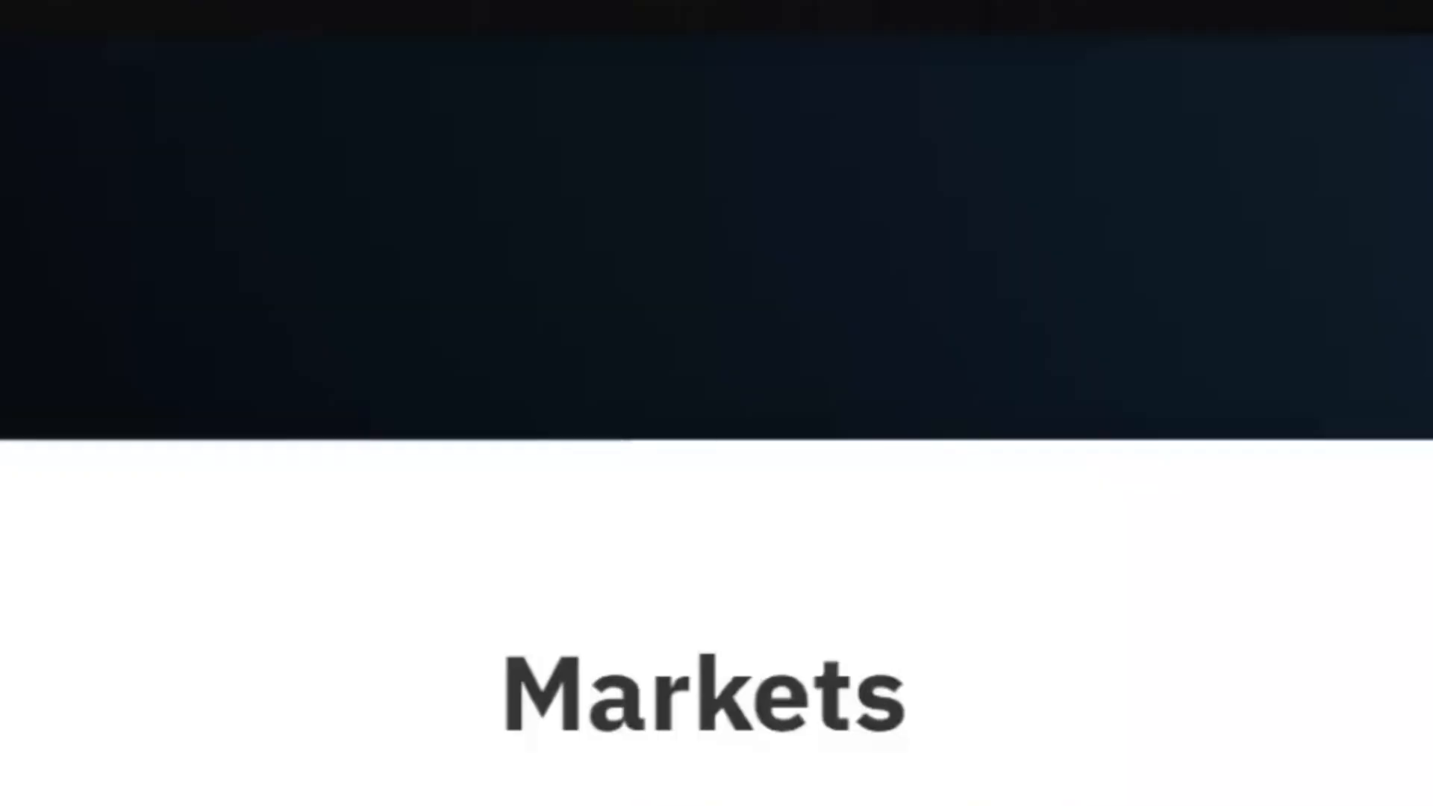
{"action": "scroll", "coordinate": [717, 403], "scroll_direction": "down", "scroll_amount": 15}
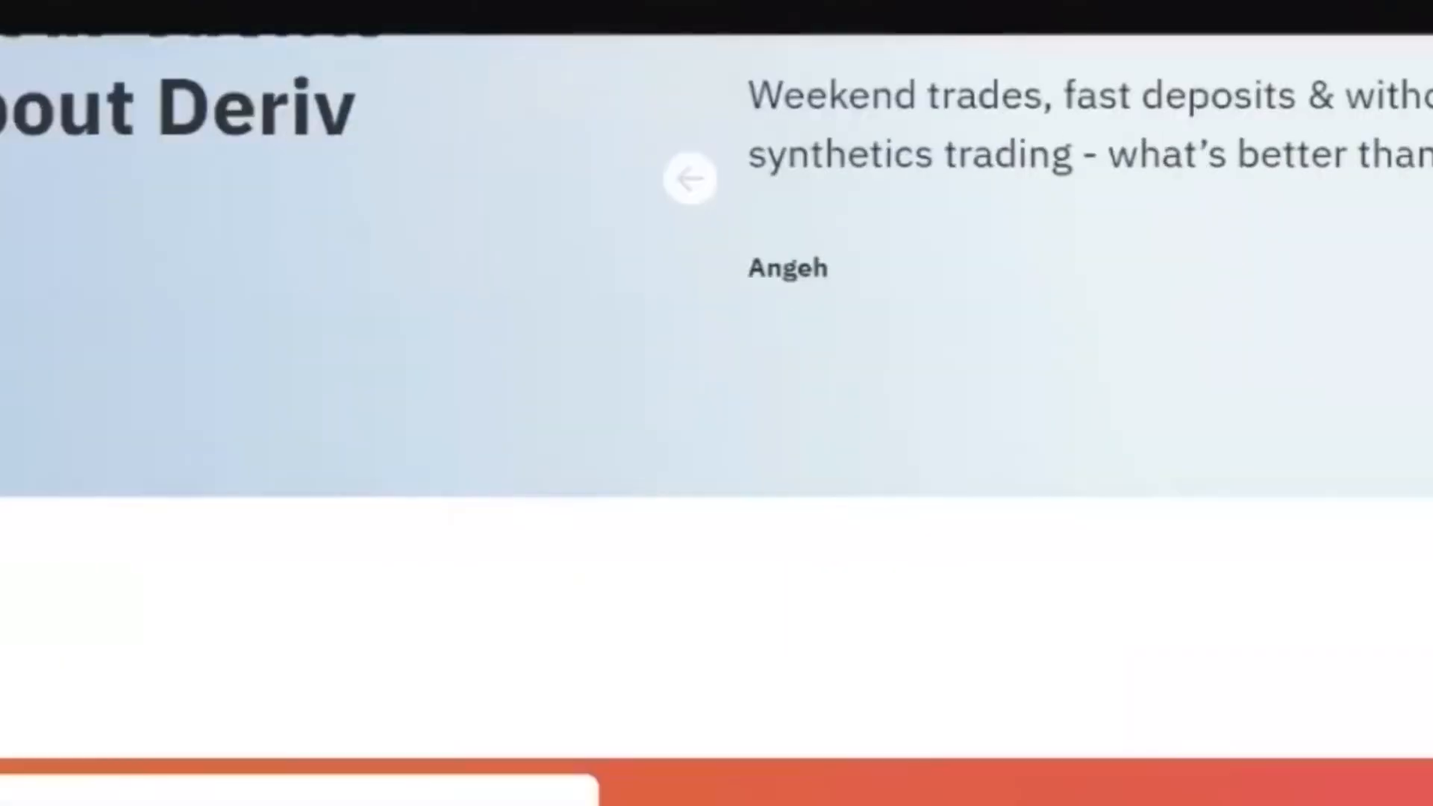
{"action": "scroll", "coordinate": [717, 403], "scroll_direction": "down", "scroll_amount": 5}
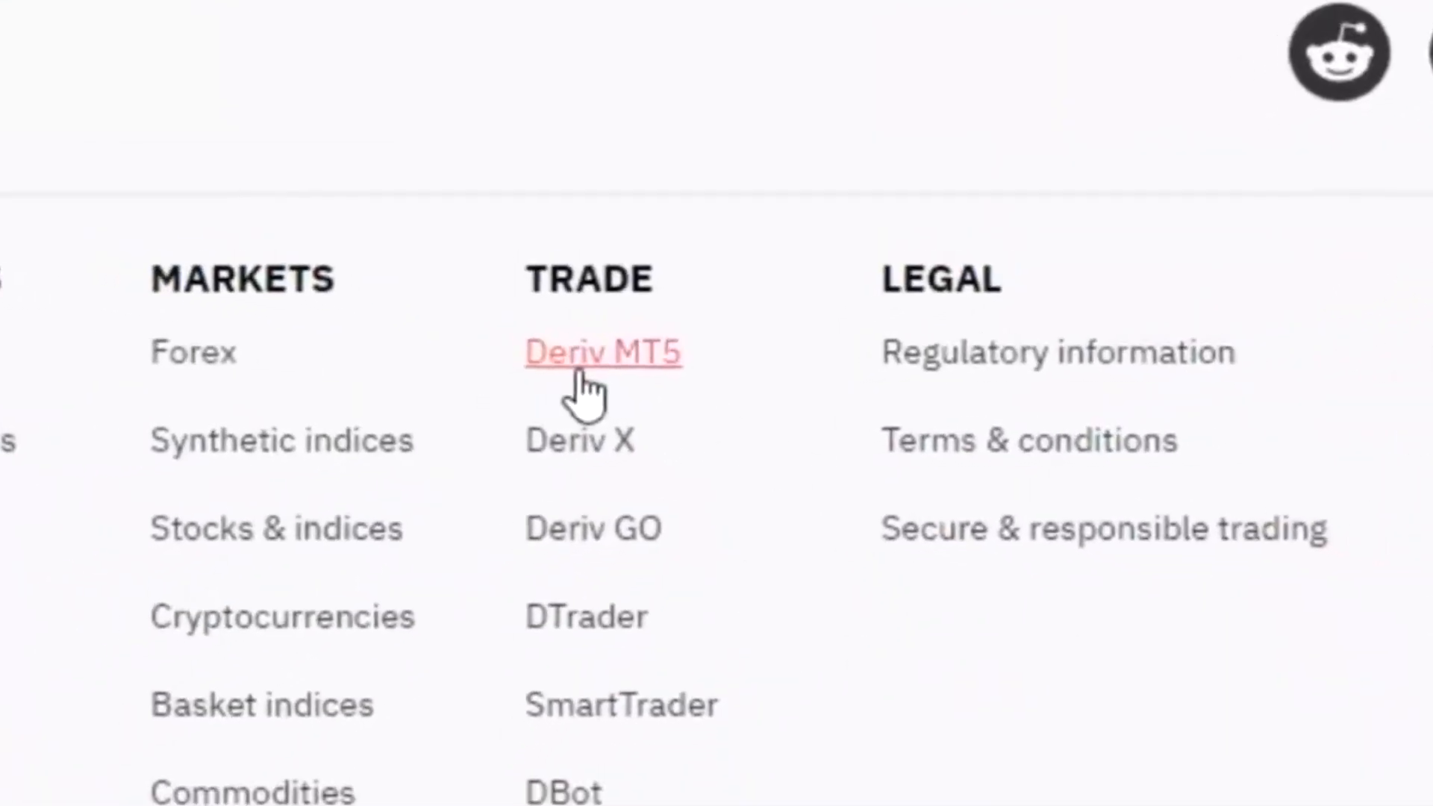
{"action": "left_click", "coordinate": [553, 369]}
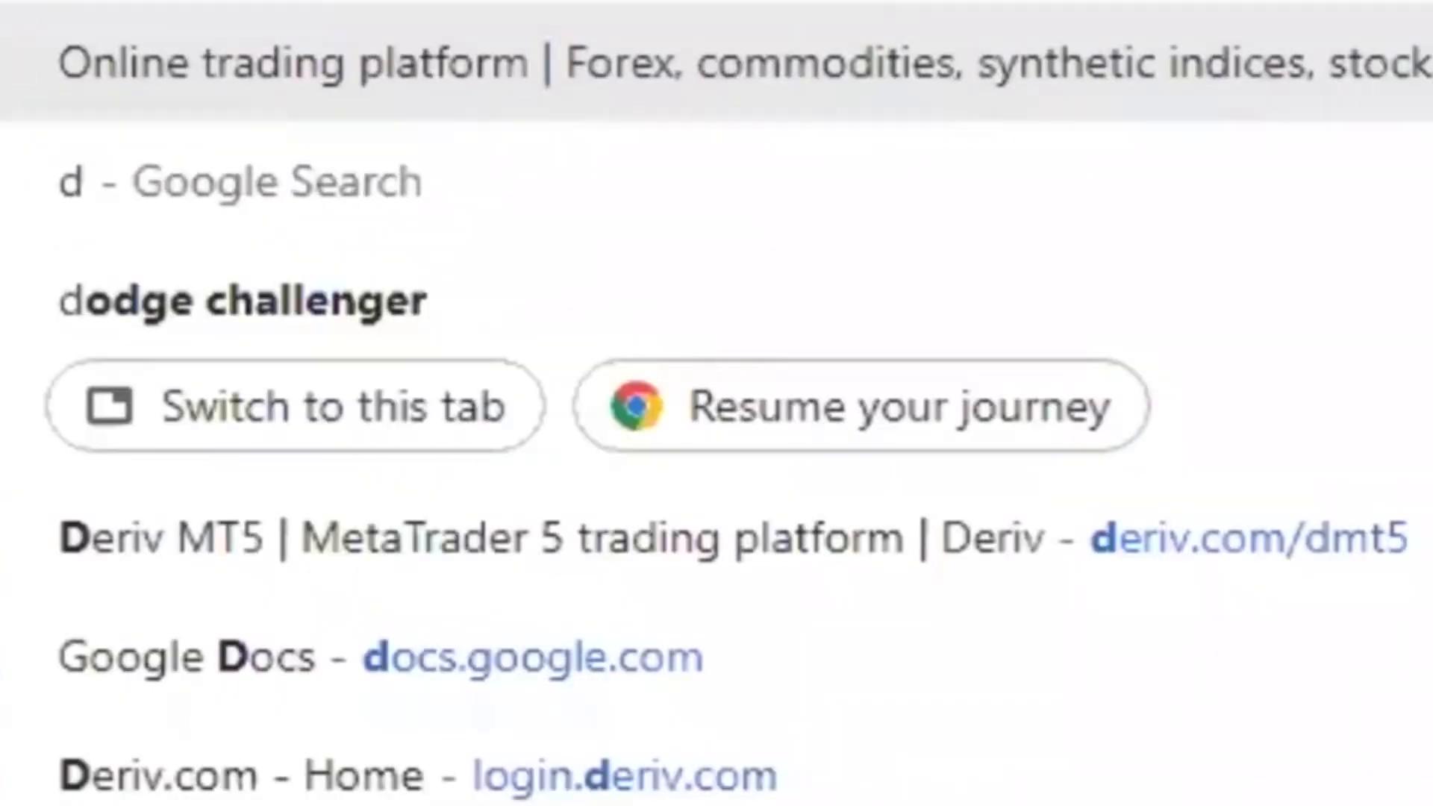
Step: Load the address deriv.com/dmt5 directly and look through the Deriv MT5 page
{"action": "type", "text": "eriv"}
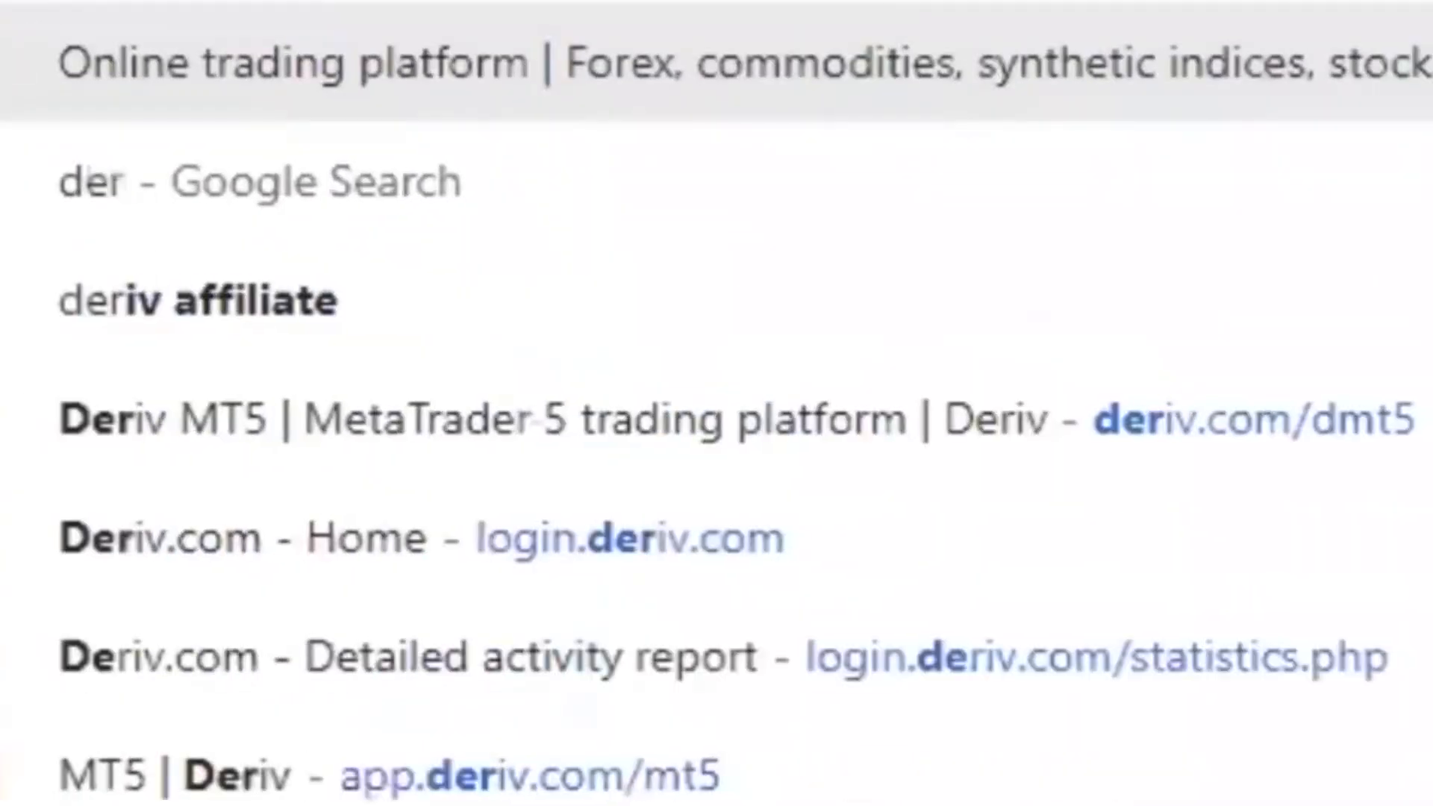
{"action": "type", "text": ".com/"}
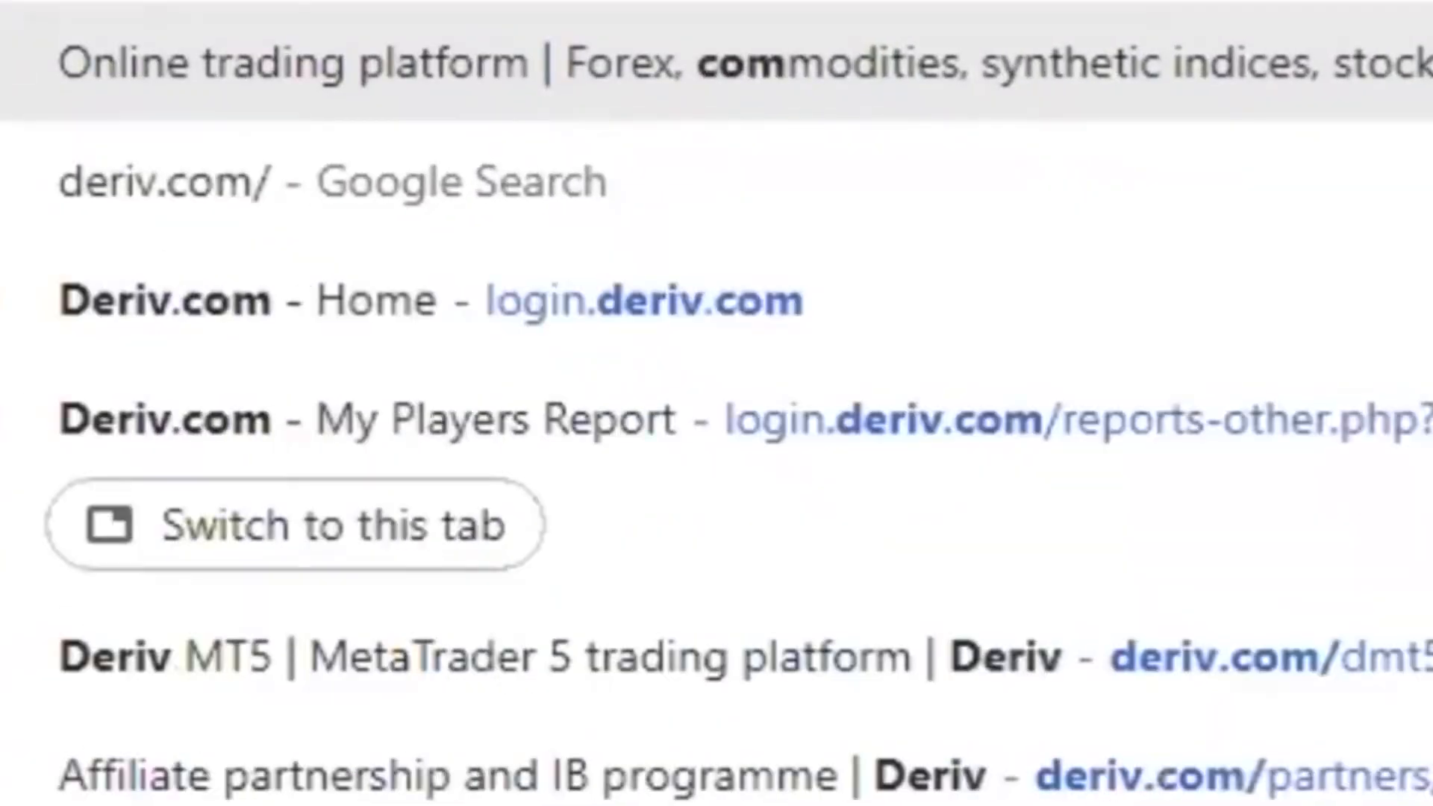
{"action": "type", "text": "dmt"}
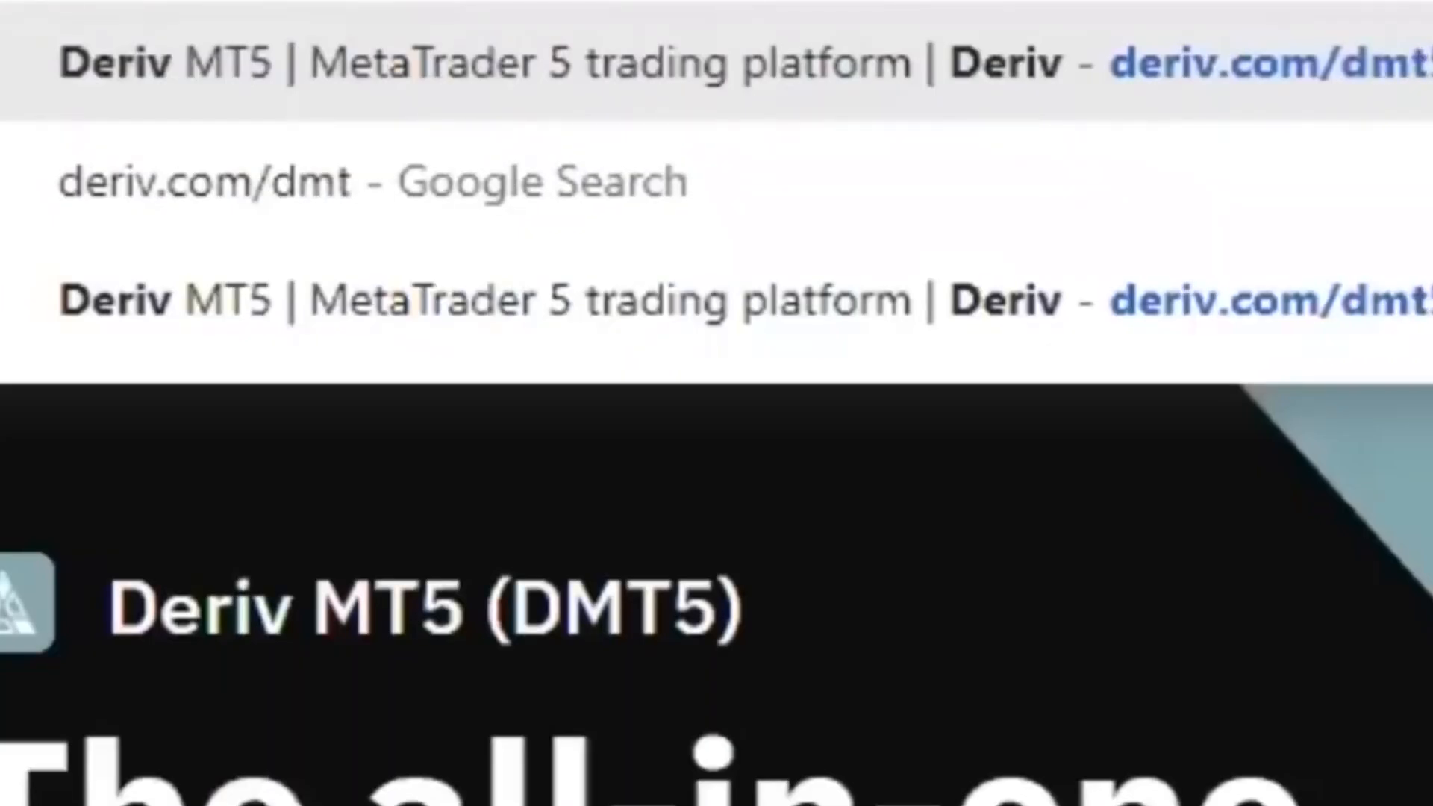
{"action": "type", "text": "5"}
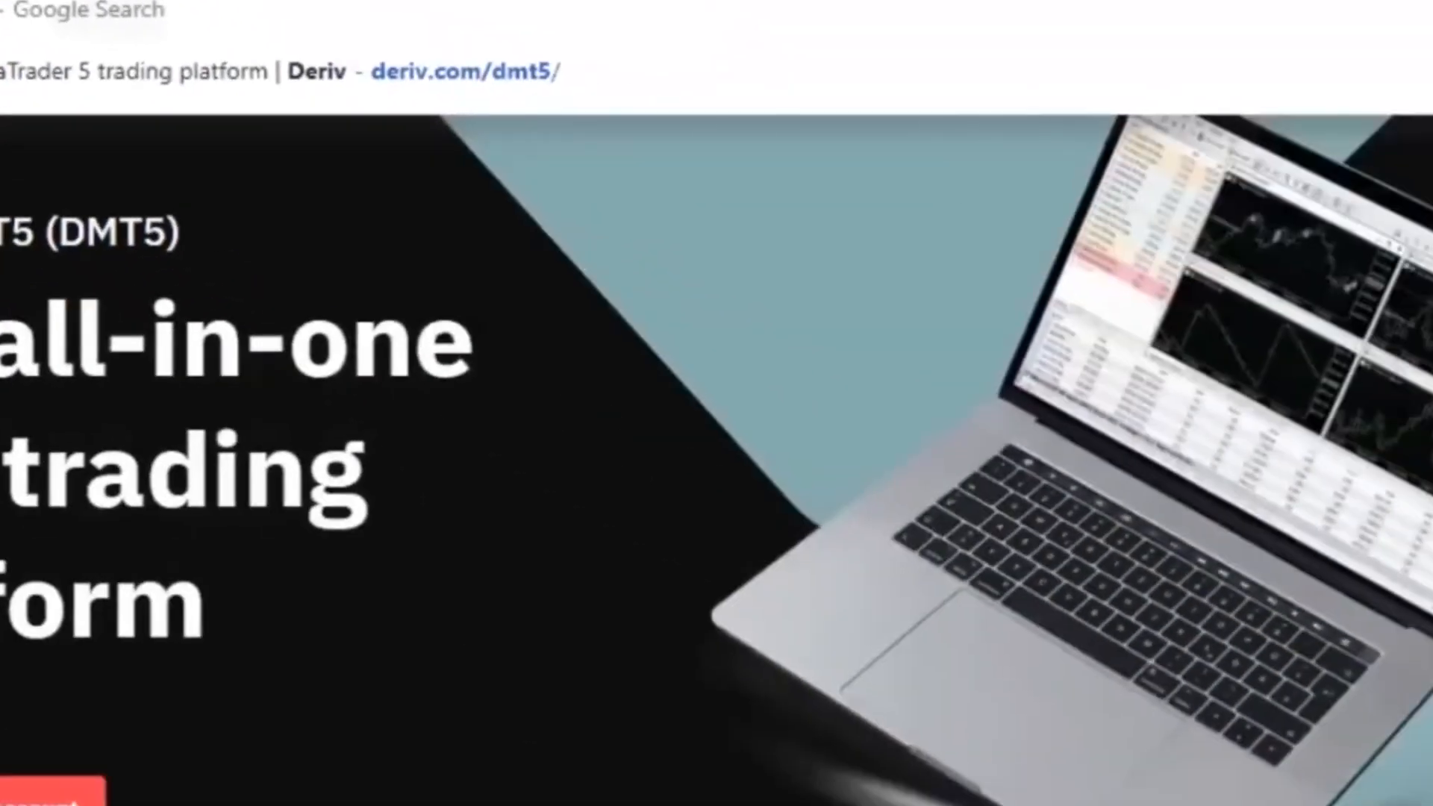
{"action": "key", "text": "Return"}
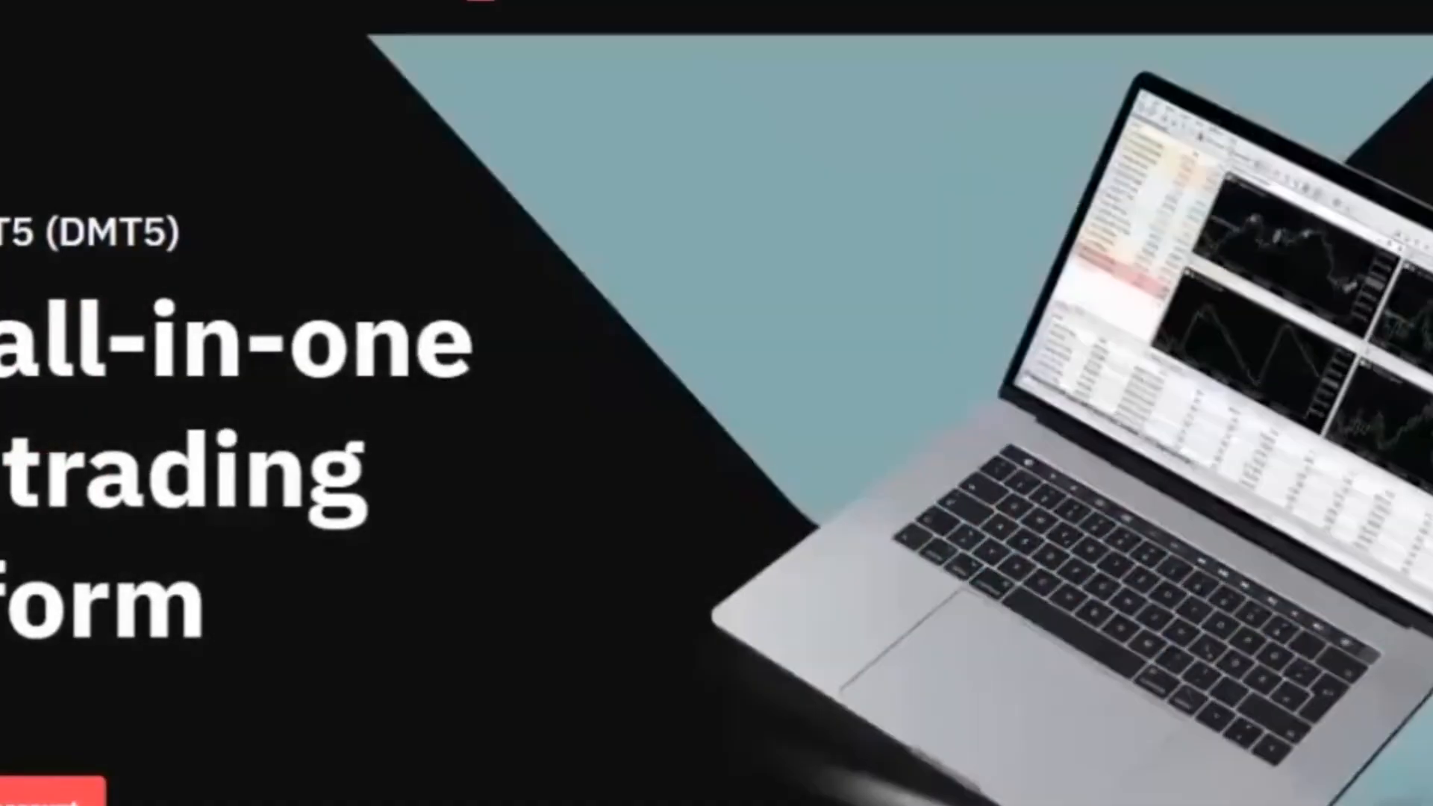
{"action": "scroll", "coordinate": [716, 418], "scroll_direction": "down", "scroll_amount": 10}
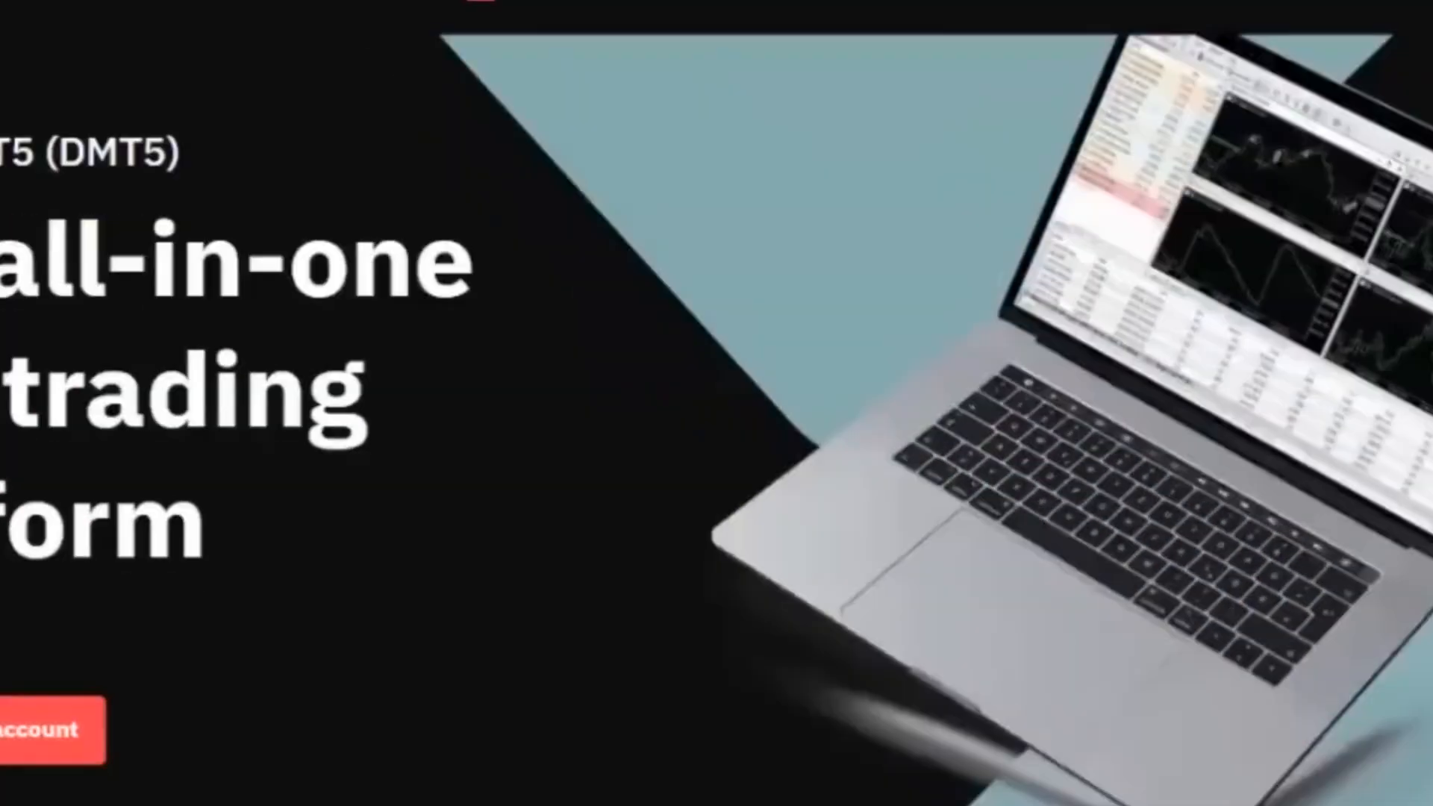
{"action": "scroll", "coordinate": [716, 403], "scroll_direction": "down", "scroll_amount": 8}
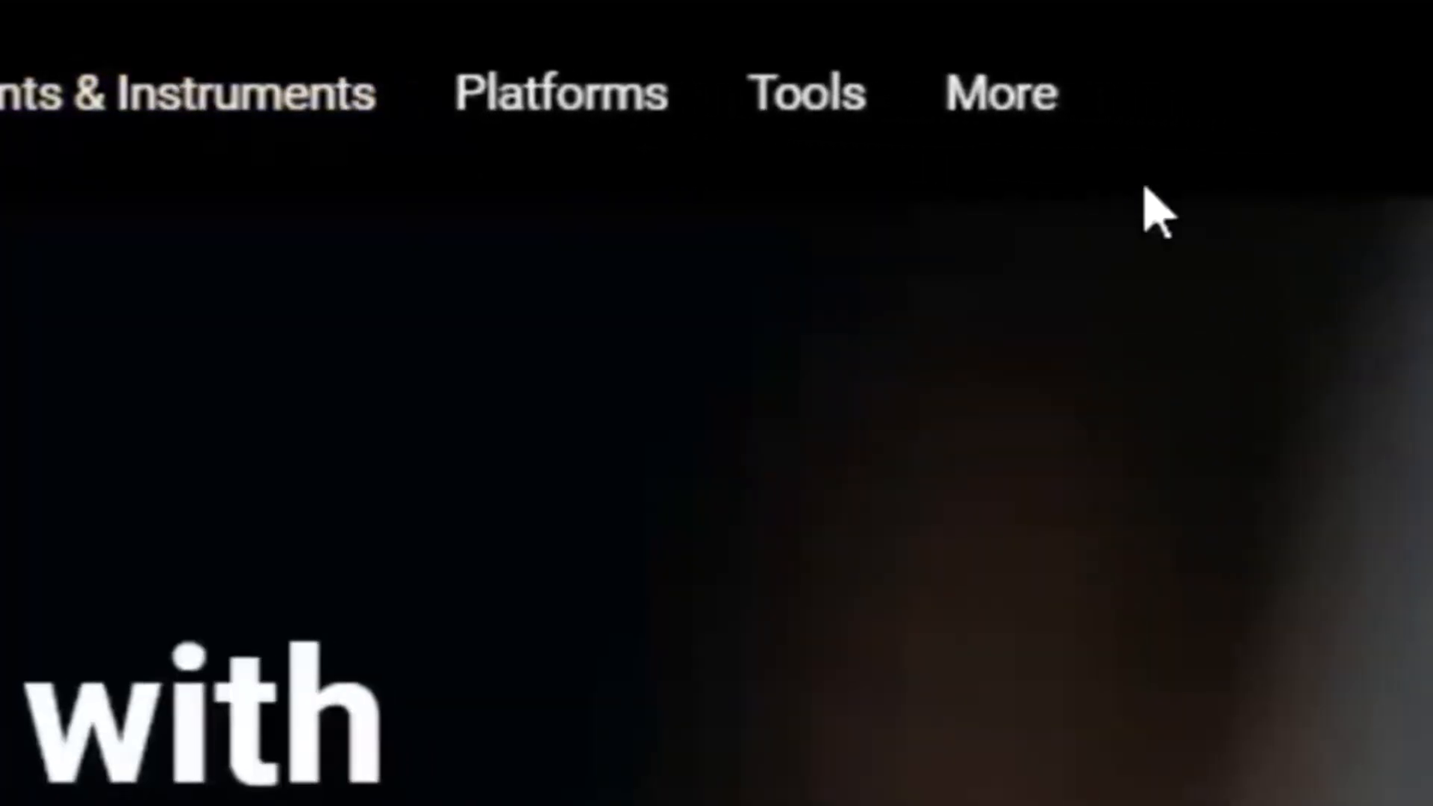
Step: Open the MetaTrader 5 page on the Exness site and look through its main features, development and mobile trading sections
{"action": "mouse_move", "coordinate": [914, 108]}
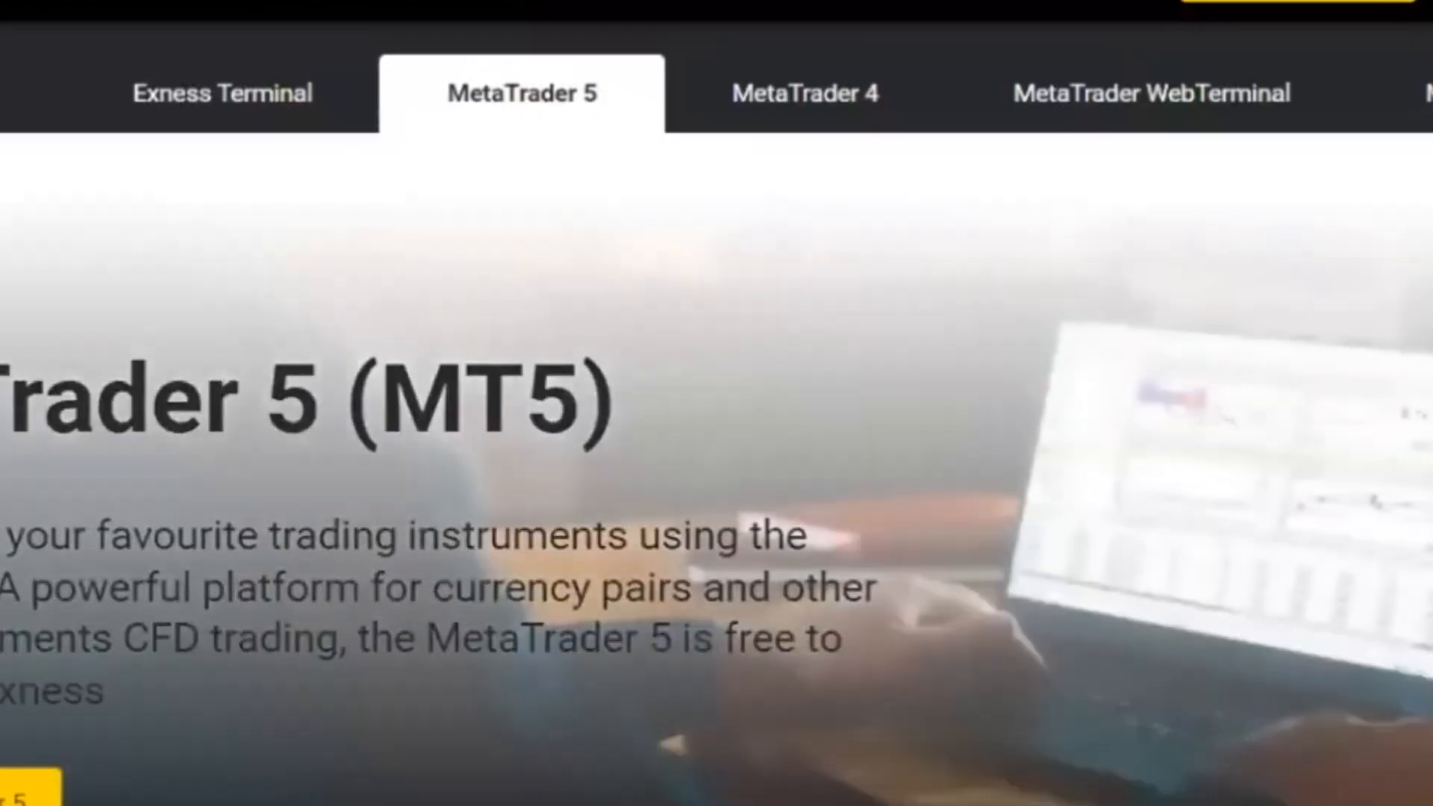
{"action": "scroll", "coordinate": [716, 403], "scroll_direction": "down", "scroll_amount": 10}
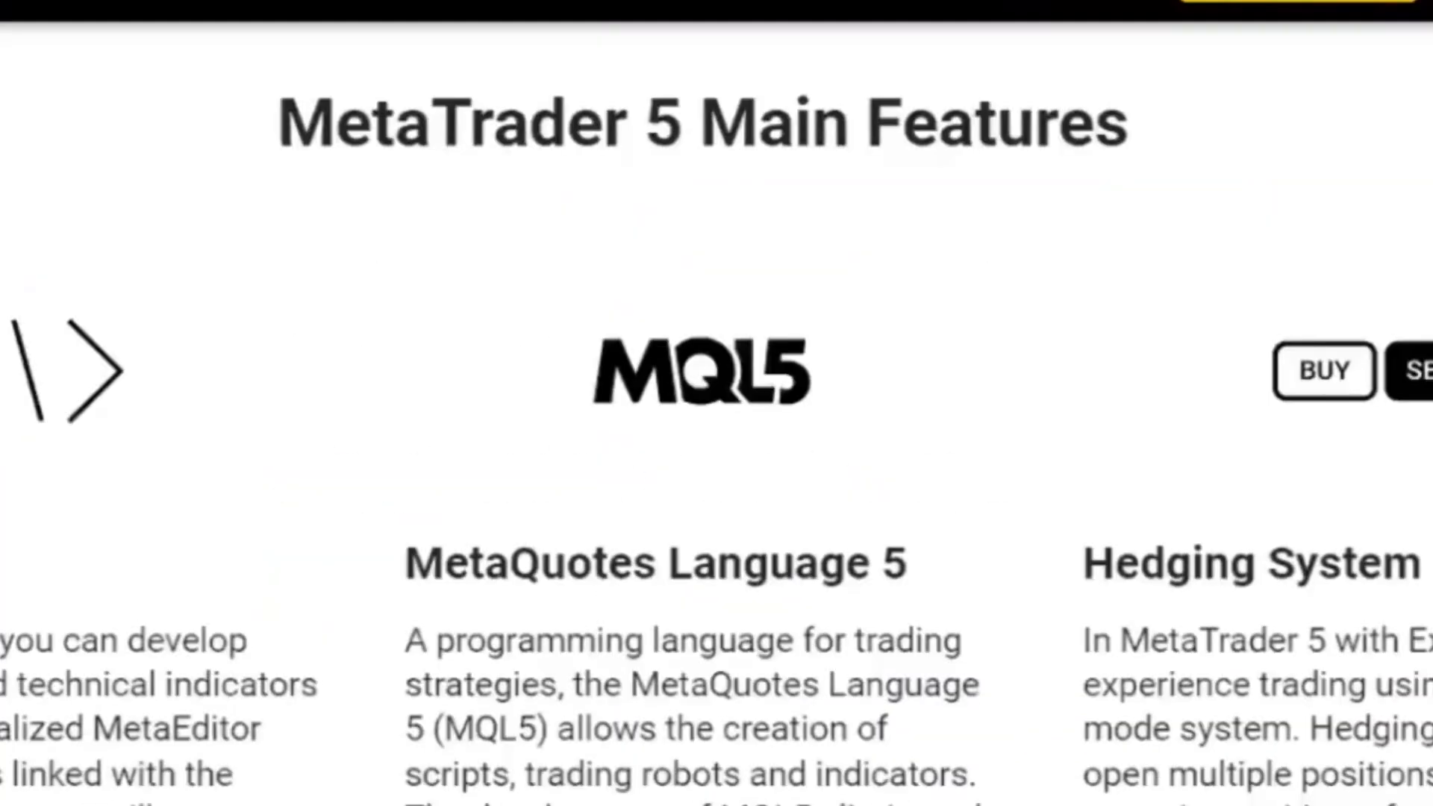
{"action": "scroll", "coordinate": [717, 403], "scroll_direction": "down", "scroll_amount": 15}
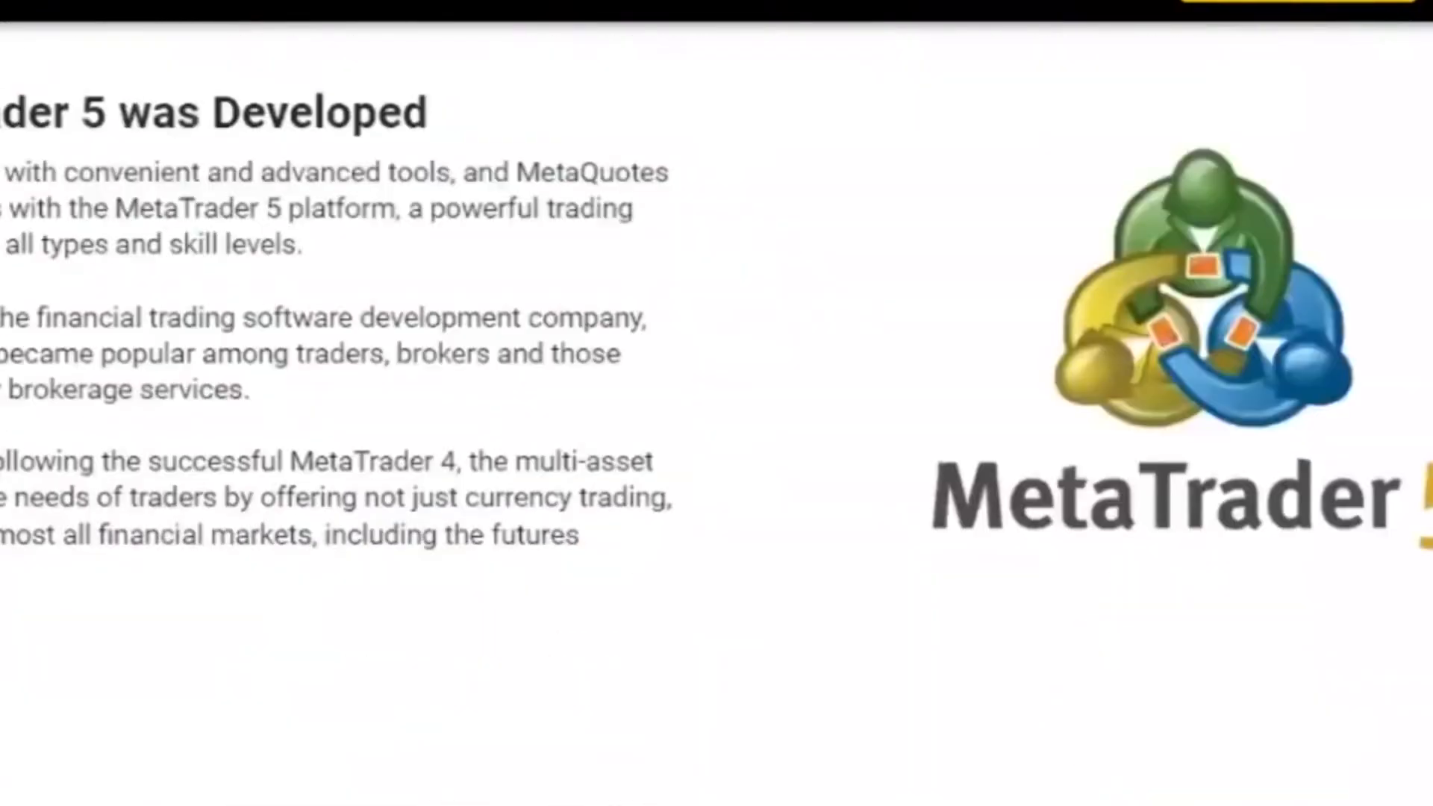
{"action": "scroll", "coordinate": [717, 403], "scroll_direction": "down", "scroll_amount": 15}
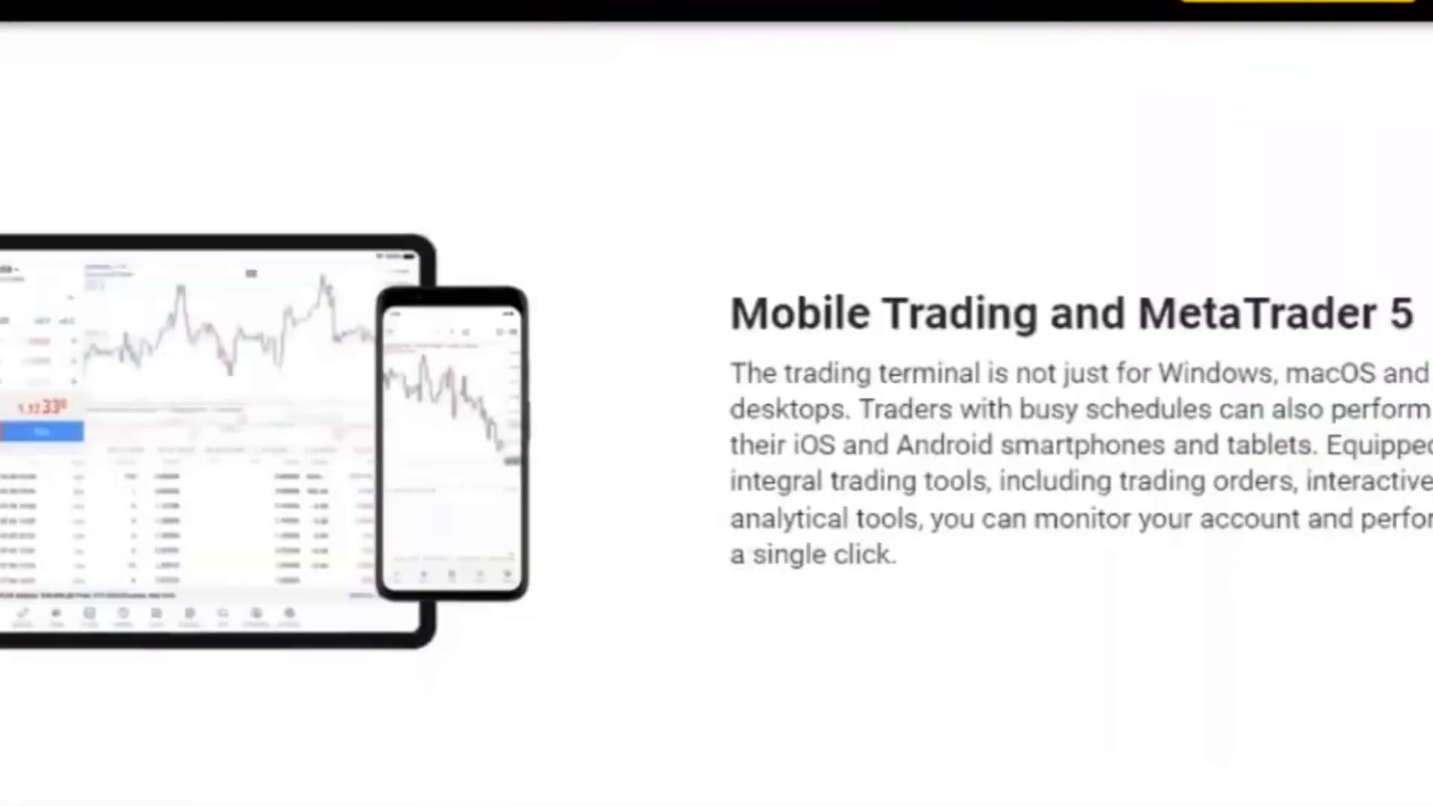
{"action": "scroll", "coordinate": [717, 403], "scroll_direction": "down", "scroll_amount": 15}
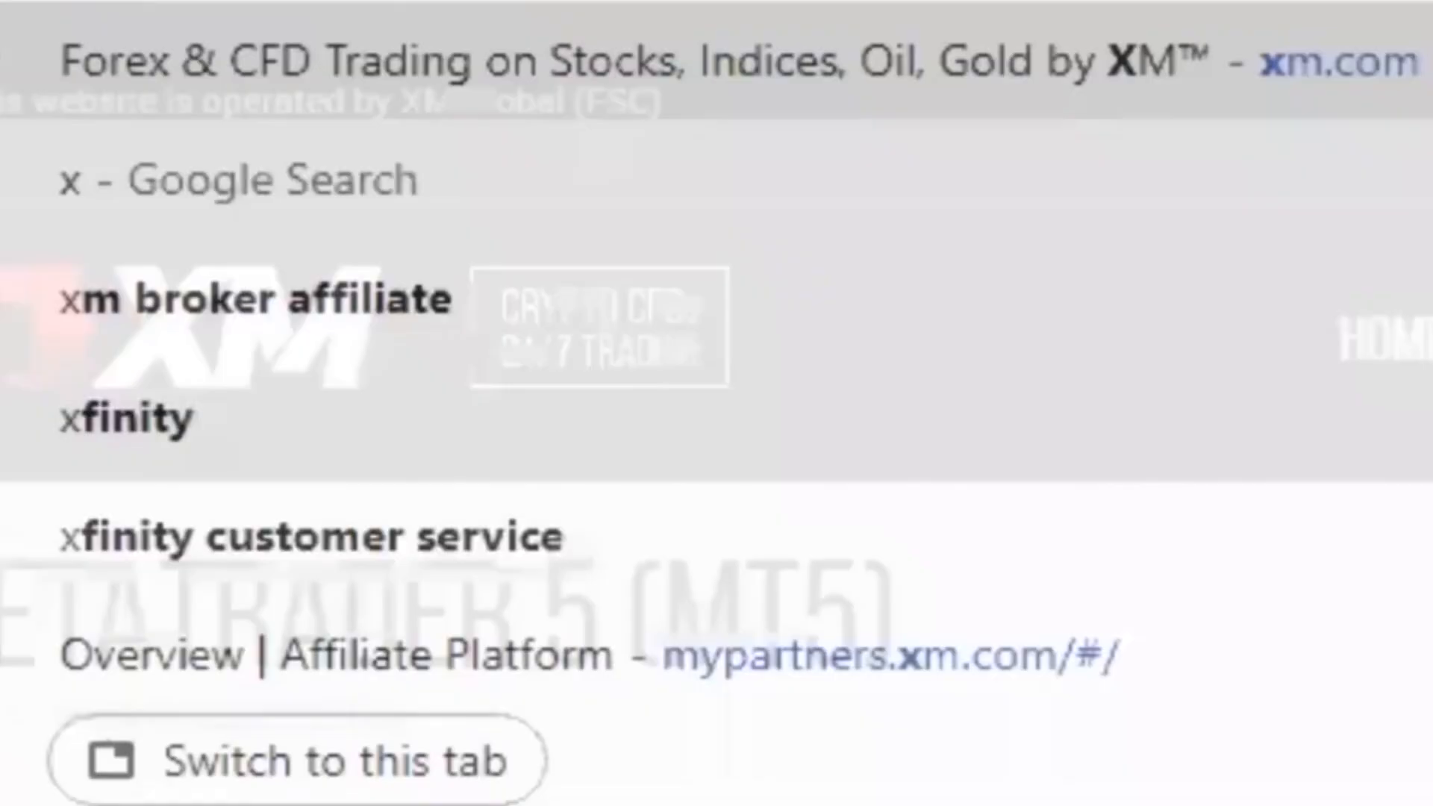
Step: Load the XM broker website at xm.com
{"action": "type", "text": "m.xo"}
{"action": "key", "text": "BackSpace"}
{"action": "key", "text": "BackSpace"}
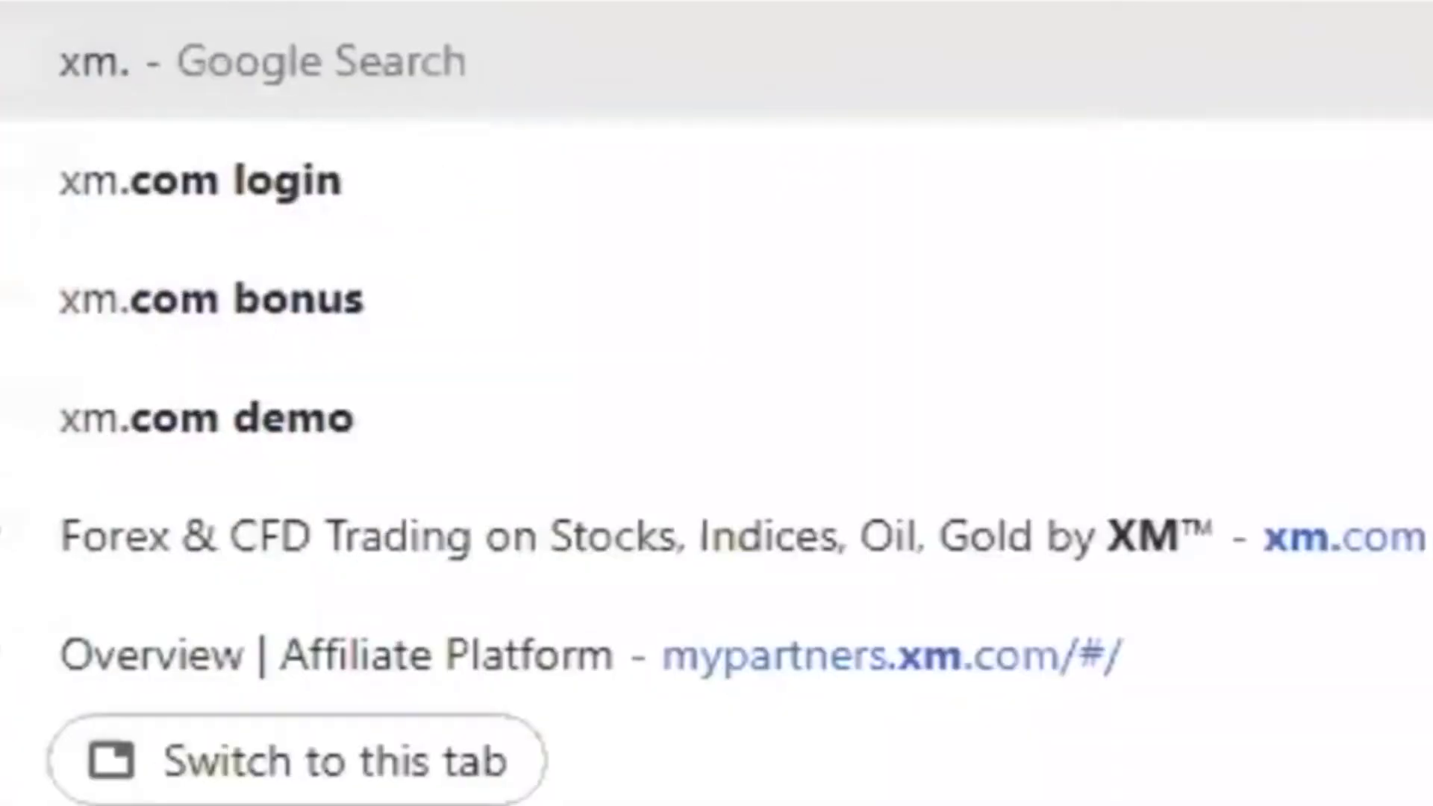
{"action": "type", "text": "com"}
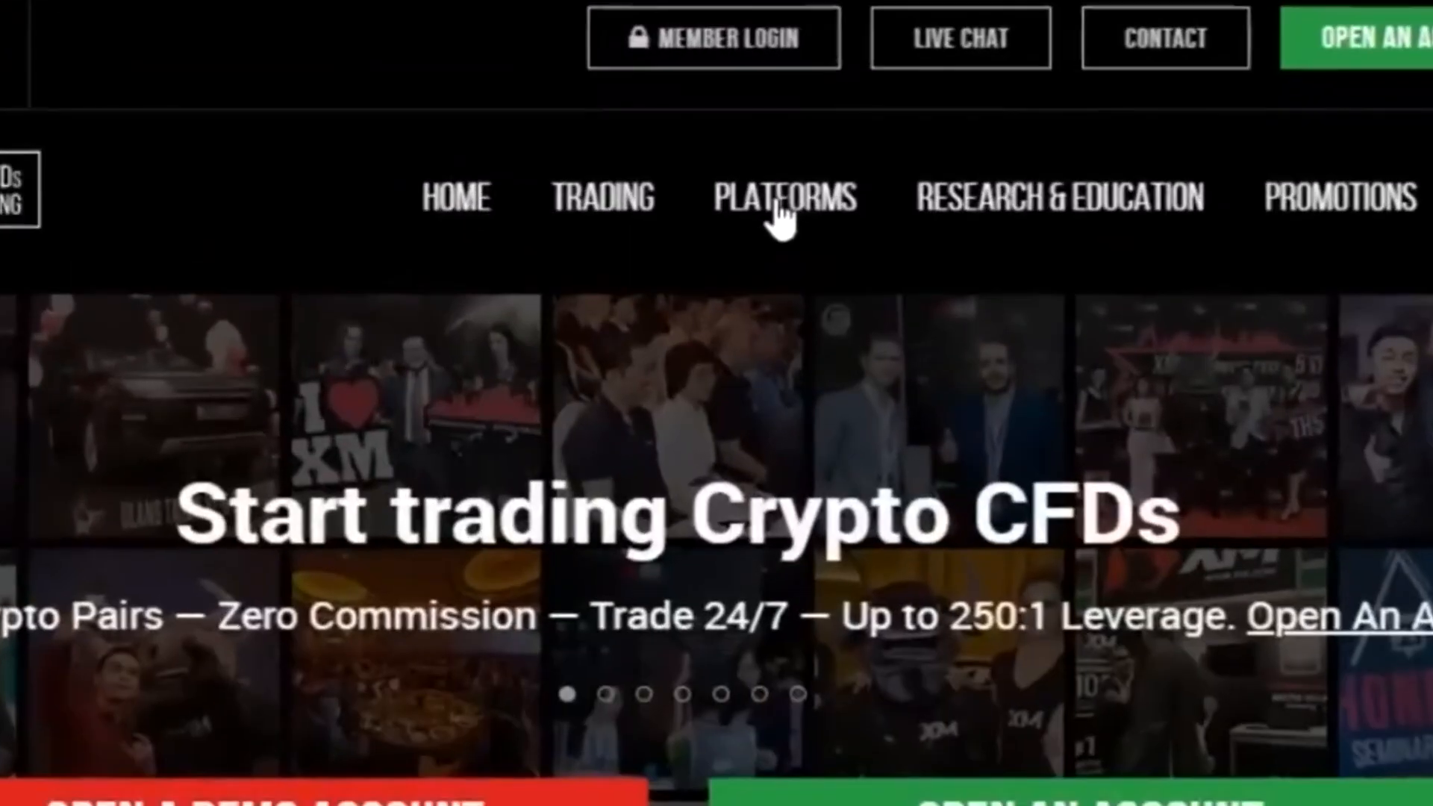
Step: Open XM's MT5 for PC platform page and look through its account and download options
{"action": "left_click", "coordinate": [788, 199]}
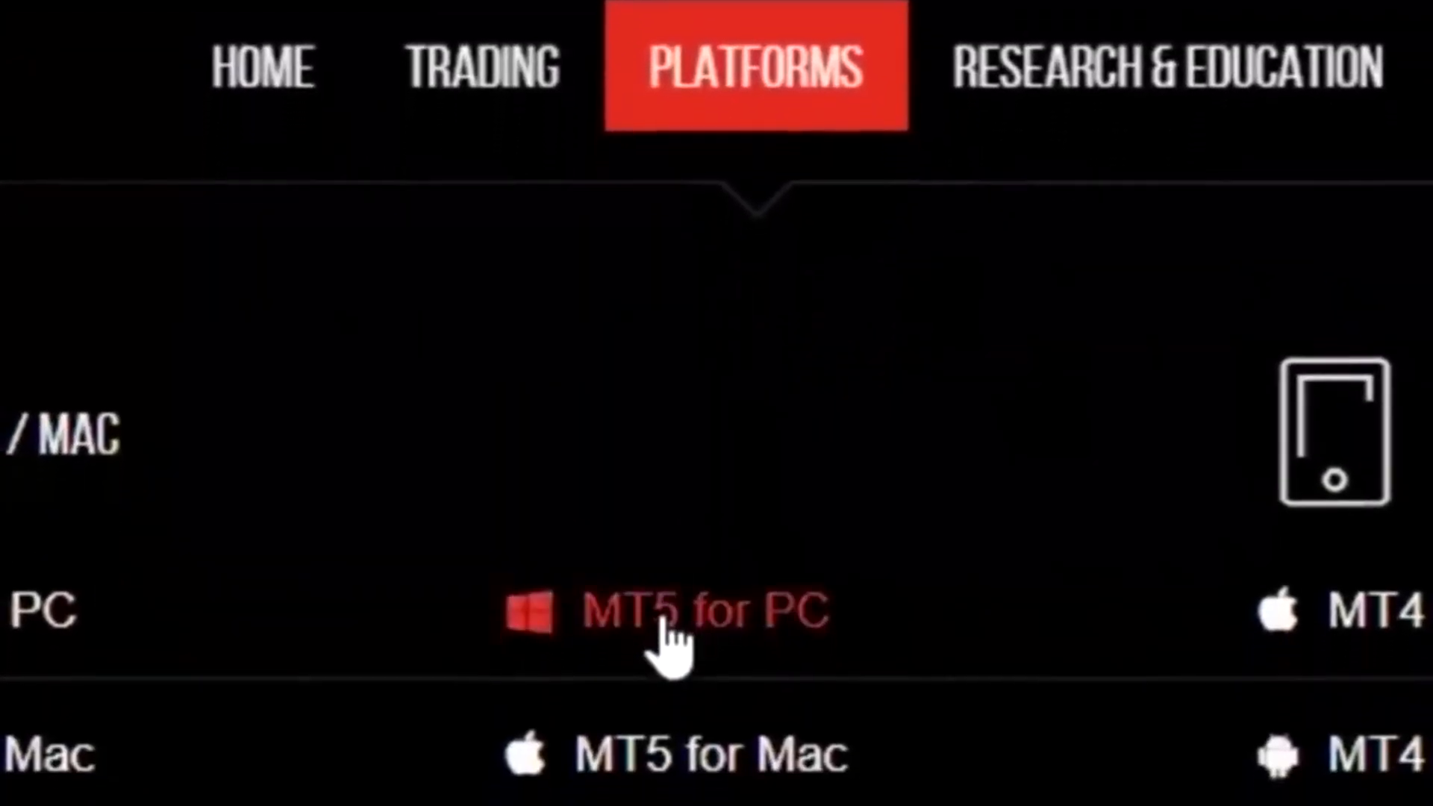
{"action": "left_click", "coordinate": [664, 627]}
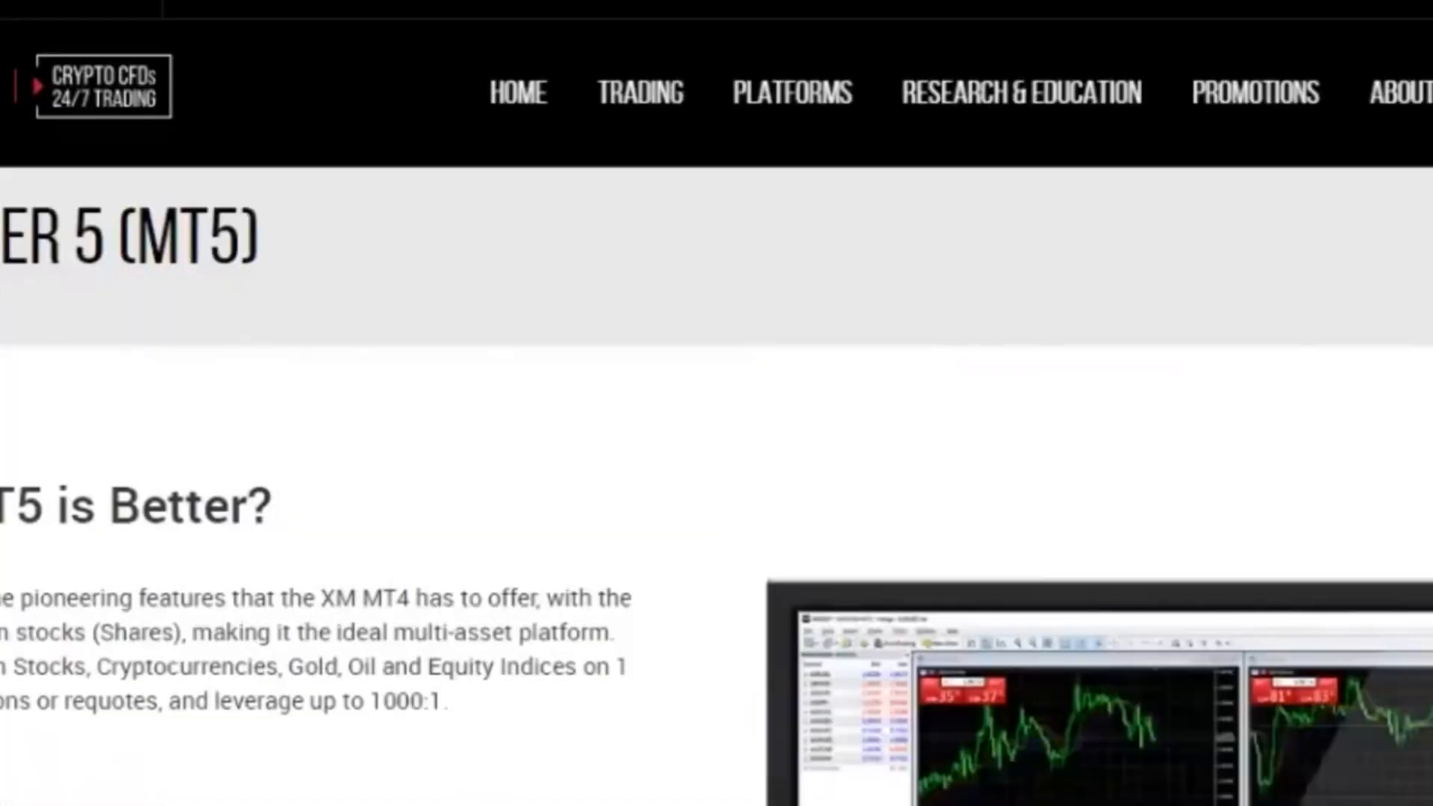
{"action": "scroll", "coordinate": [717, 485], "scroll_direction": "down", "scroll_amount": 7}
{"action": "scroll", "coordinate": [716, 485], "scroll_direction": "up", "scroll_amount": 7}
{"action": "scroll", "coordinate": [717, 430], "scroll_direction": "down", "scroll_amount": 12}
{"action": "scroll", "coordinate": [717, 430], "scroll_direction": "up", "scroll_amount": 1}
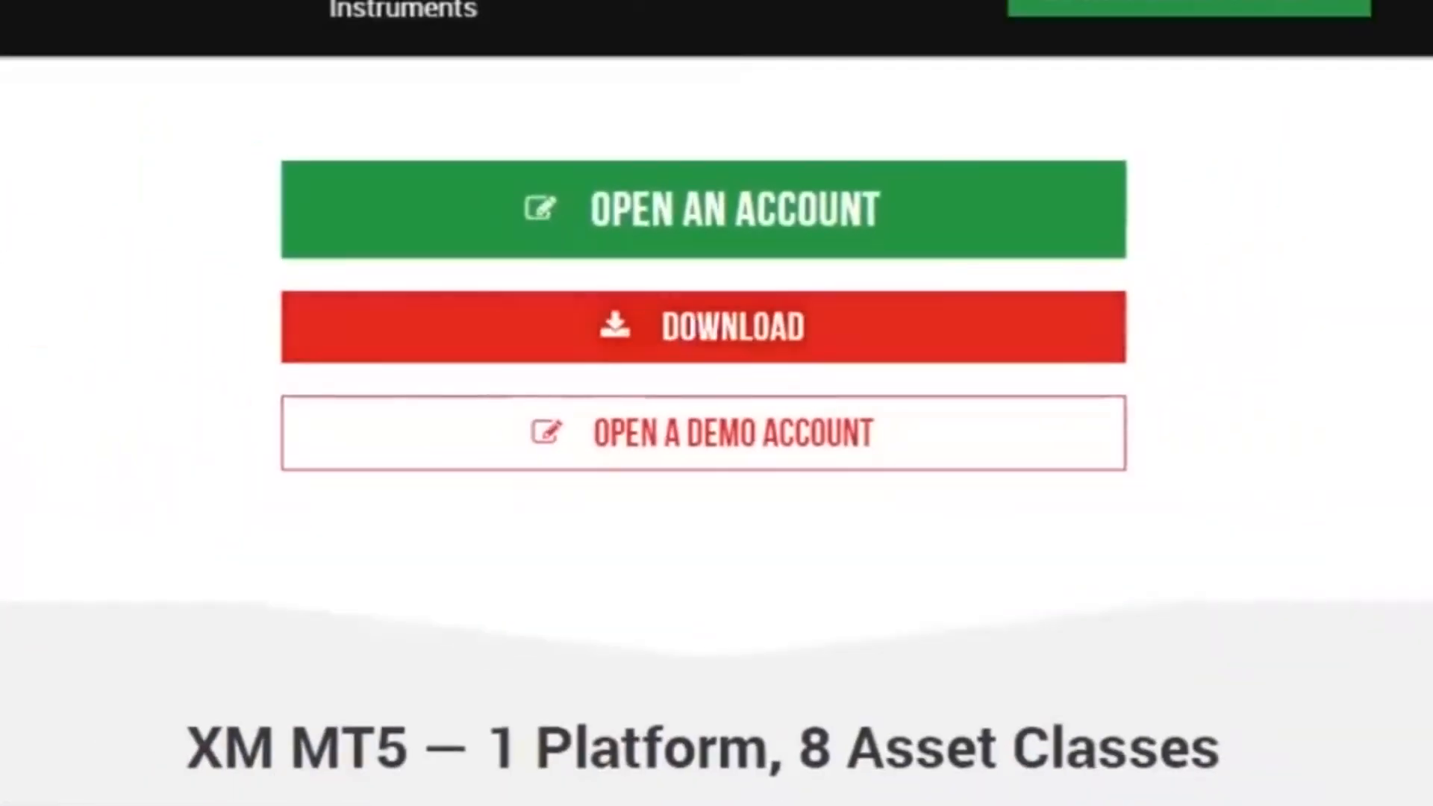
{"action": "scroll", "coordinate": [716, 403], "scroll_direction": "up", "scroll_amount": 10}
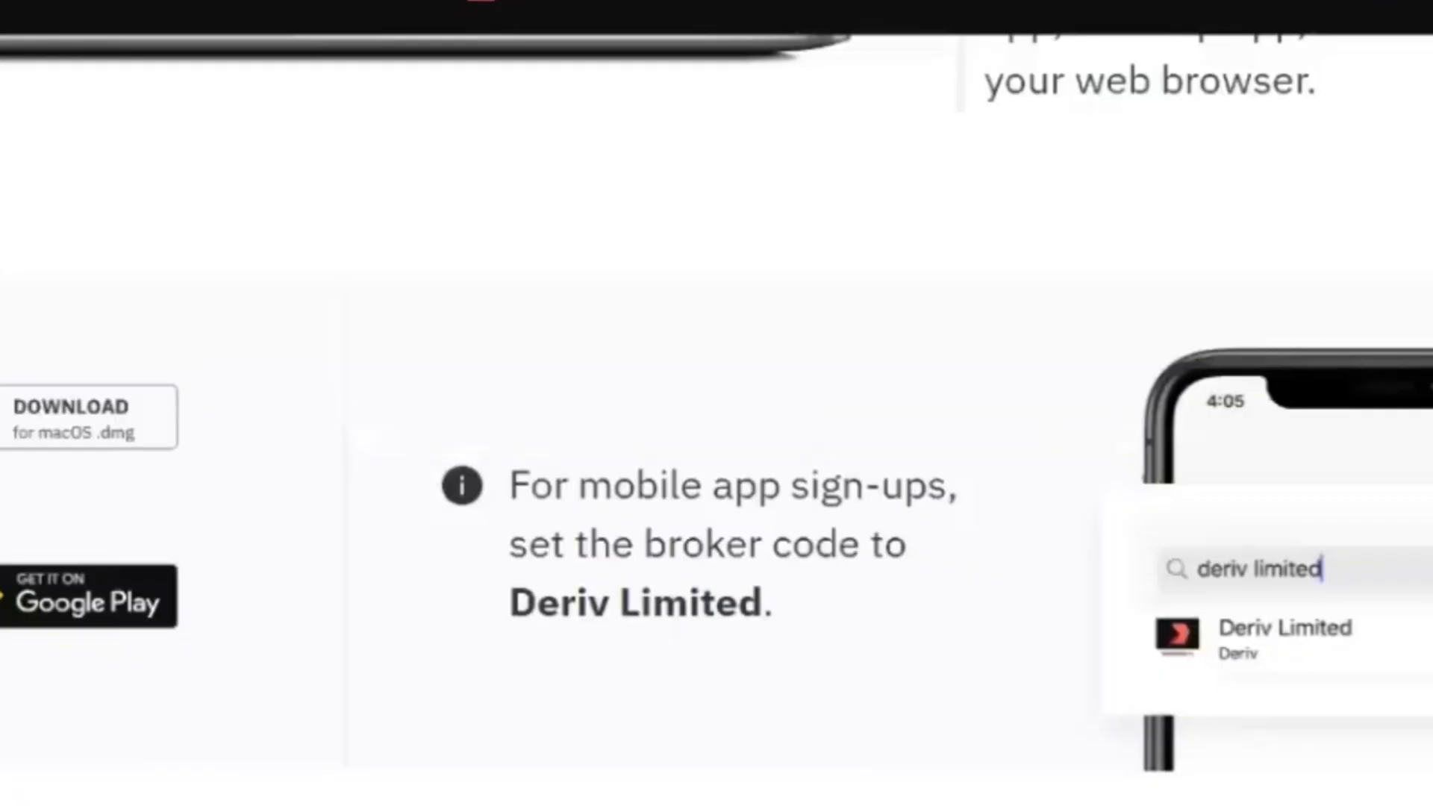
Step: Accept the license agreement in the Deriv MetaTrader 5 setup and choose Deriv Limited as the company to open an account with
{"action": "scroll", "coordinate": [716, 403], "scroll_direction": "down", "scroll_amount": 1}
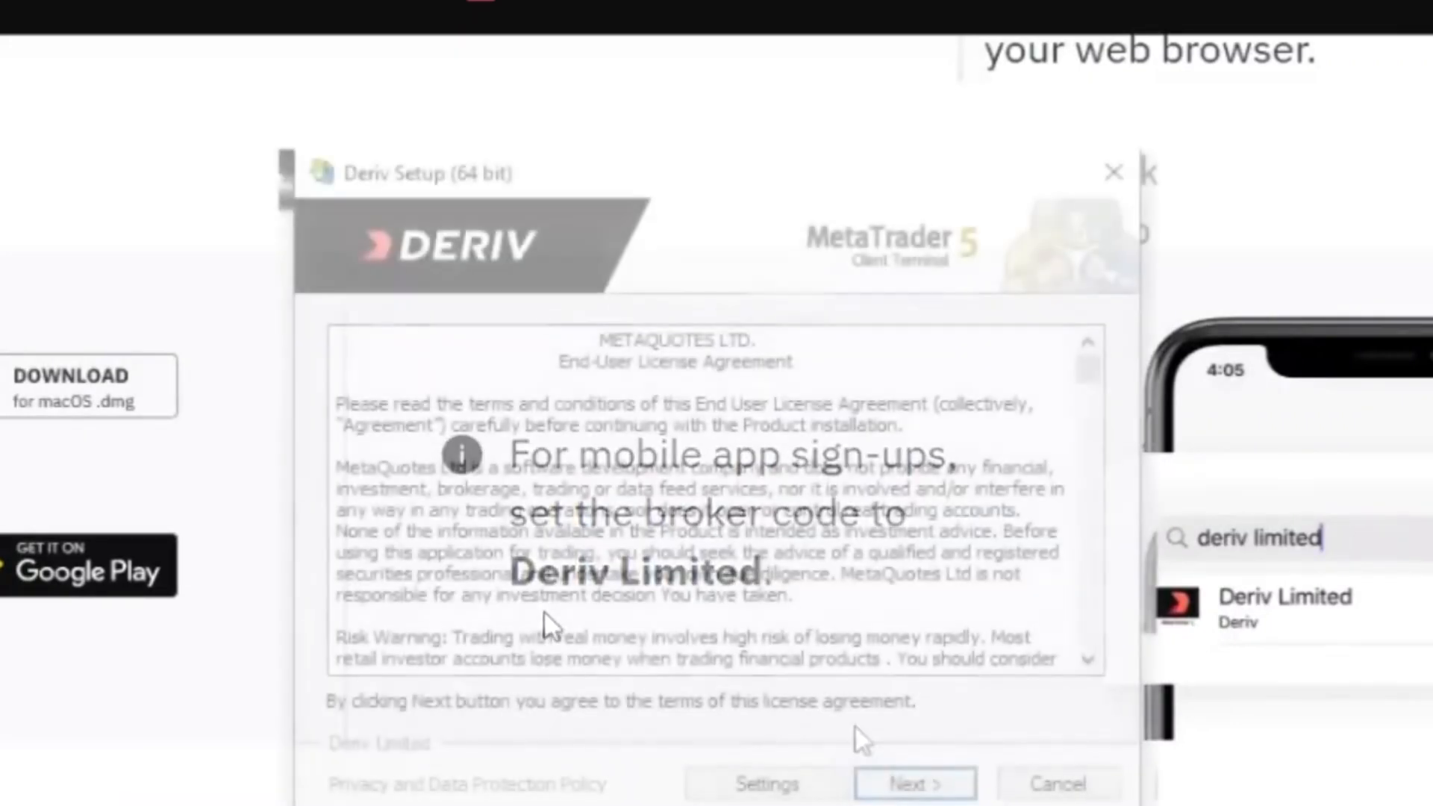
{"action": "left_click", "coordinate": [907, 782]}
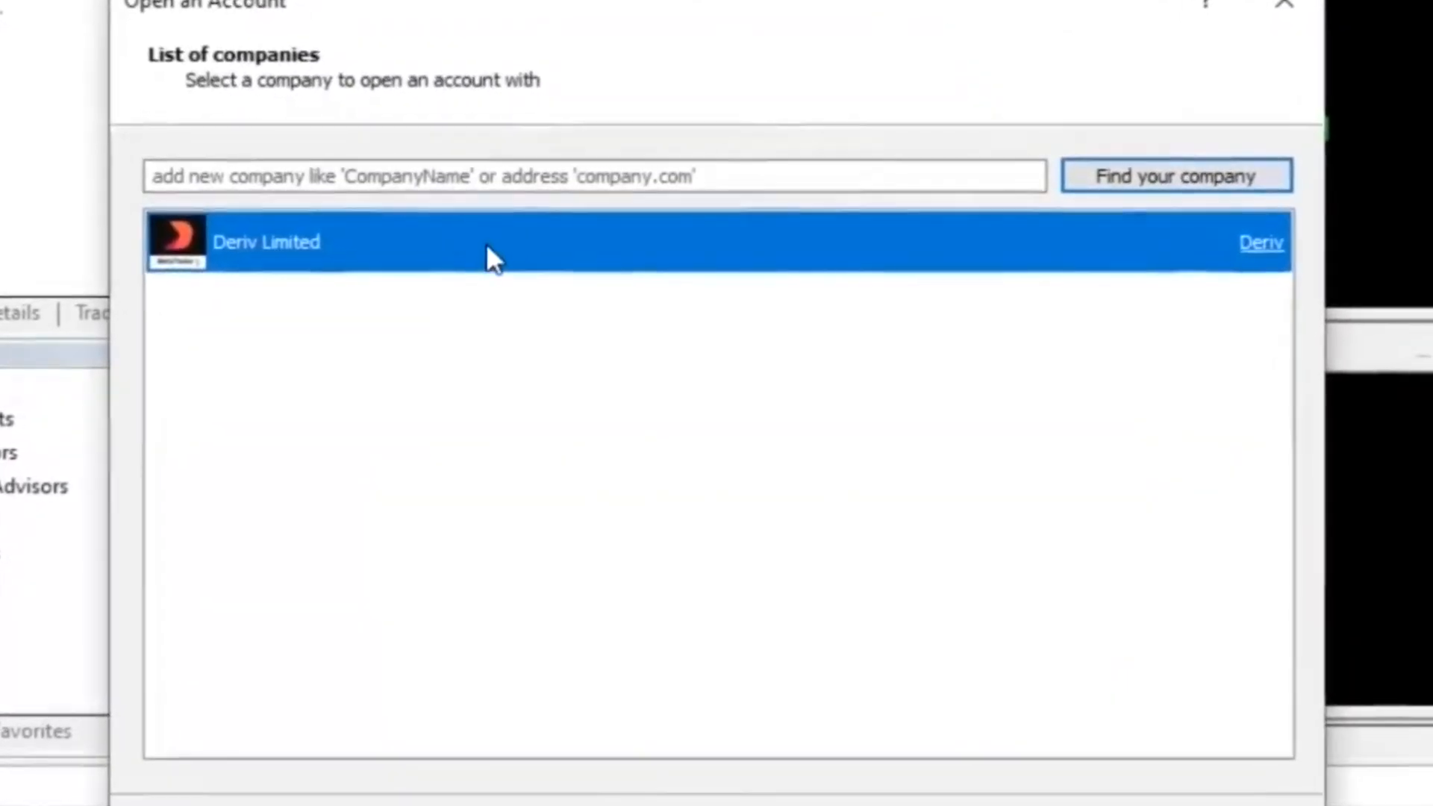
{"action": "left_click", "coordinate": [1064, 804]}
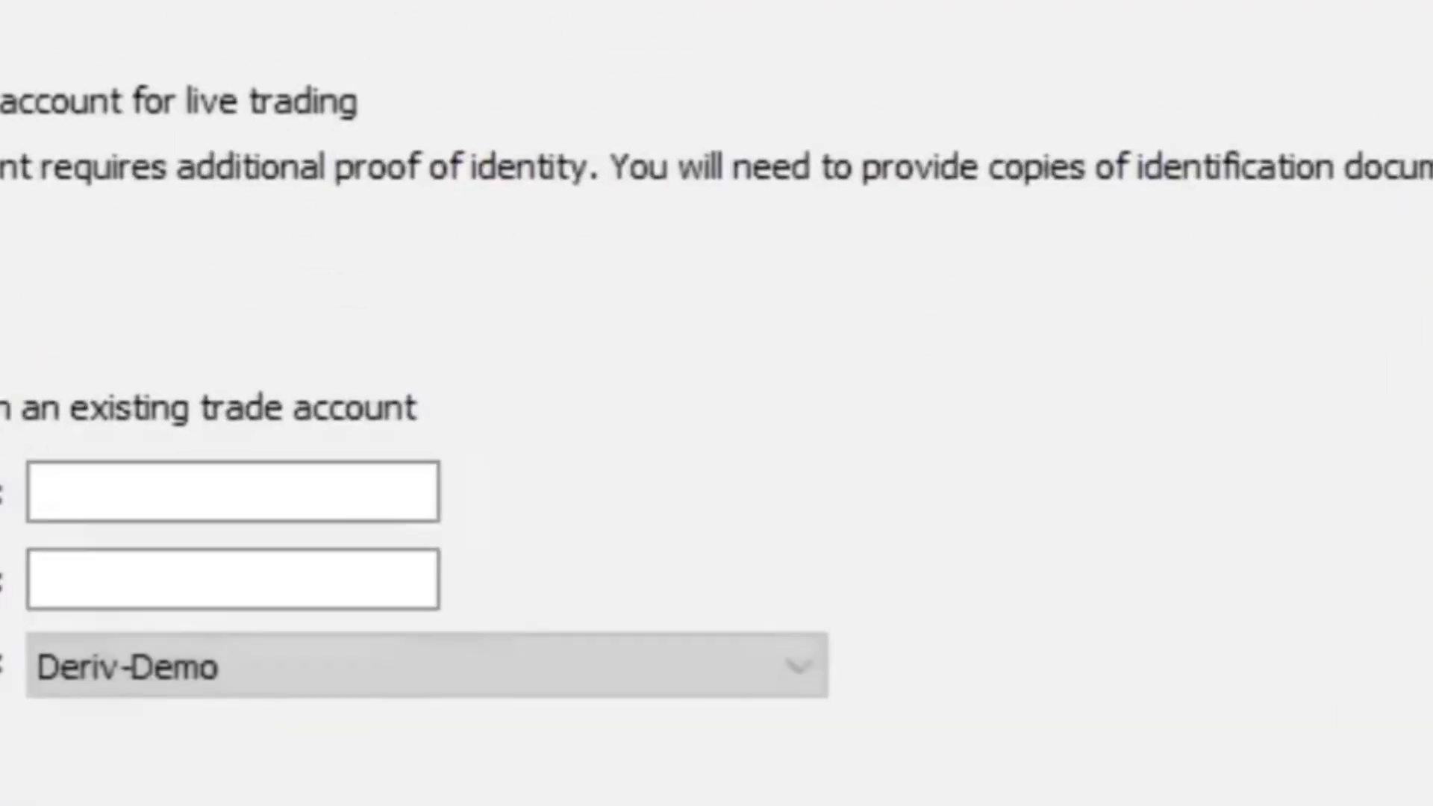
Step: Copy the Synthetic demo account's login ID from the Deriv MT5 dashboard and paste it as the login for the existing trade account
{"action": "left_click", "coordinate": [290, 508]}
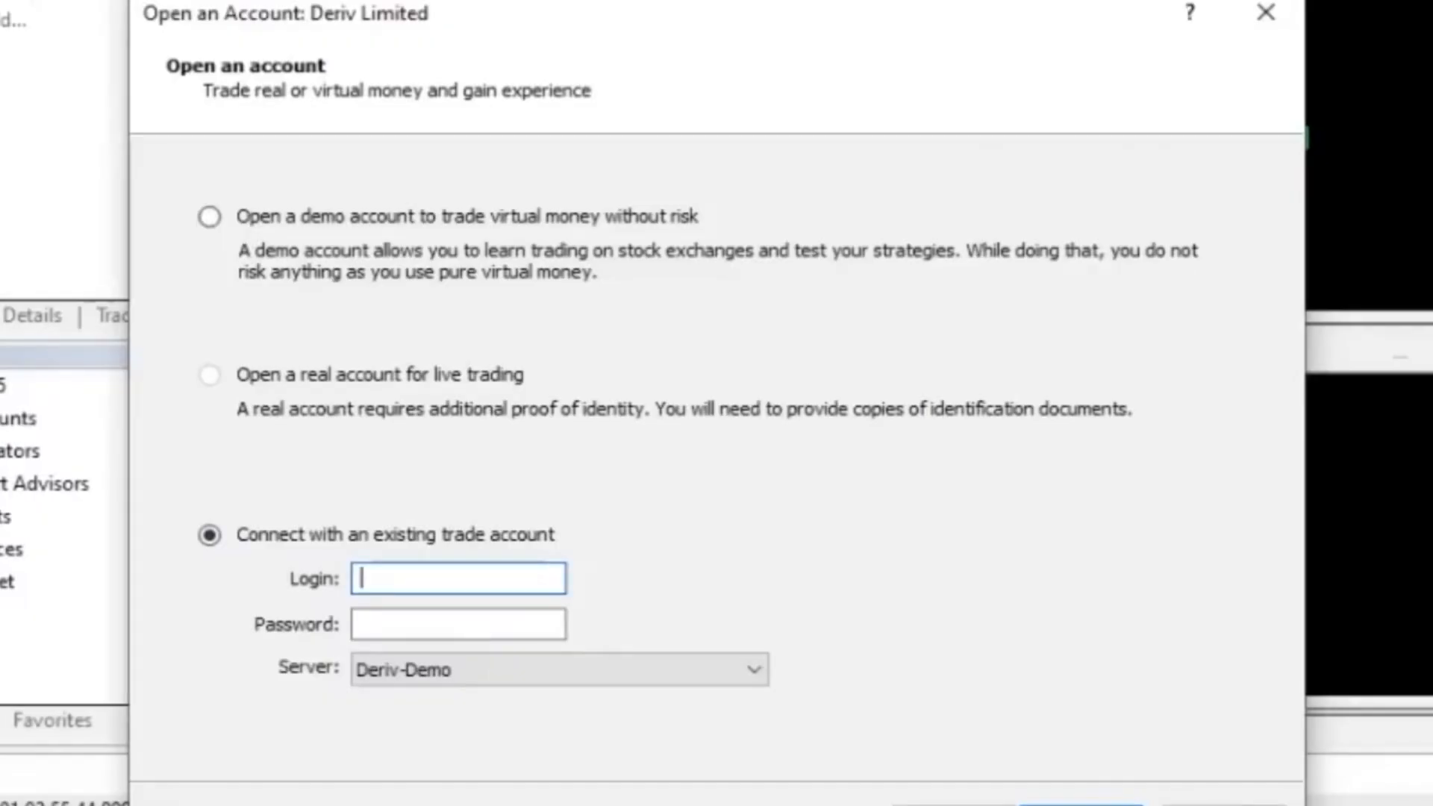
{"action": "key", "text": "alt+Tab"}
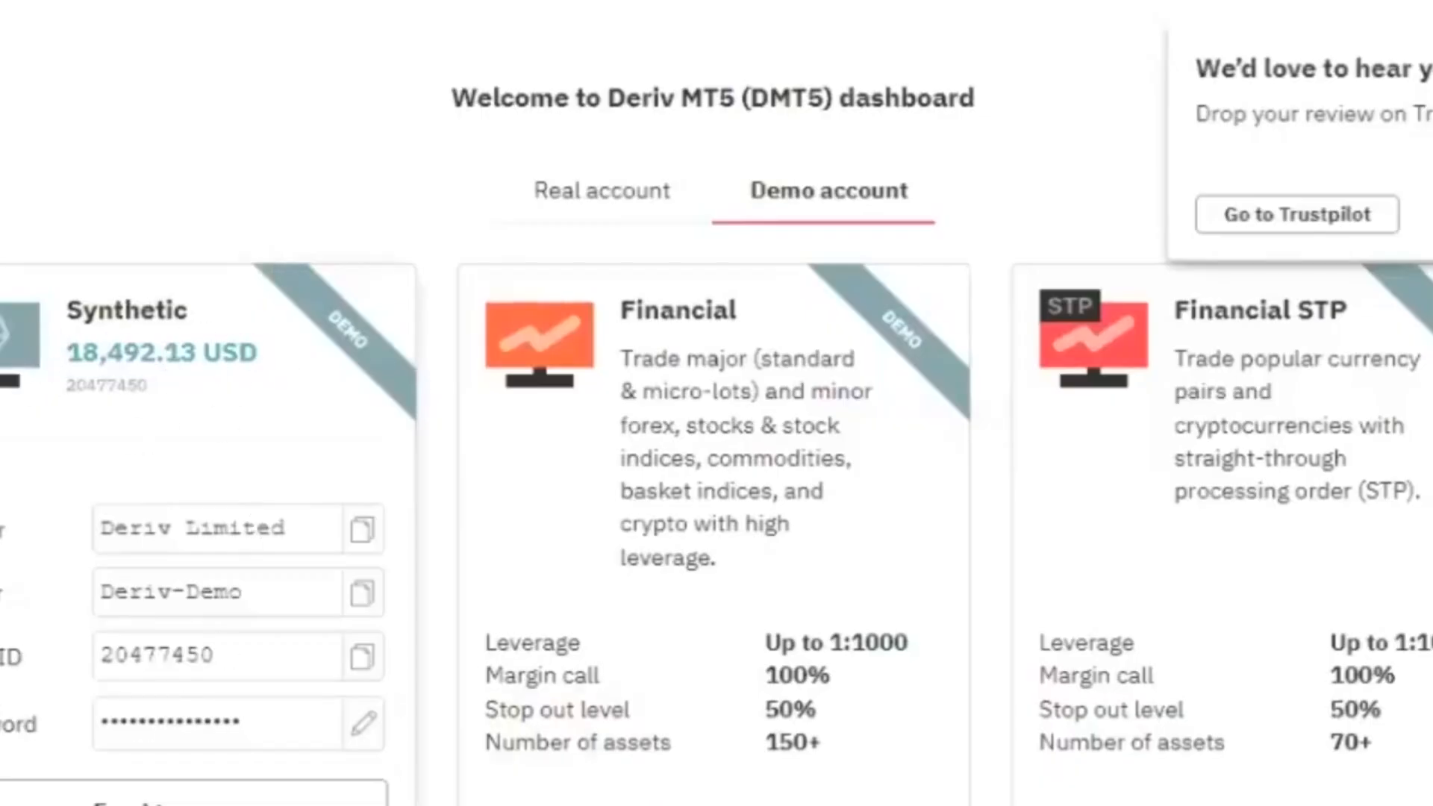
{"action": "left_click_drag", "start_coordinate": [28, 659], "coordinate": [28, 659]}
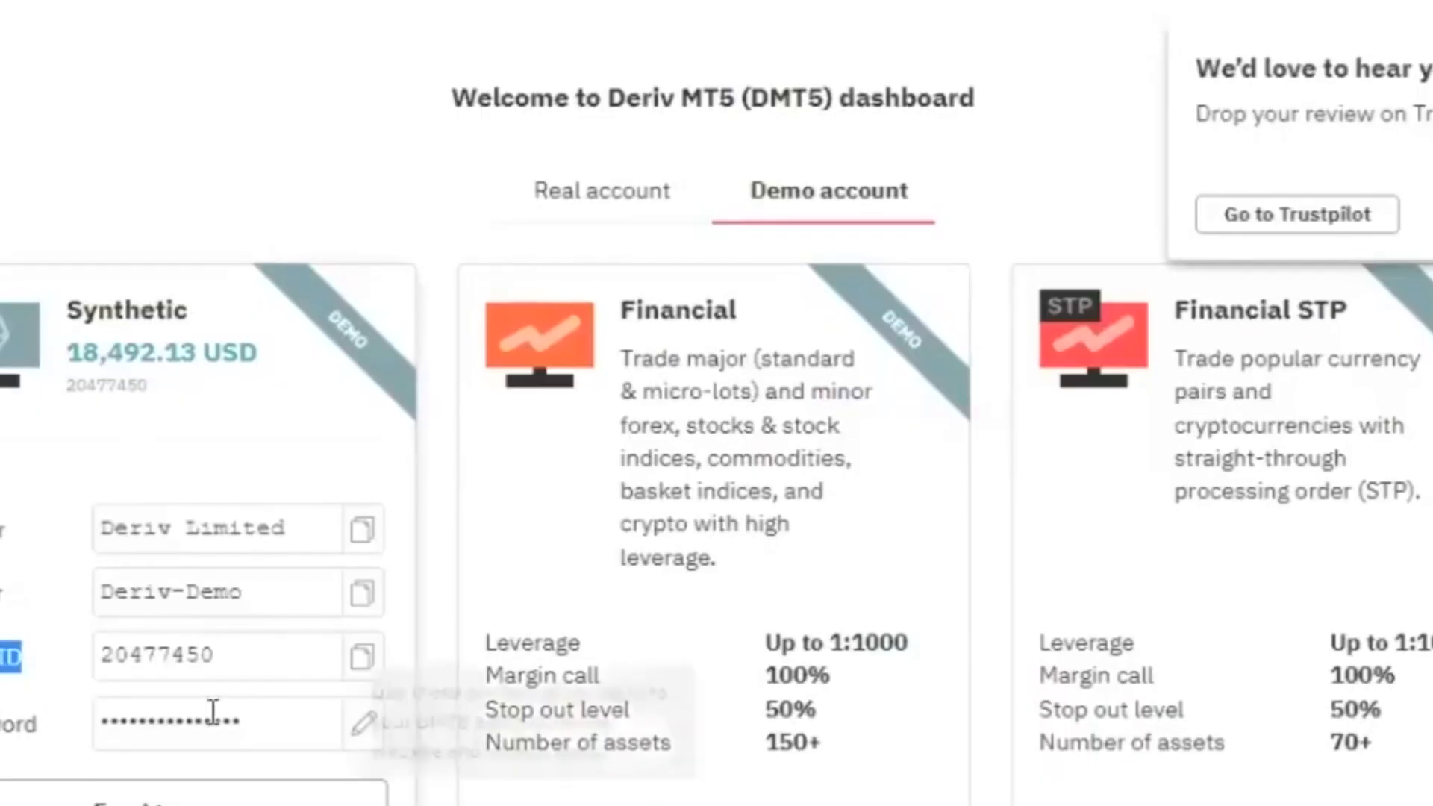
{"action": "left_click", "coordinate": [362, 659]}
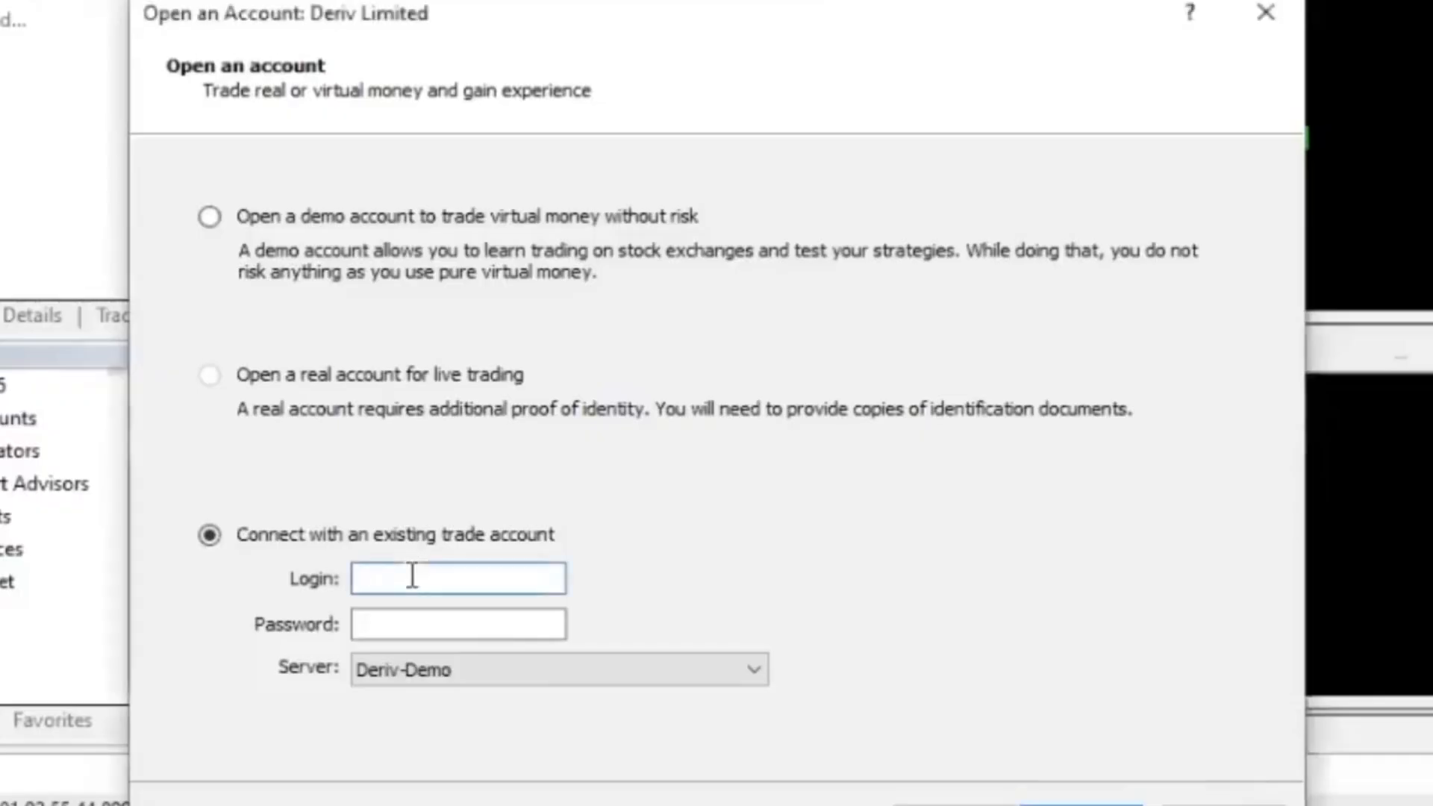
{"action": "right_click", "coordinate": [411, 582]}
{"action": "left_click", "coordinate": [498, 269]}
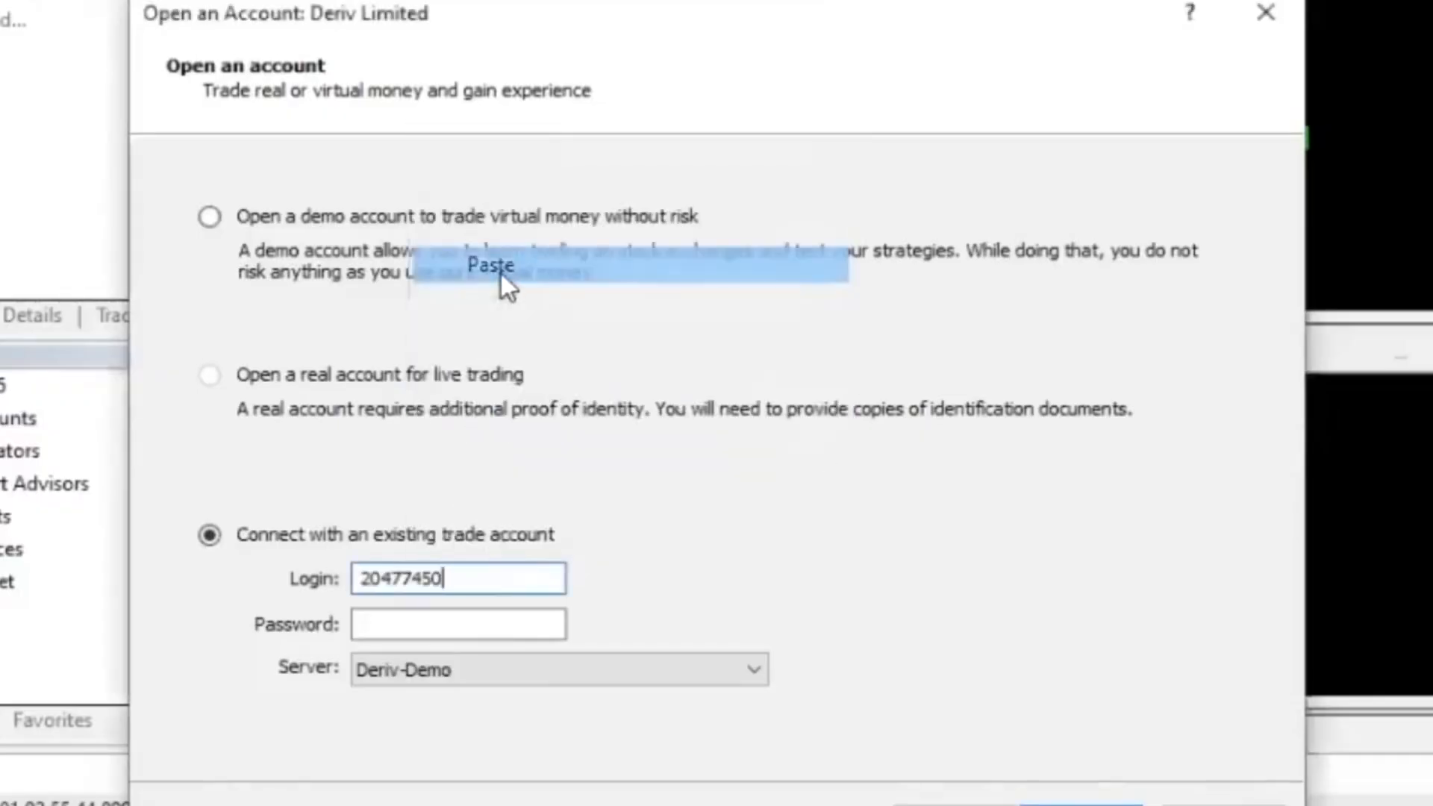
Step: Enter the trade account password and connect to the Deriv-Demo server
{"action": "left_click", "coordinate": [436, 623]}
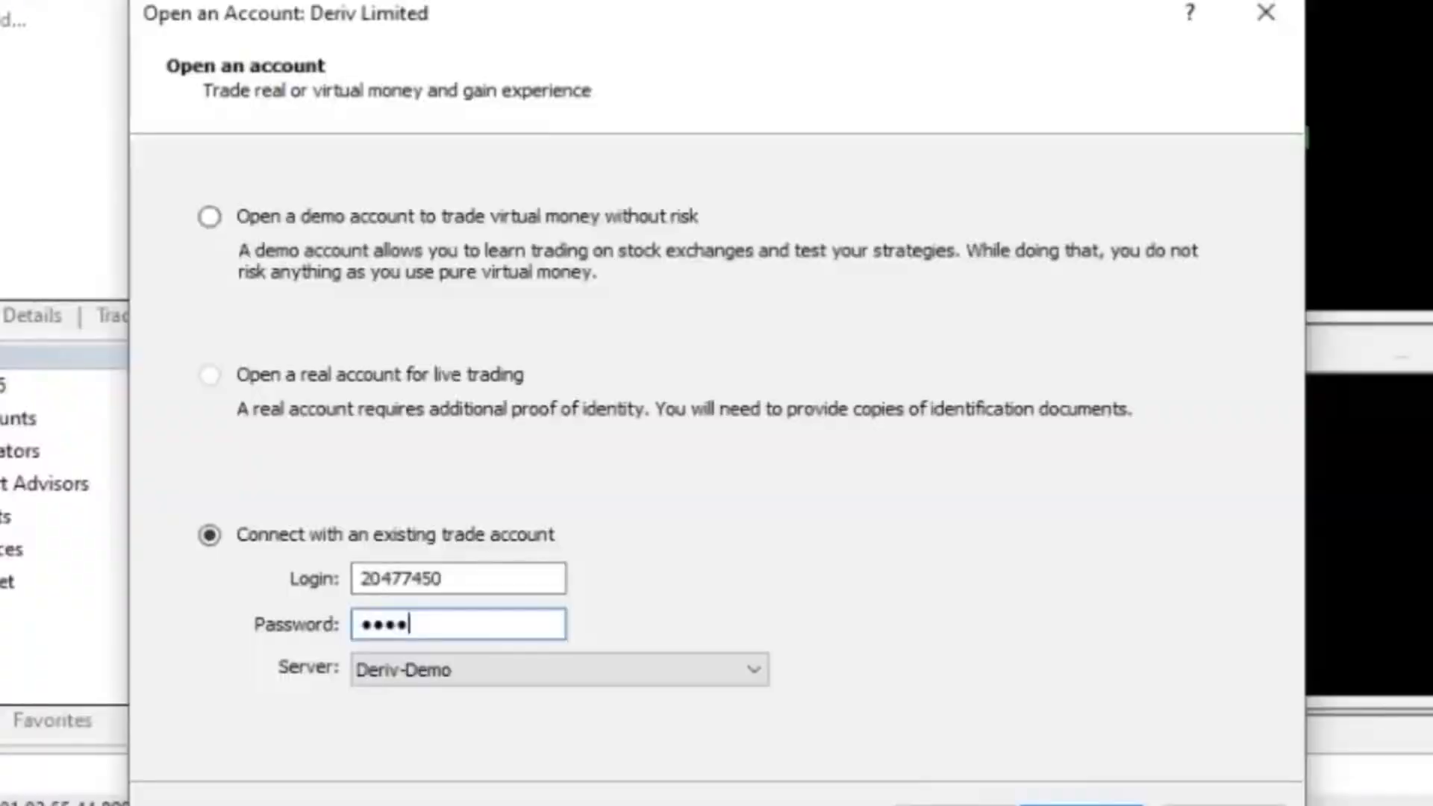
{"action": "type", "text": "•••••"}
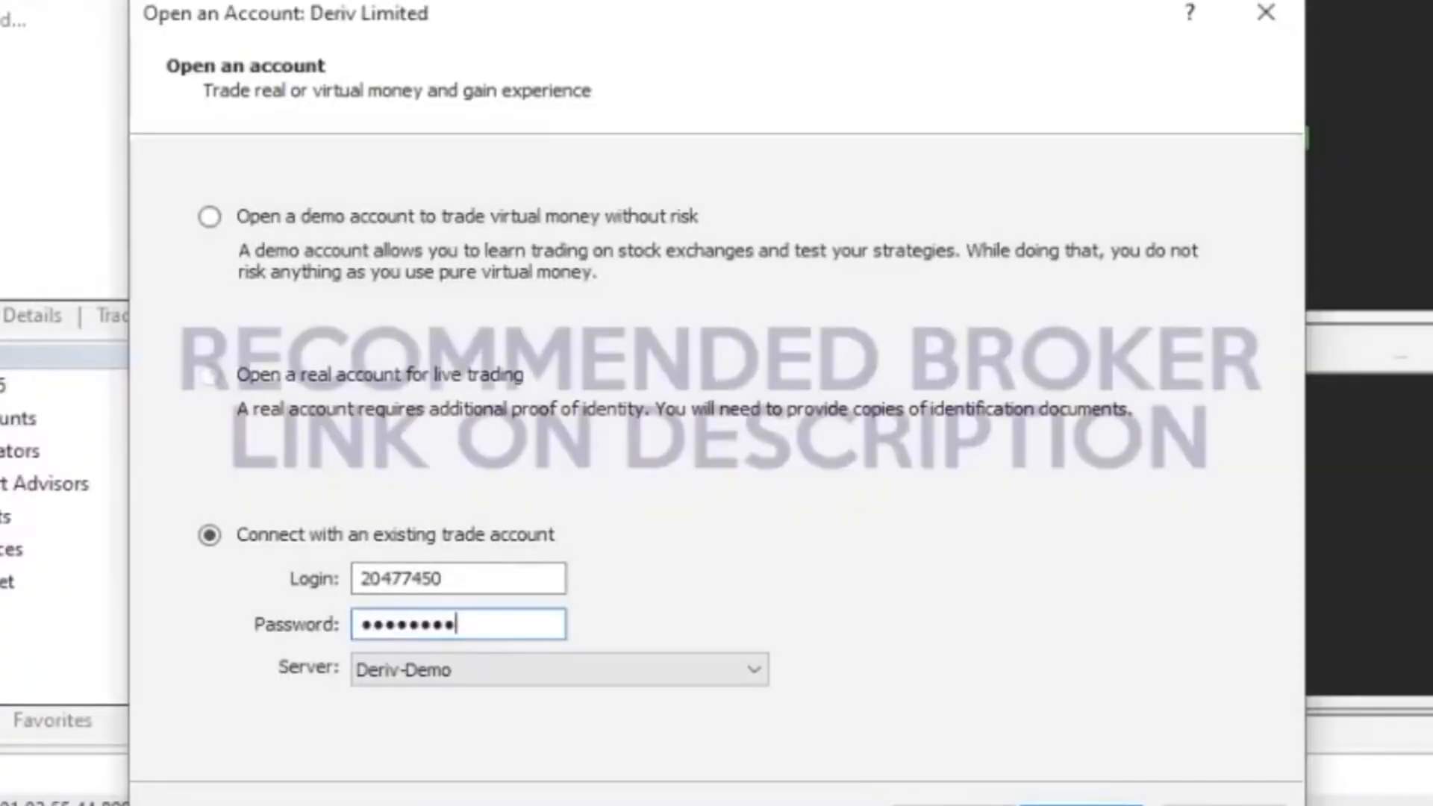
{"action": "type", "text": "••"}
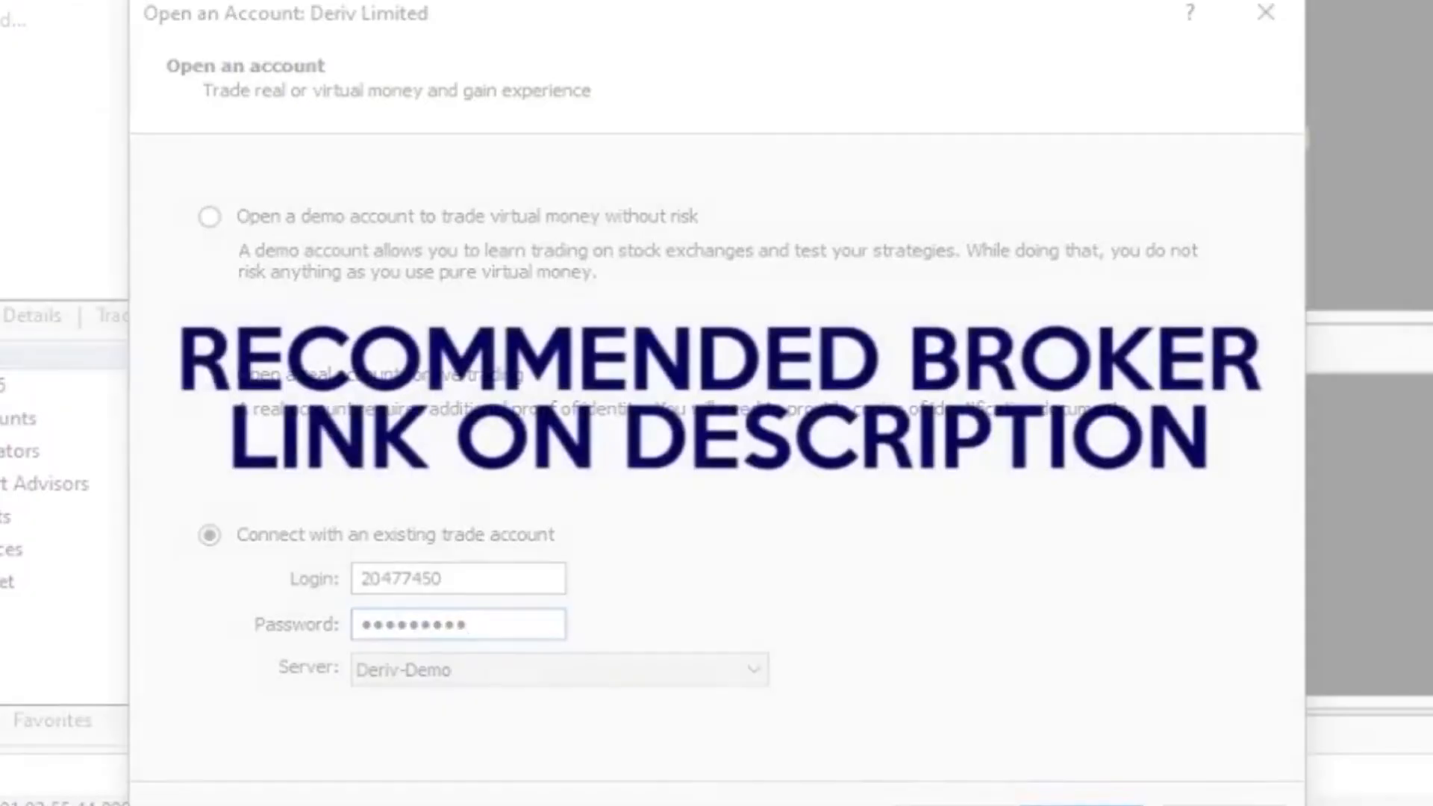
{"action": "type", "text": "•••"}
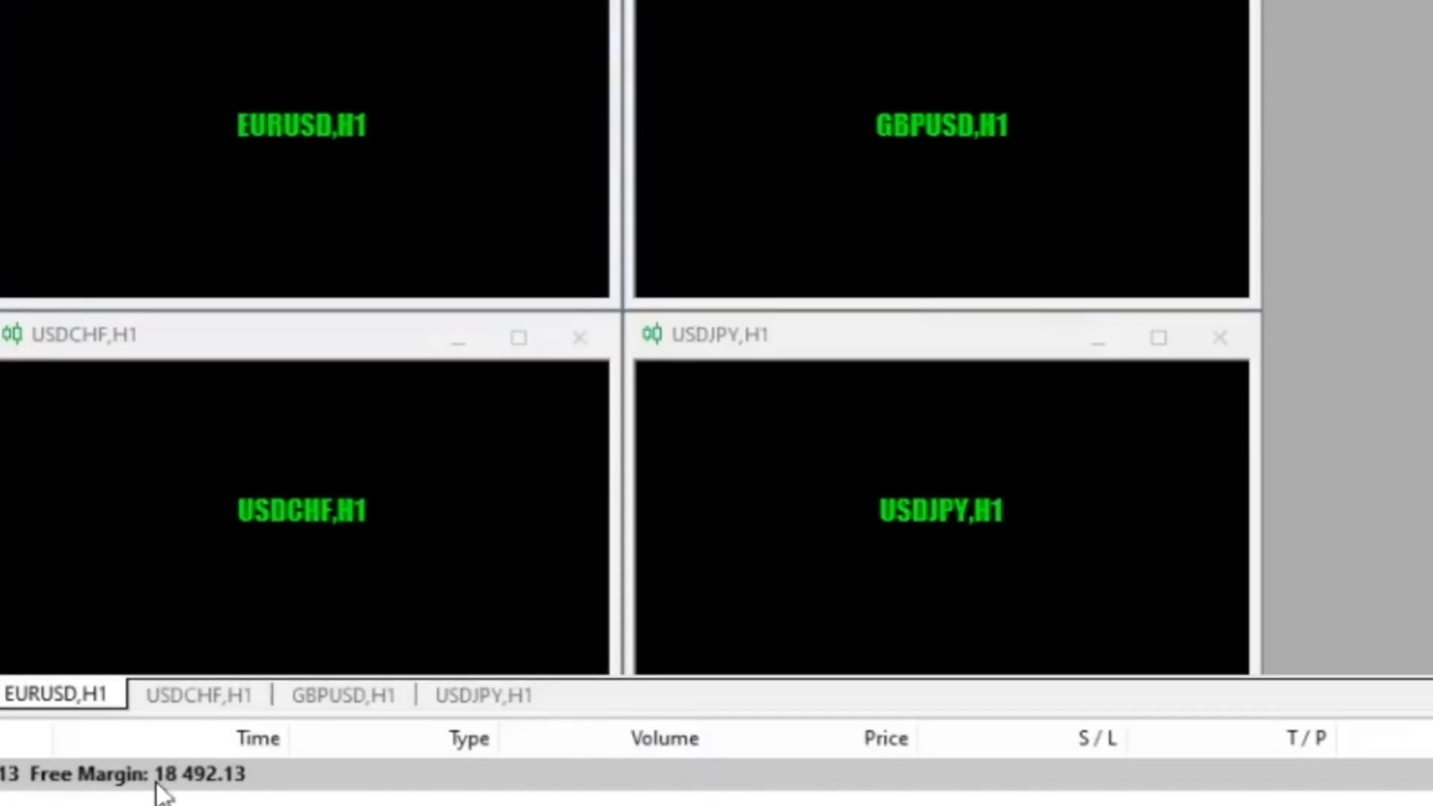
Step: Hide the Toolbox with the account's trade details to free up the chart area
{"action": "key", "text": "ctrl+t"}
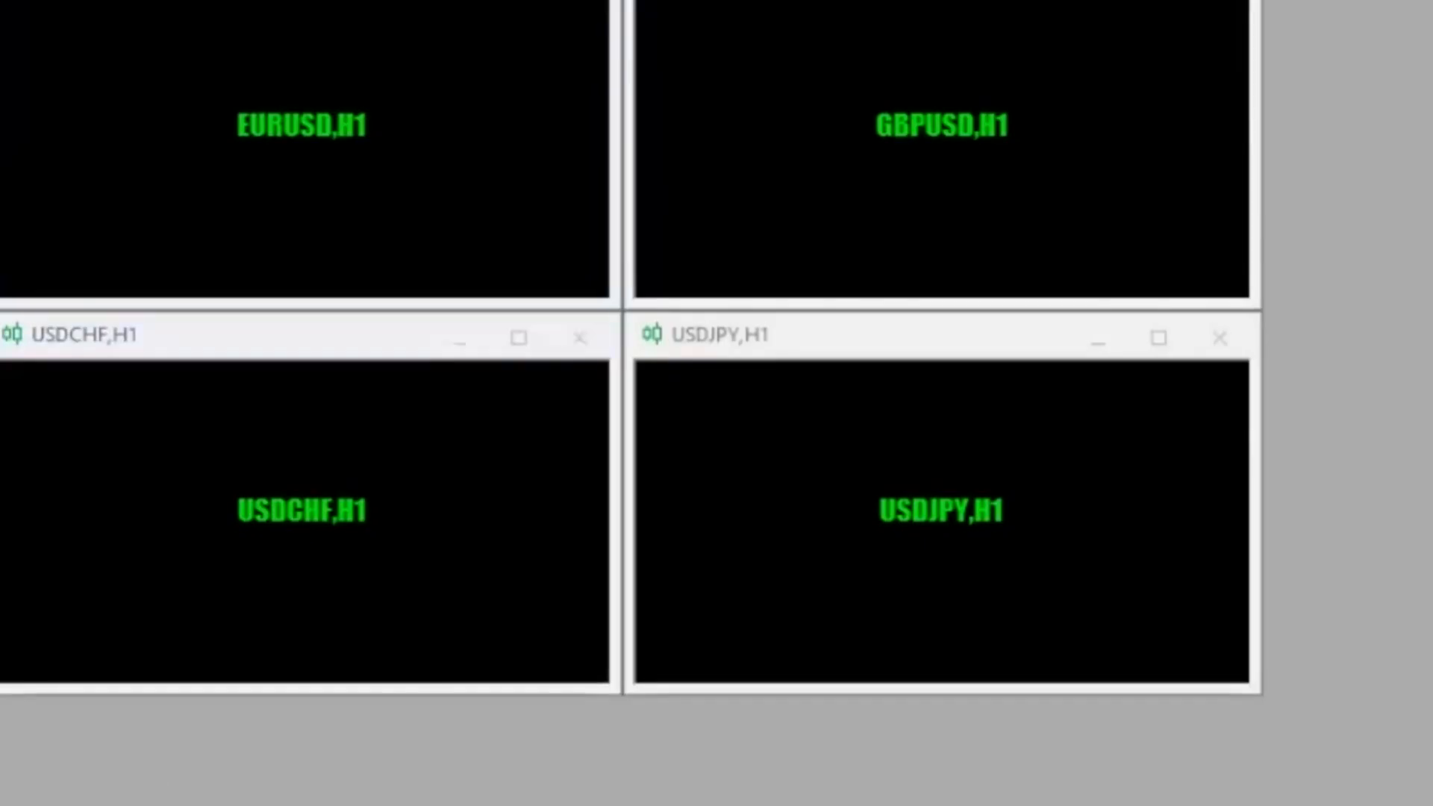
{"action": "key", "text": "ctrl+Tab"}
{"action": "key", "text": "ctrl+Tab"}
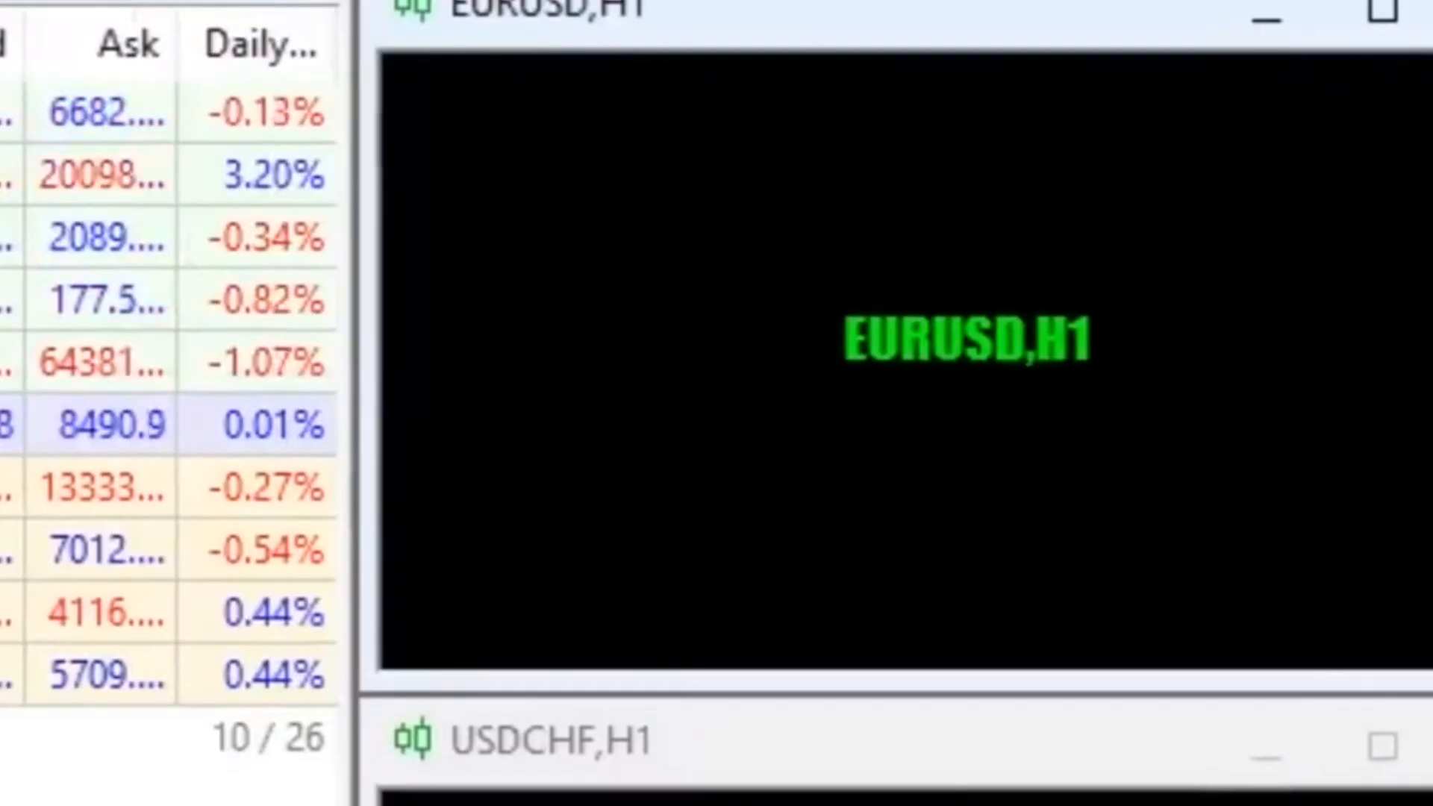
Step: Load the Volatility 75, 50, 25 and 100 indices from Market Watch into the EURUSD, GBPUSD, USDCHF and USDJPY charts respectively
{"action": "left_click", "coordinate": [101, 362]}
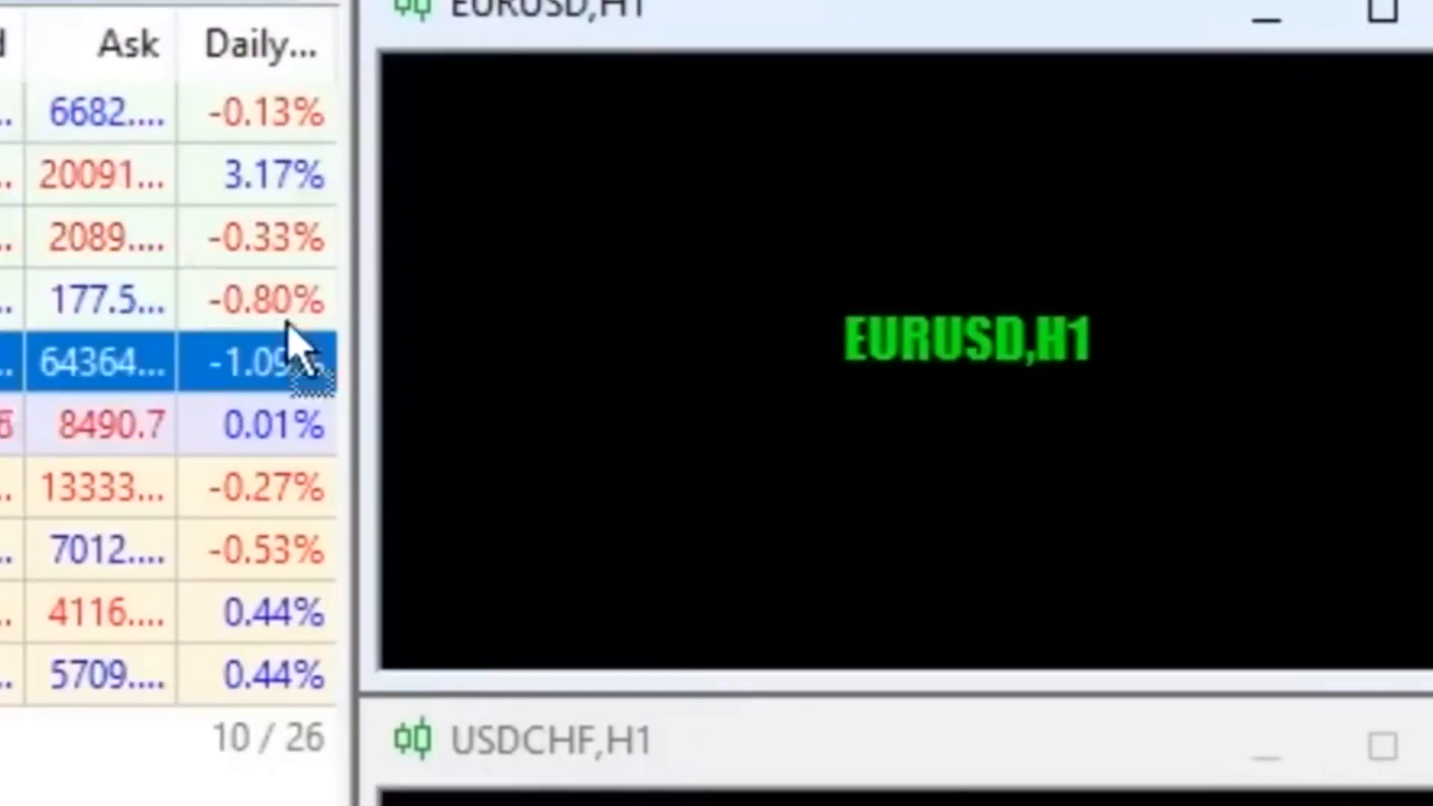
{"action": "left_click_drag", "start_coordinate": [299, 338], "coordinate": [989, 266]}
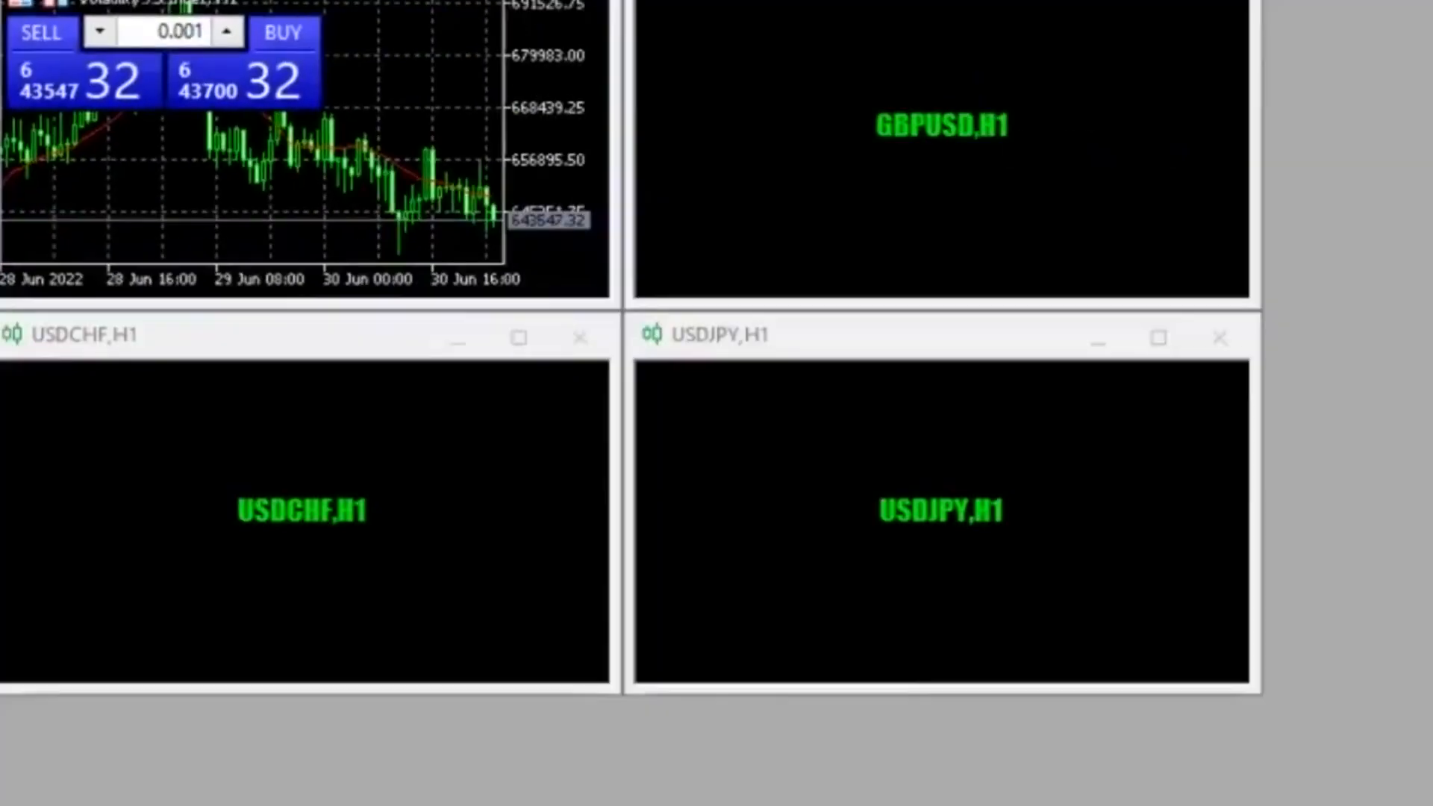
{"action": "left_click_drag", "start_coordinate": [8, 123], "coordinate": [806, 128]}
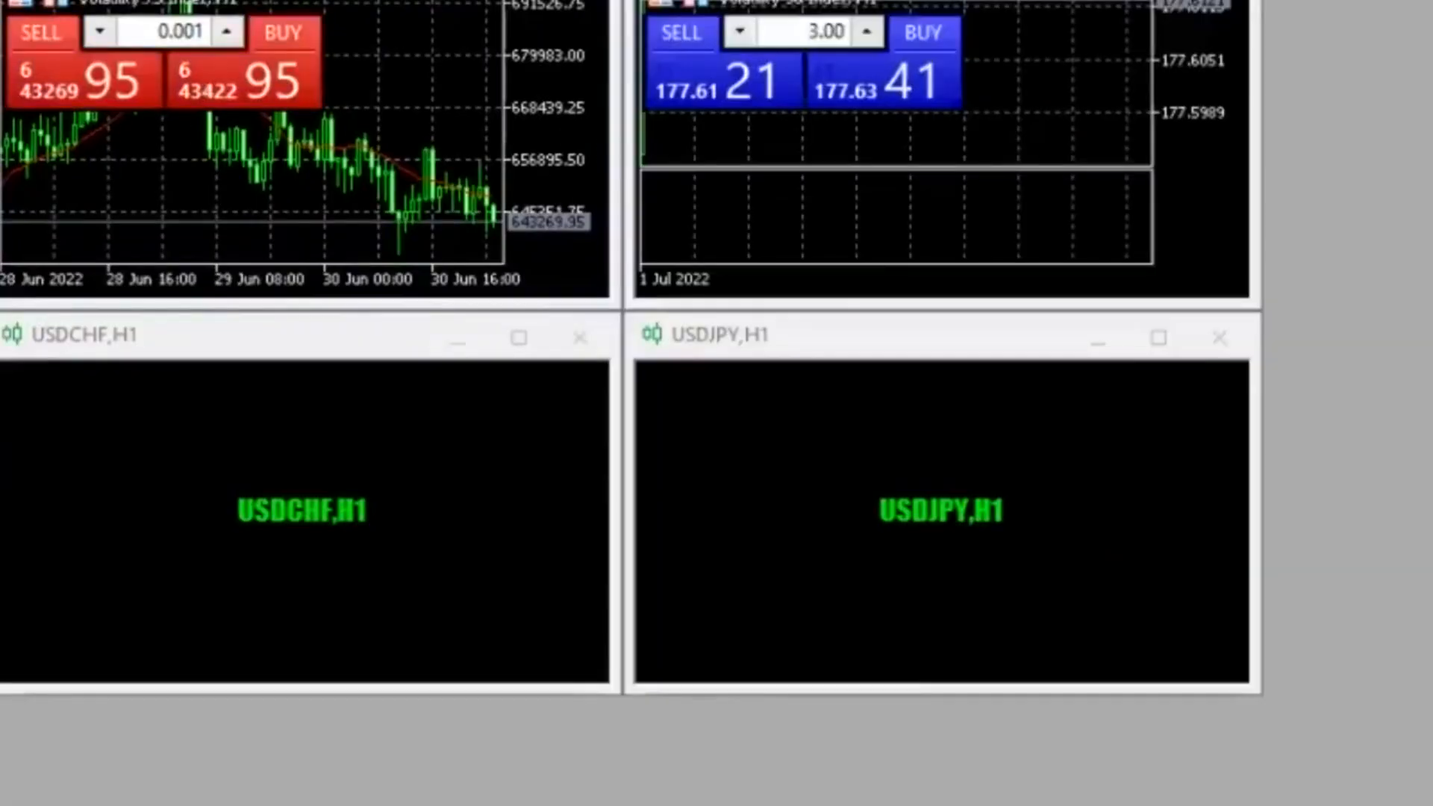
{"action": "left_click_drag", "start_coordinate": [319, 516], "coordinate": [318, 516]}
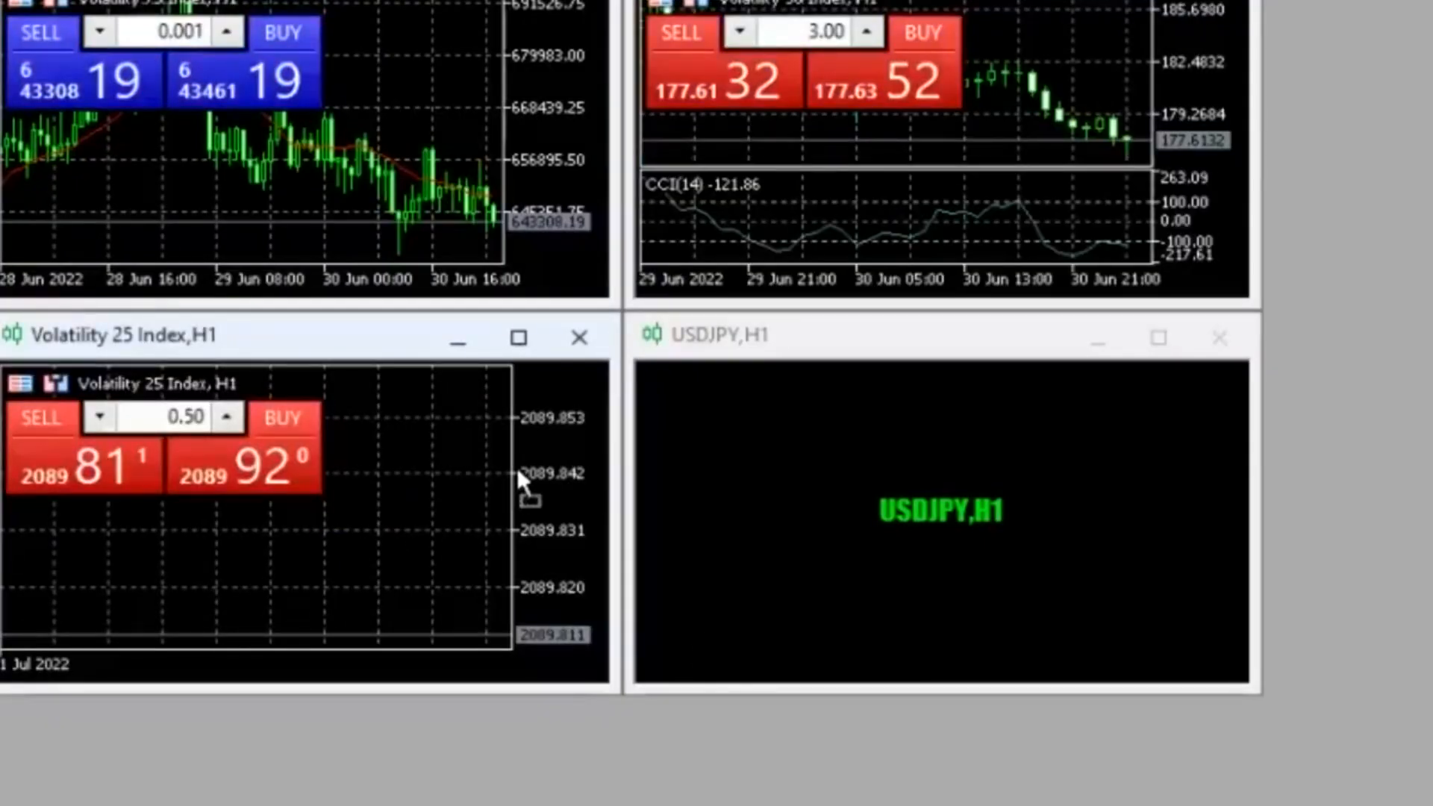
{"action": "left_click_drag", "start_coordinate": [724, 612], "coordinate": [777, 570]}
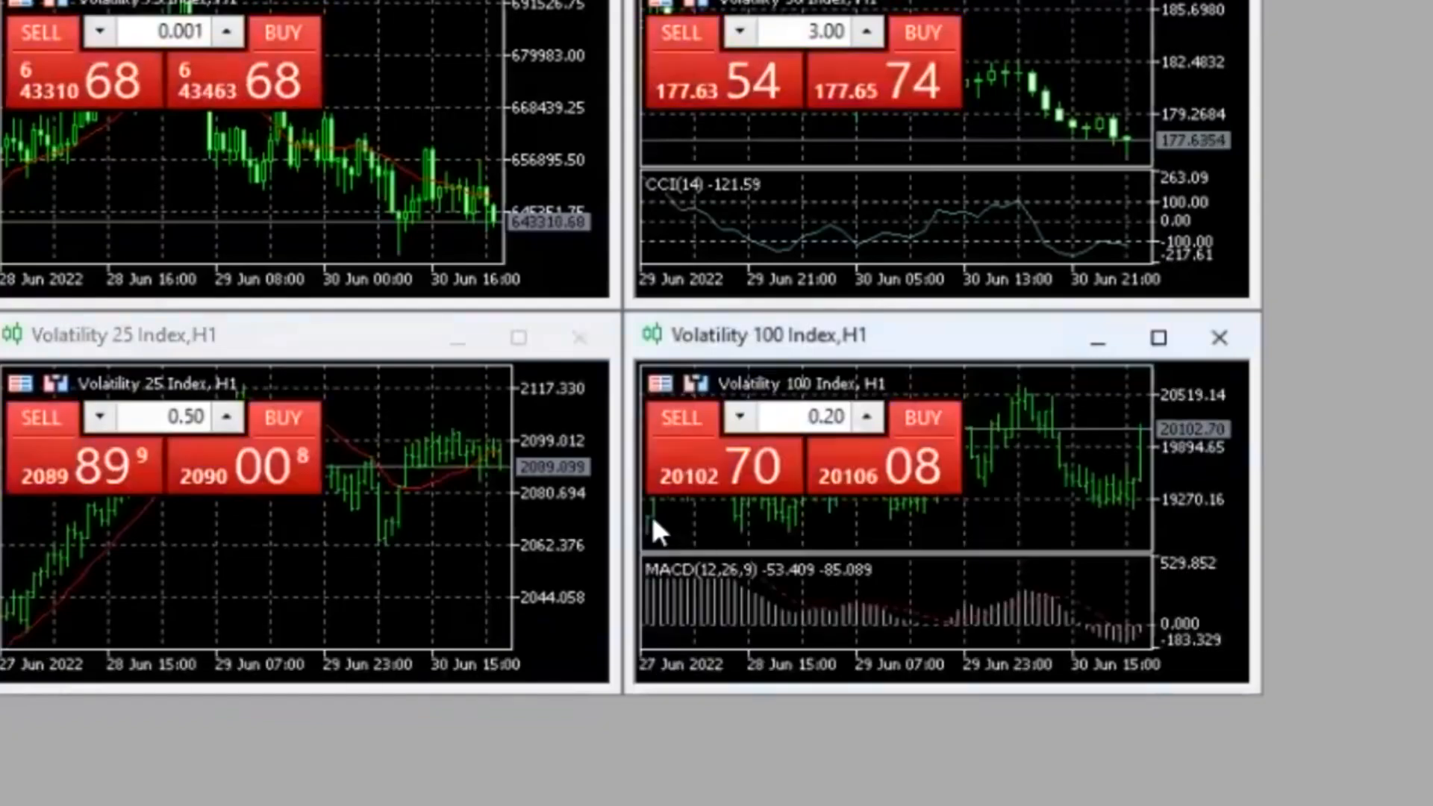
Step: Maximize the Volatility 75 Index chart so that it fills the workspace
{"action": "mouse_move", "coordinate": [779, 523]}
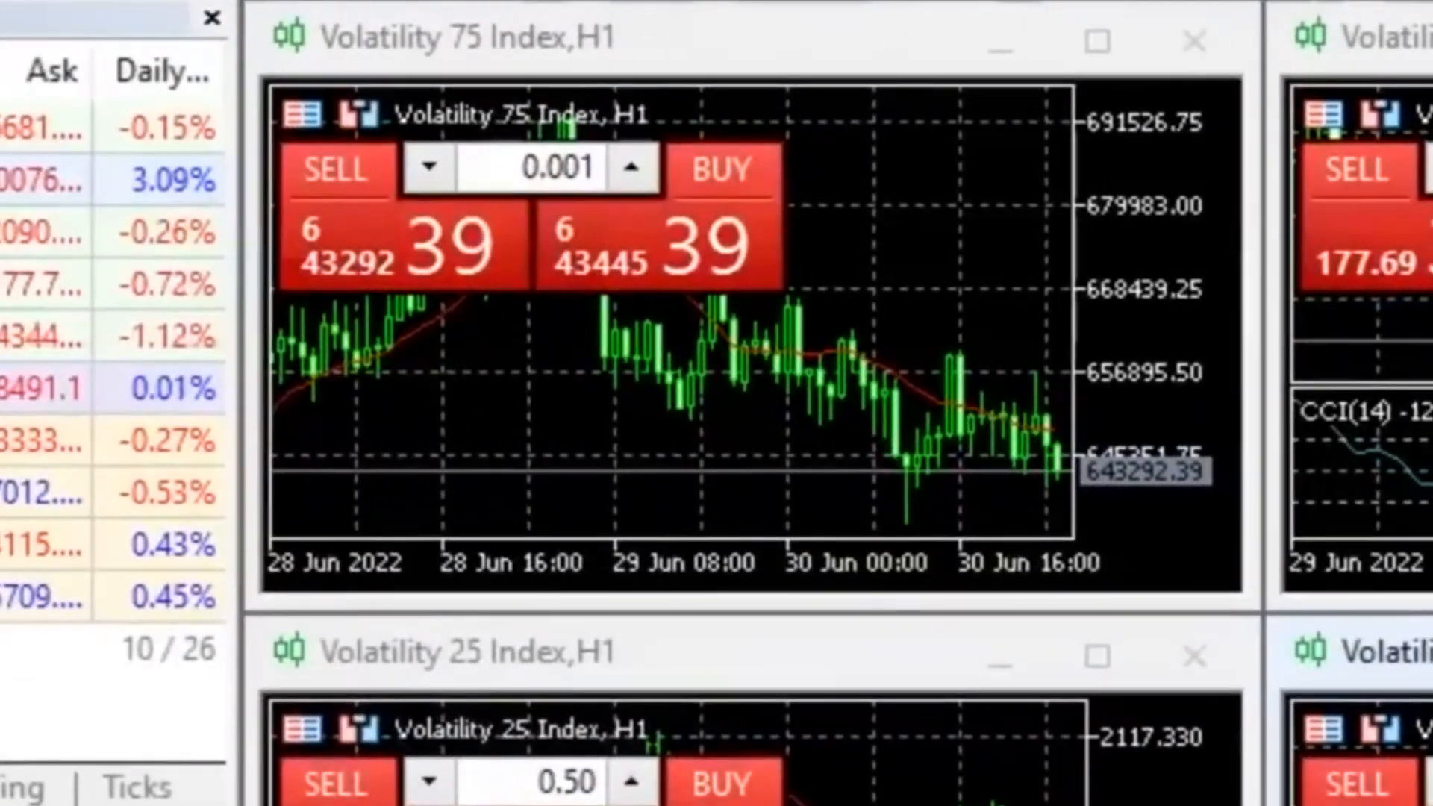
{"action": "key", "text": "alt+v"}
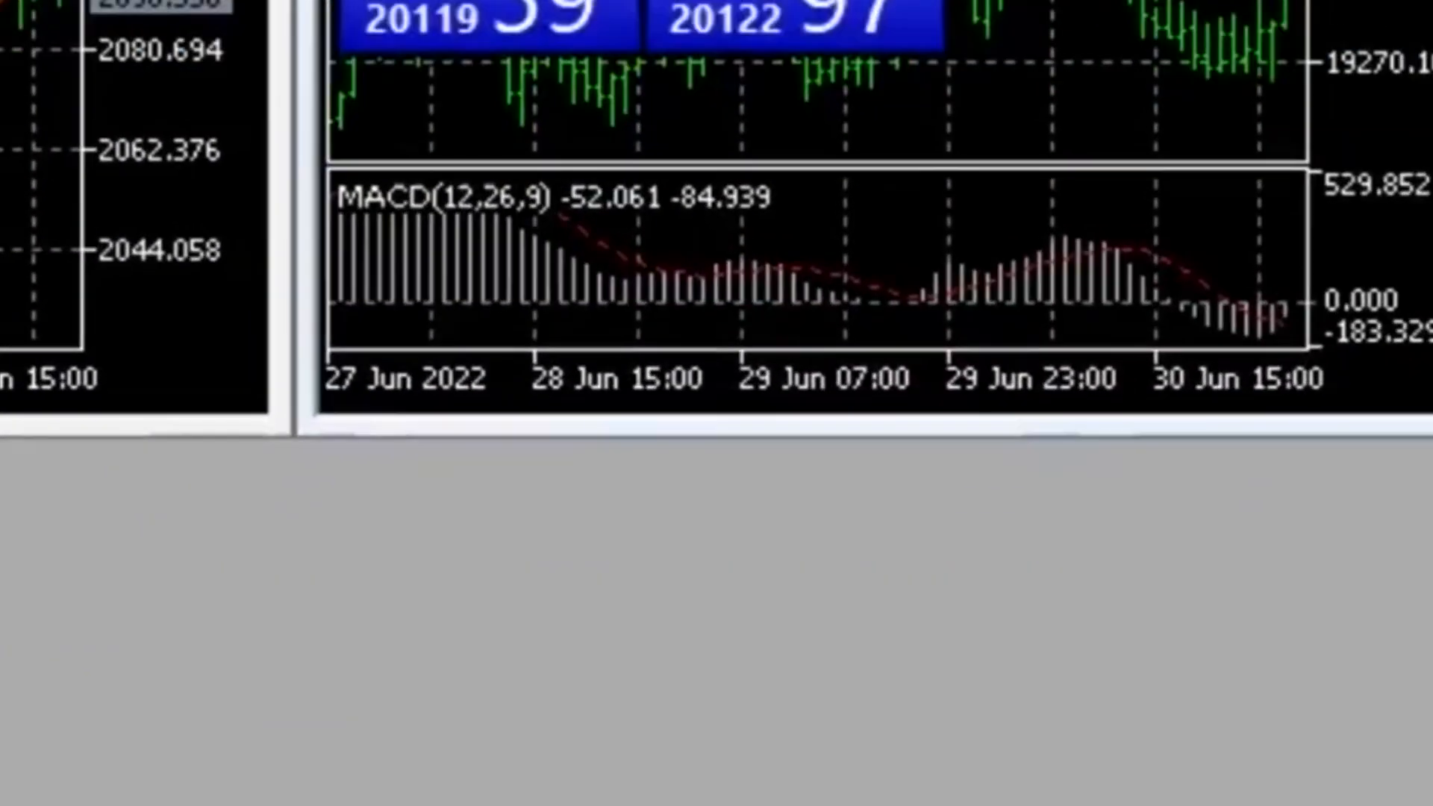
{"action": "right_click", "coordinate": [331, 805]}
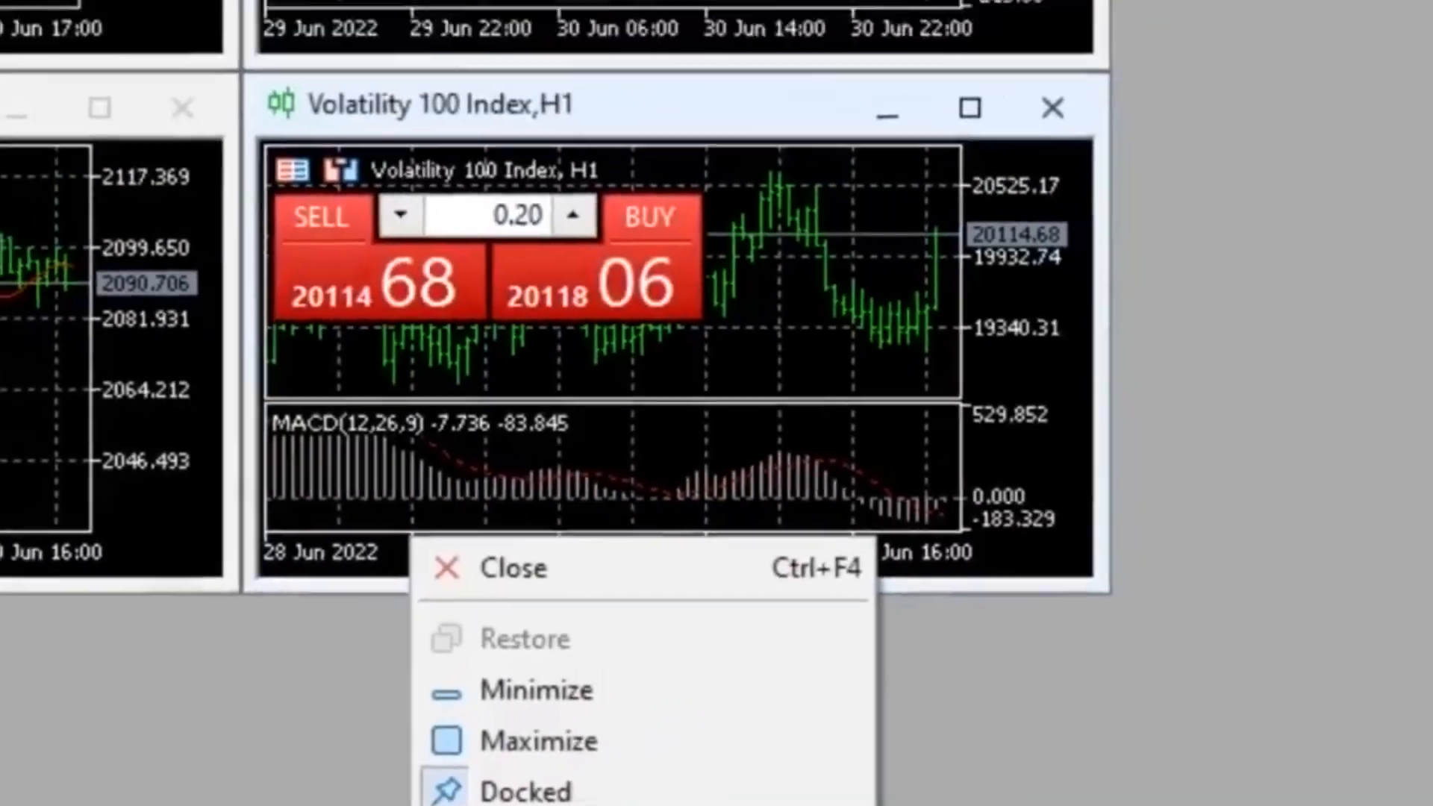
{"action": "left_click", "coordinate": [701, 805]}
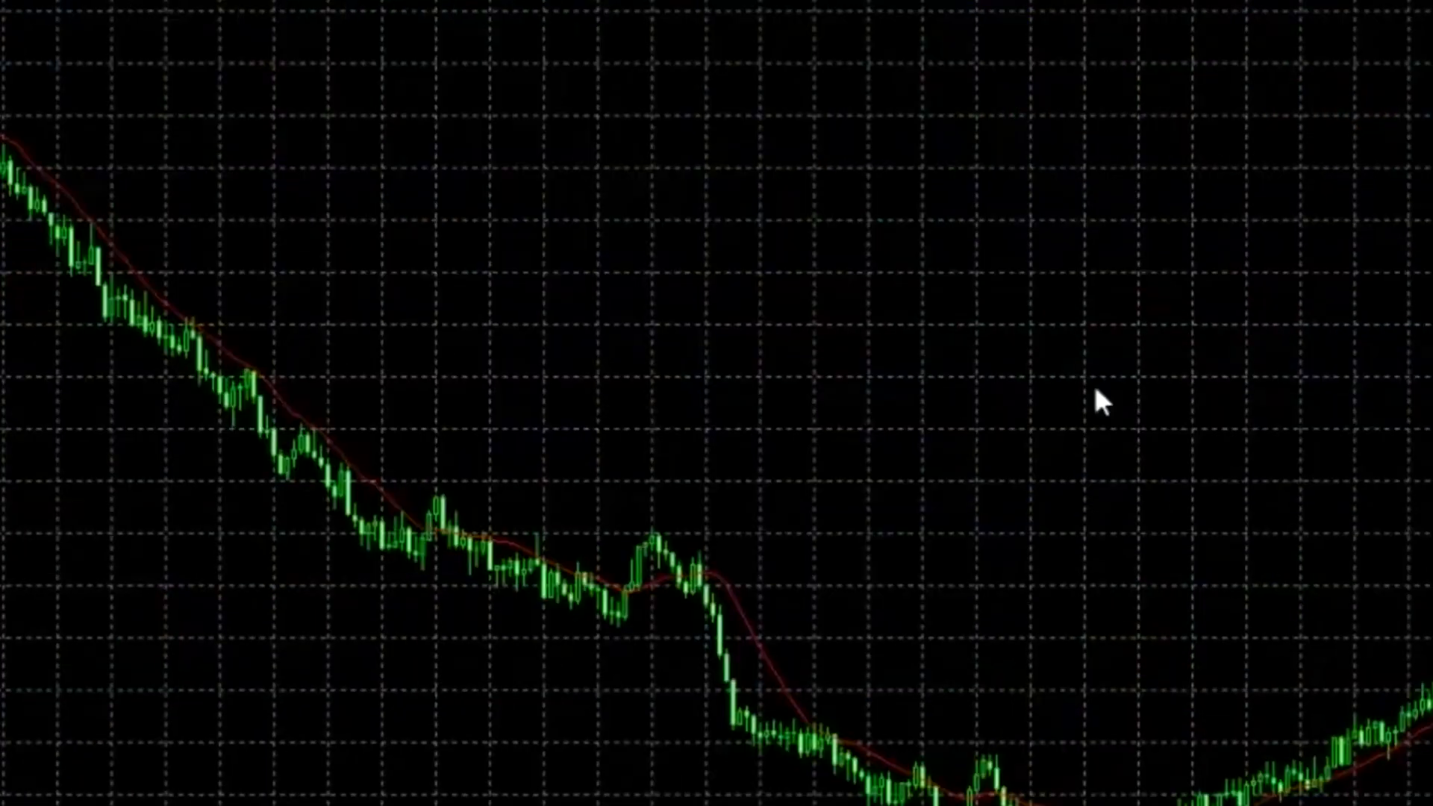
{"action": "mouse_move", "coordinate": [747, 352]}
{"action": "left_mouse_down"}
{"action": "mouse_move", "coordinate": [902, 354]}
{"action": "mouse_move", "coordinate": [746, 345]}
{"action": "left_mouse_up"}
Step: Open the properties of the Volatility 75 Index chart and turn off its grid
{"action": "right_click", "coordinate": [700, 200]}
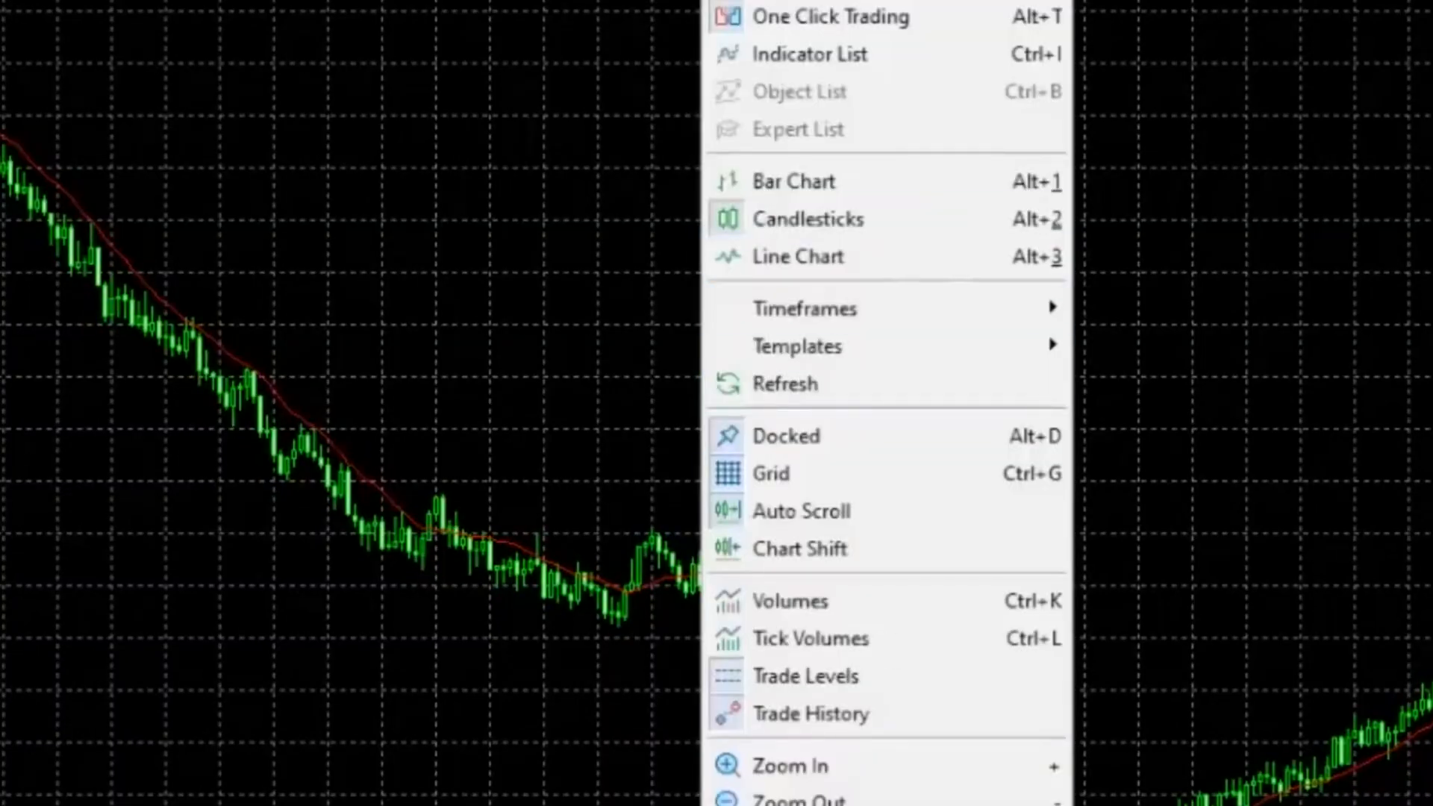
{"action": "left_click", "coordinate": [821, 804]}
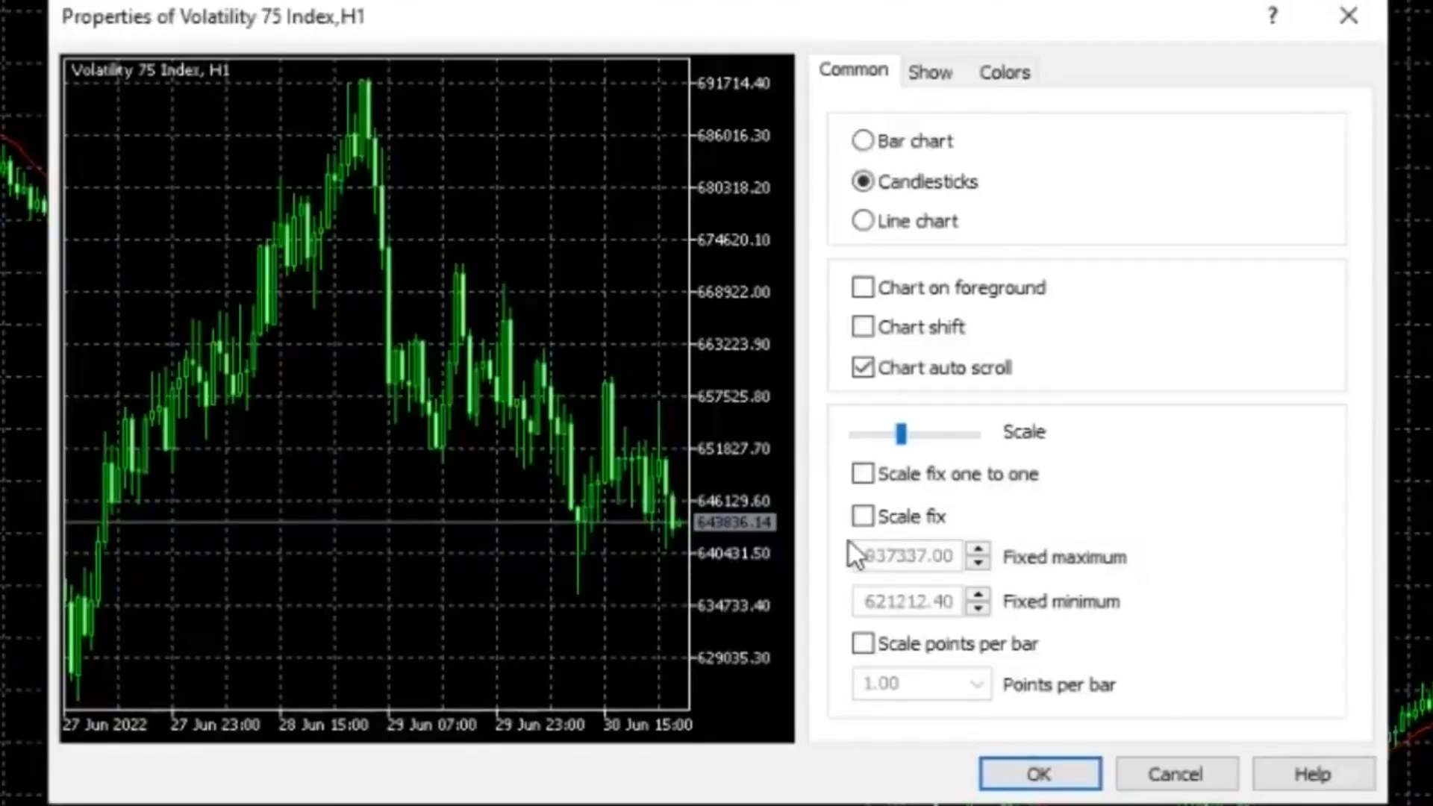
{"action": "left_click", "coordinate": [942, 82]}
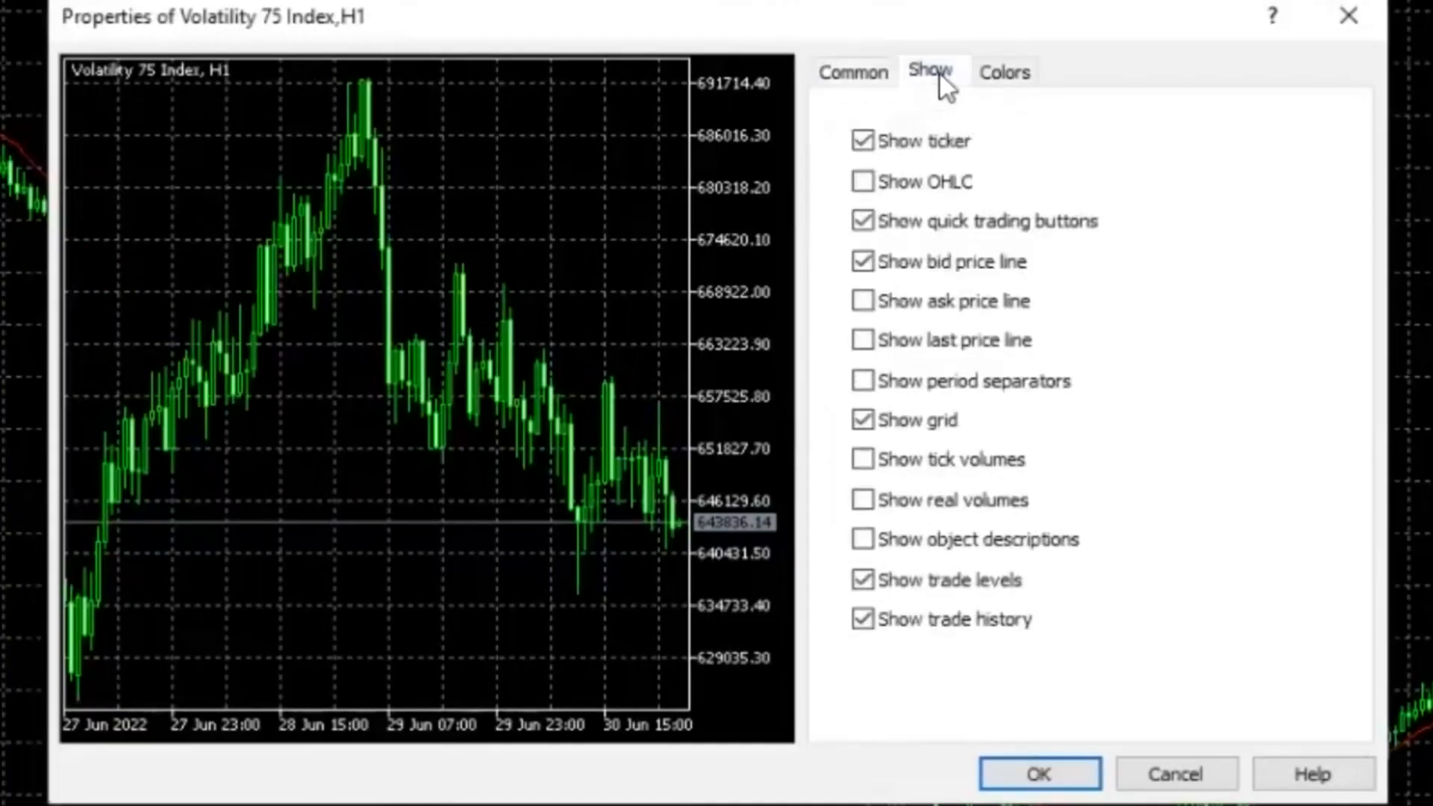
{"action": "left_click", "coordinate": [863, 421]}
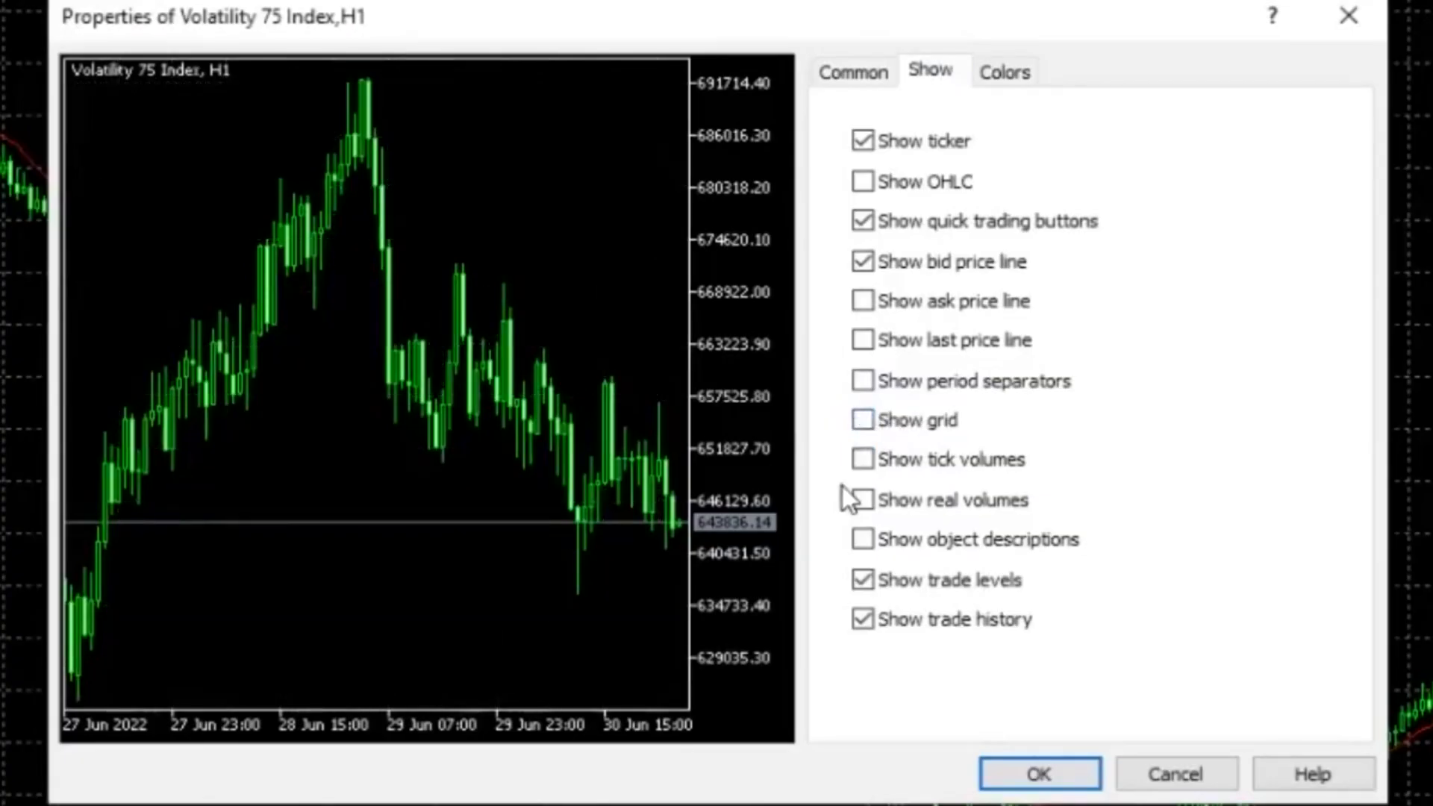
Step: Set the chart's color scheme to Black on White
{"action": "left_click", "coordinate": [1023, 69]}
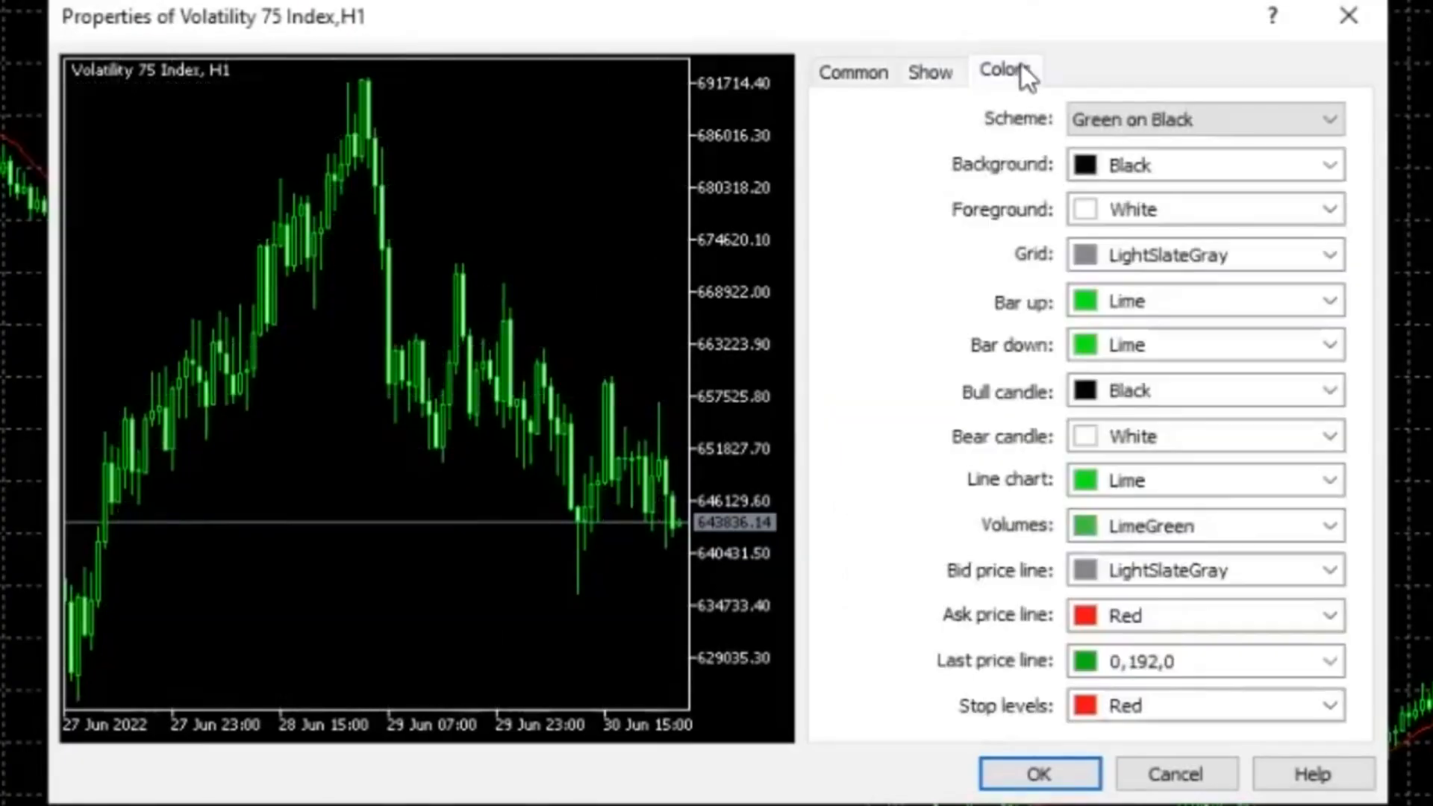
{"action": "left_click", "coordinate": [1264, 127]}
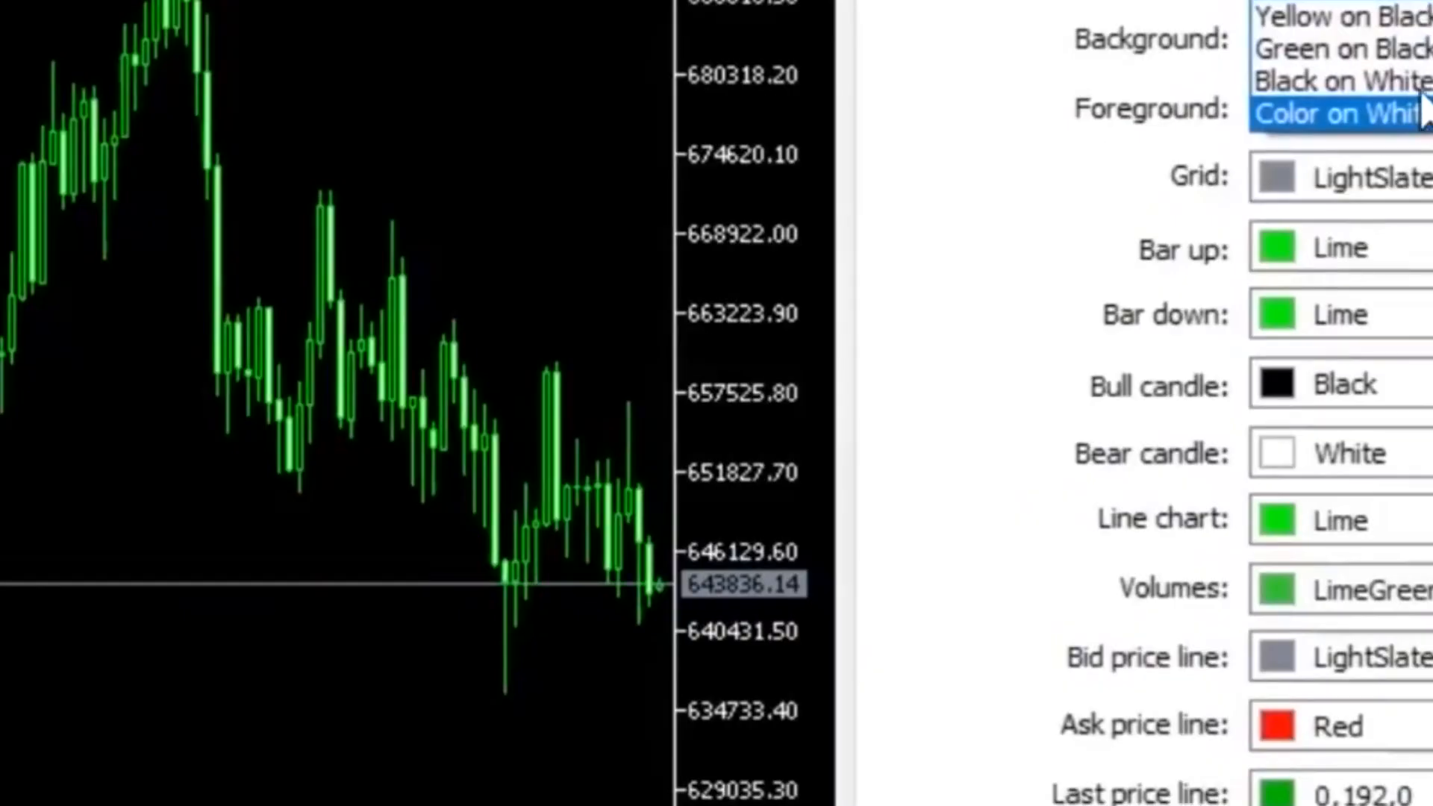
{"action": "left_click", "coordinate": [1344, 80]}
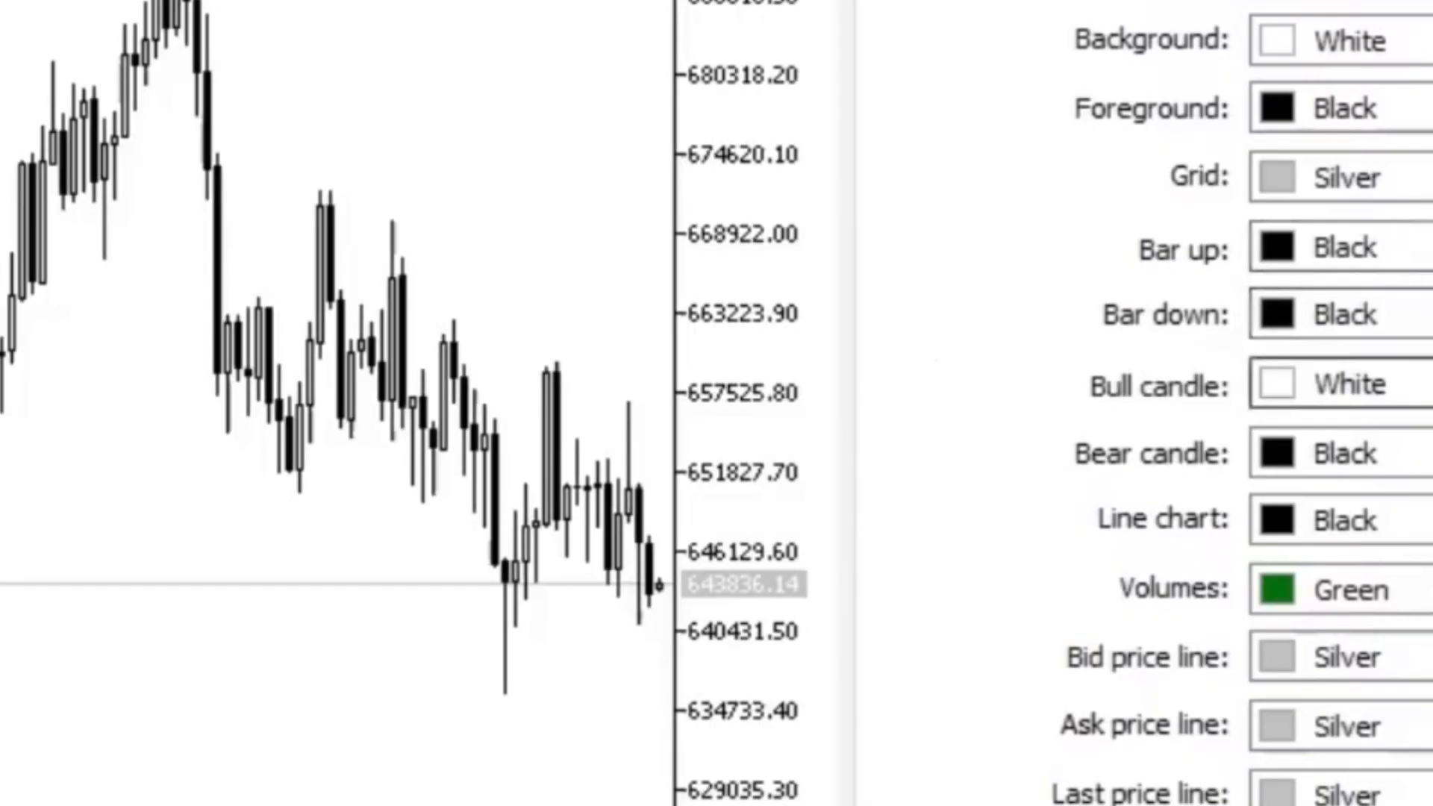
Step: Set the chart's bull candle color to SteelBlue and its bear candle color to a bright orange-red
{"action": "left_click", "coordinate": [1388, 383]}
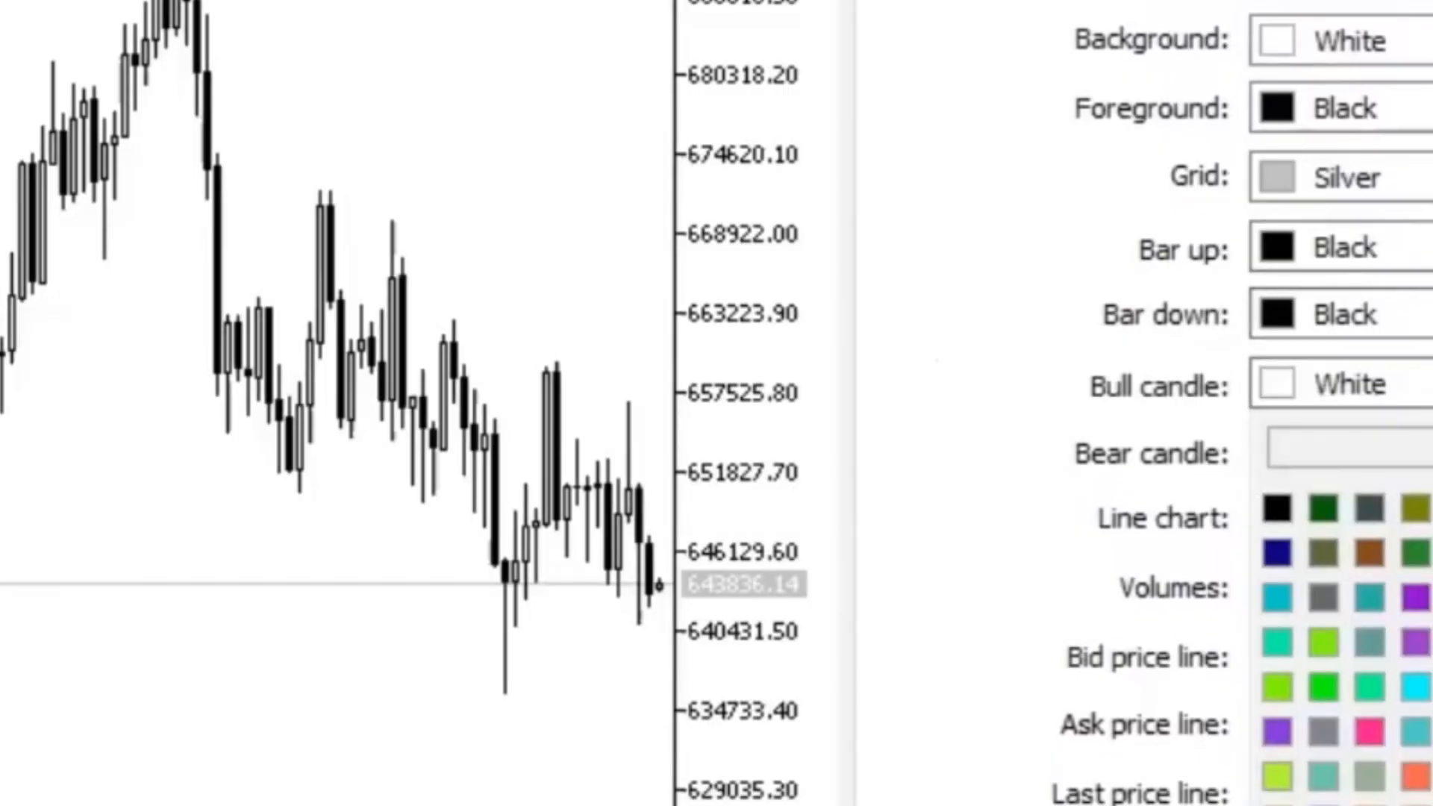
{"action": "left_click", "coordinate": [1432, 598]}
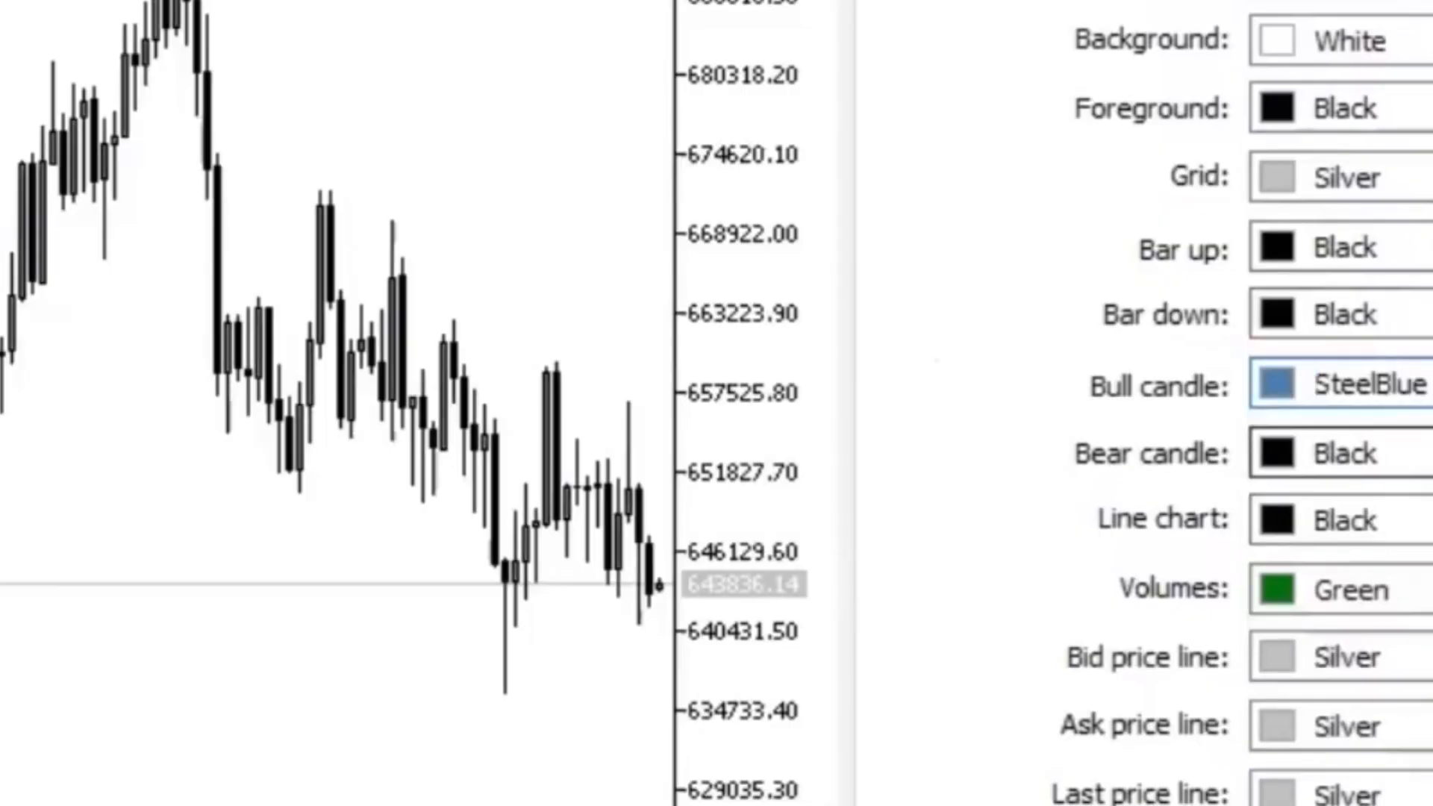
{"action": "left_click", "coordinate": [1403, 453]}
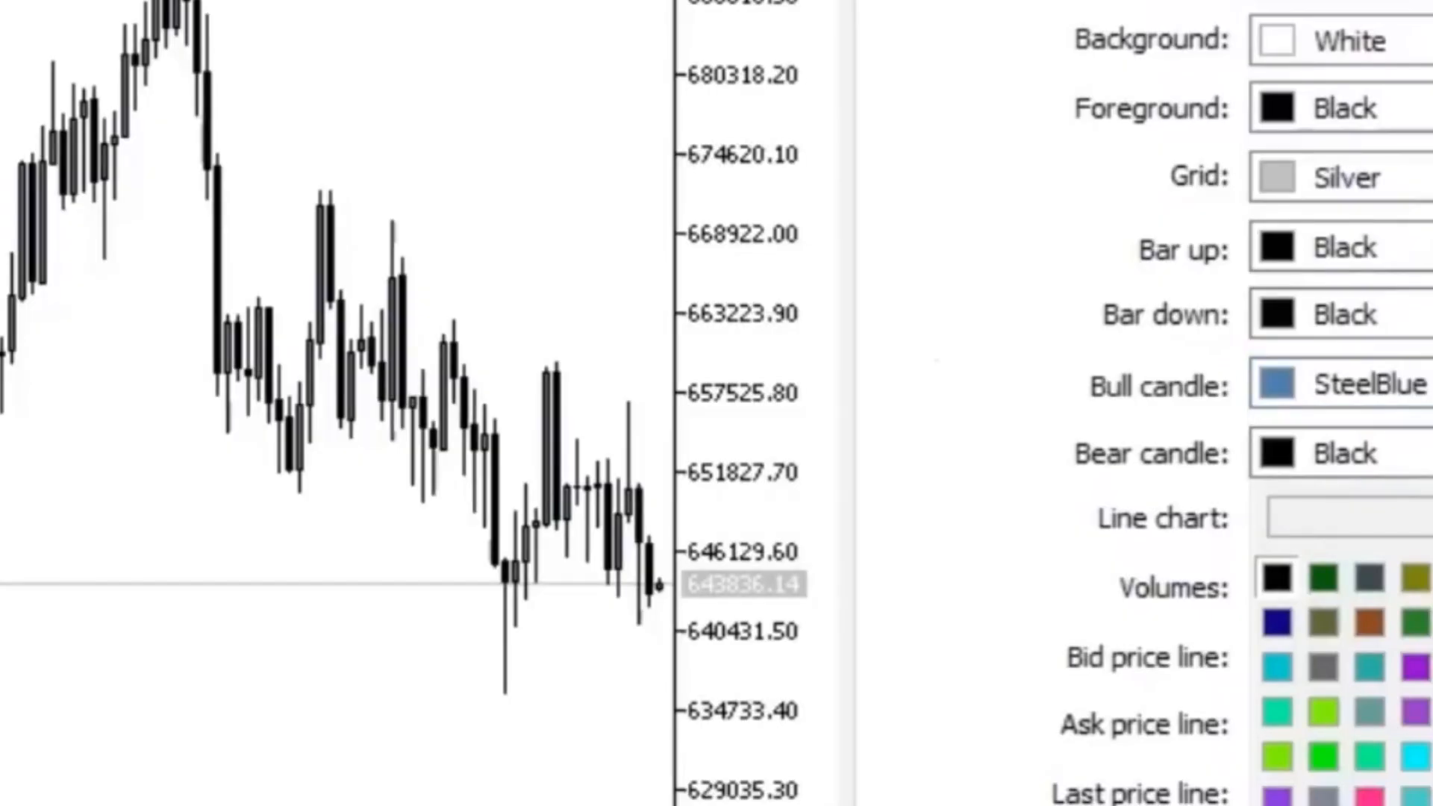
{"action": "left_click", "coordinate": [1416, 805]}
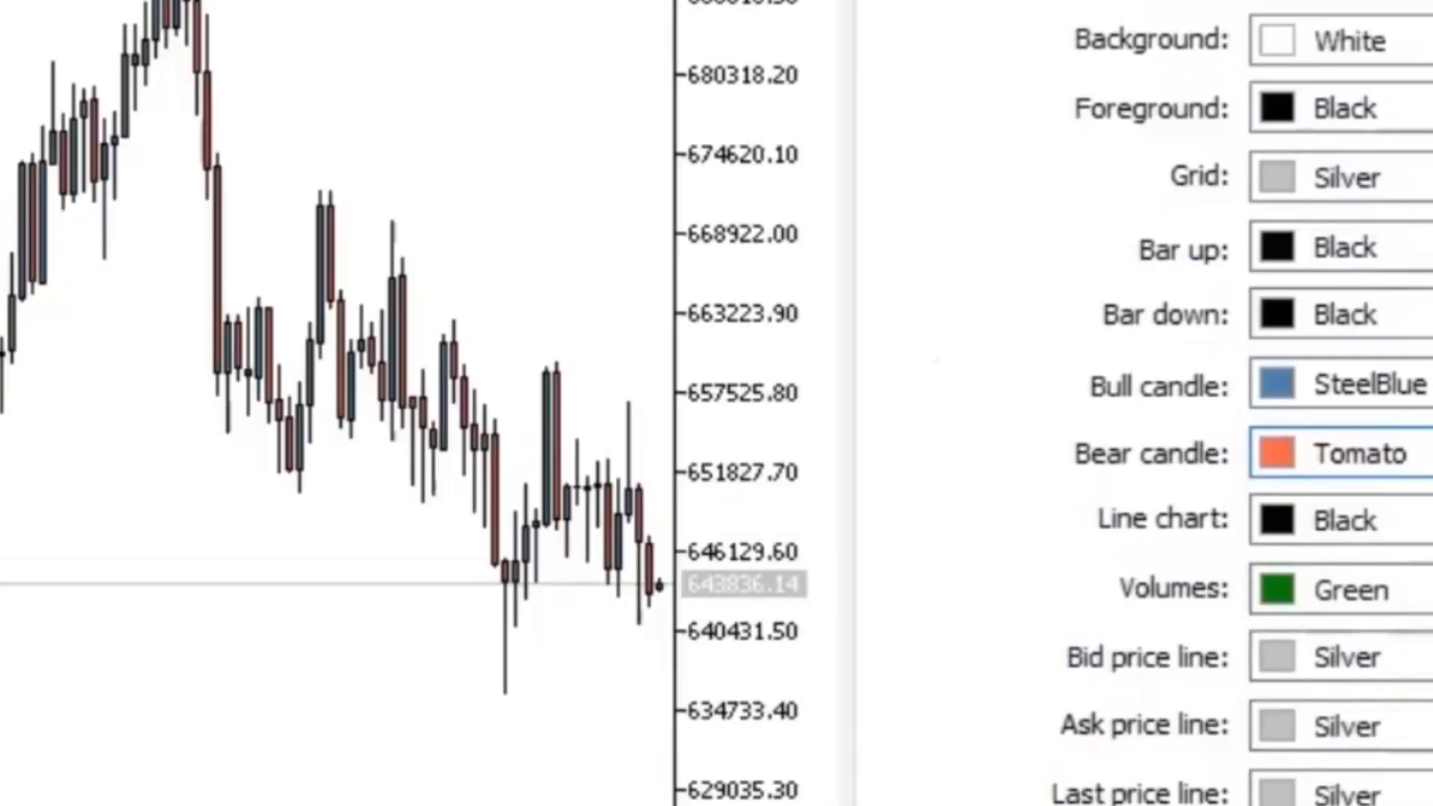
{"action": "left_click", "coordinate": [1418, 453]}
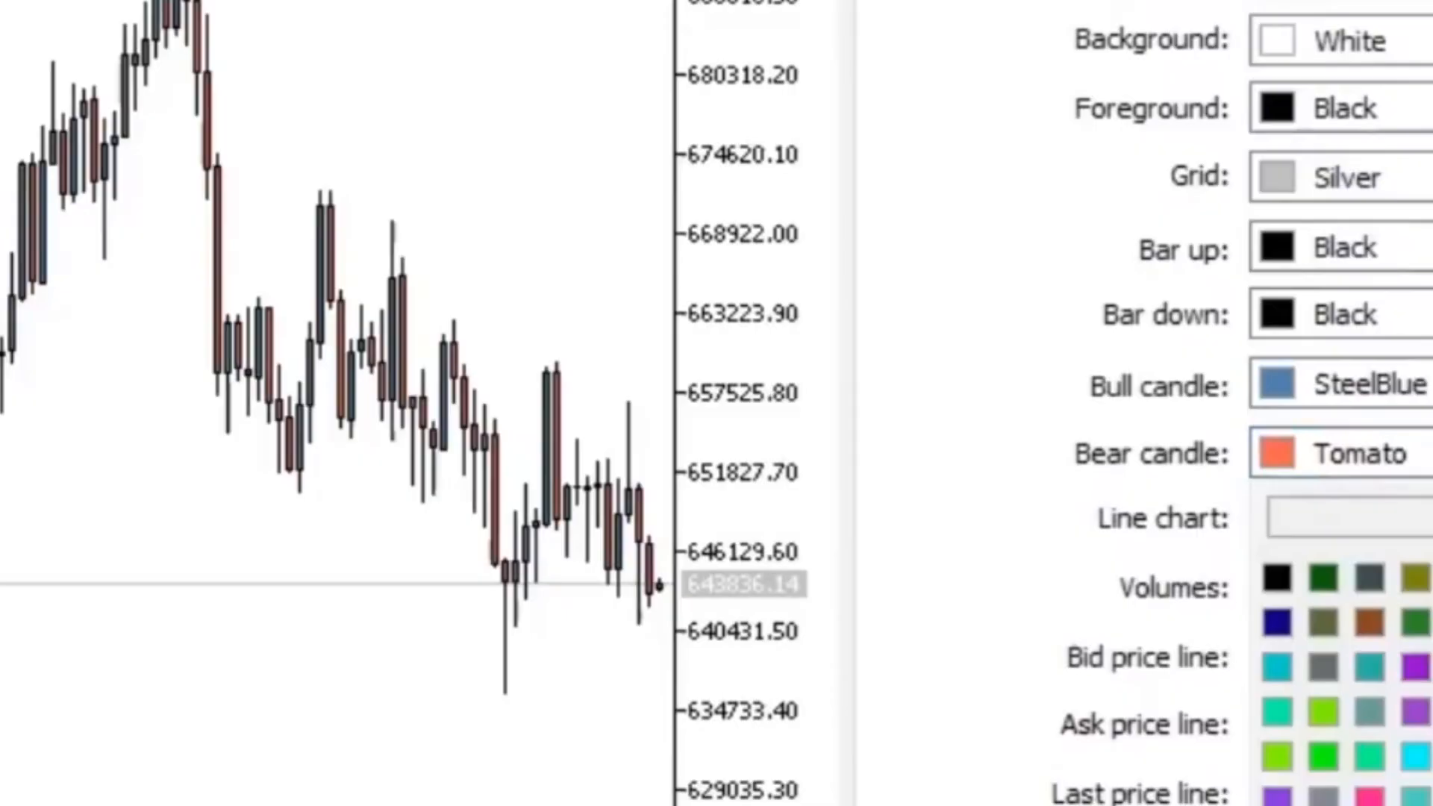
{"action": "left_click", "coordinate": [1429, 711]}
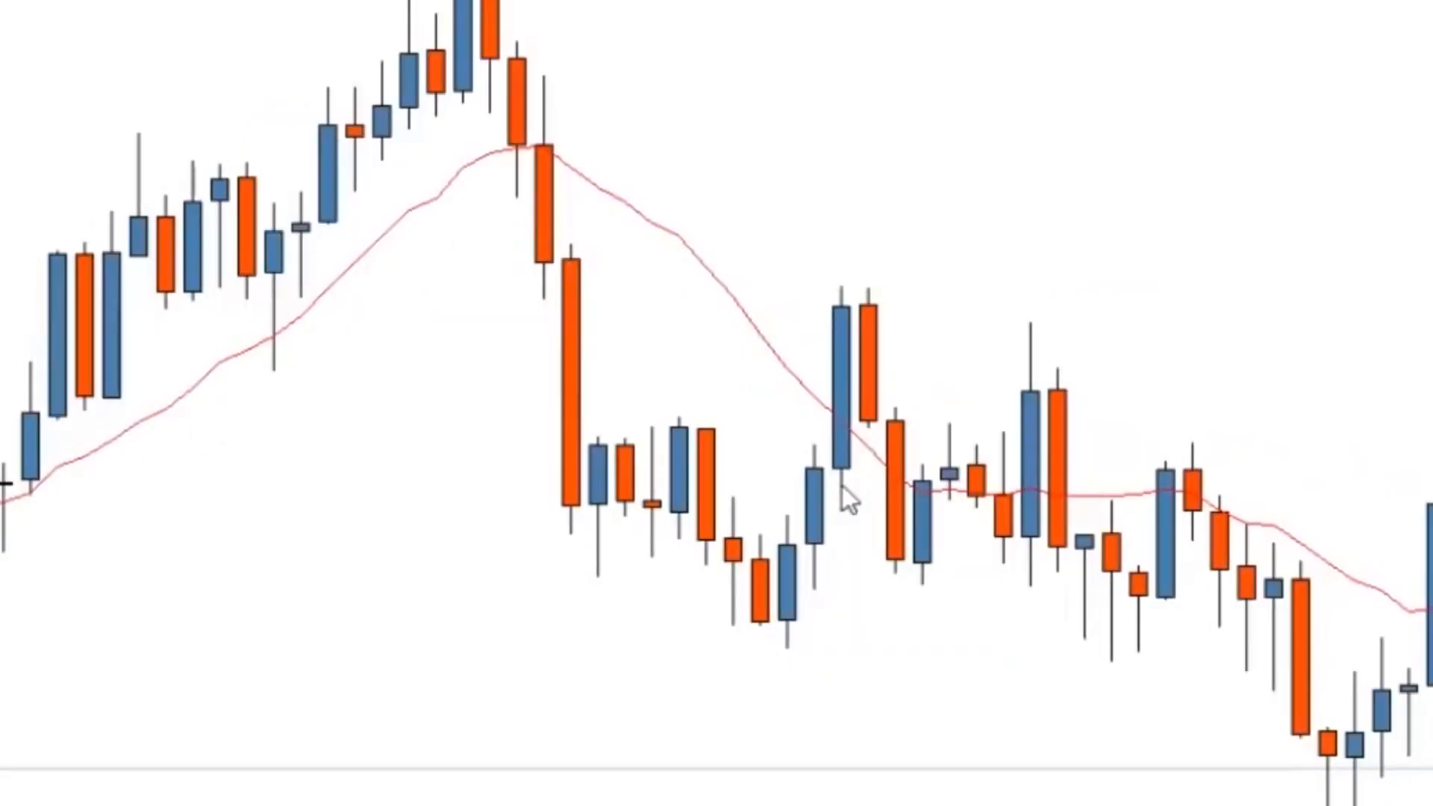
Step: Delete the moving average line from the Volatility 75 Index chart
{"action": "right_click", "coordinate": [674, 231]}
{"action": "left_click", "coordinate": [808, 352]}
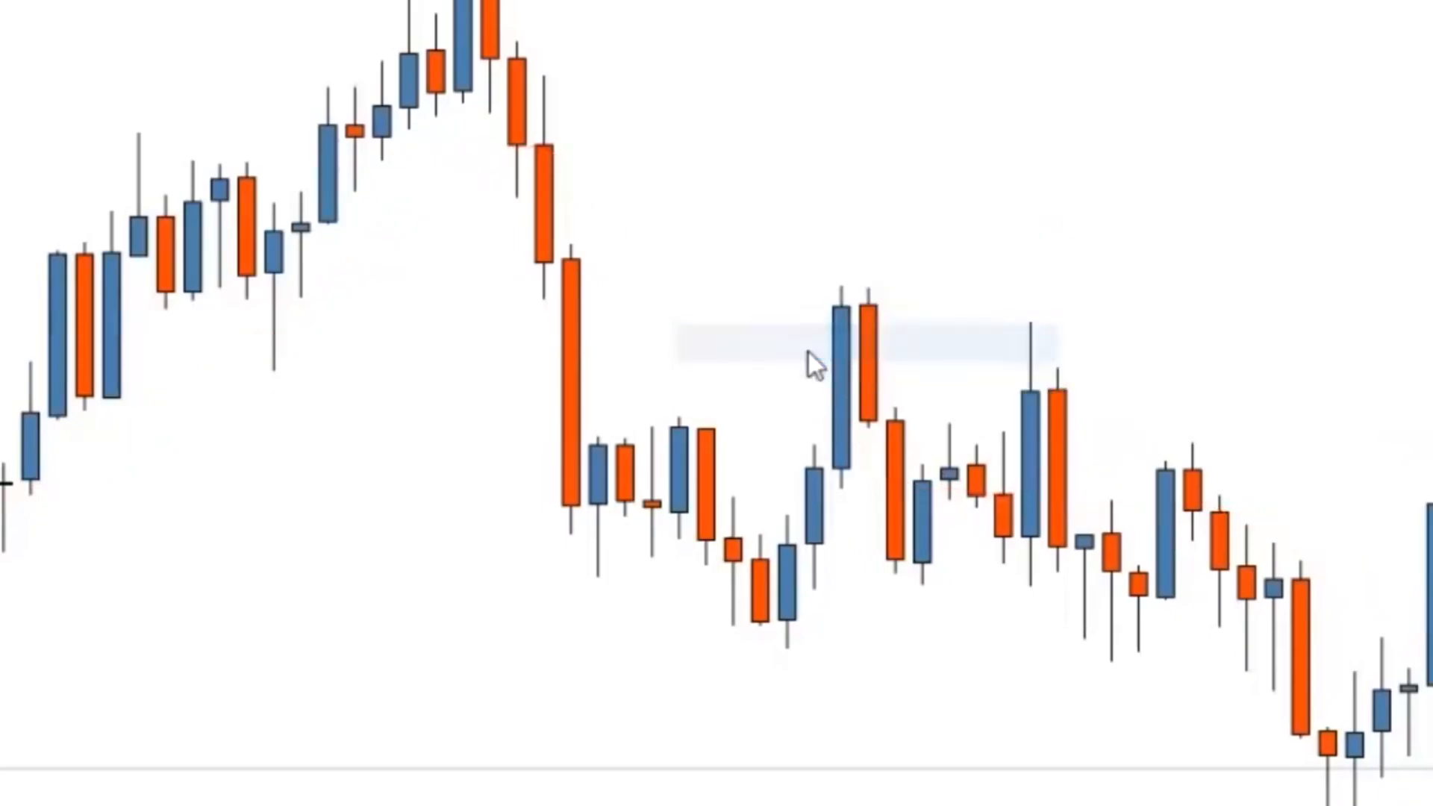
{"action": "left_click_drag", "start_coordinate": [501, 268], "coordinate": [443, 290]}
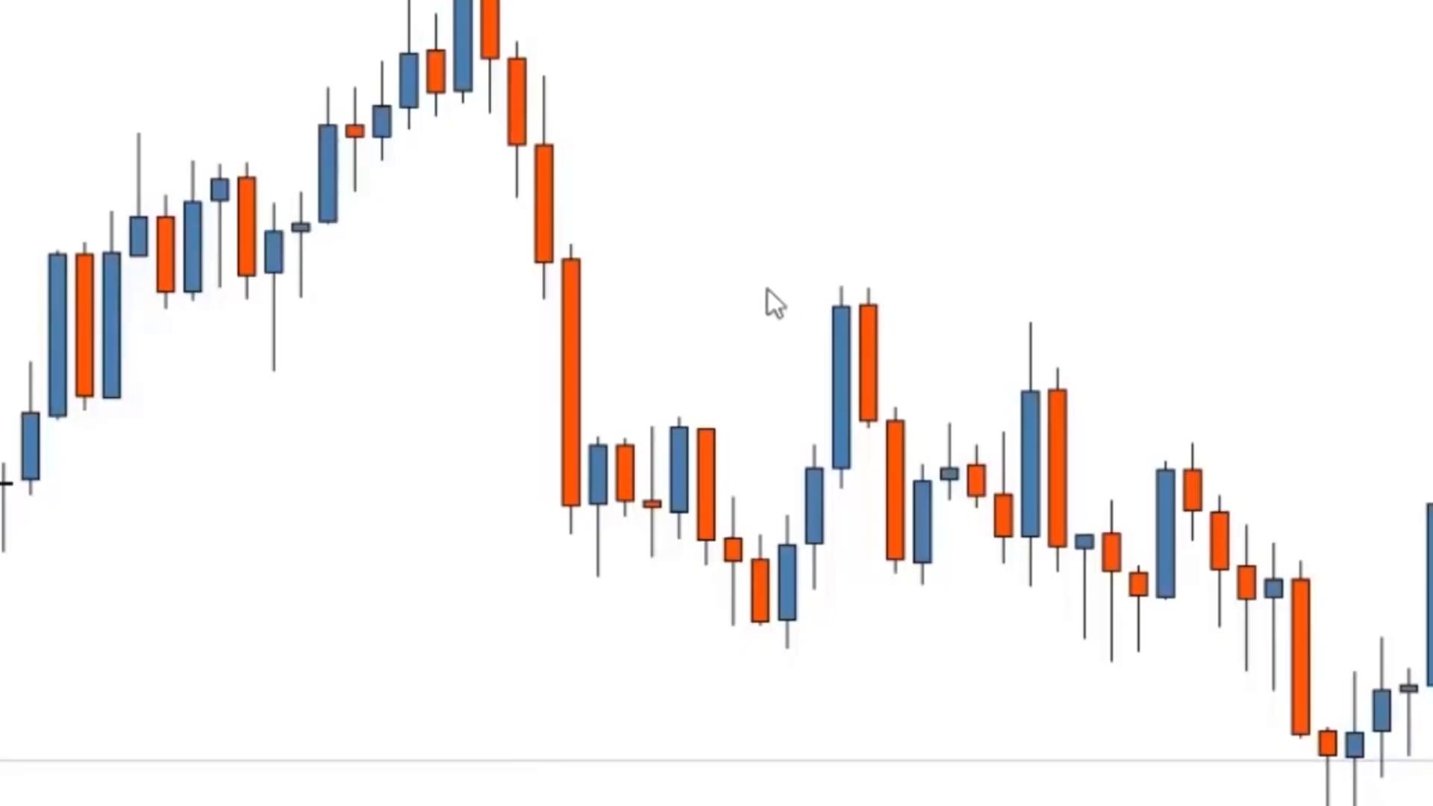
Step: Save the customized chart's settings as a template named Plain Chart
{"action": "right_click", "coordinate": [745, 74]}
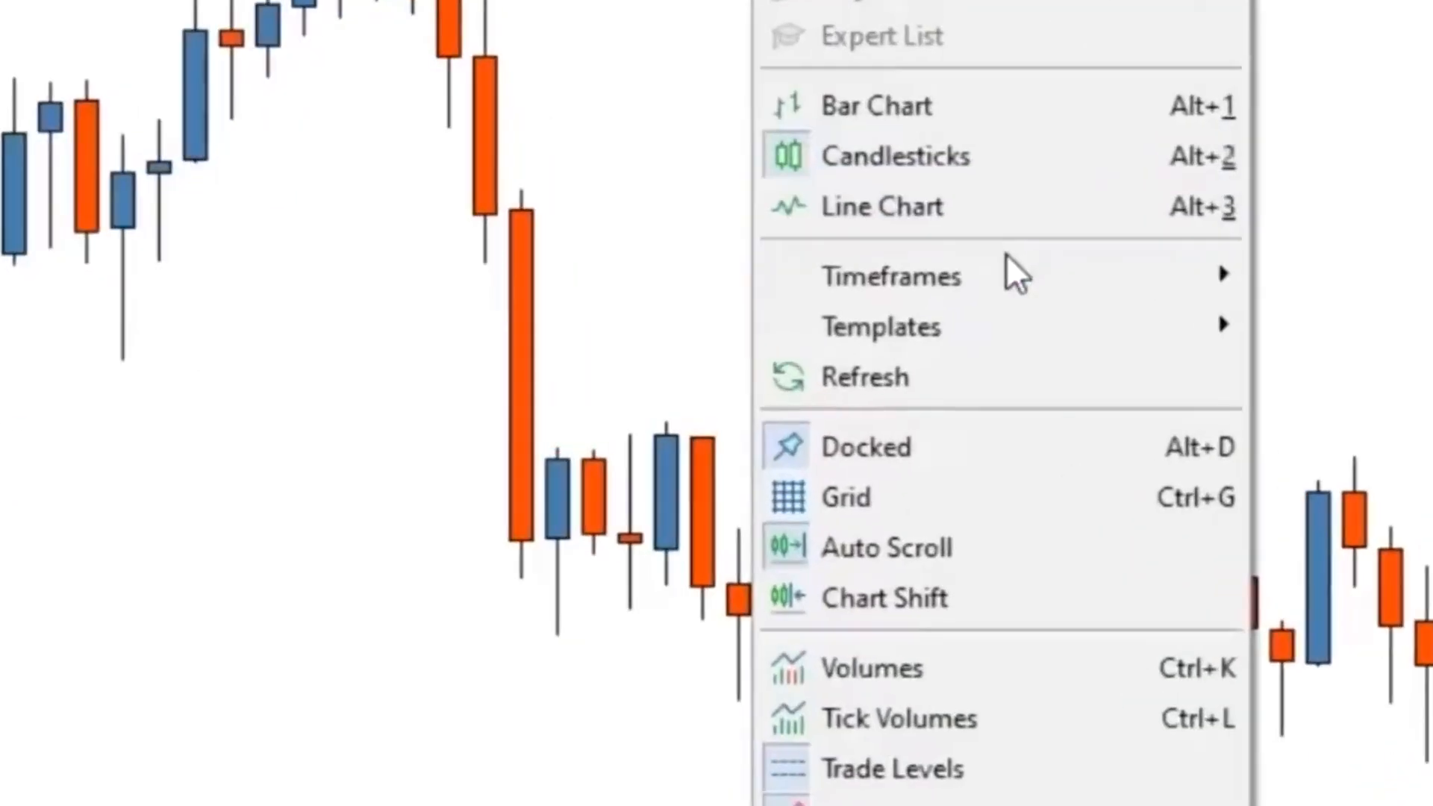
{"action": "mouse_move", "coordinate": [1055, 333]}
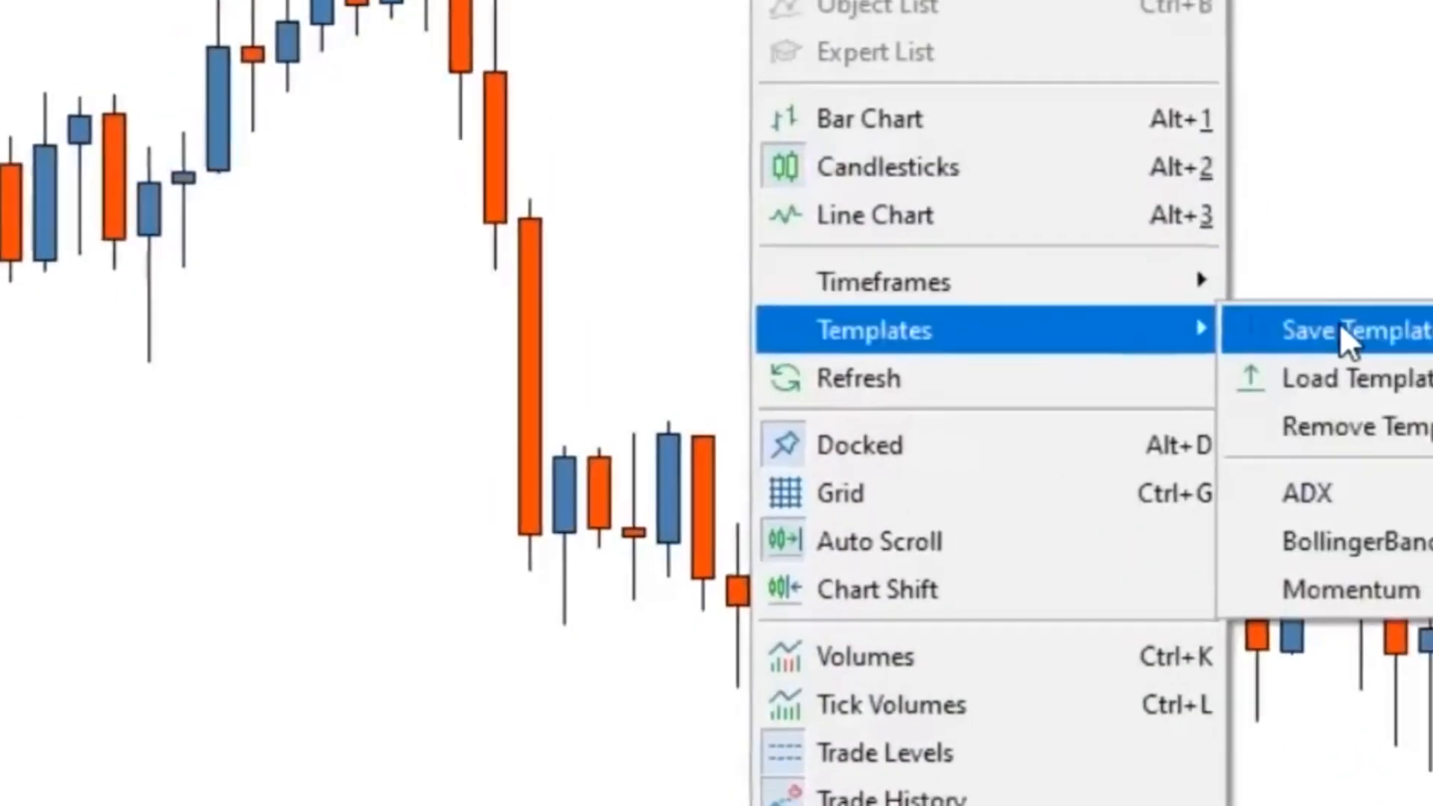
{"action": "left_click", "coordinate": [1269, 328]}
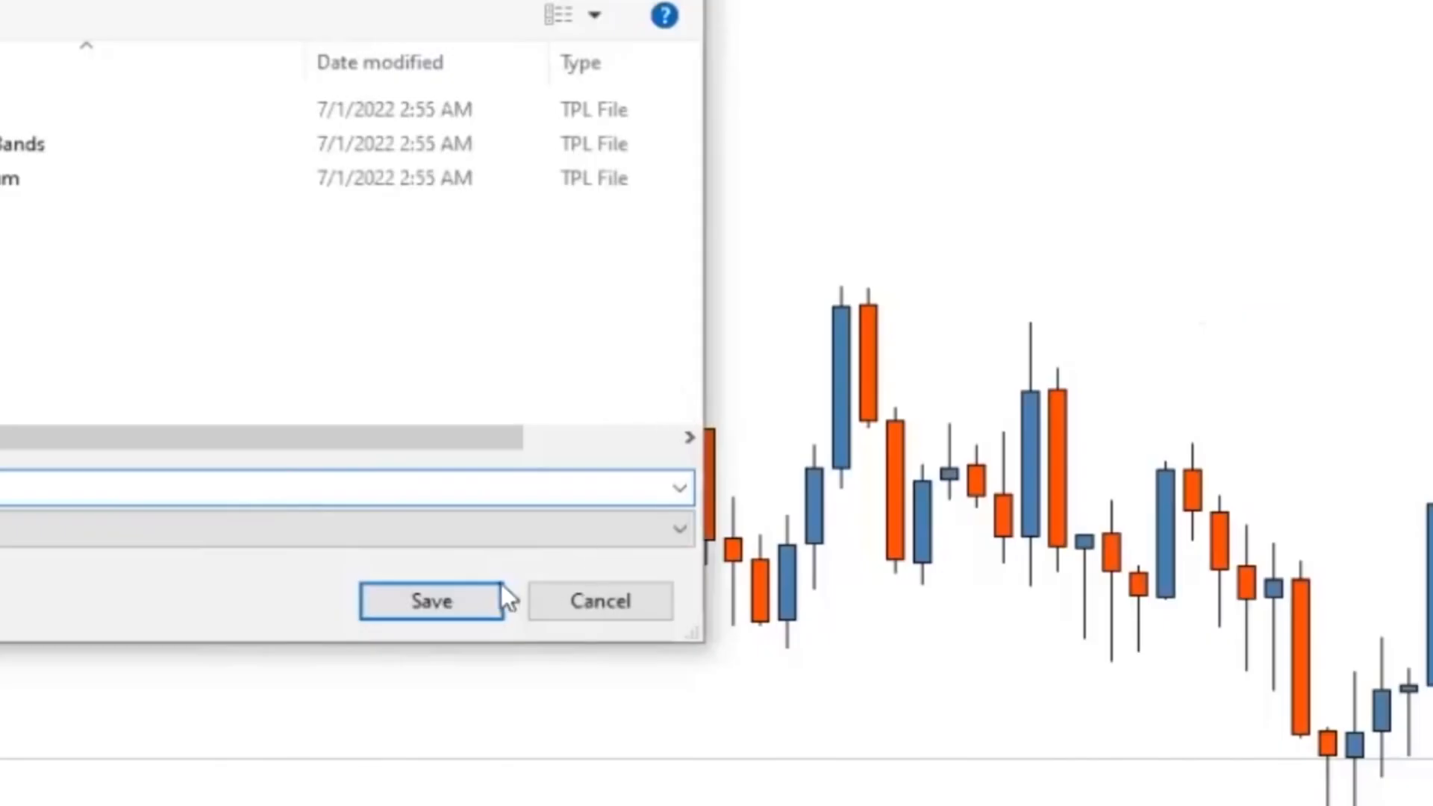
{"action": "left_click", "coordinate": [470, 594]}
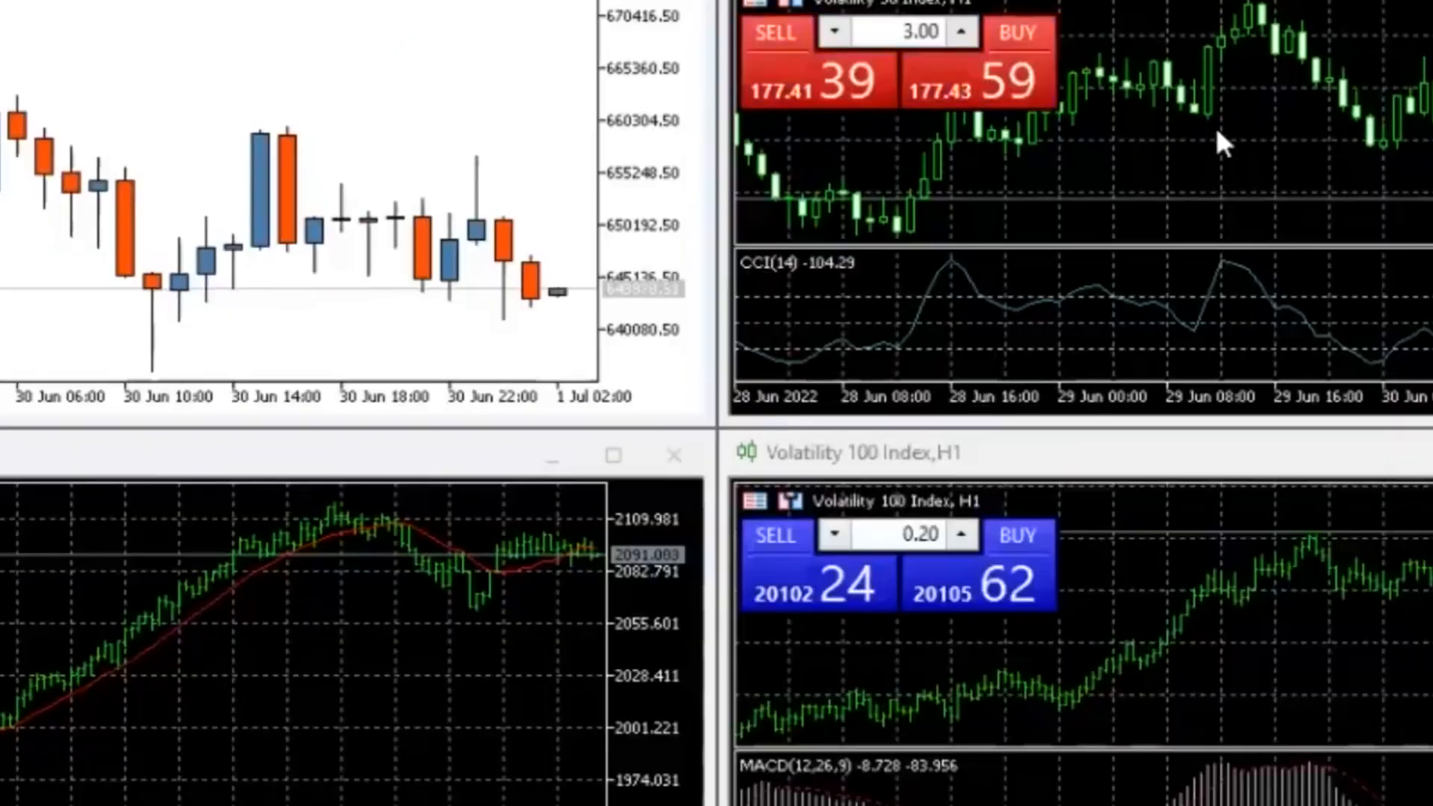
Step: Apply the Plain Chart template to the Volatility 50, Volatility 25 and Volatility 100 Index charts
{"action": "right_click", "coordinate": [1215, 124]}
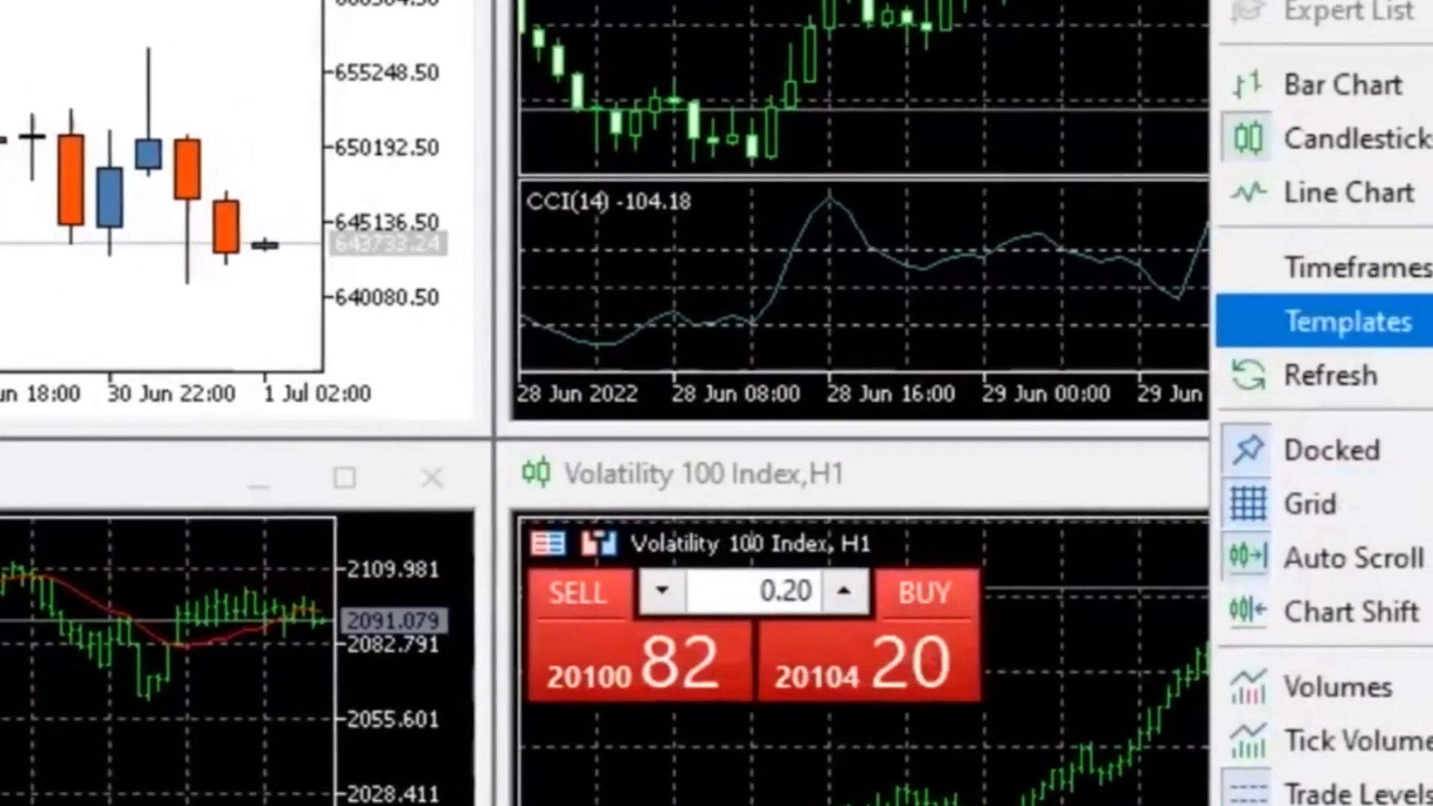
{"action": "mouse_move", "coordinate": [1347, 321]}
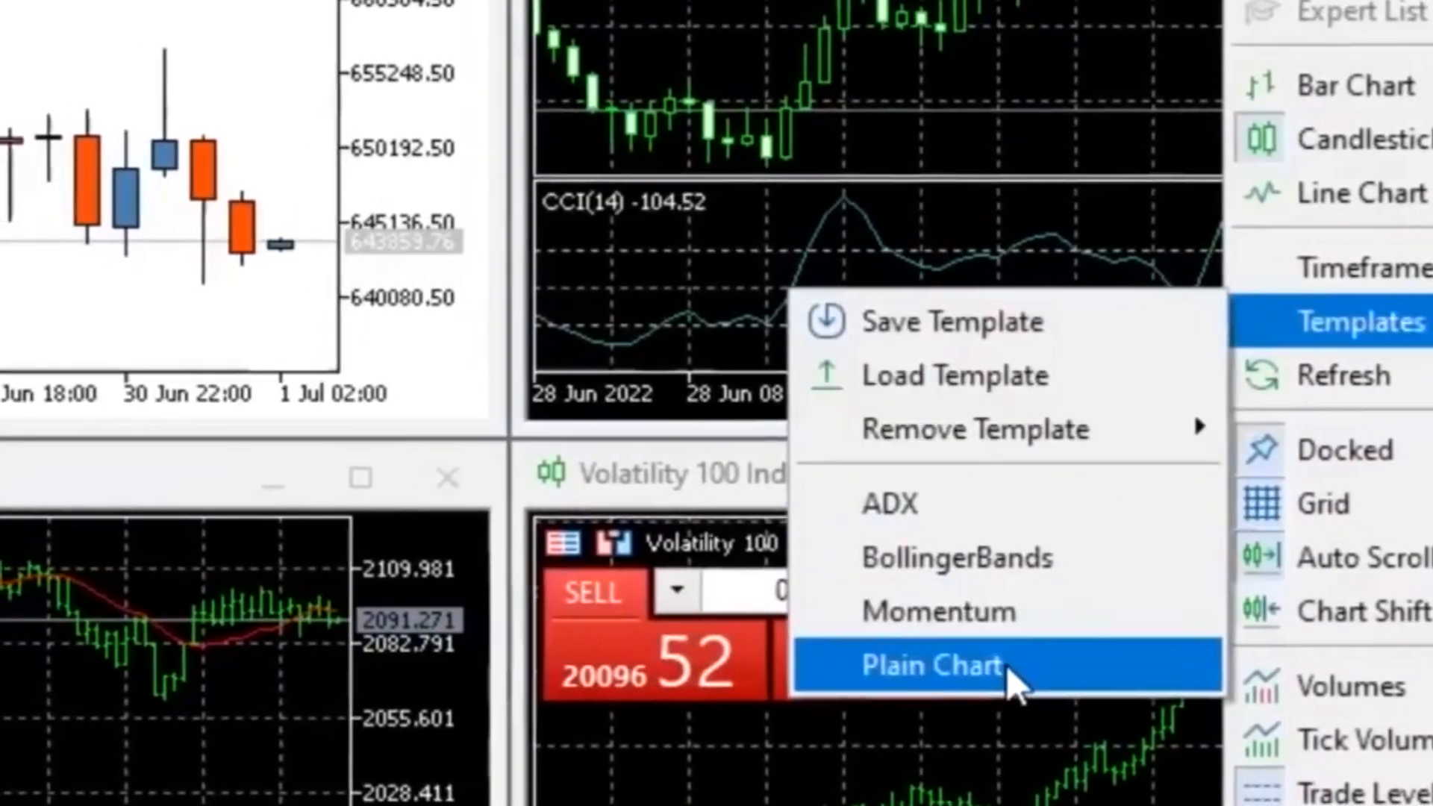
{"action": "left_click", "coordinate": [1013, 668]}
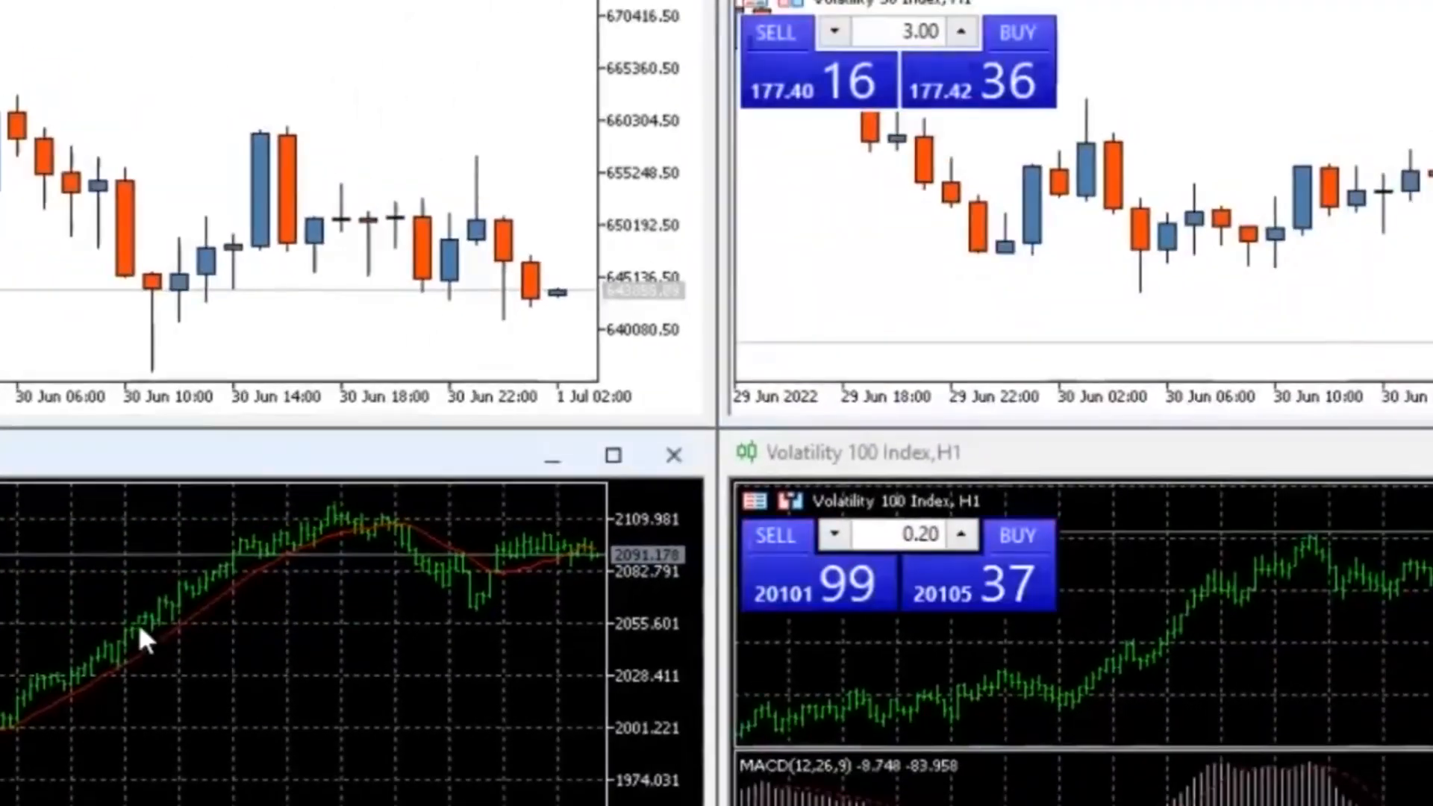
{"action": "right_click", "coordinate": [138, 626]}
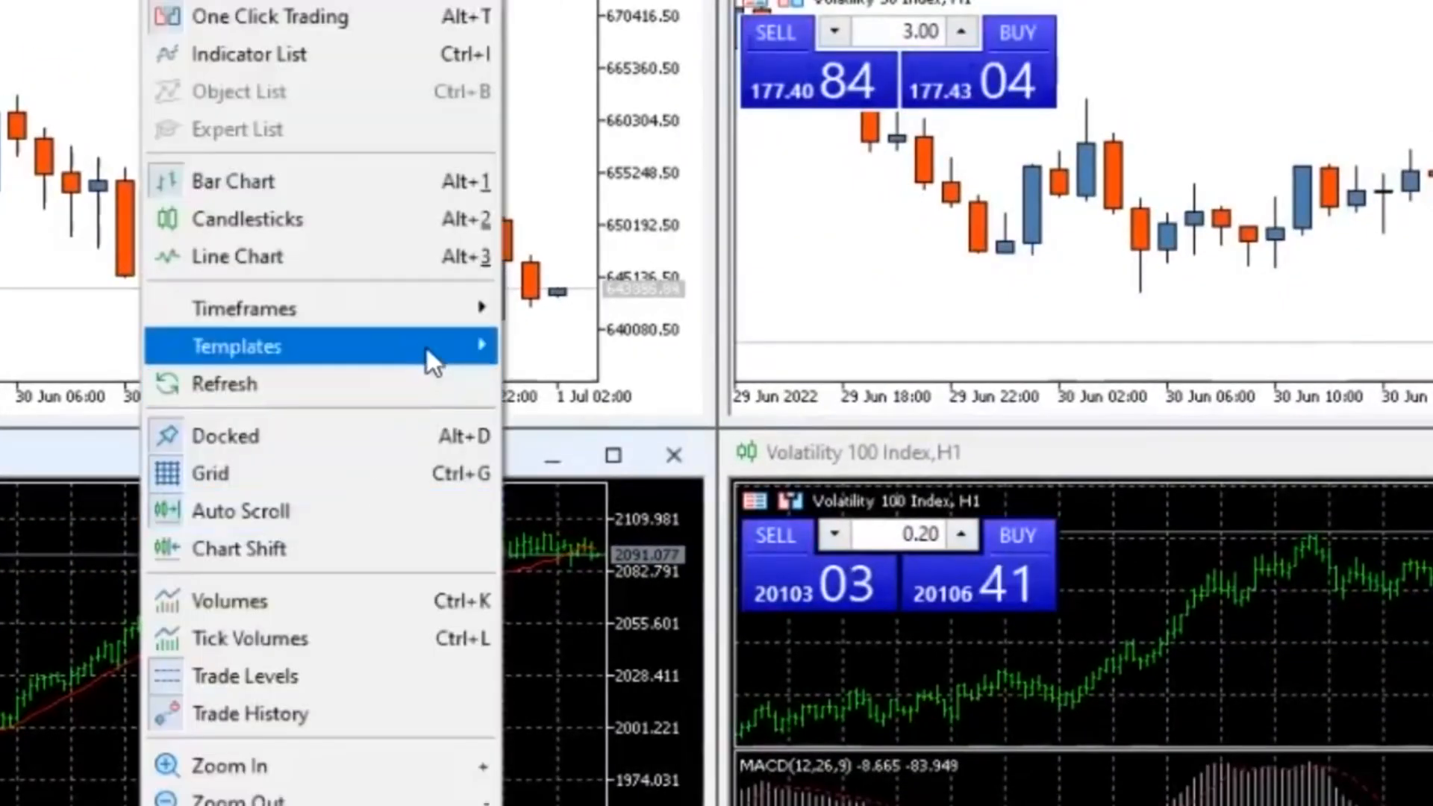
{"action": "mouse_move", "coordinate": [426, 348]}
{"action": "left_click", "coordinate": [623, 582]}
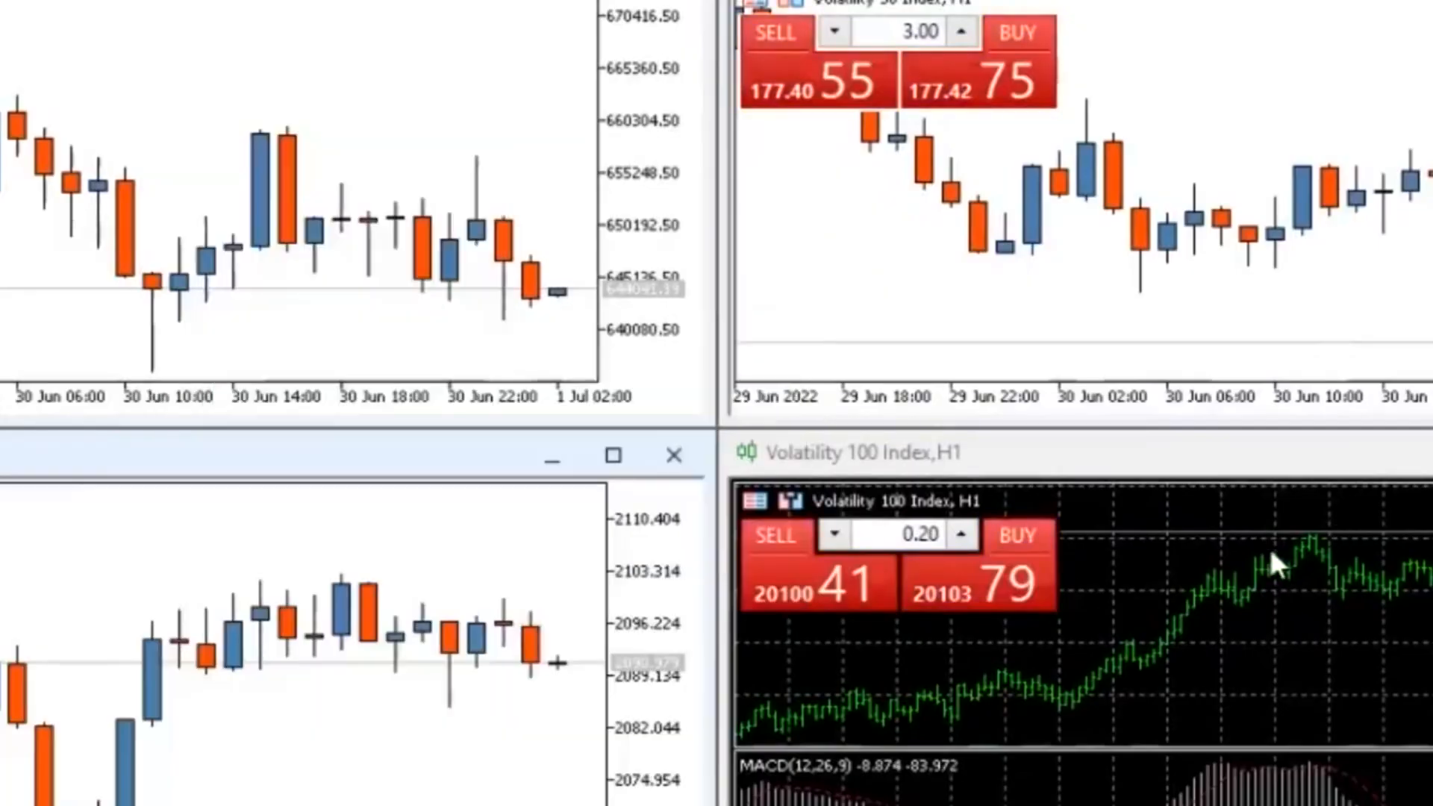
{"action": "right_click", "coordinate": [1237, 567]}
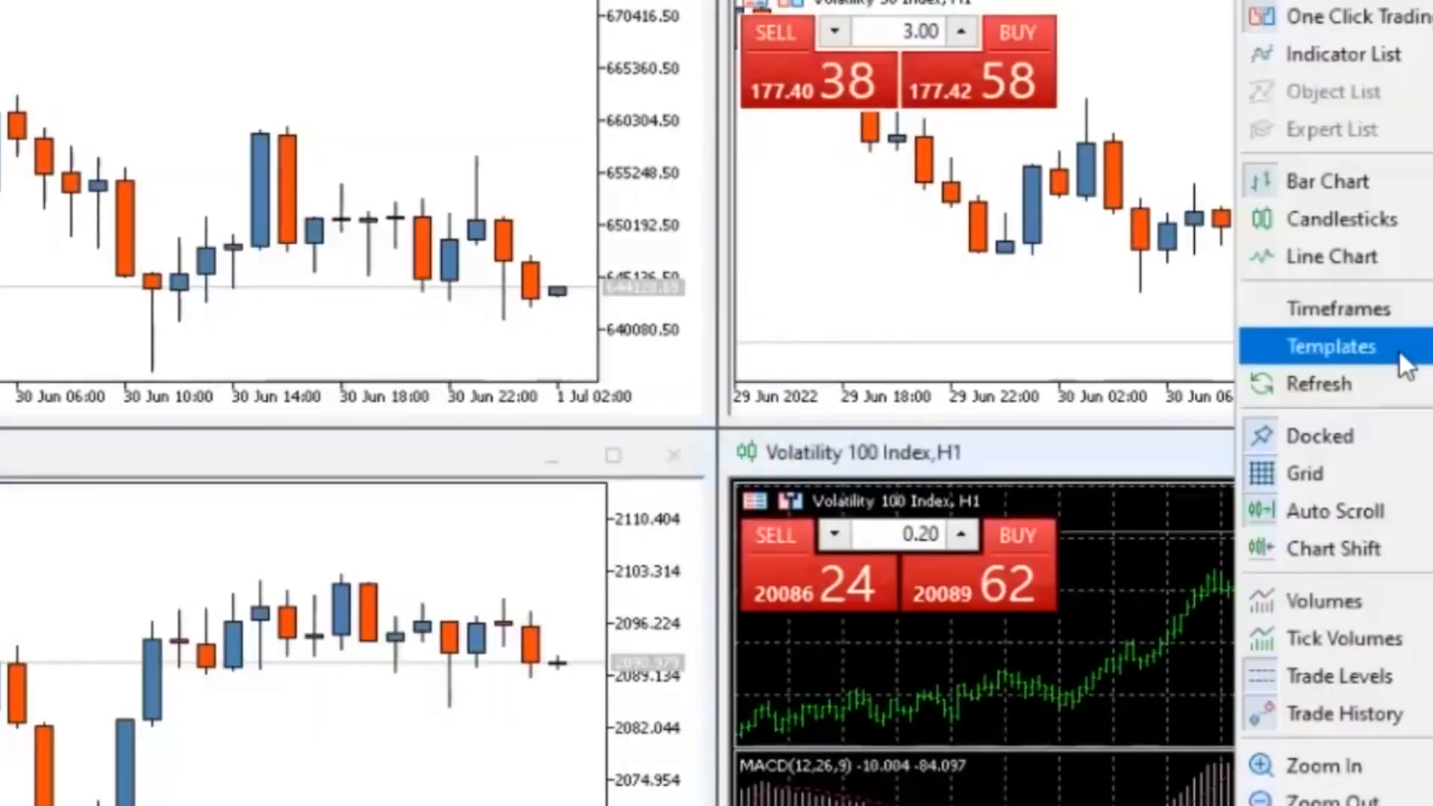
{"action": "mouse_move", "coordinate": [1398, 368]}
{"action": "left_click", "coordinate": [1104, 586]}
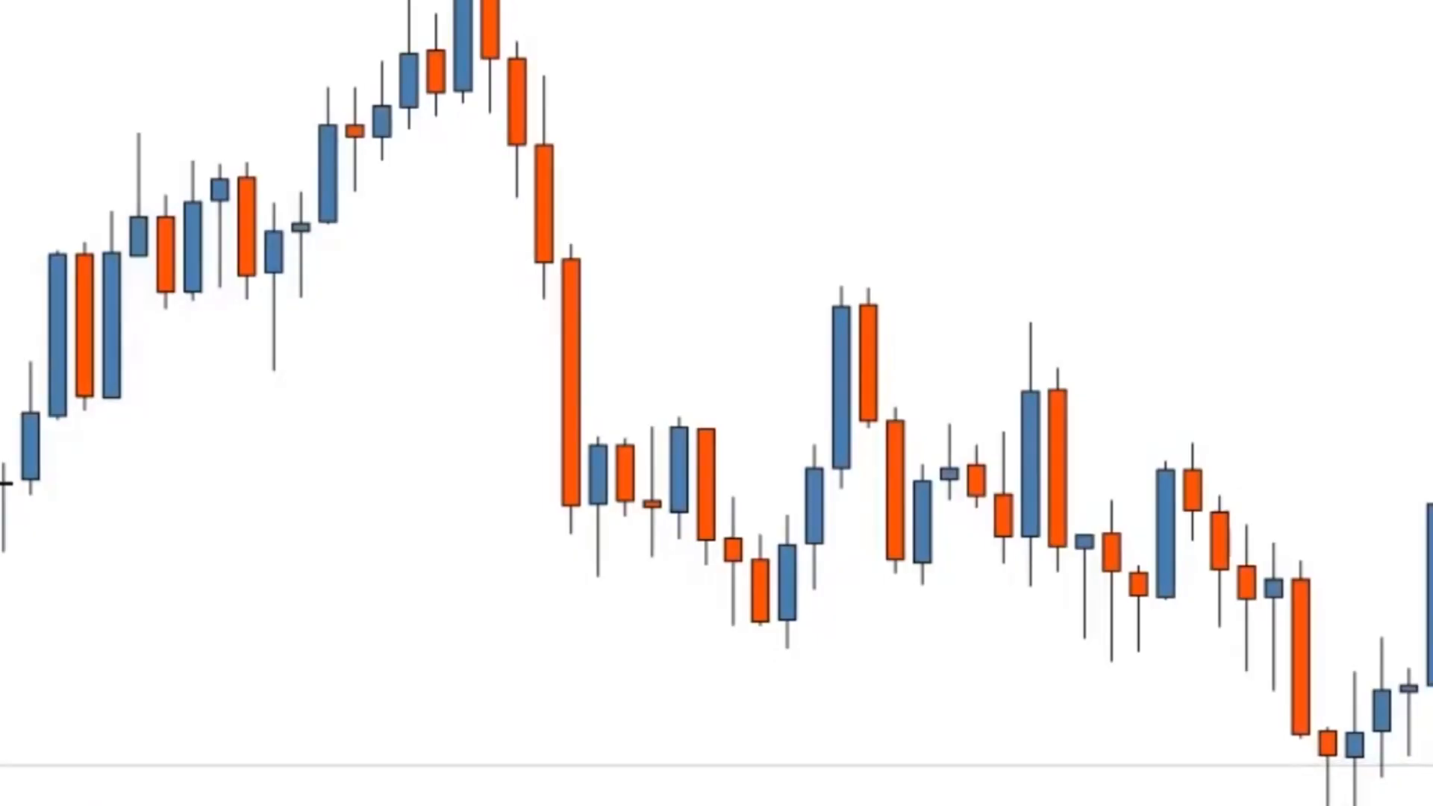
Step: Turn on the display of the Timeframes toolbar
{"action": "key", "text": "alt+v"}
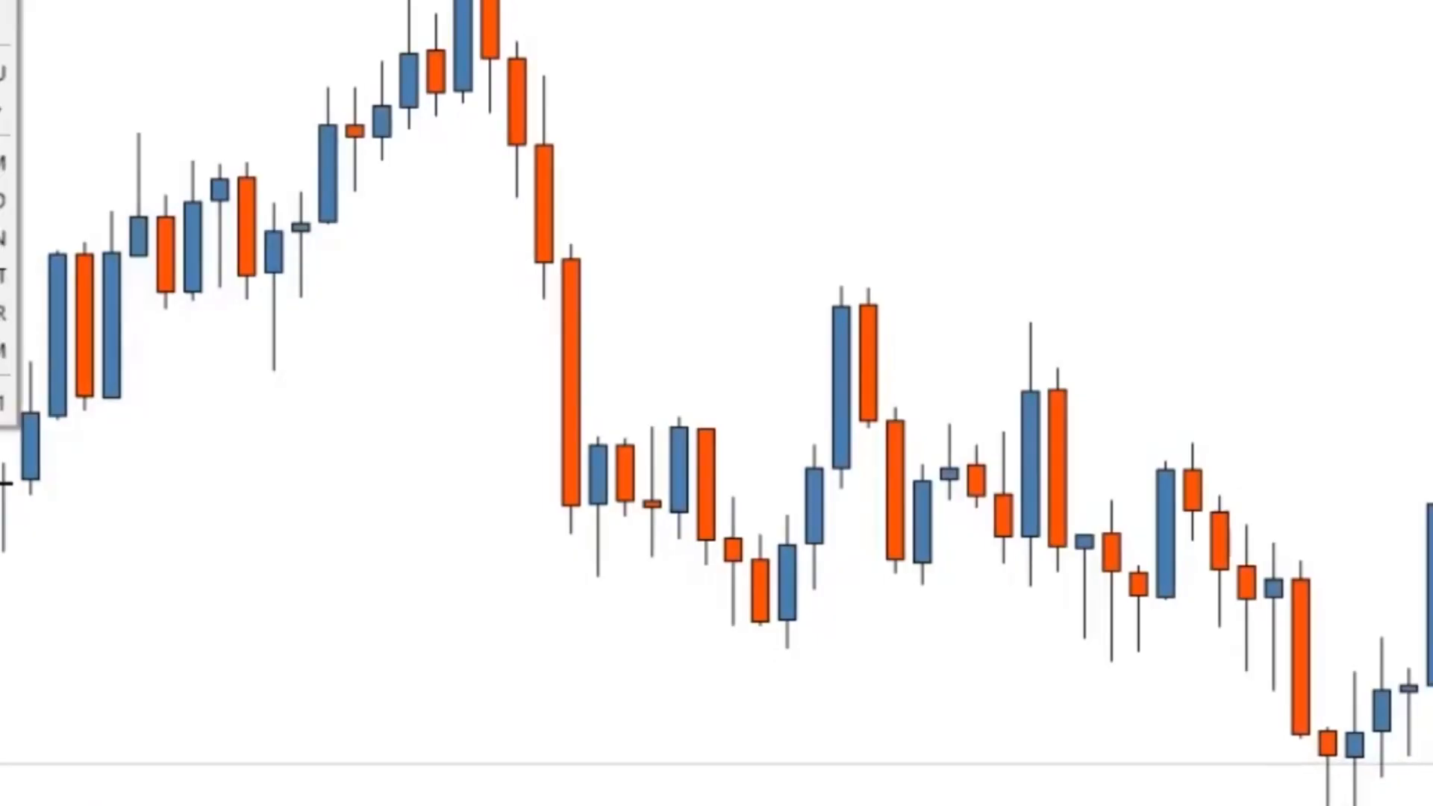
{"action": "mouse_move", "coordinate": [2, 1]}
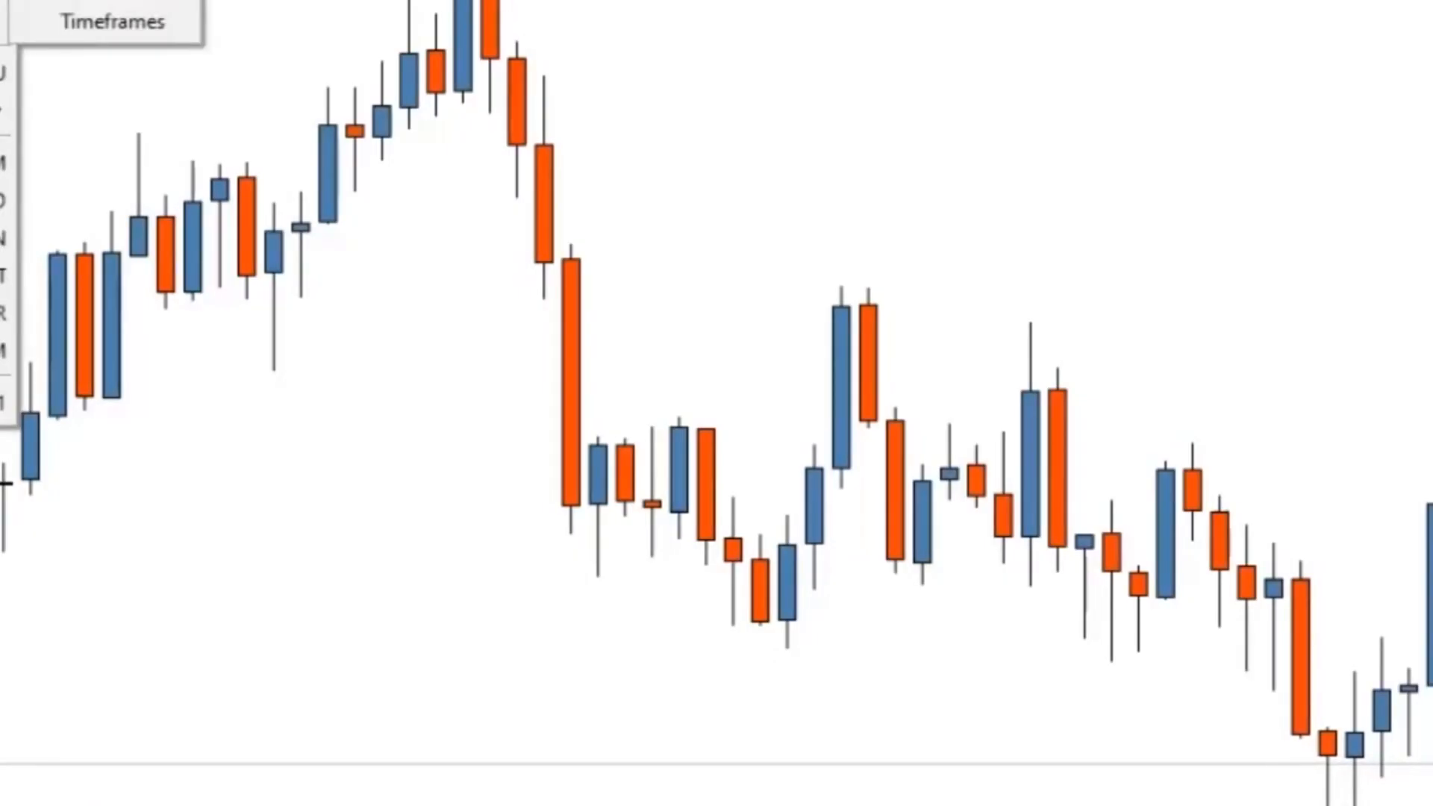
{"action": "left_click", "coordinate": [125, 18]}
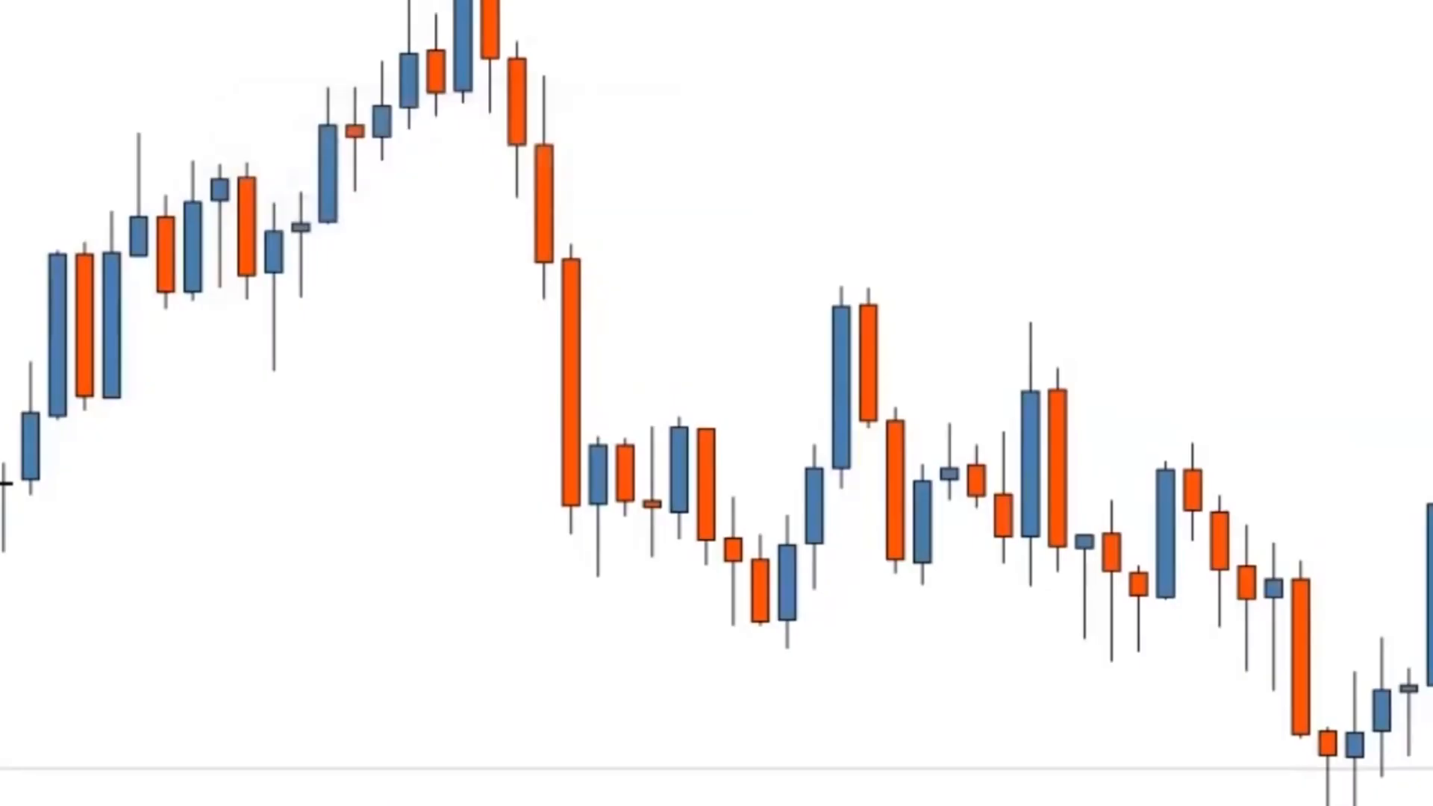
Step: Open the customization of the standard toolbar and remove its Profiles and Symbols buttons
{"action": "right_click", "coordinate": [103, 1]}
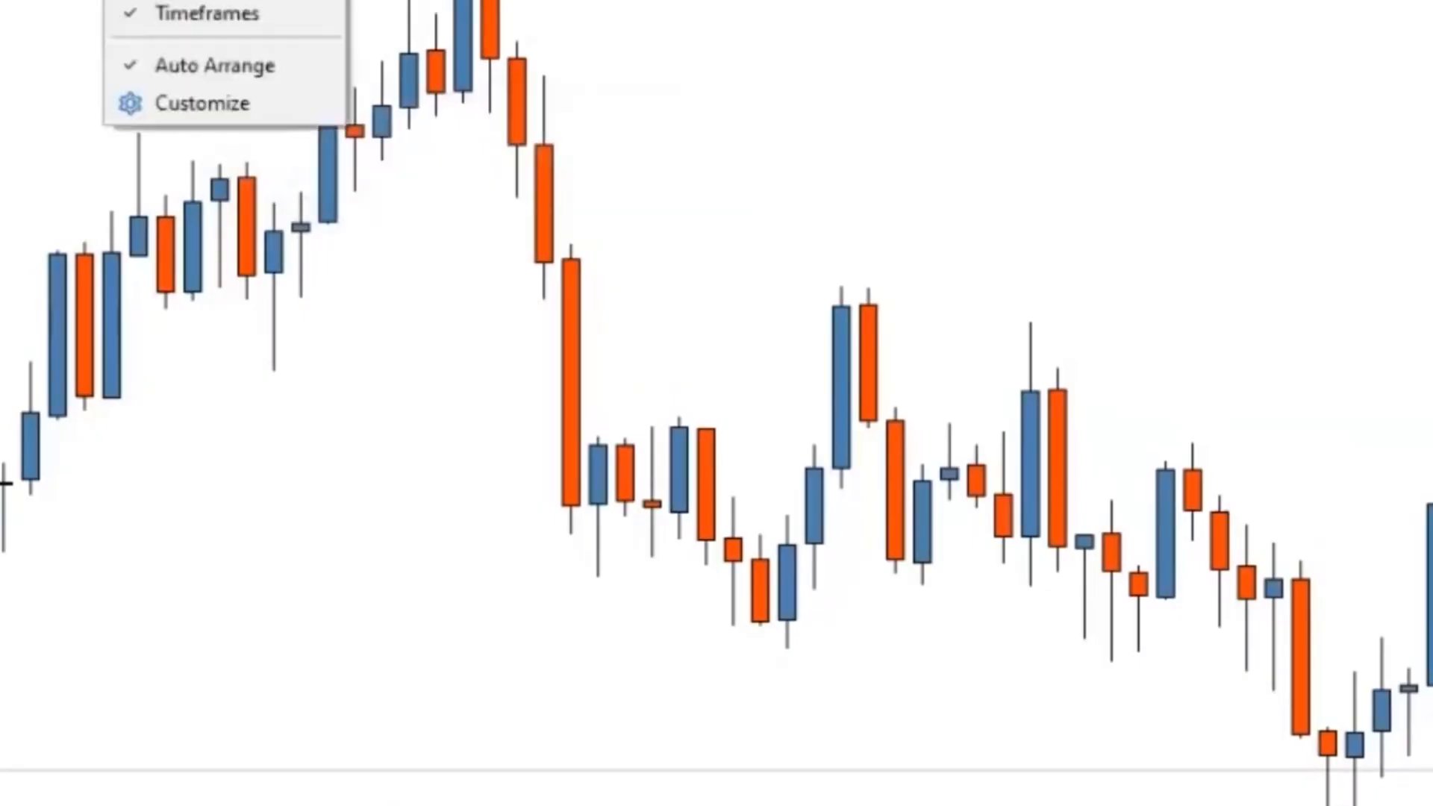
{"action": "left_click", "coordinate": [191, 109]}
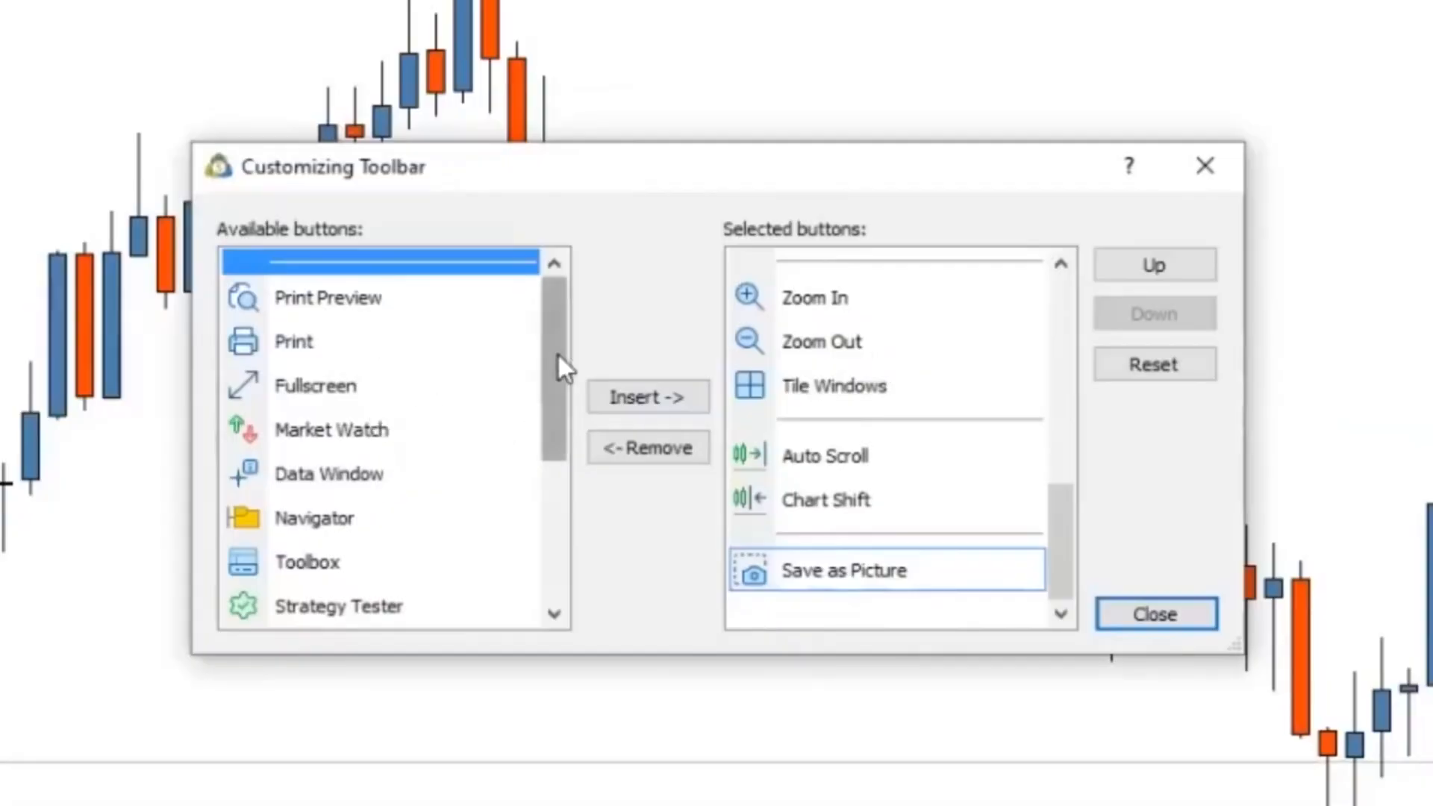
{"action": "left_click_drag", "start_coordinate": [558, 355], "coordinate": [562, 322]}
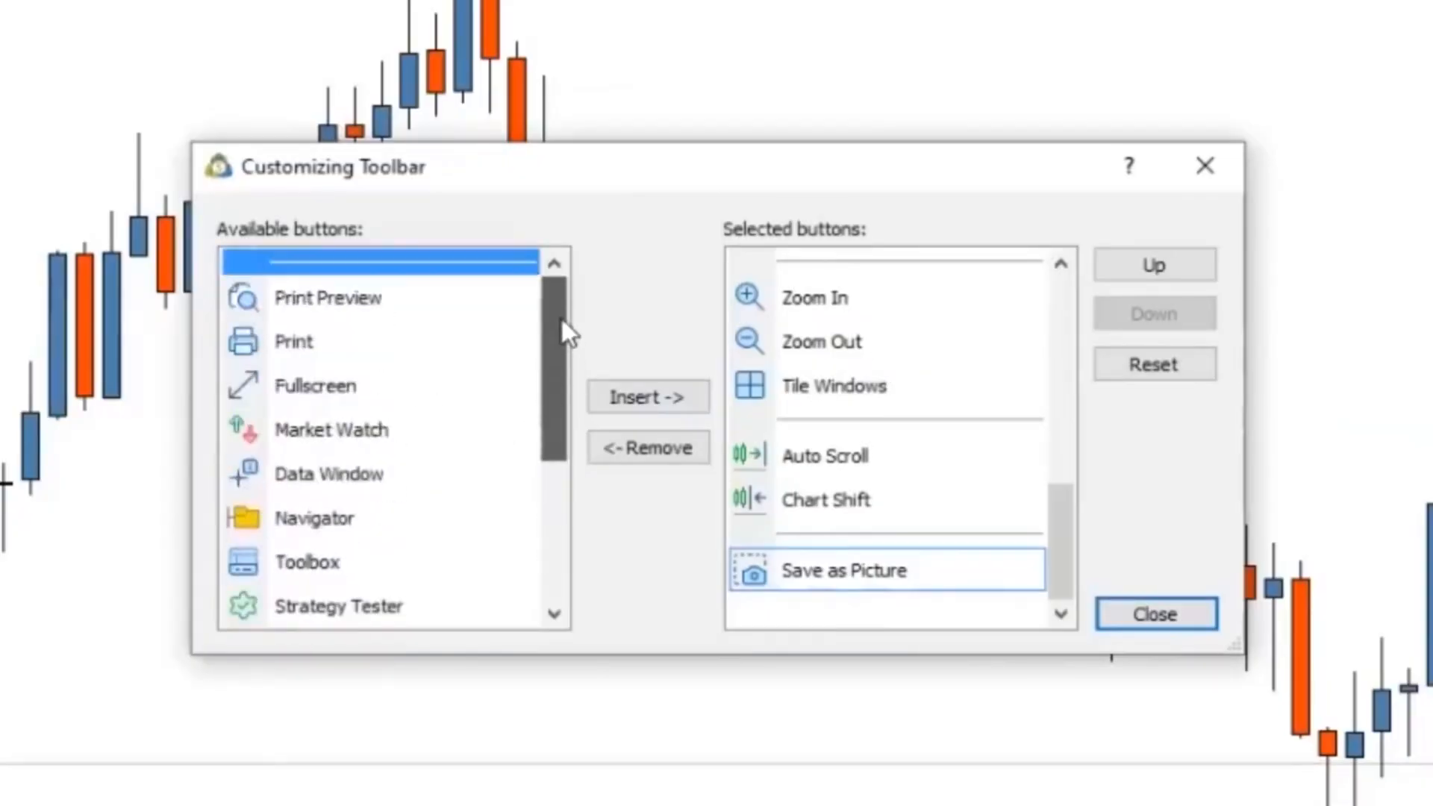
{"action": "left_click_drag", "start_coordinate": [1054, 515], "coordinate": [1054, 284]}
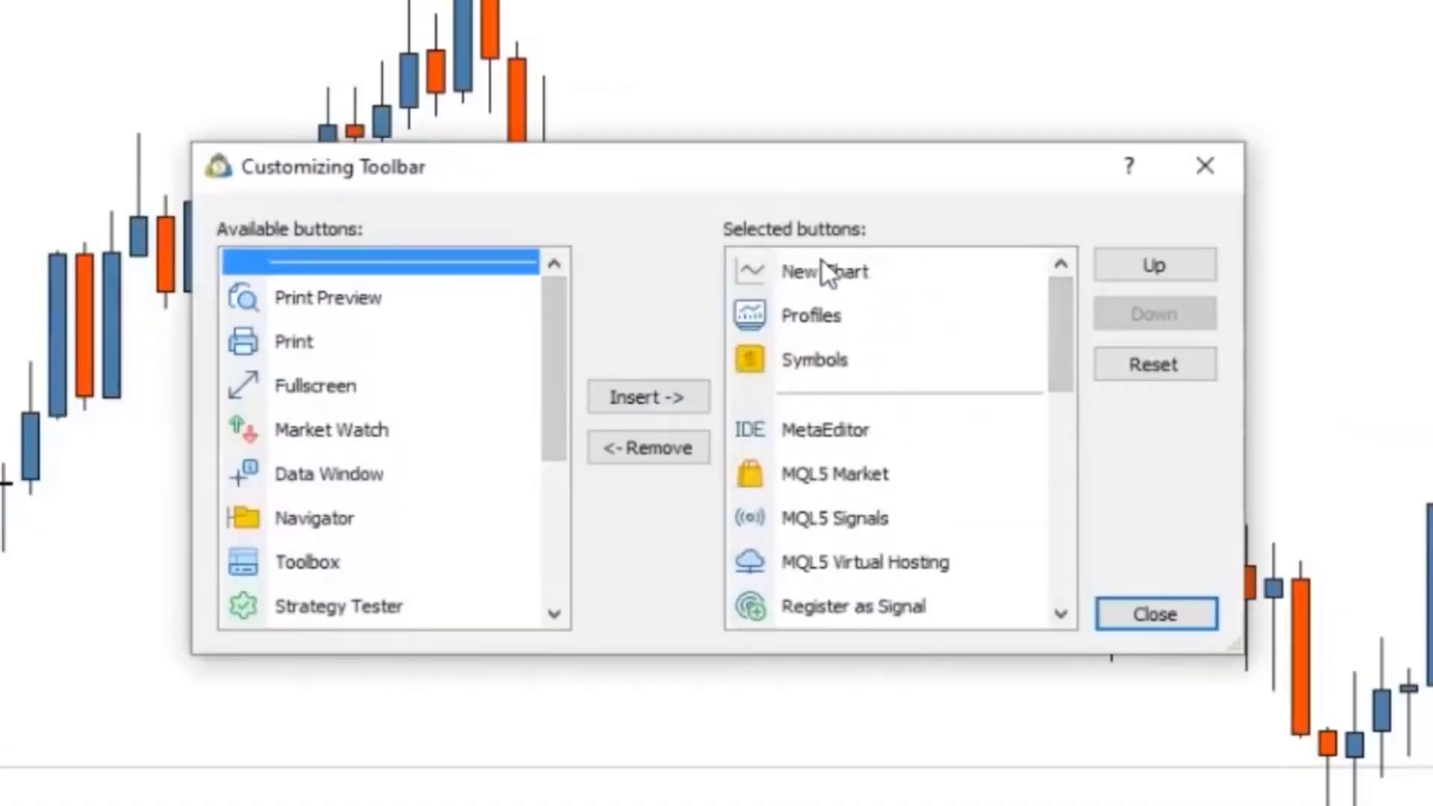
{"action": "left_click", "coordinate": [812, 319]}
{"action": "left_click", "coordinate": [682, 450]}
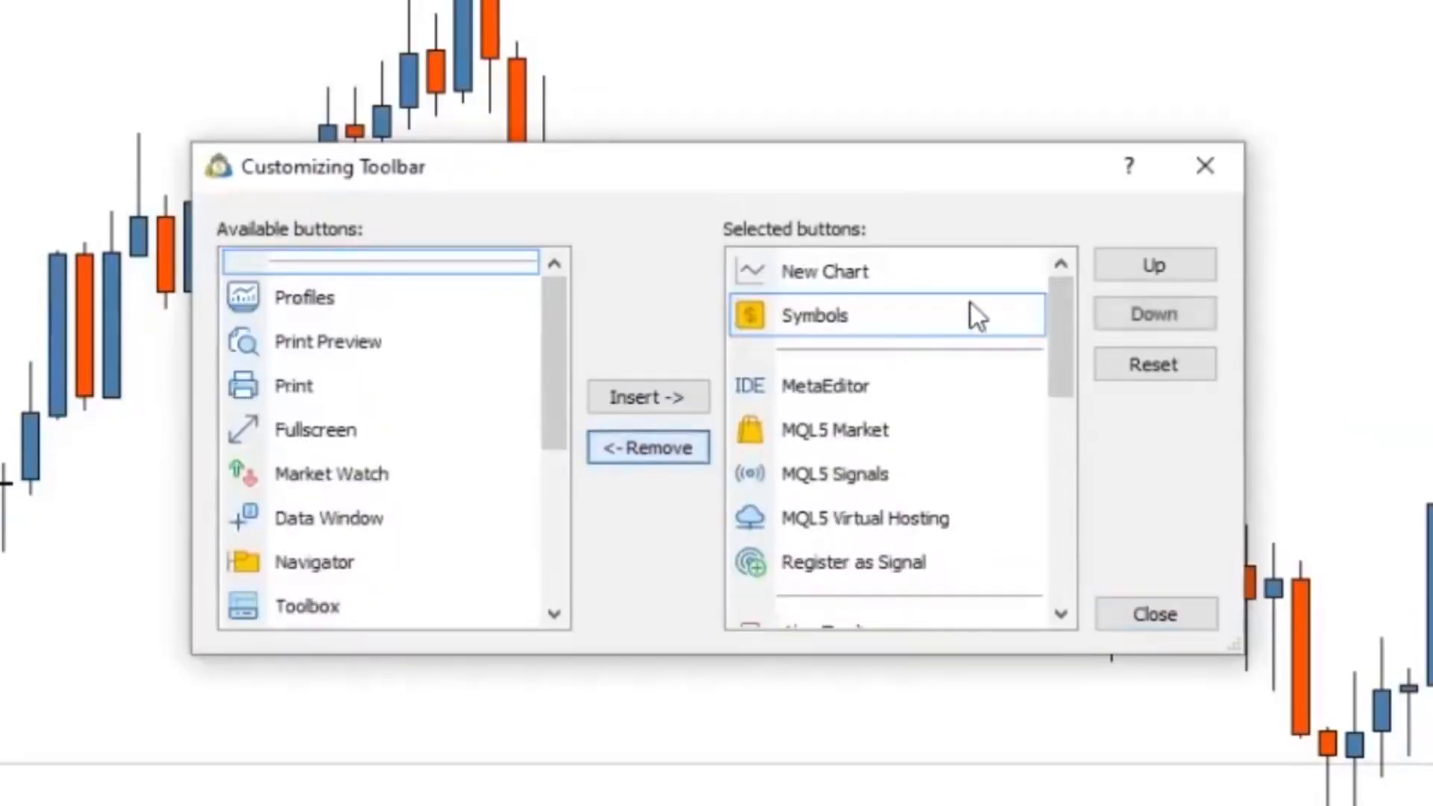
{"action": "left_click", "coordinate": [888, 328]}
{"action": "left_click", "coordinate": [627, 455]}
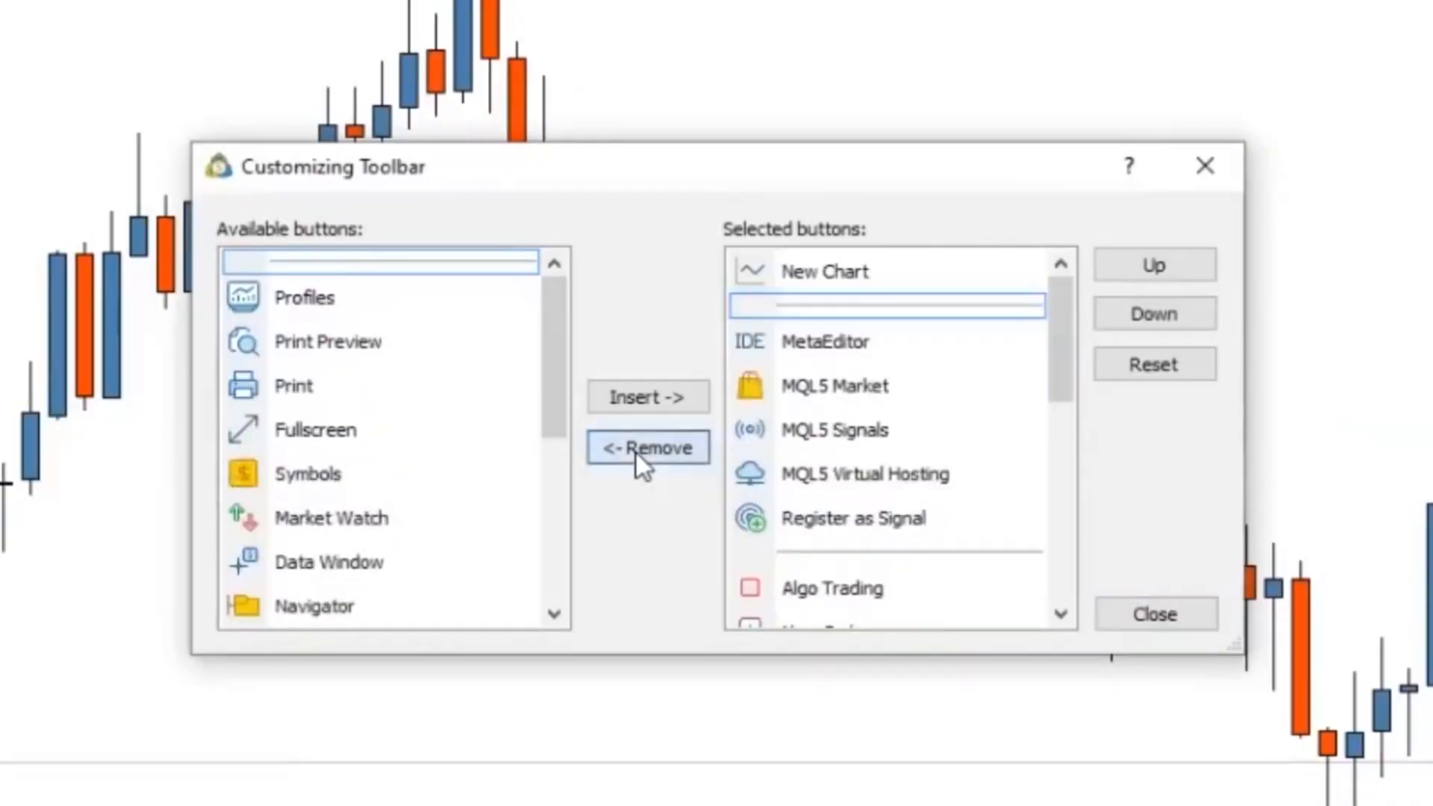
Step: Remove the MetaEditor, MQL5 Market, MQL5 Signals and MQL5 Virtual Hosting buttons from the toolbar
{"action": "left_click", "coordinate": [835, 344]}
{"action": "left_click", "coordinate": [648, 450]}
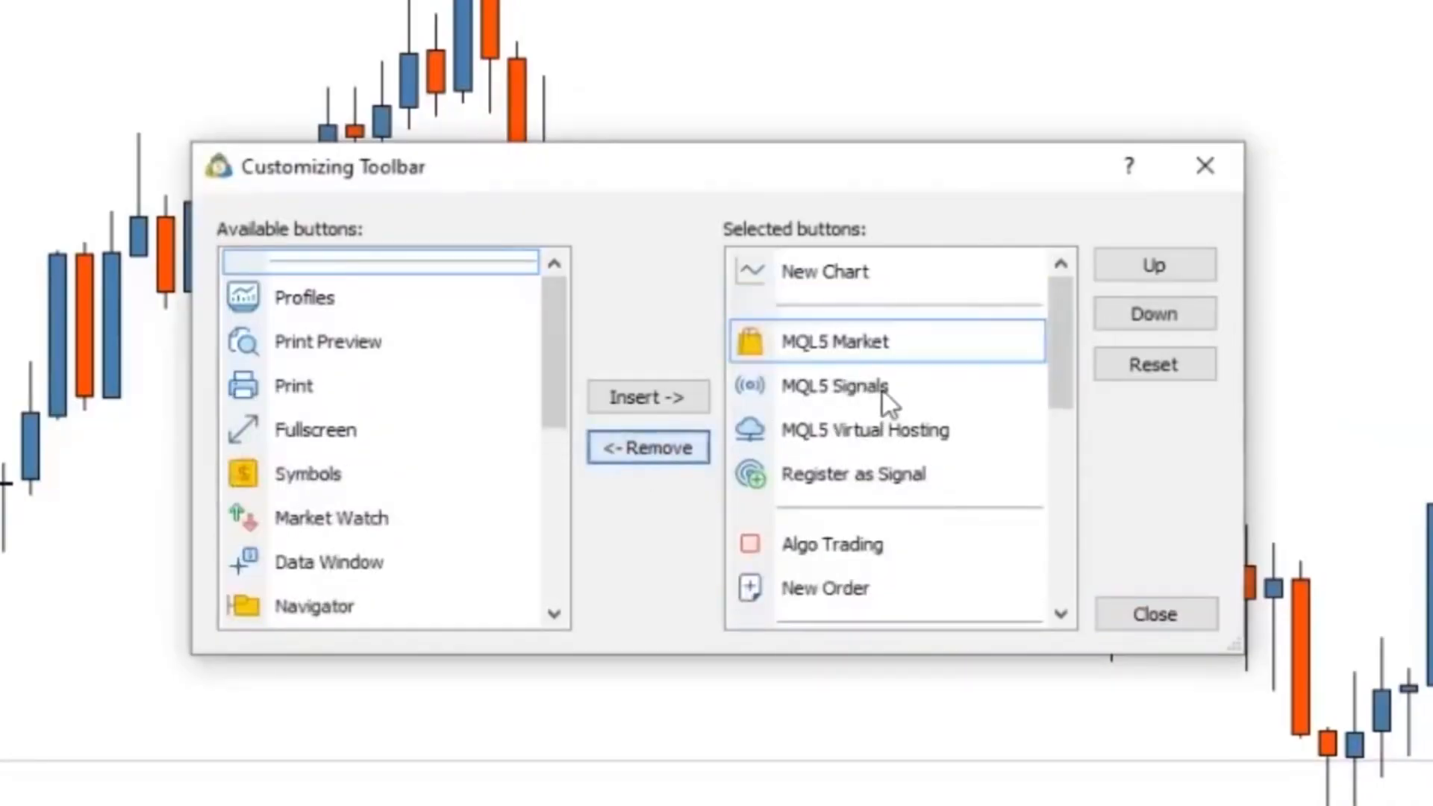
{"action": "left_click", "coordinate": [881, 351]}
{"action": "left_click", "coordinate": [653, 455]}
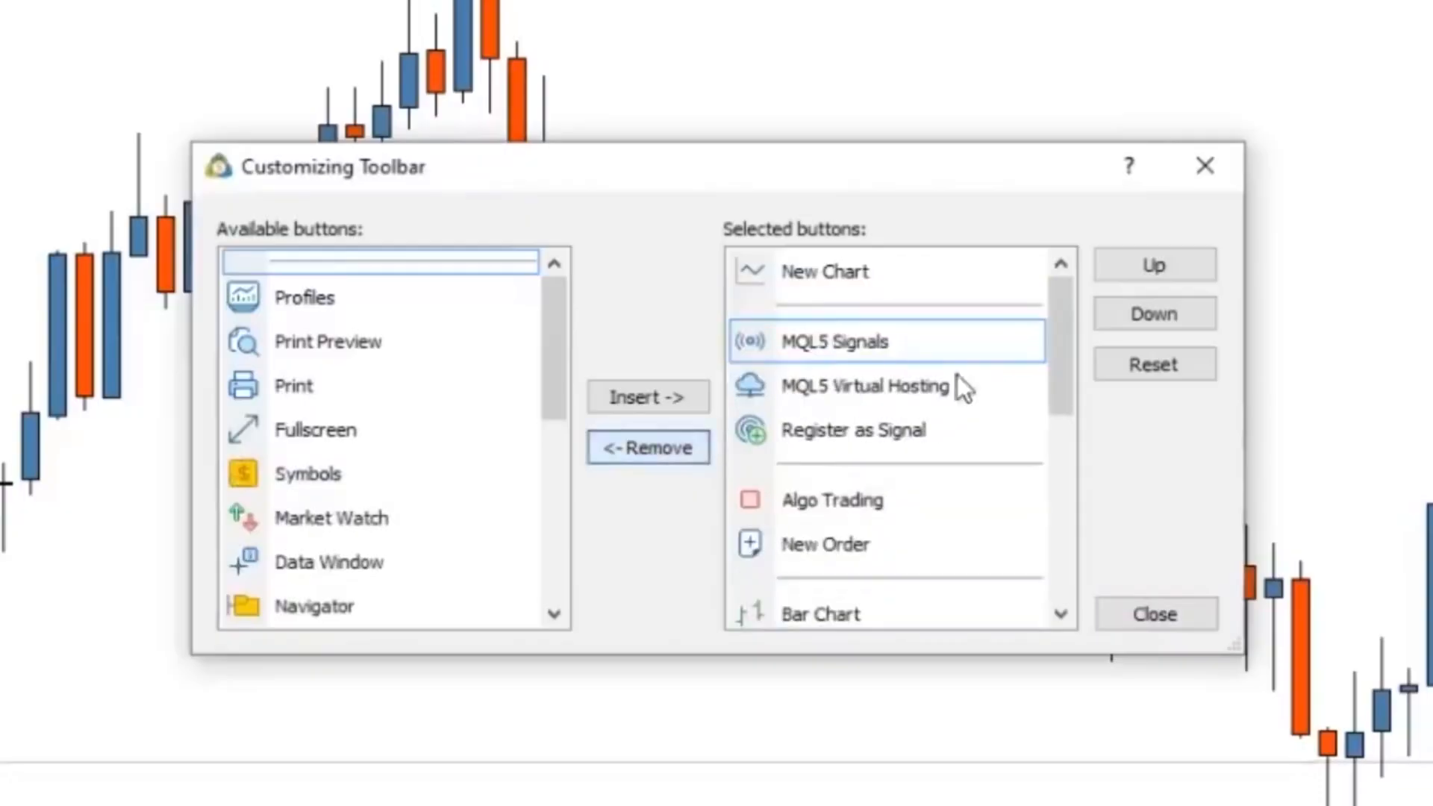
{"action": "left_click", "coordinate": [934, 348]}
{"action": "left_click", "coordinate": [701, 446]}
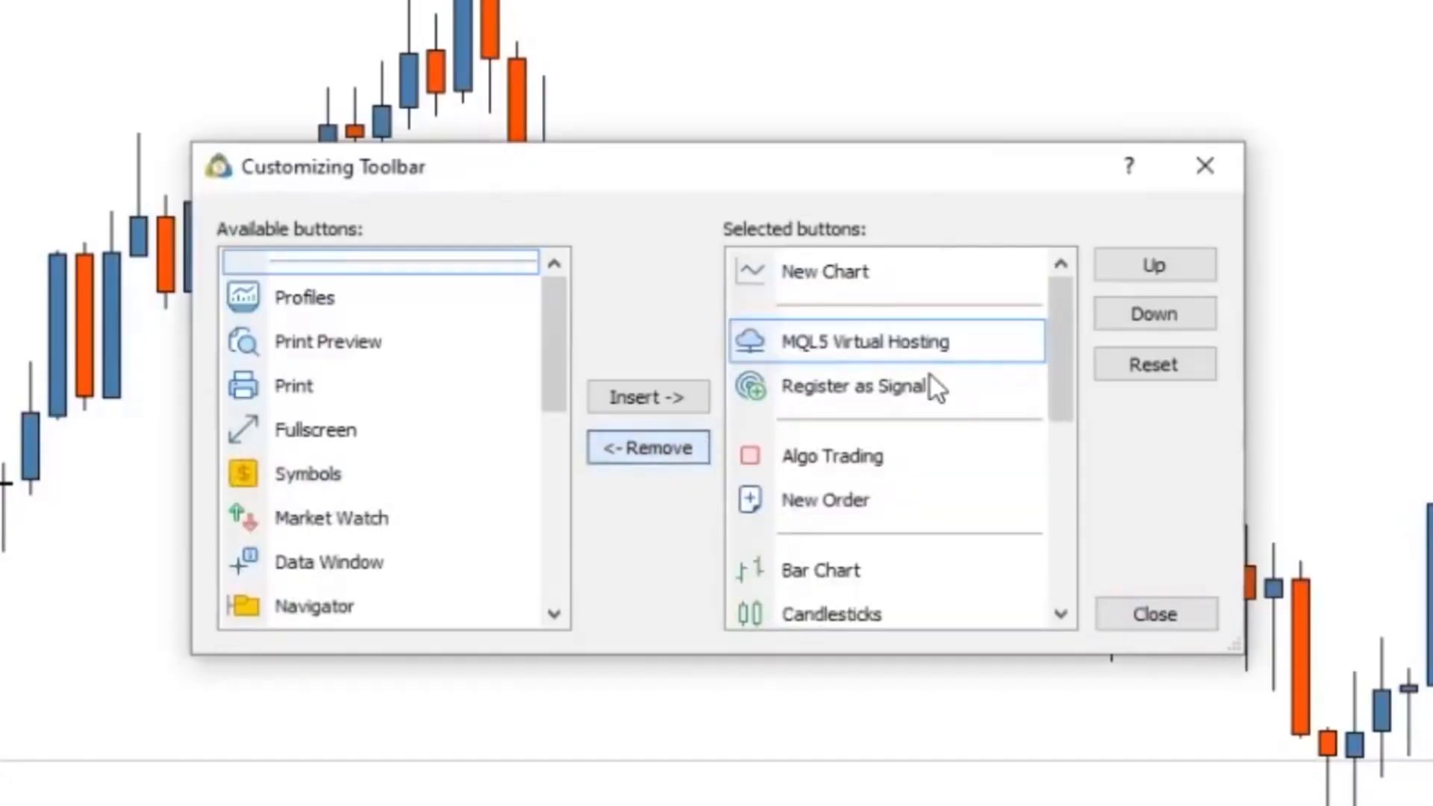
{"action": "left_click", "coordinate": [933, 344]}
{"action": "left_click", "coordinate": [673, 462]}
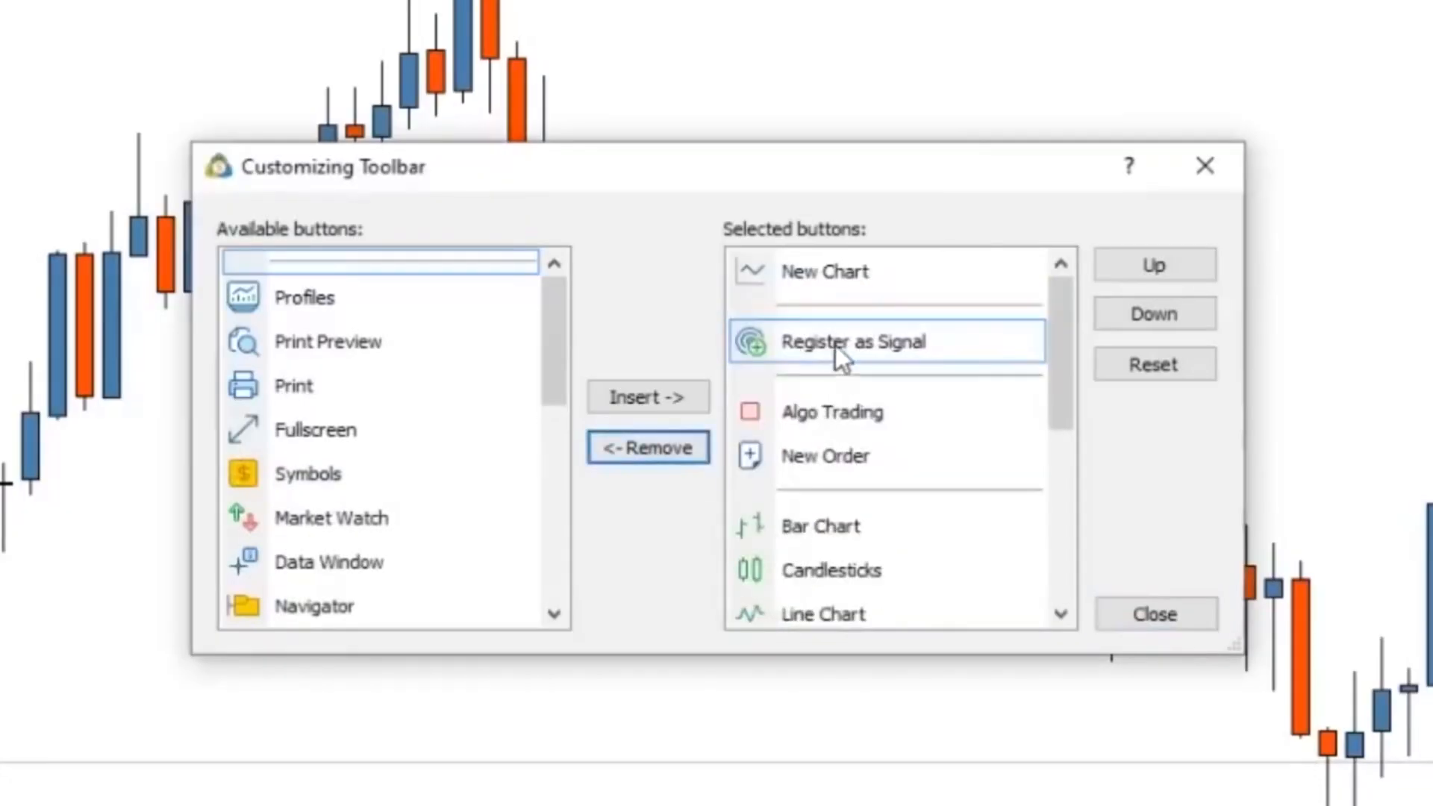
Step: Remove the Register as Signal and Algo Trading buttons from the toolbar
{"action": "left_click", "coordinate": [835, 346]}
{"action": "left_click", "coordinate": [669, 453]}
{"action": "left_click", "coordinate": [967, 340]}
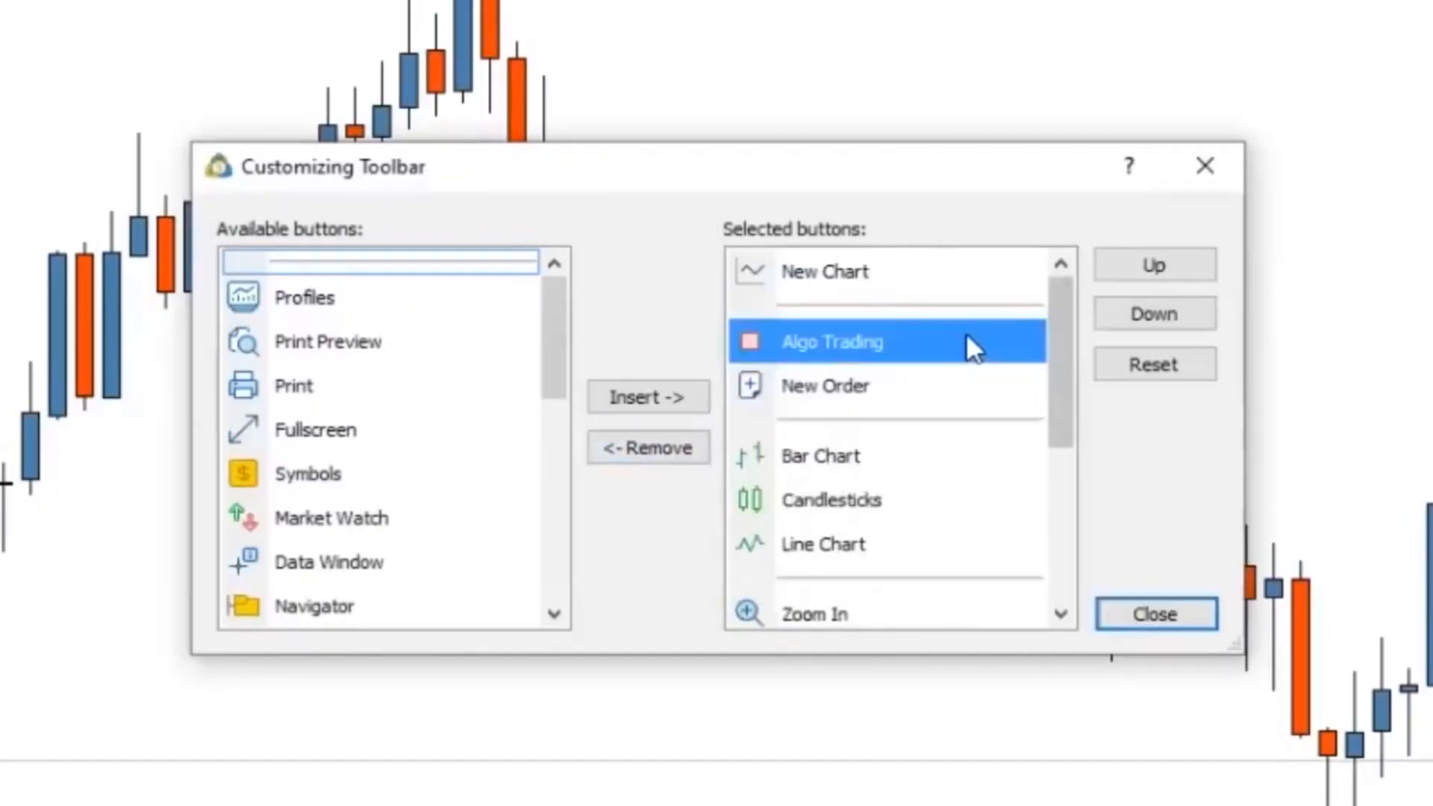
{"action": "left_click", "coordinate": [687, 447]}
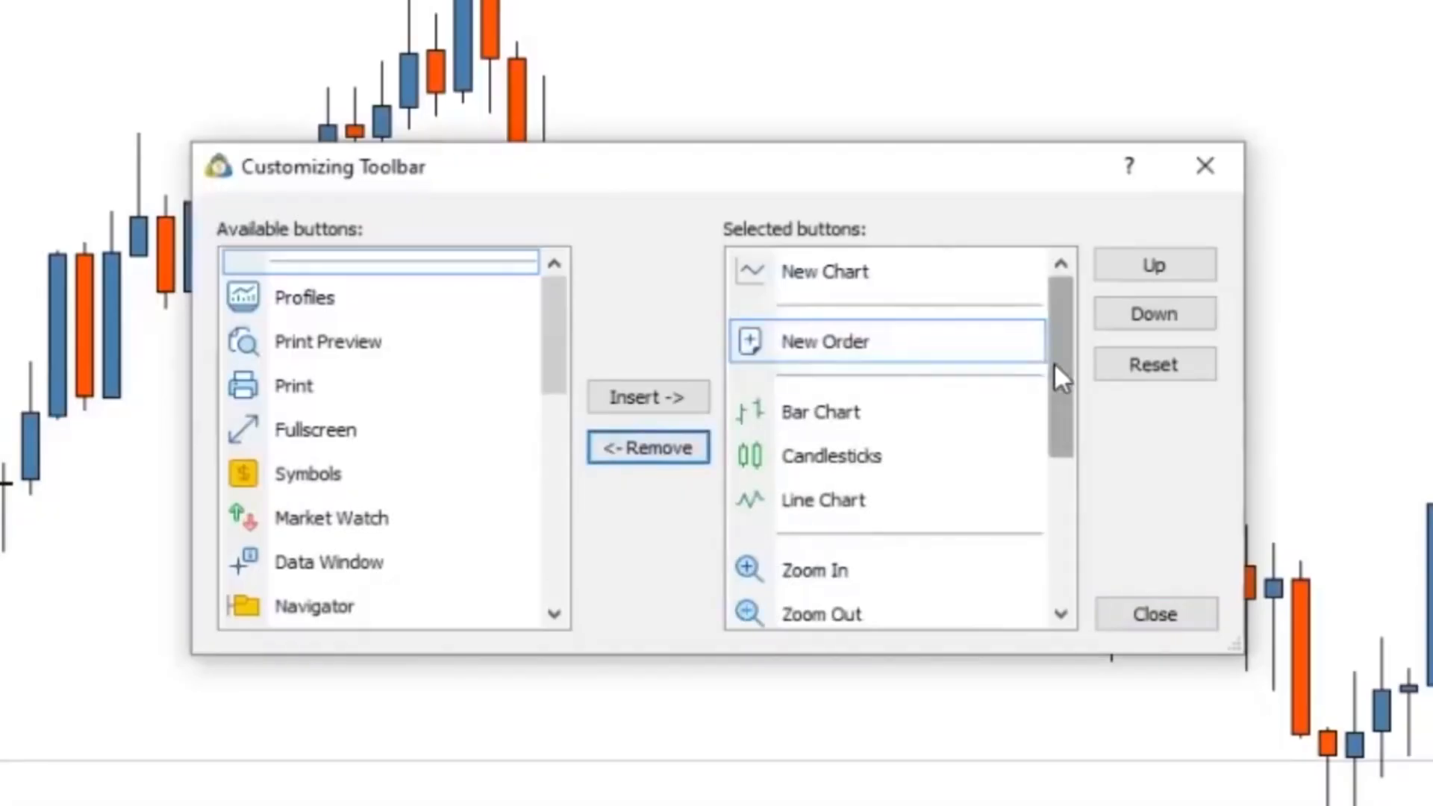
{"action": "left_click_drag", "start_coordinate": [1055, 365], "coordinate": [1050, 531]}
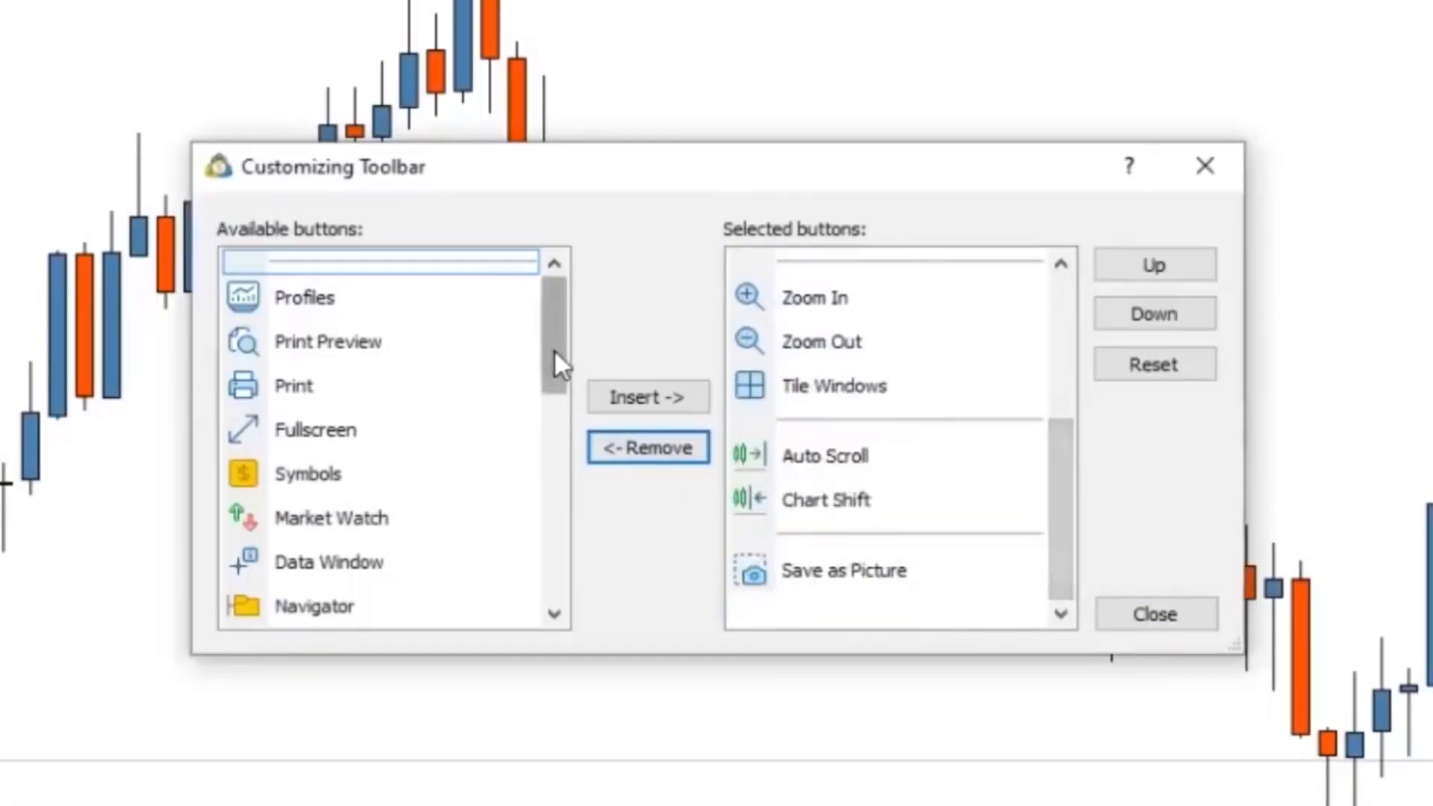
Step: Add the Fullscreen and Templates buttons to the standard toolbar and close its customization
{"action": "left_click", "coordinate": [326, 433]}
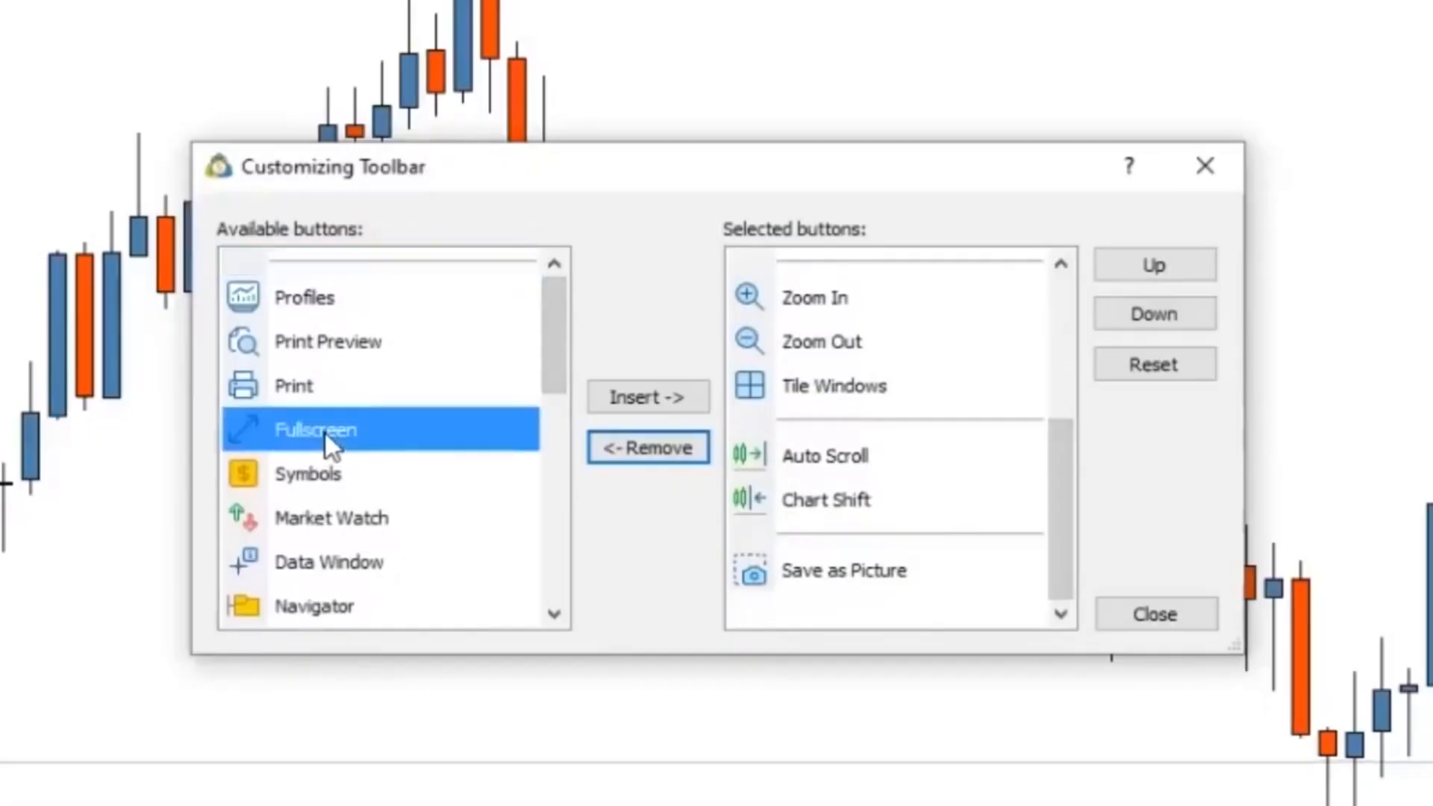
{"action": "left_click", "coordinate": [628, 399]}
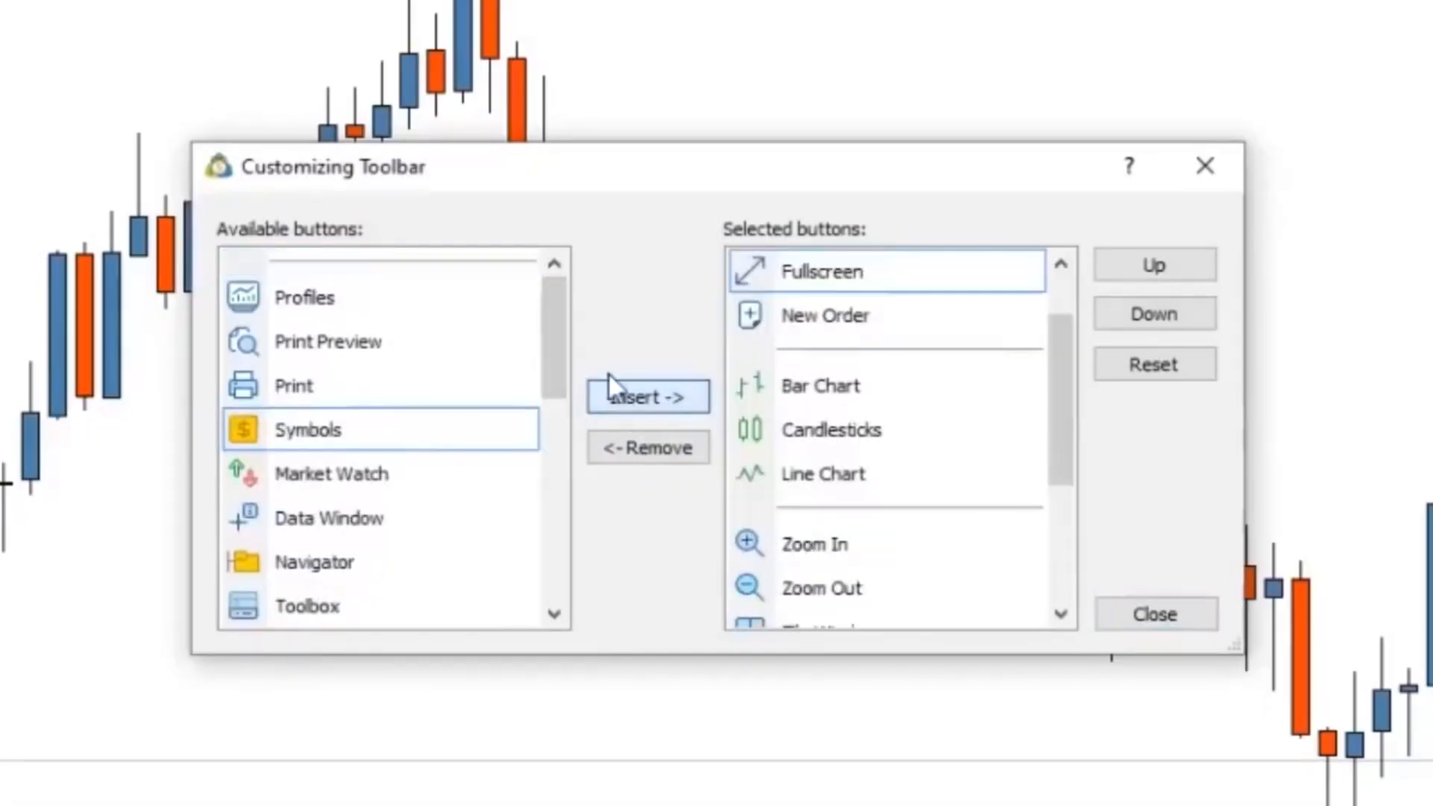
{"action": "left_click_drag", "start_coordinate": [554, 326], "coordinate": [535, 578]}
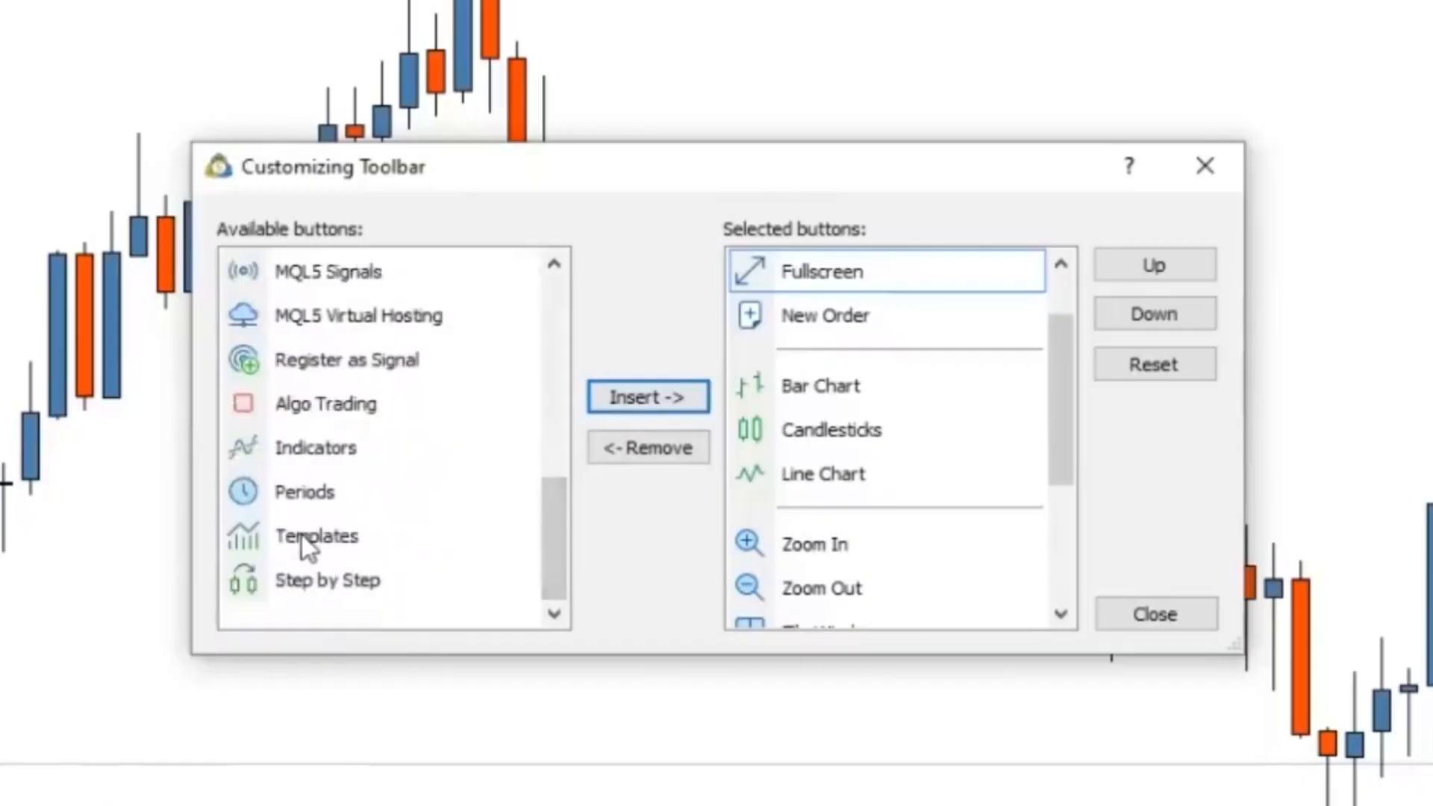
{"action": "left_click", "coordinate": [301, 534]}
{"action": "left_click", "coordinate": [636, 391]}
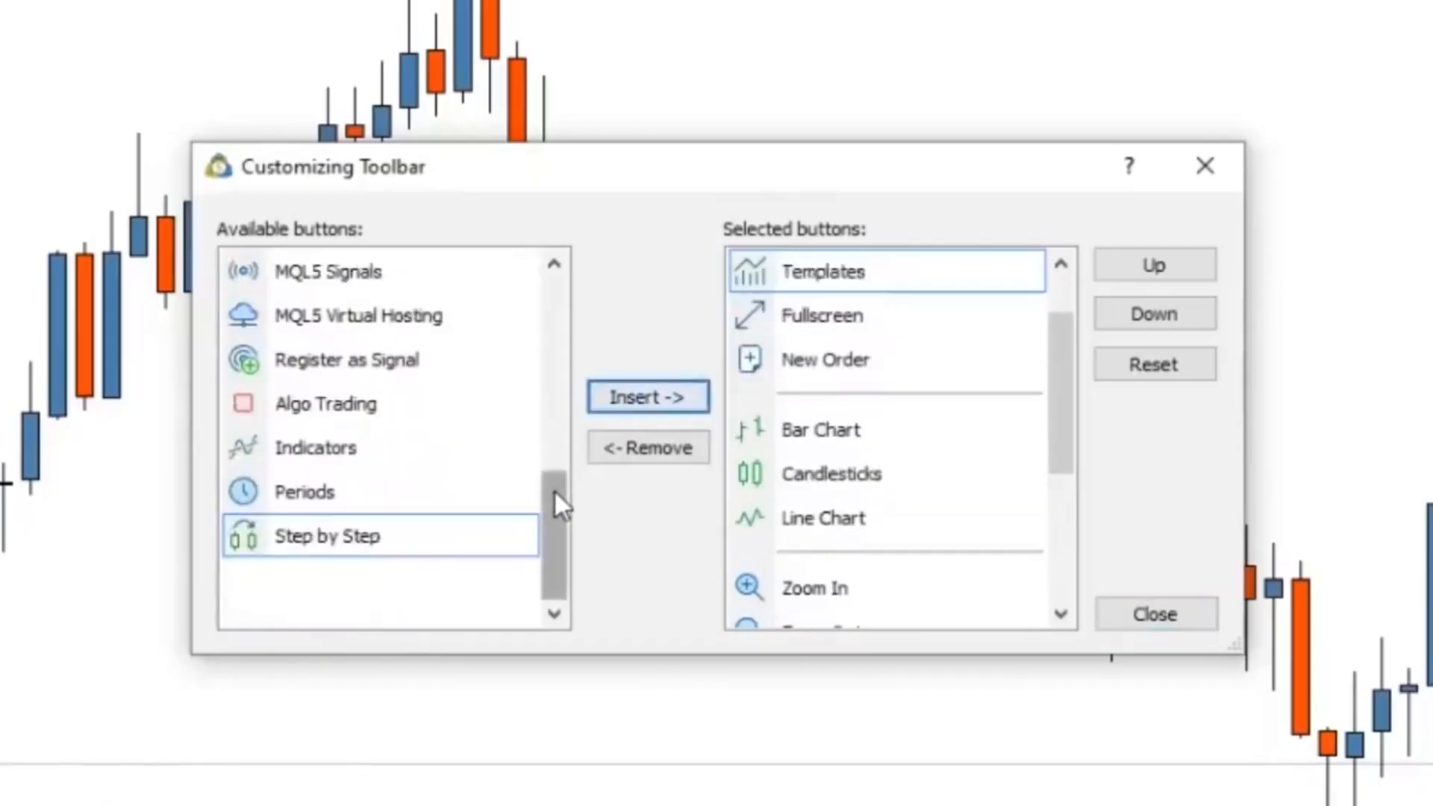
{"action": "left_click_drag", "start_coordinate": [553, 490], "coordinate": [576, 221]}
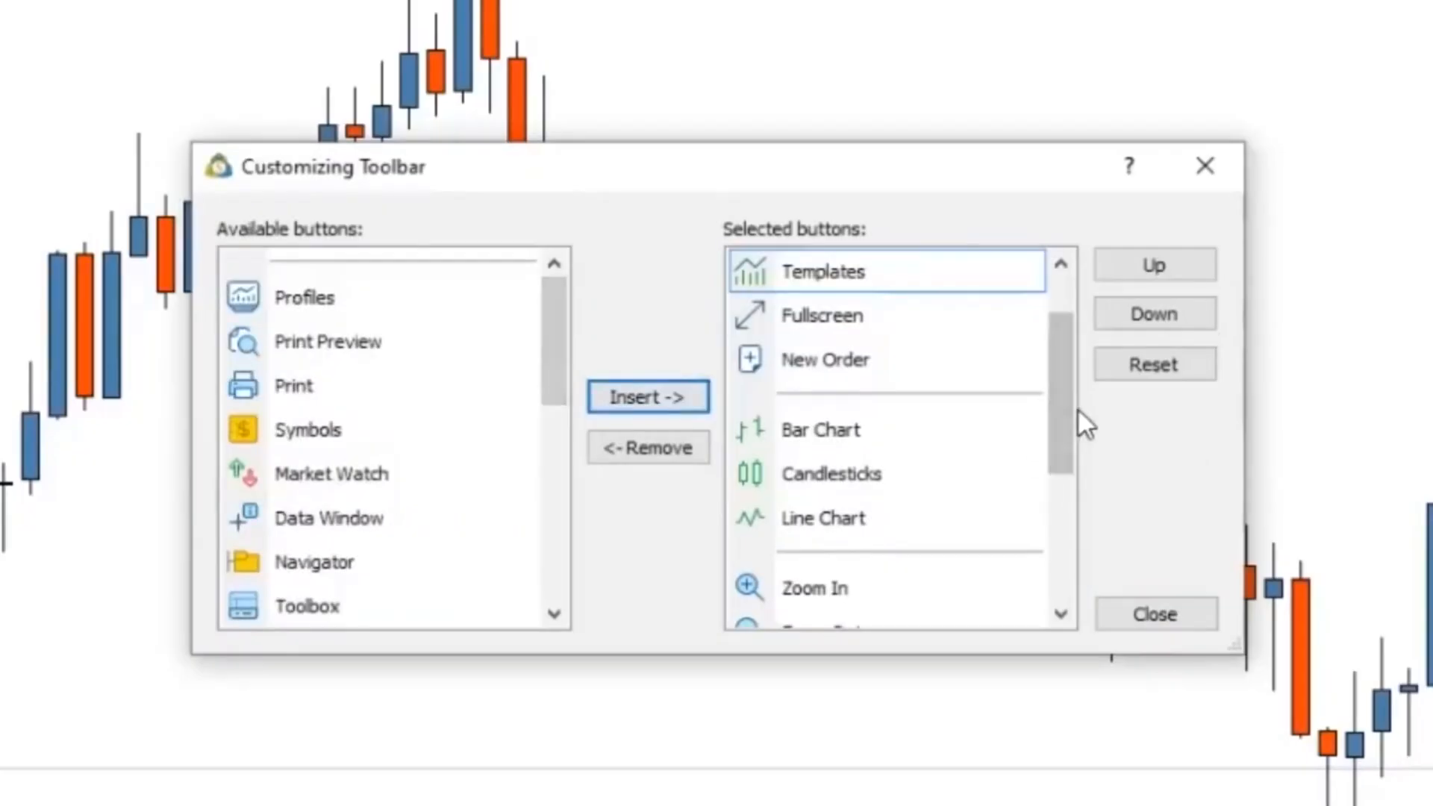
{"action": "left_click_drag", "start_coordinate": [1069, 426], "coordinate": [1069, 601]}
{"action": "left_click", "coordinate": [1183, 615]}
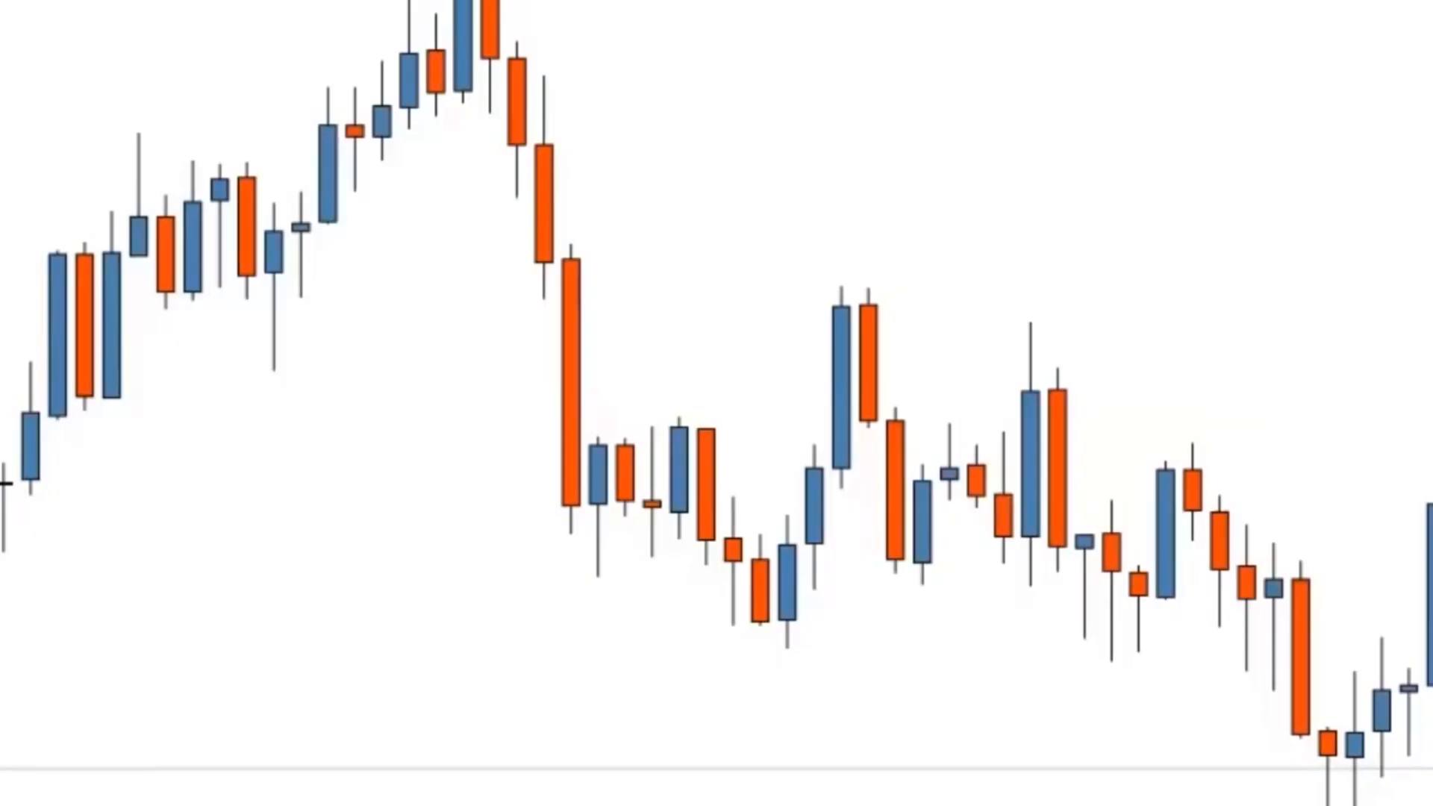
Step: Reopen the standard toolbar's customization, move the New Order button above Templates, and close the dialog
{"action": "right_click", "coordinate": [35, 1]}
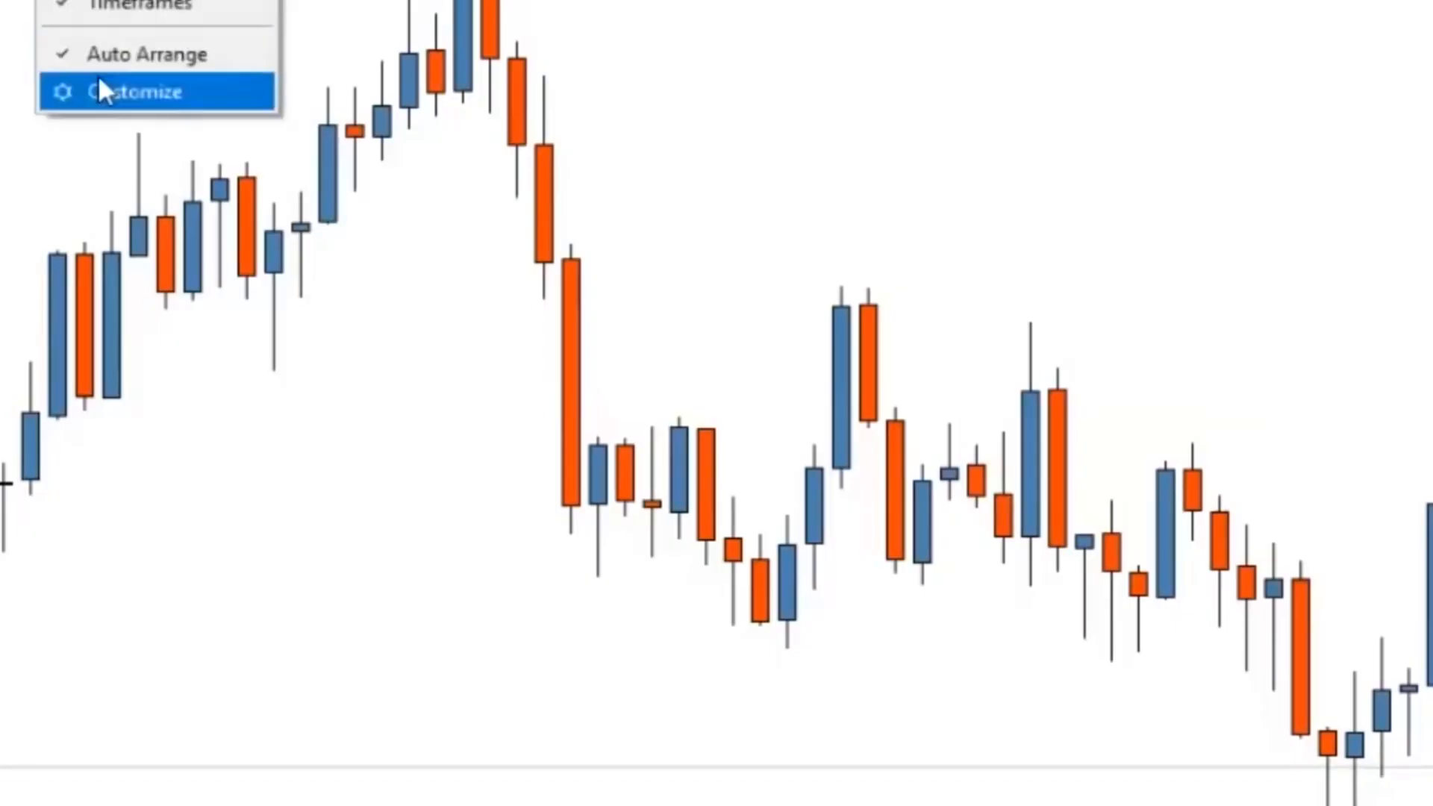
{"action": "left_click", "coordinate": [98, 79]}
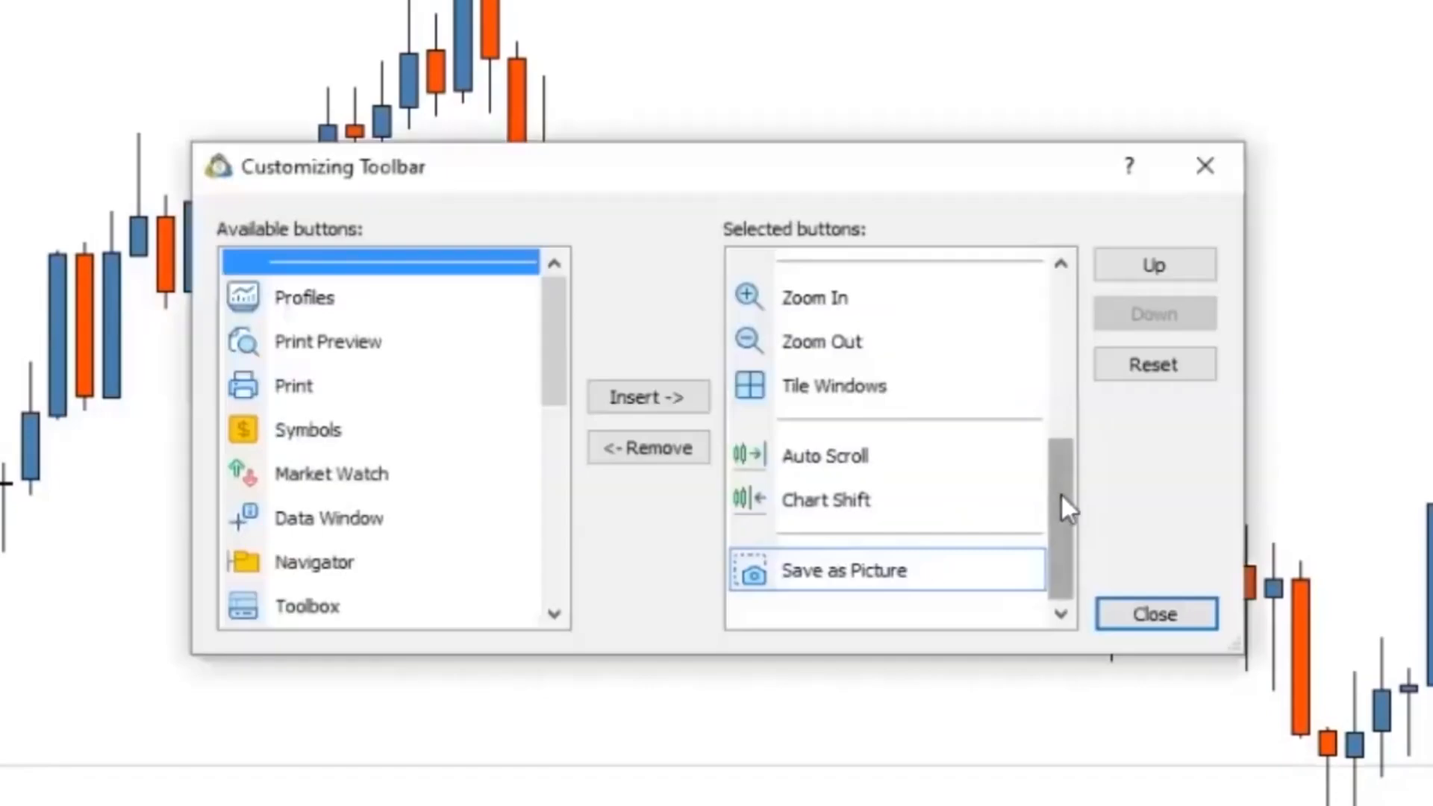
{"action": "left_click_drag", "start_coordinate": [1062, 503], "coordinate": [1077, 249]}
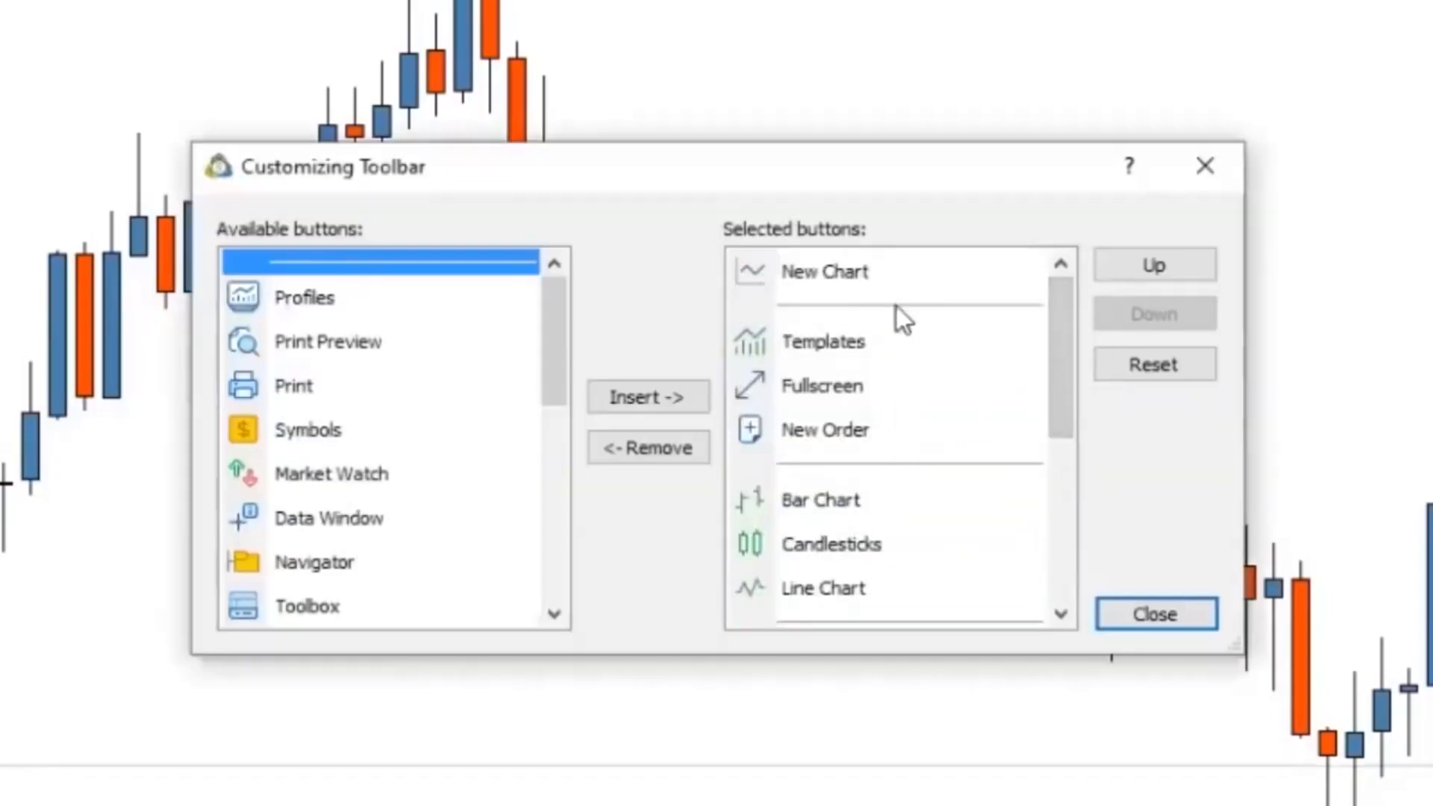
{"action": "left_click", "coordinate": [877, 430]}
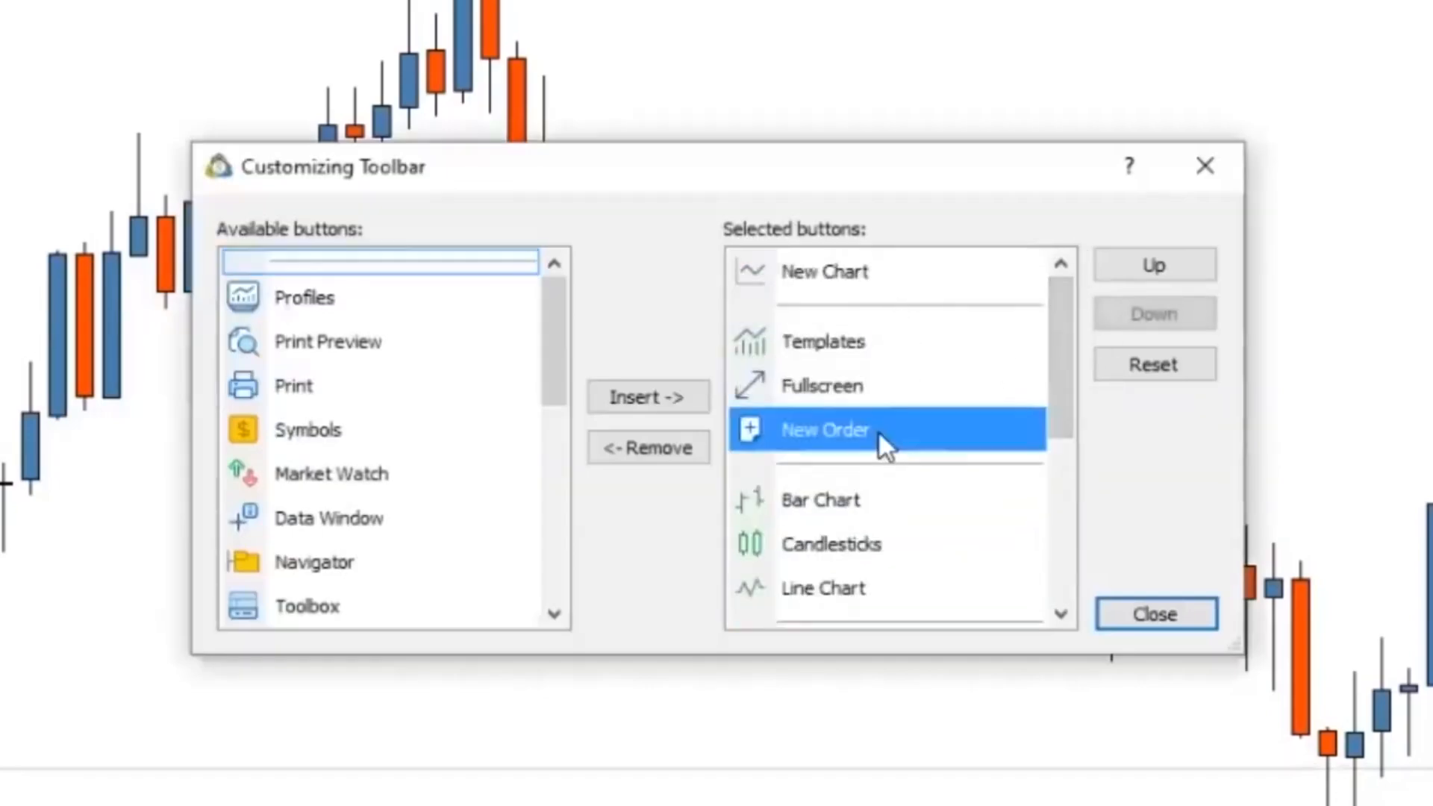
{"action": "left_click", "coordinate": [1162, 267]}
{"action": "left_click", "coordinate": [1162, 267]}
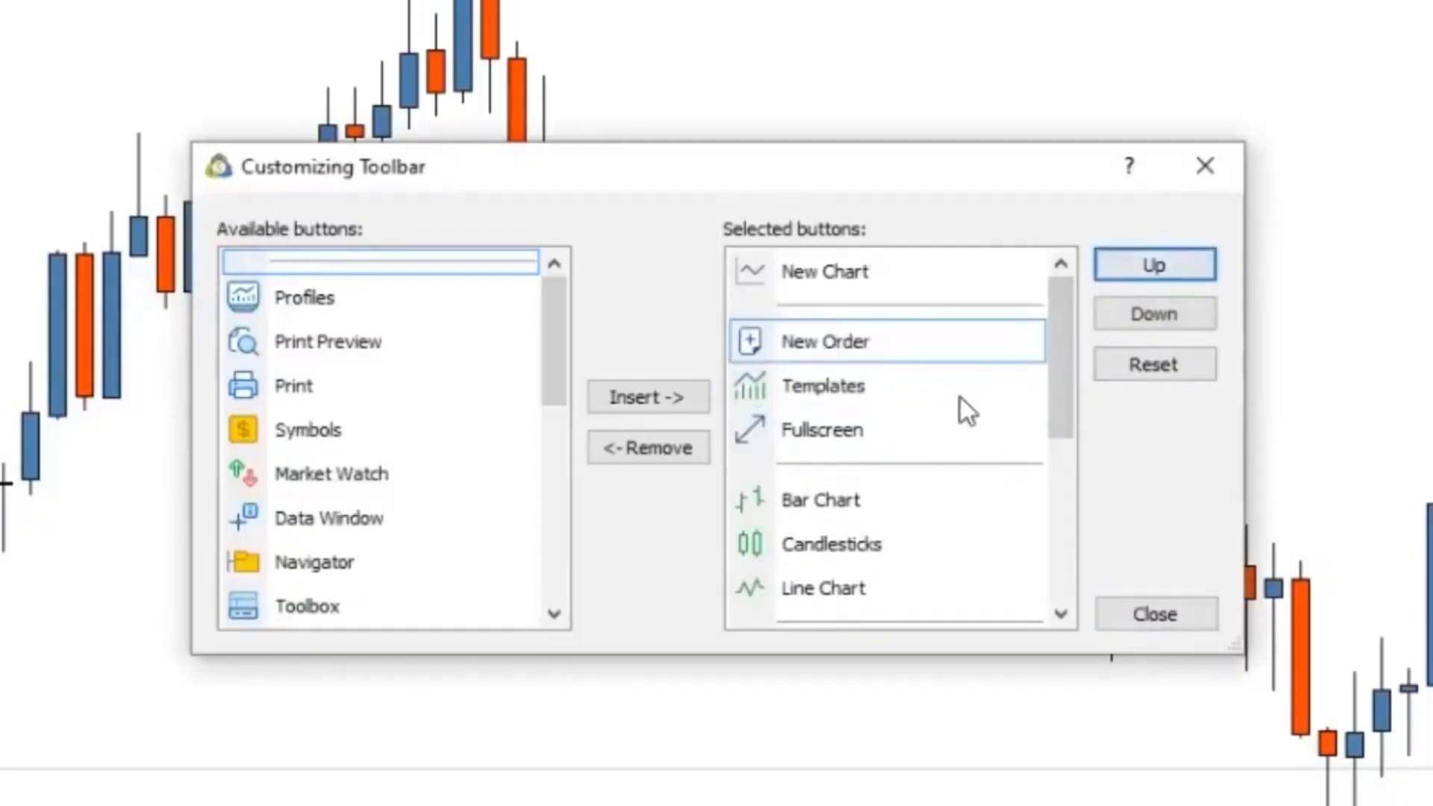
{"action": "left_click", "coordinate": [886, 282]}
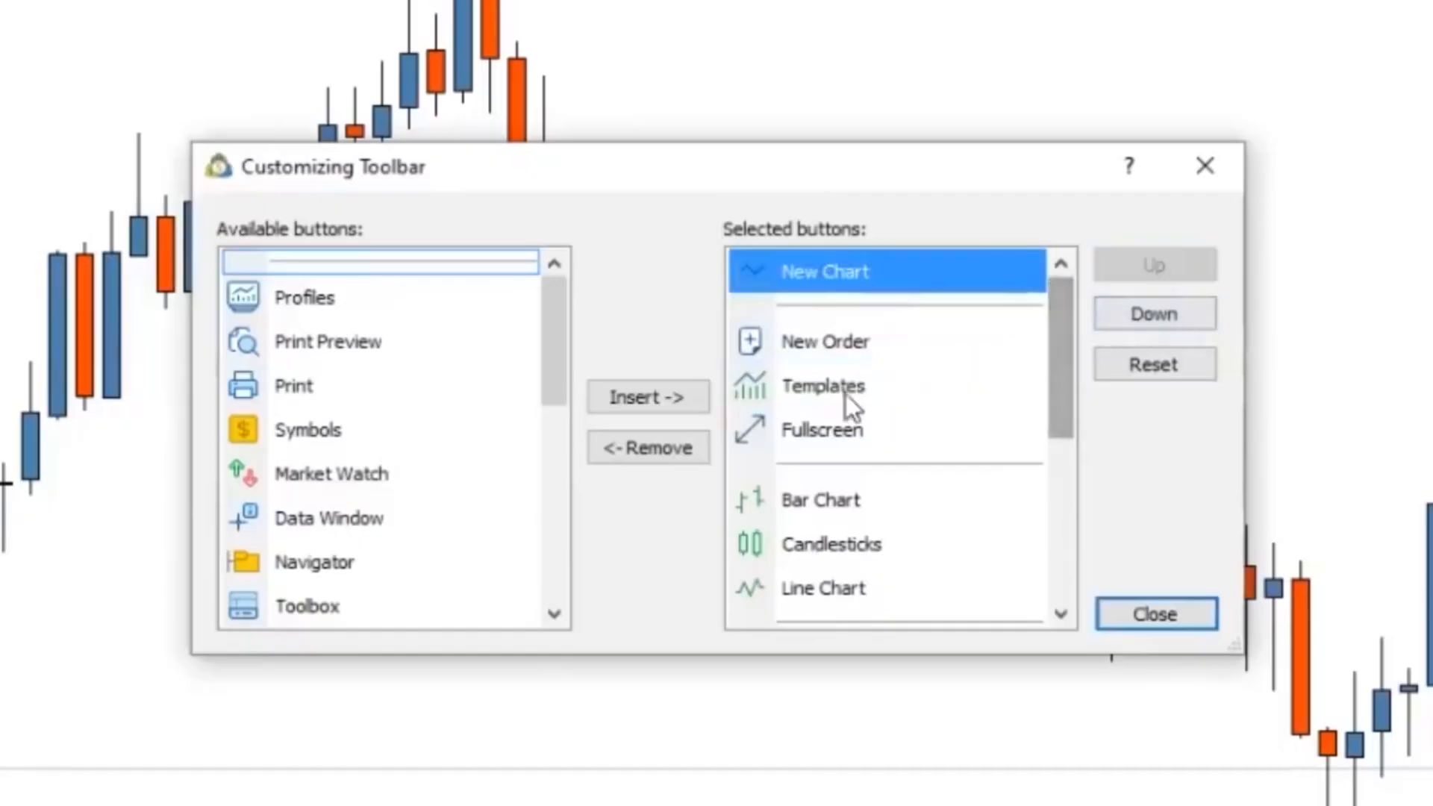
{"action": "left_click_drag", "start_coordinate": [1068, 369], "coordinate": [1057, 425]}
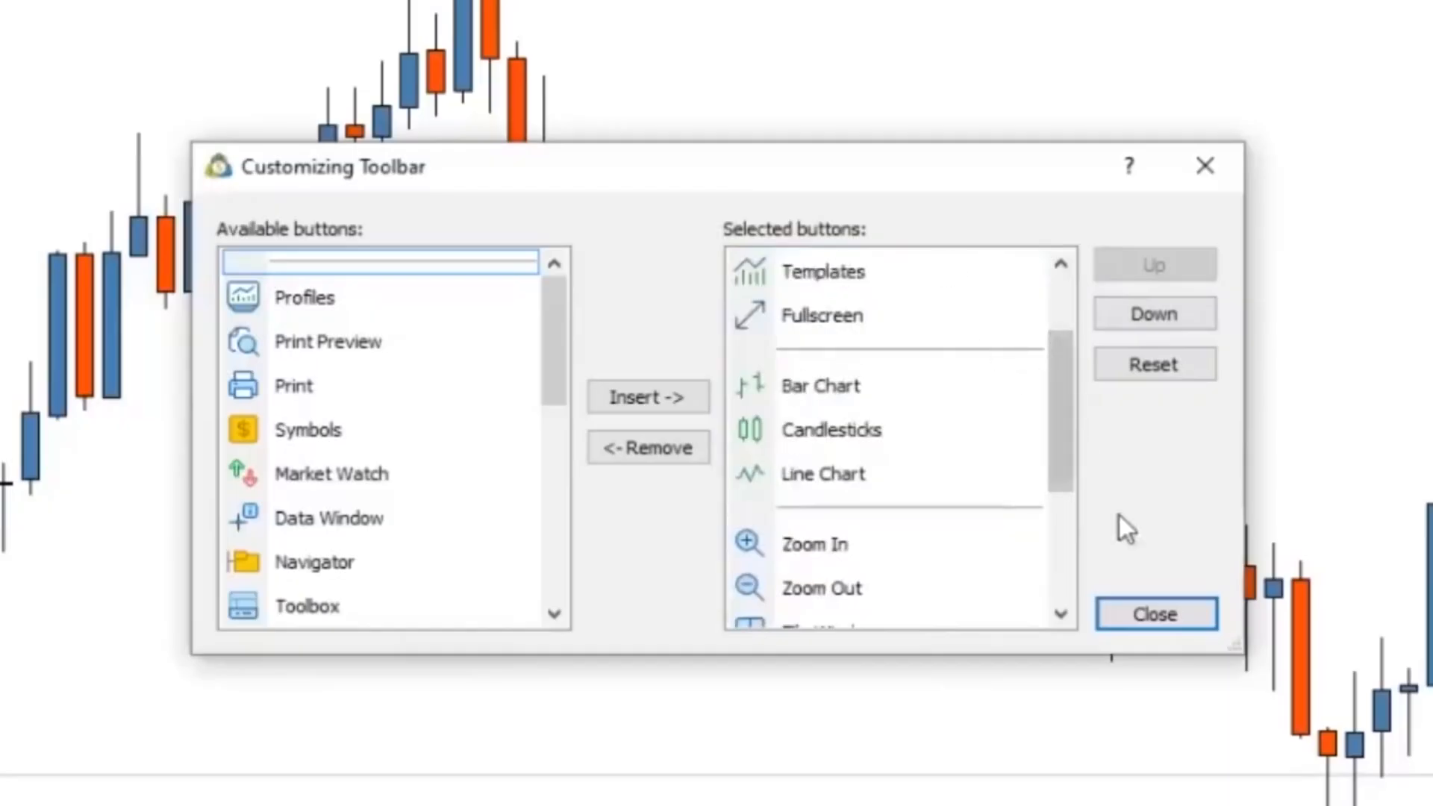
{"action": "left_click", "coordinate": [1162, 610]}
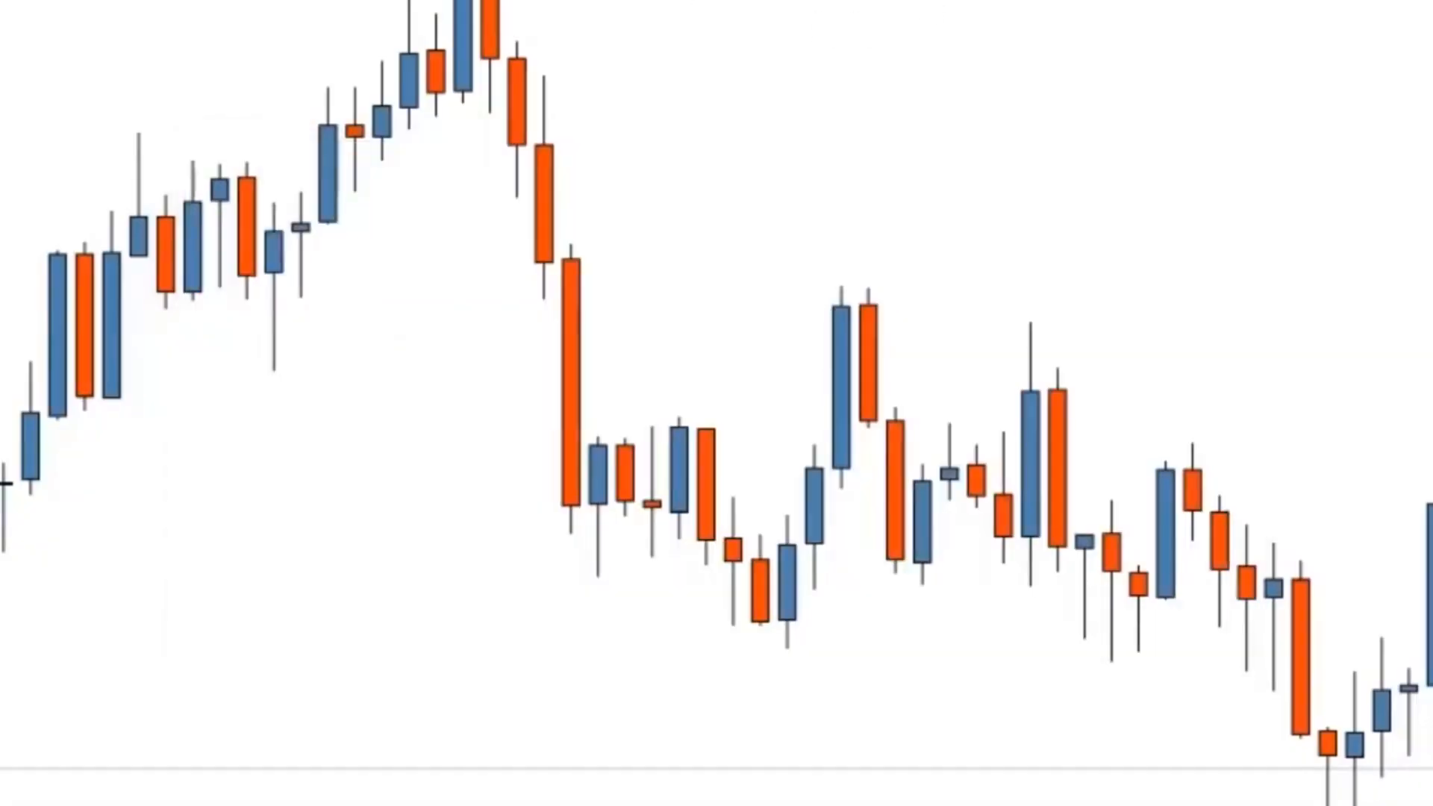
Step: Open the customization of the drawing tools toolbar and add the Arrowed Line button
{"action": "left_click_drag", "start_coordinate": [461, 1], "coordinate": [463, 119]}
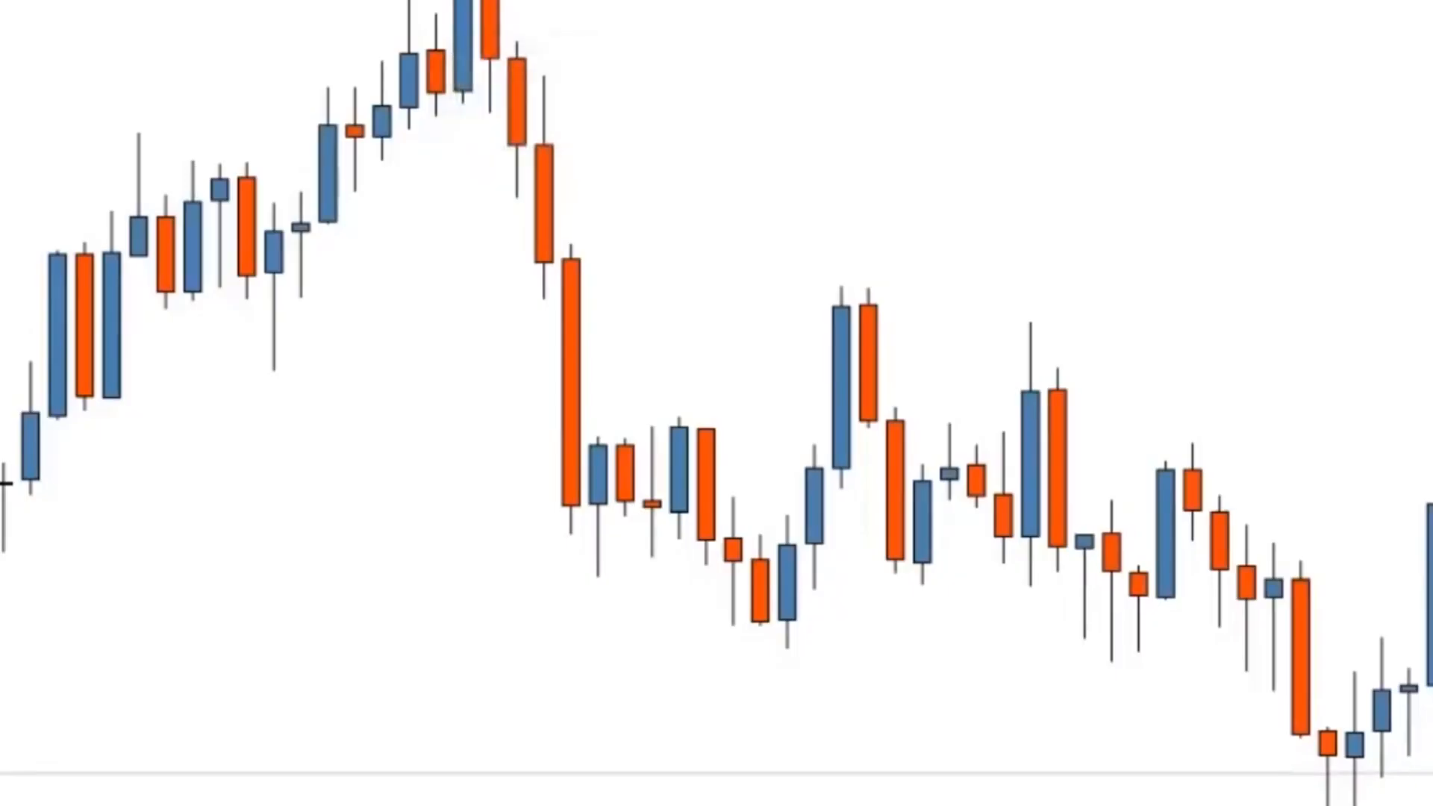
{"action": "right_click", "coordinate": [985, 1]}
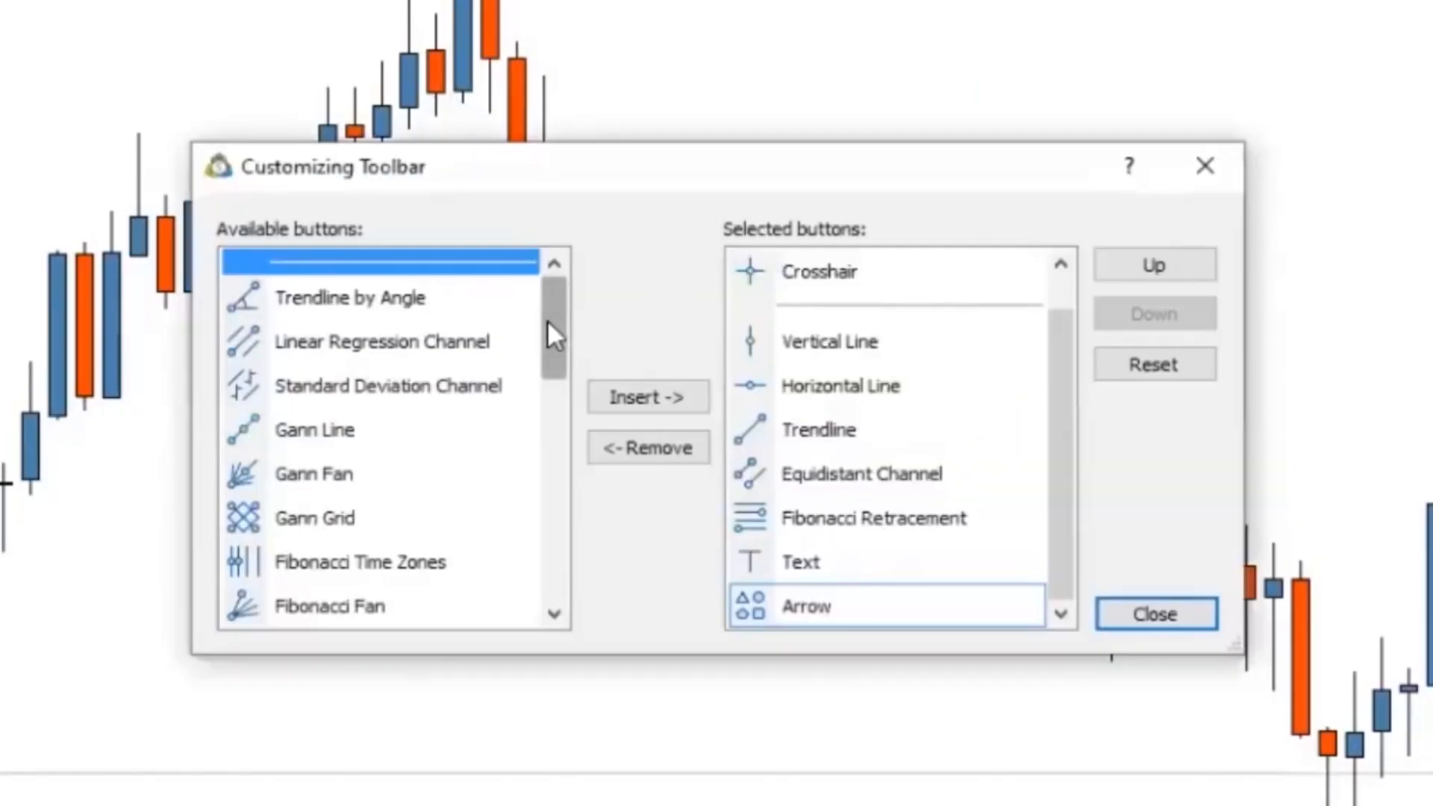
{"action": "left_click_drag", "start_coordinate": [547, 324], "coordinate": [569, 575]}
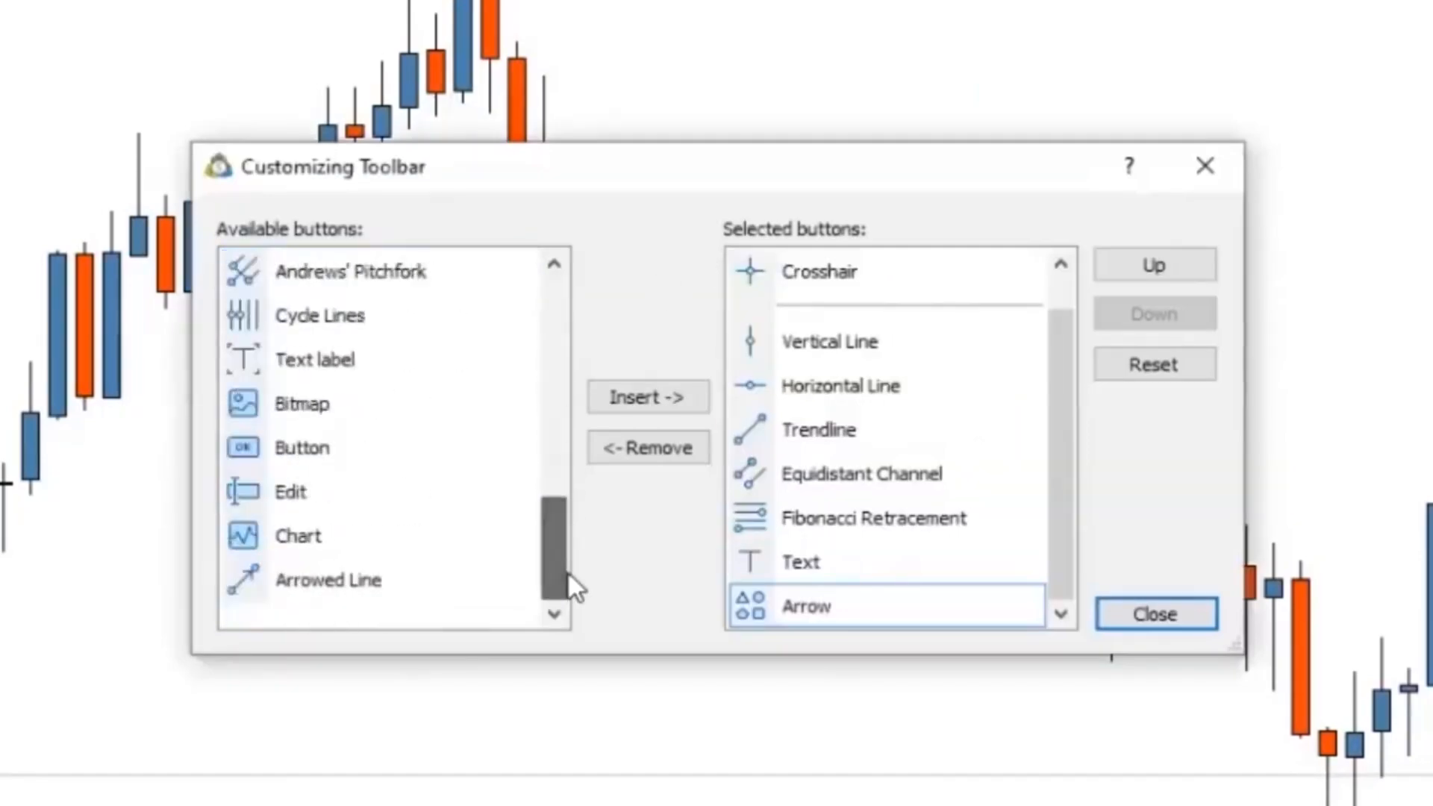
{"action": "left_click", "coordinate": [248, 590]}
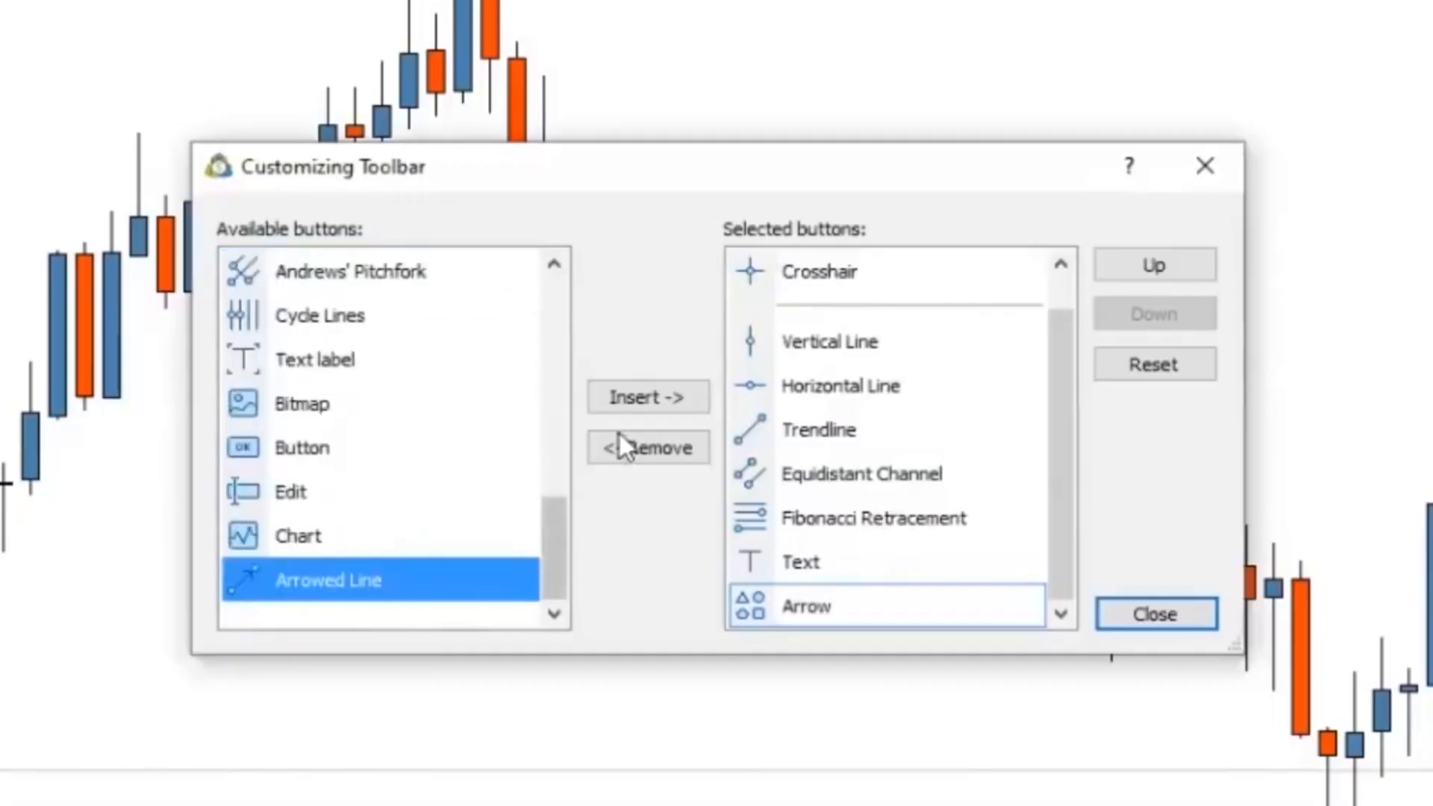
{"action": "left_click", "coordinate": [639, 398]}
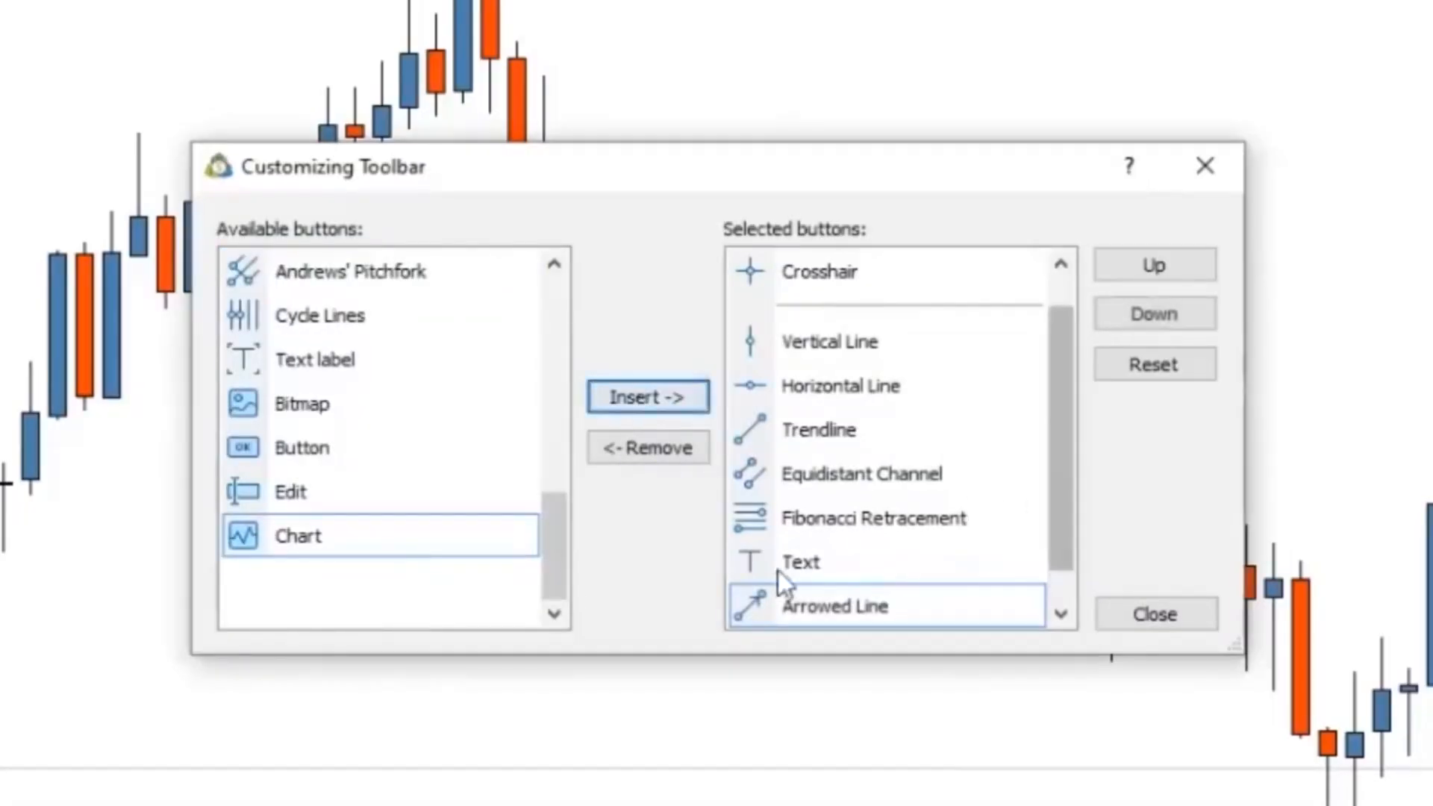
Step: Add the Triangle and Rectangle buttons to the drawing tools toolbar and close the customization
{"action": "left_click_drag", "start_coordinate": [550, 528], "coordinate": [550, 450]}
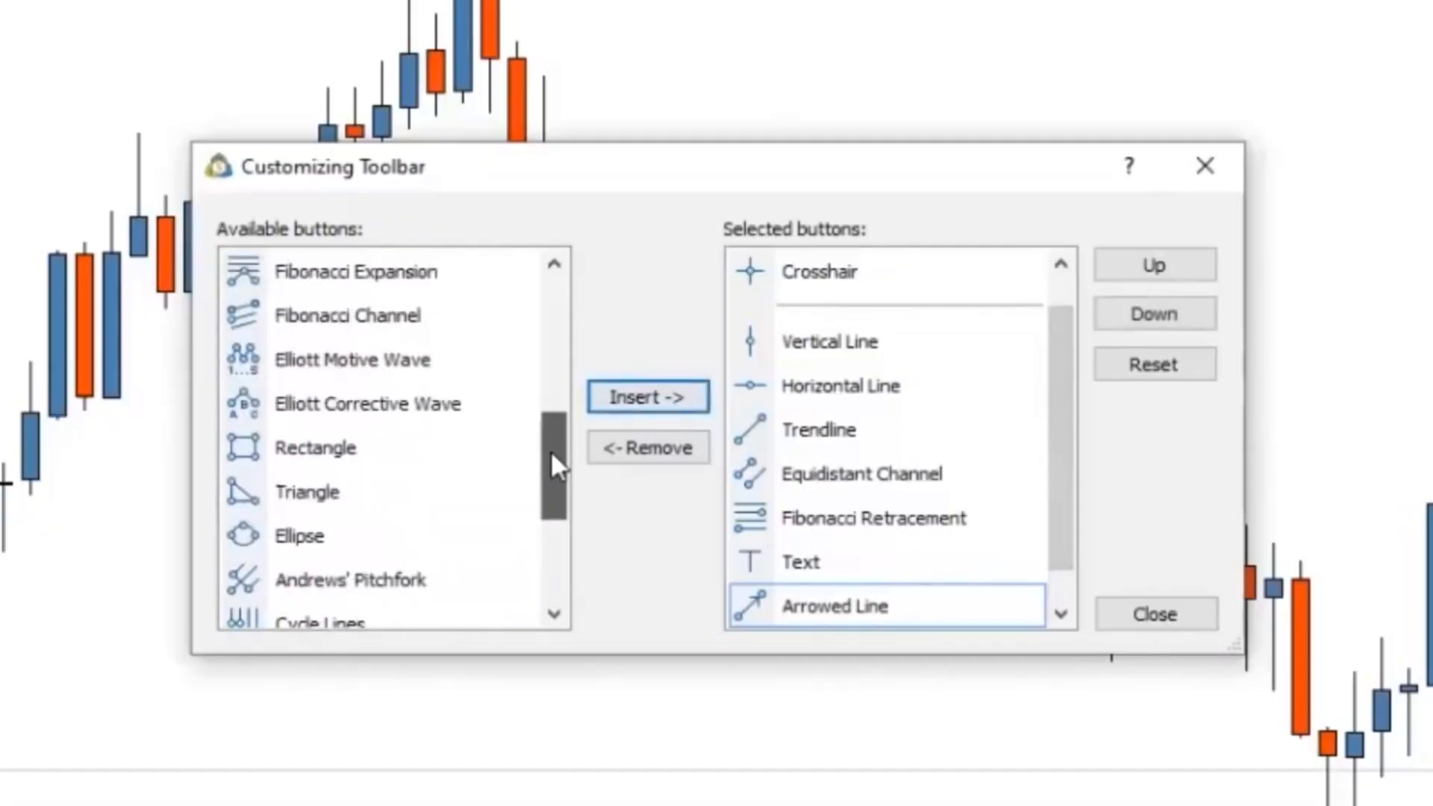
{"action": "left_click", "coordinate": [253, 495]}
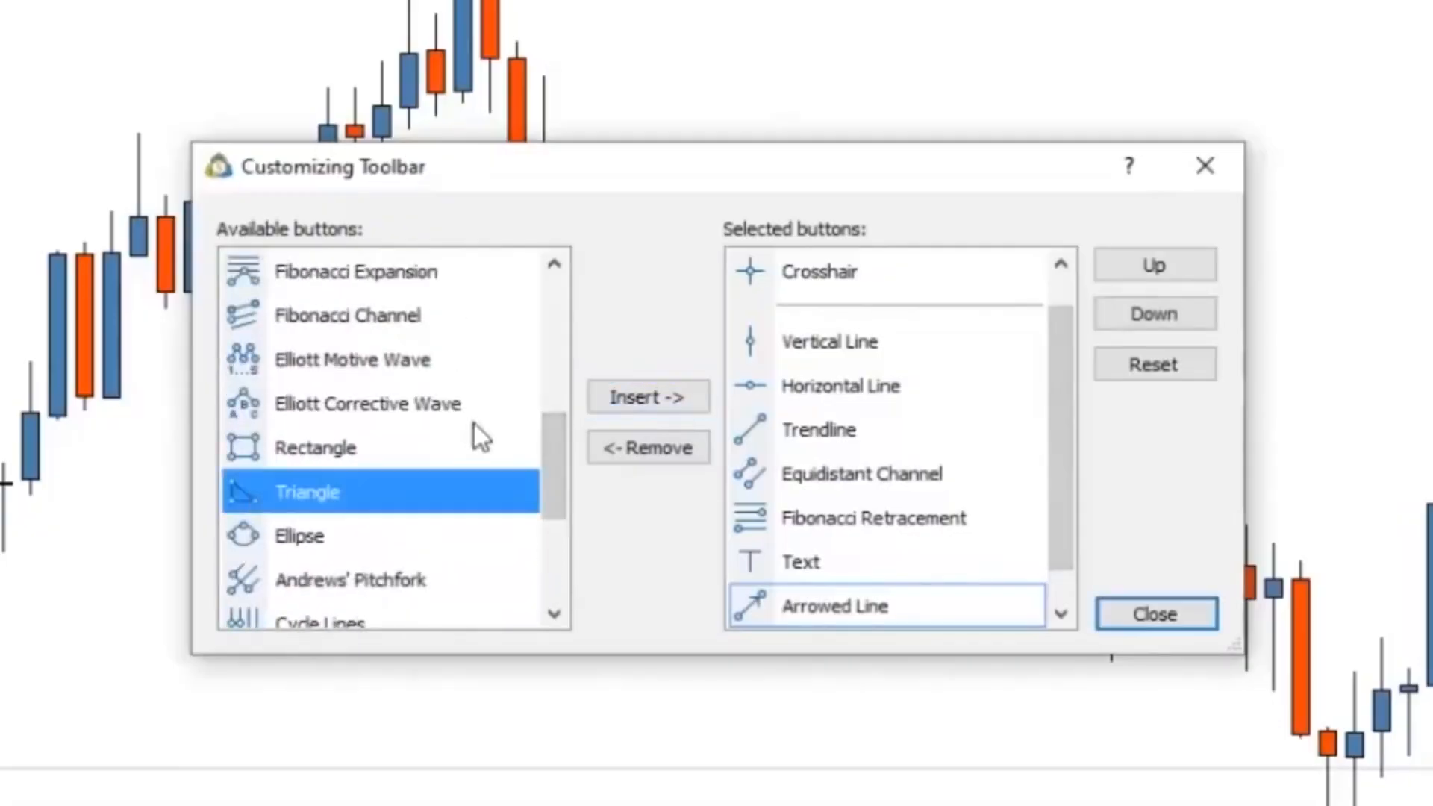
{"action": "left_click", "coordinate": [679, 391]}
{"action": "left_click", "coordinate": [278, 449]}
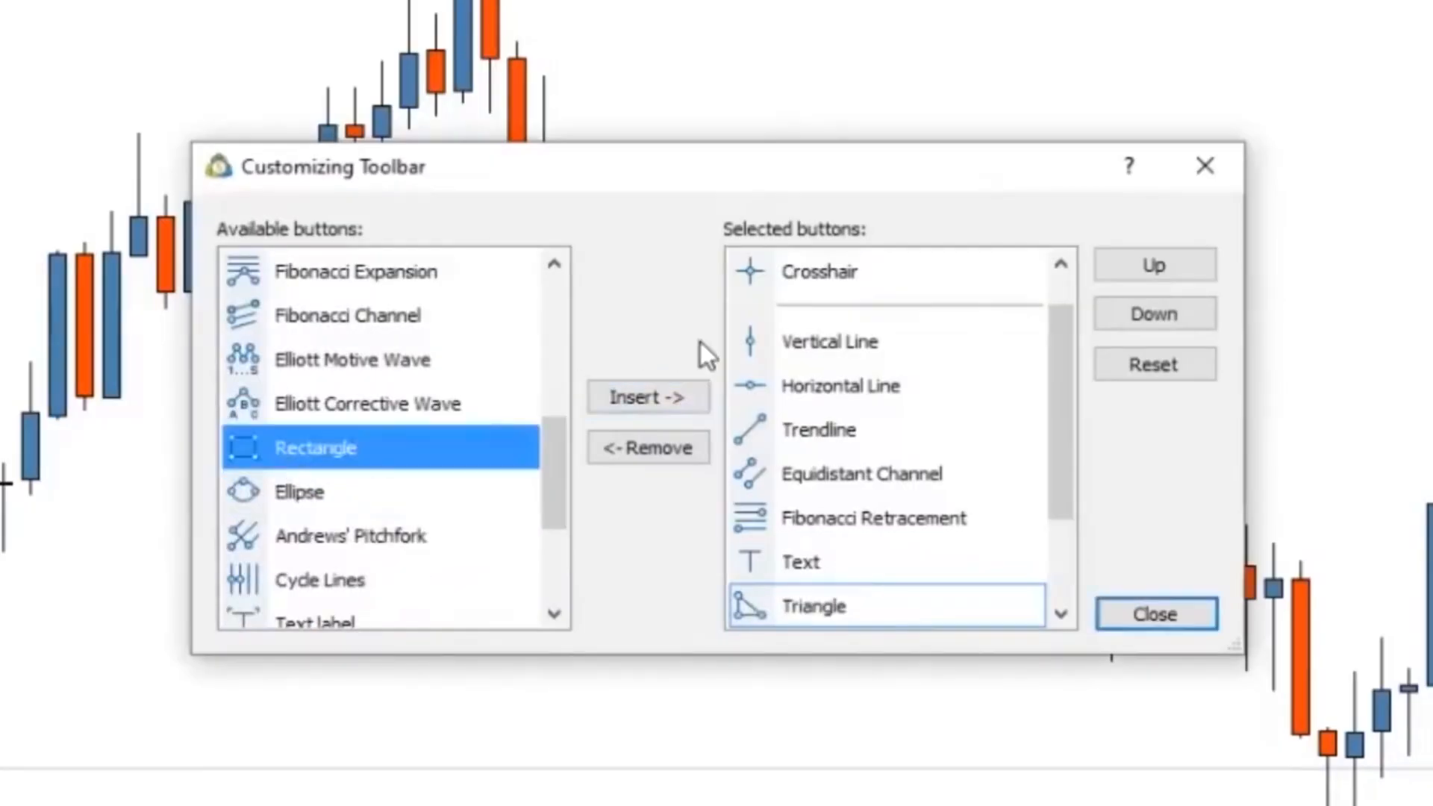
{"action": "left_click", "coordinate": [669, 395]}
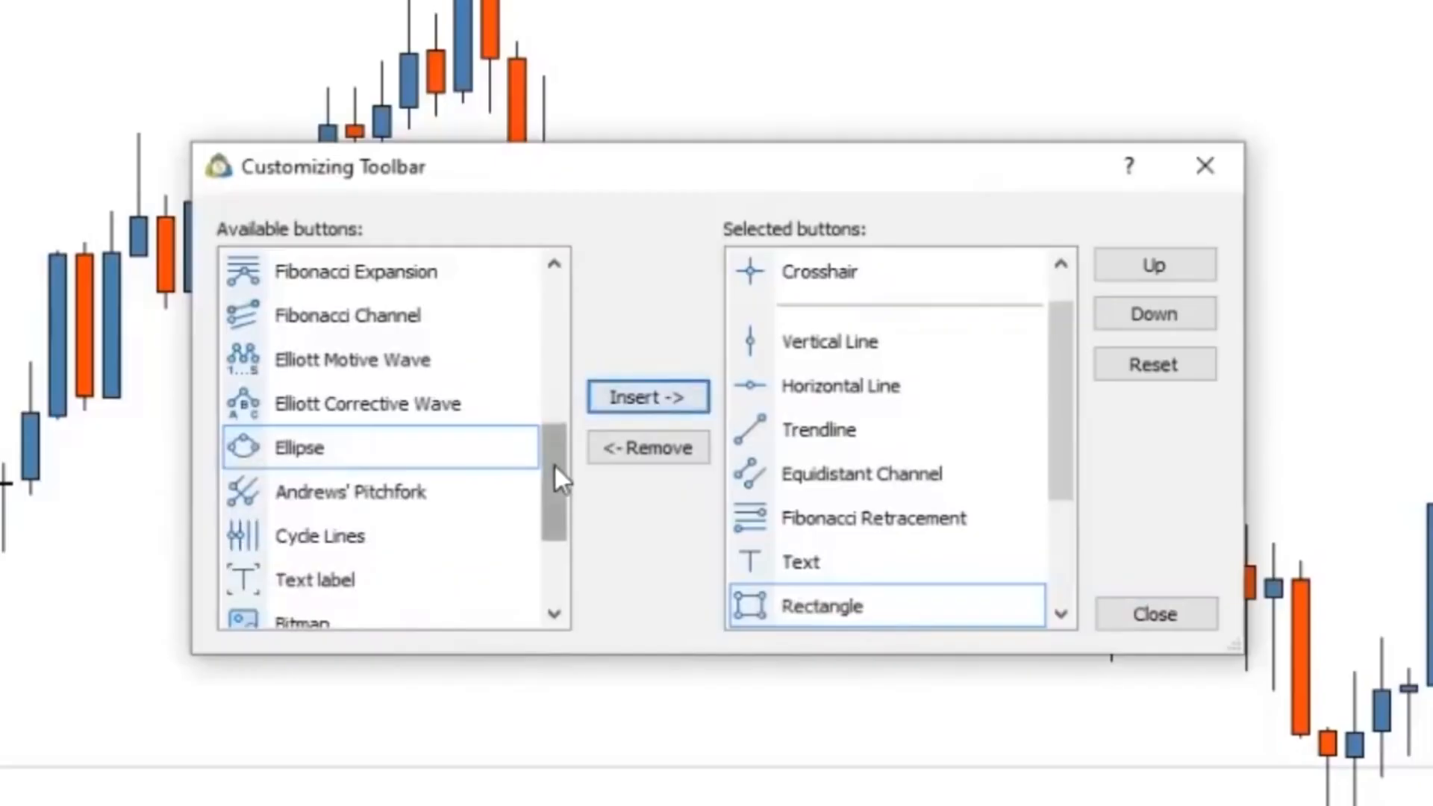
{"action": "left_click_drag", "start_coordinate": [556, 466], "coordinate": [564, 302]}
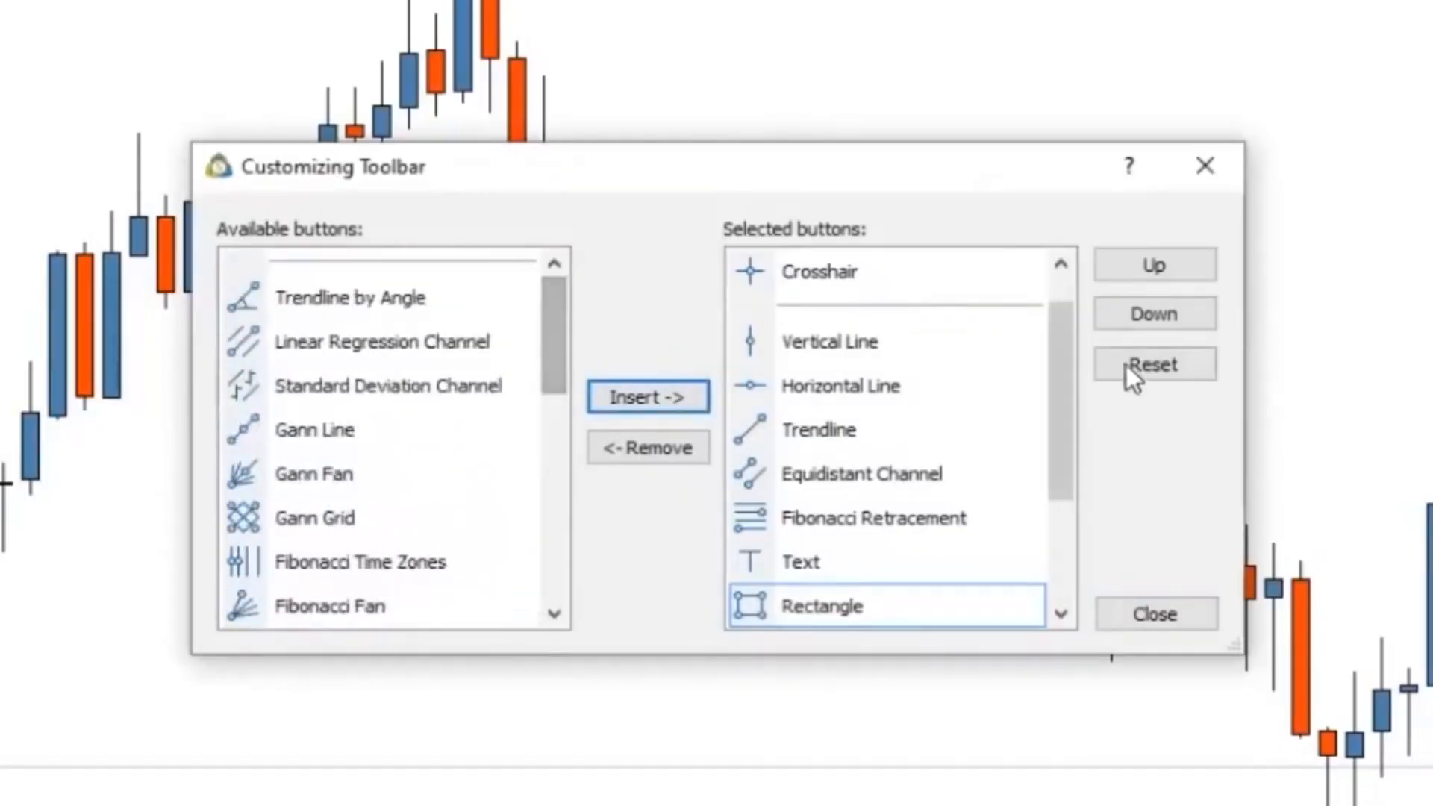
{"action": "left_click", "coordinate": [1172, 621]}
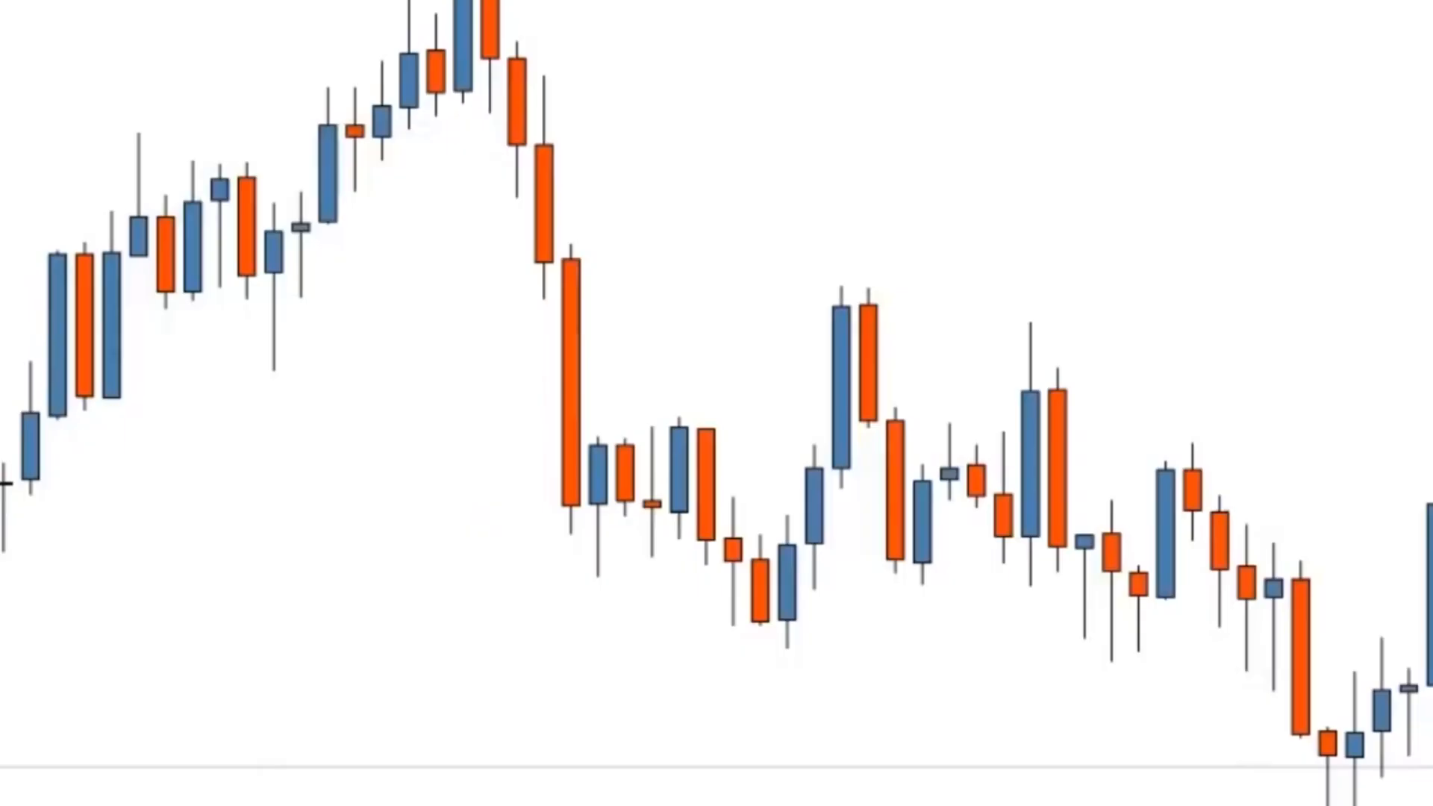
Step: Undock the Timeframes toolbar over the chart and dock it back
{"action": "left_click_drag", "start_coordinate": [546, 3], "coordinate": [598, 122]}
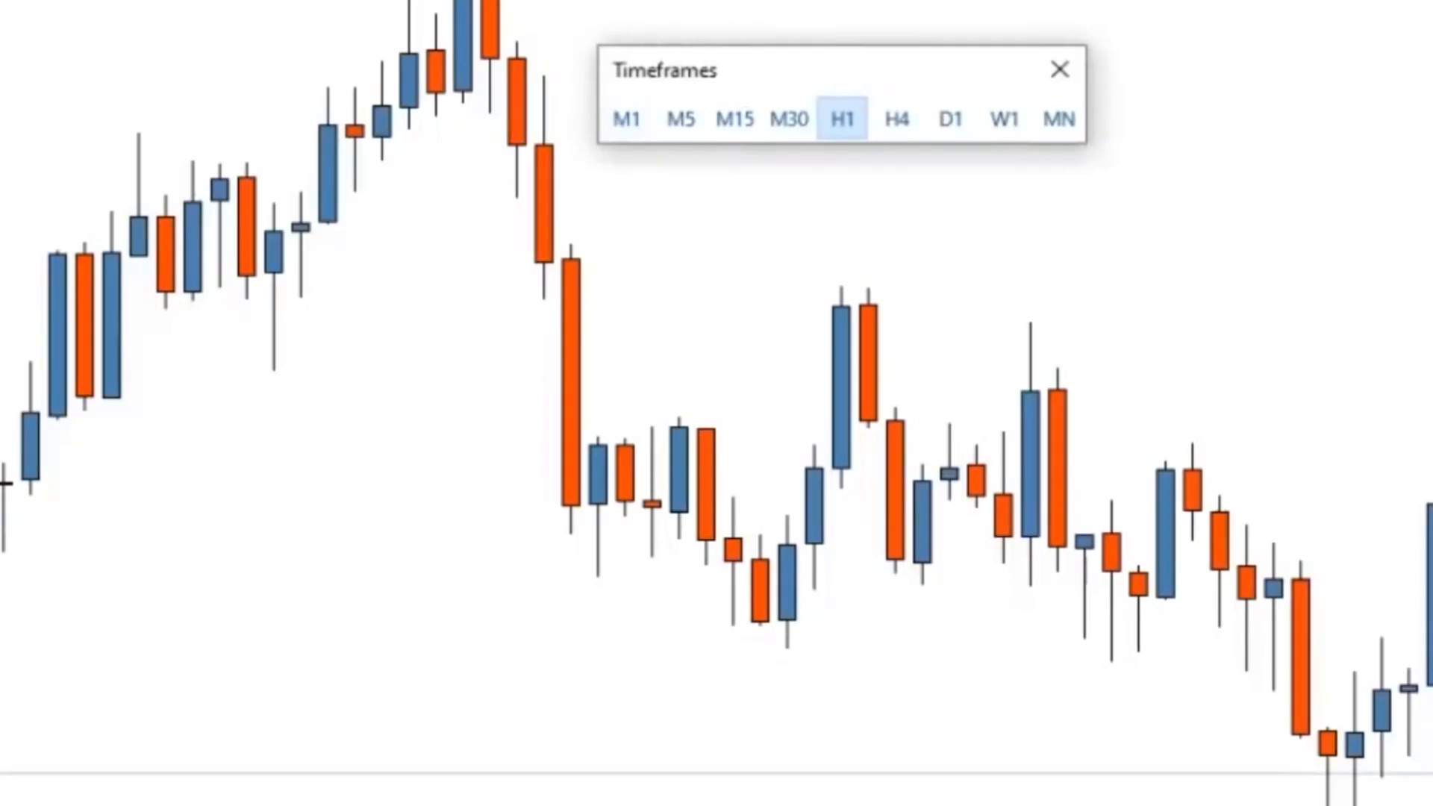
{"action": "double_click", "coordinate": [920, 58]}
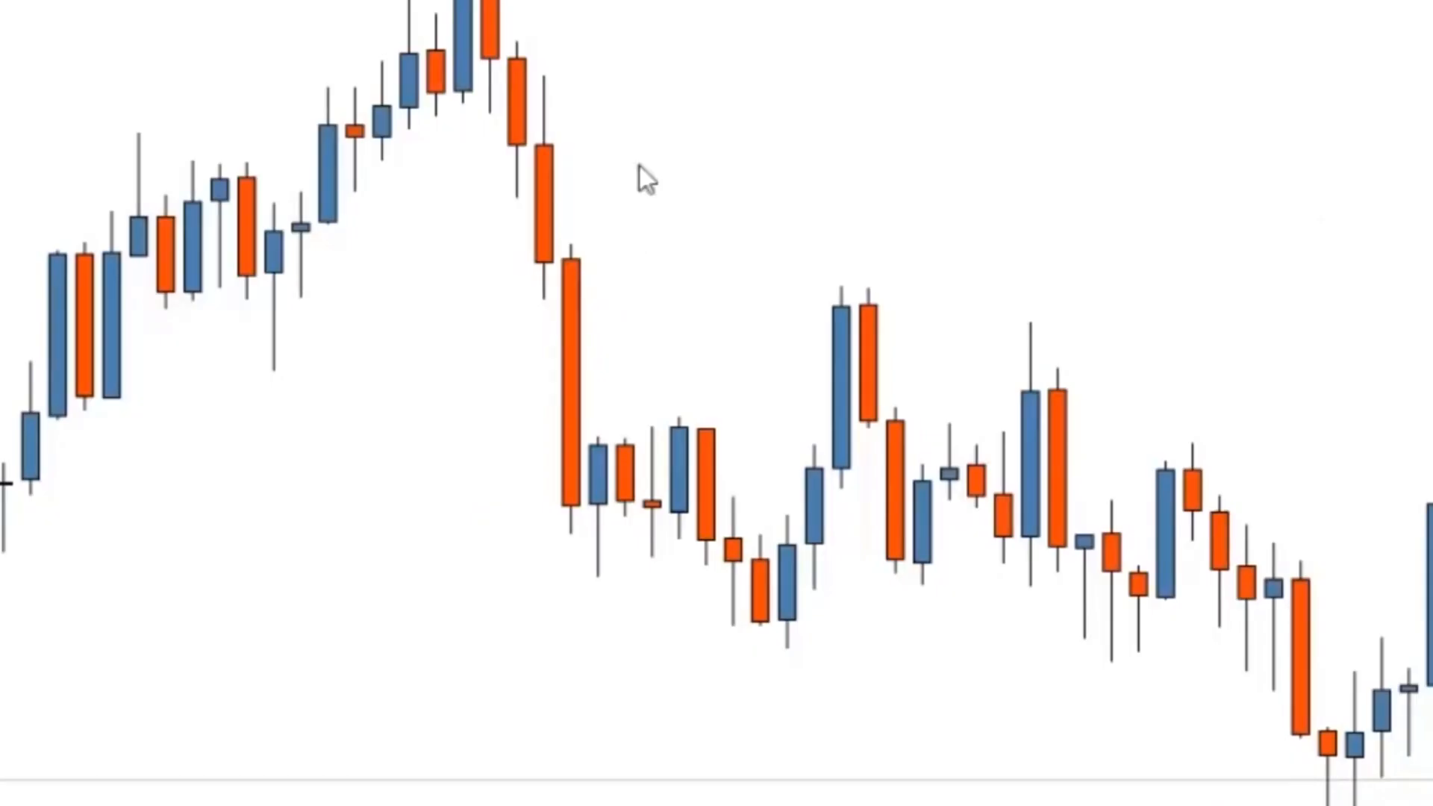
Step: Set the bear candle color of the Volatility 75 Index chart to Tomato in the chart properties
{"action": "right_click", "coordinate": [619, 94]}
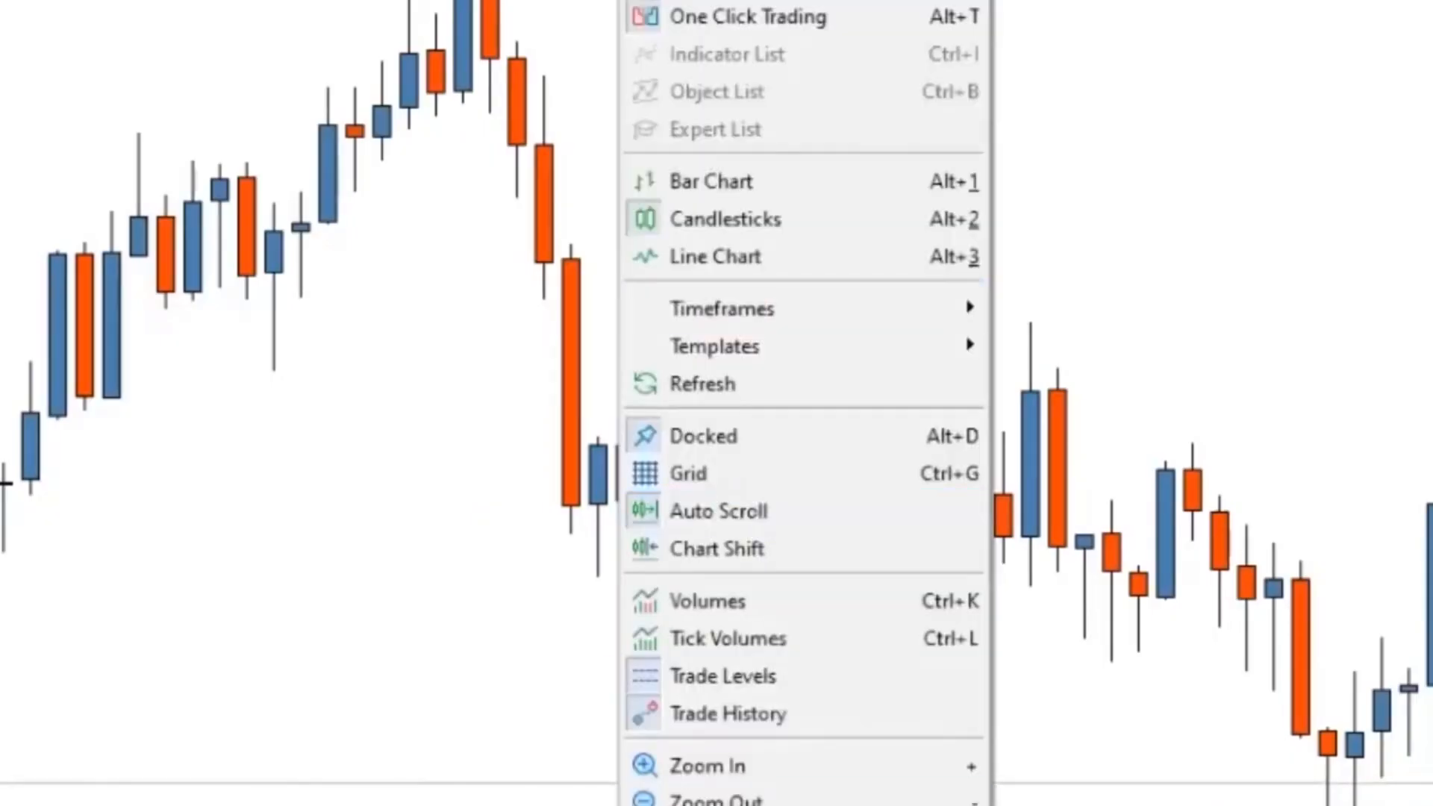
{"action": "key", "text": "F8"}
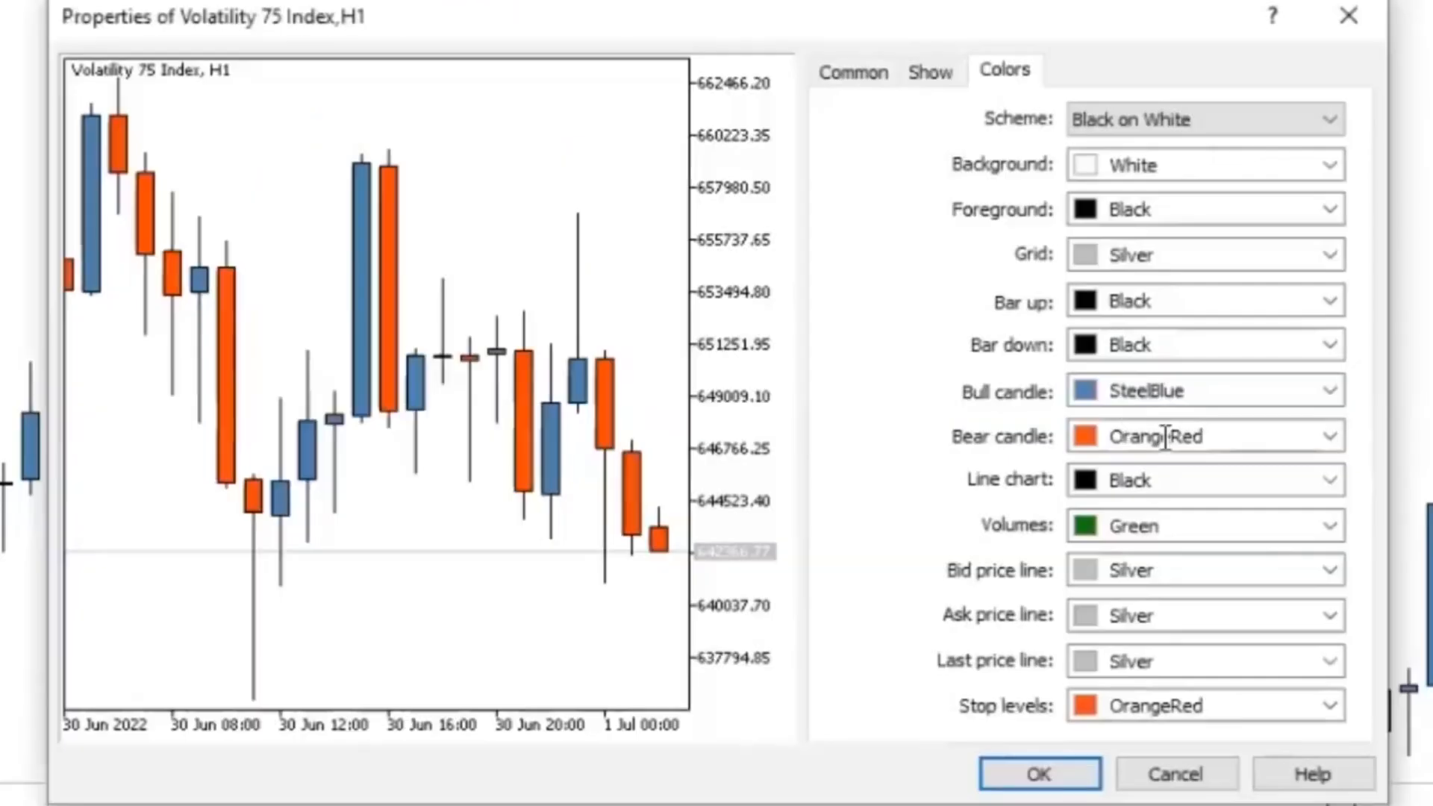
{"action": "left_click", "coordinate": [1328, 436]}
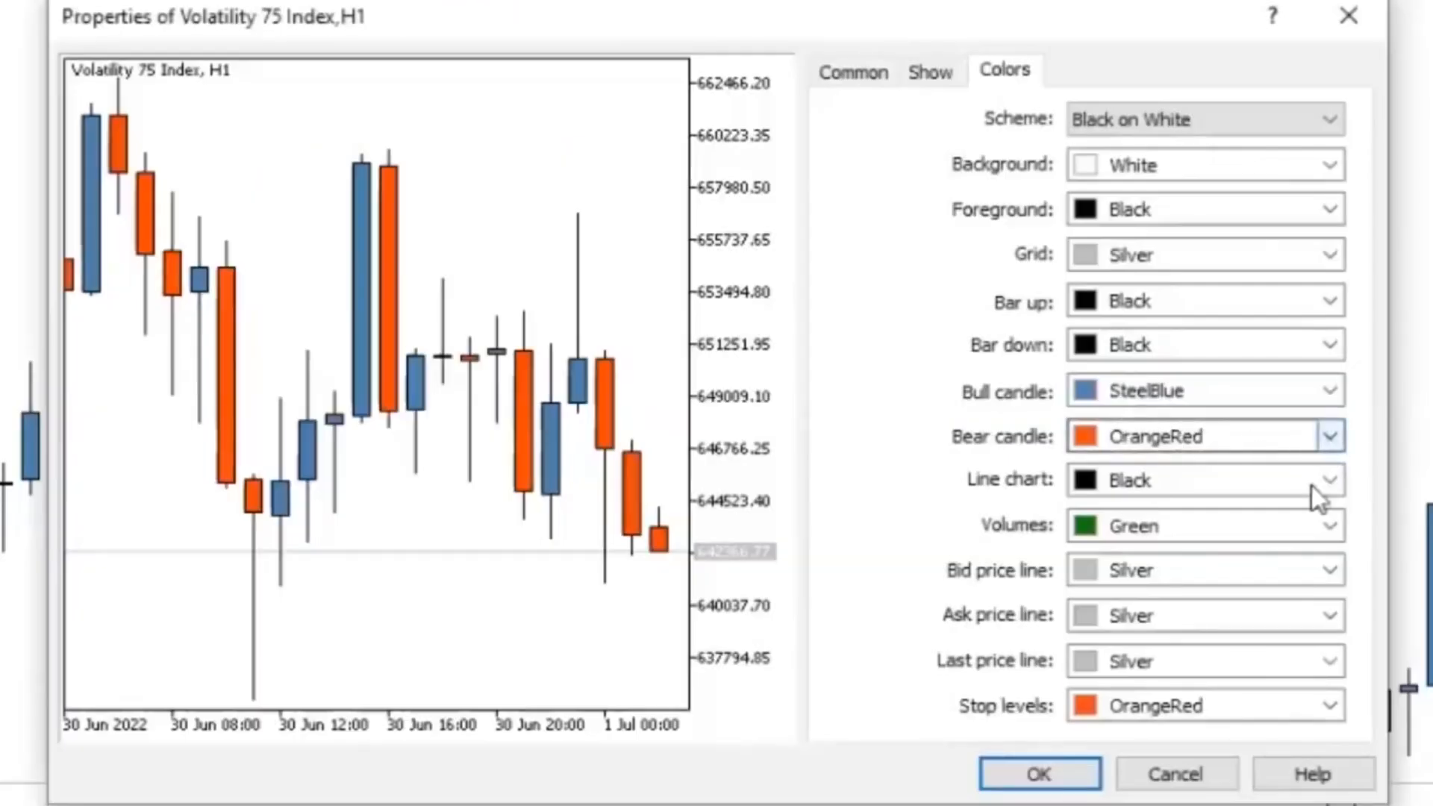
{"action": "left_click", "coordinate": [1174, 691]}
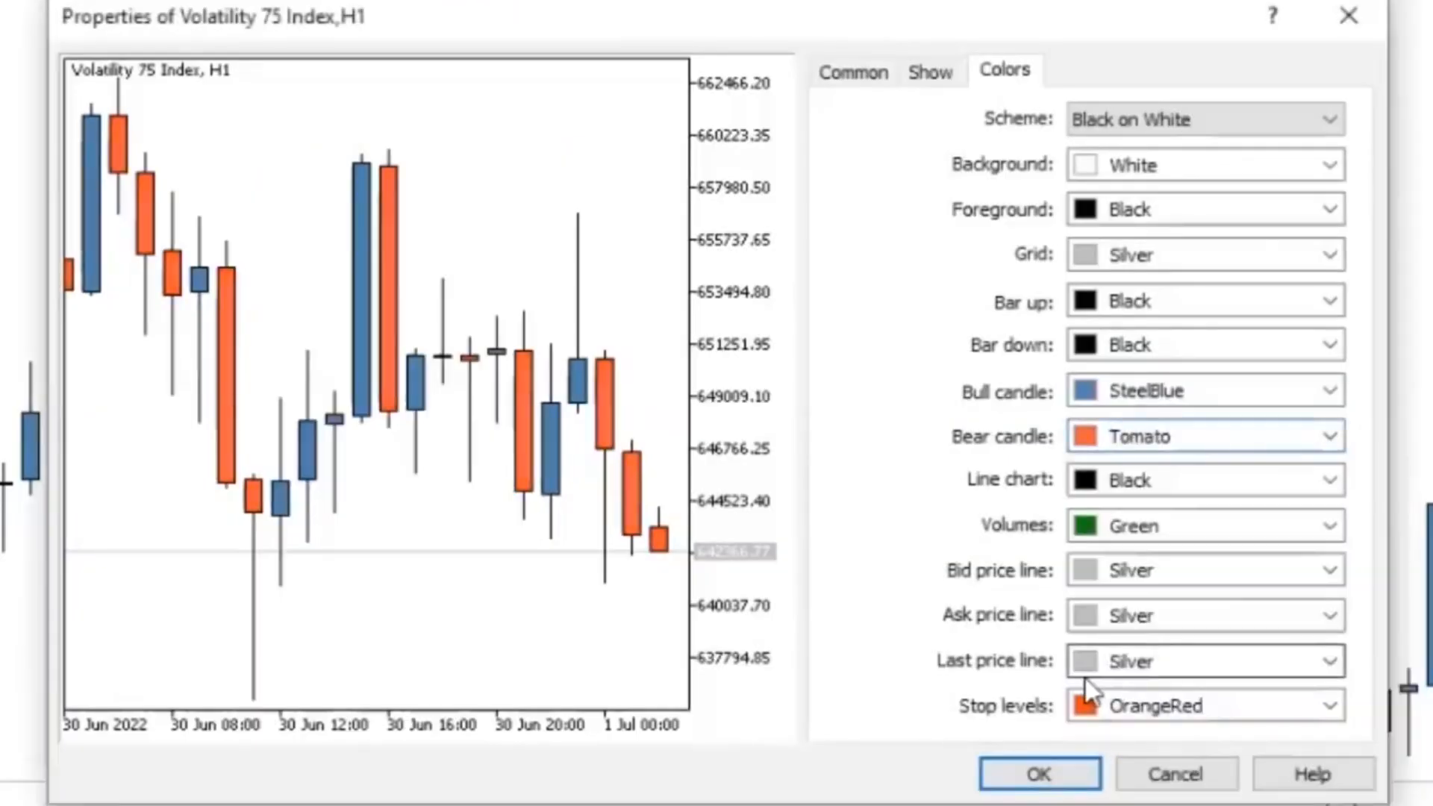
{"action": "left_click", "coordinate": [1069, 767]}
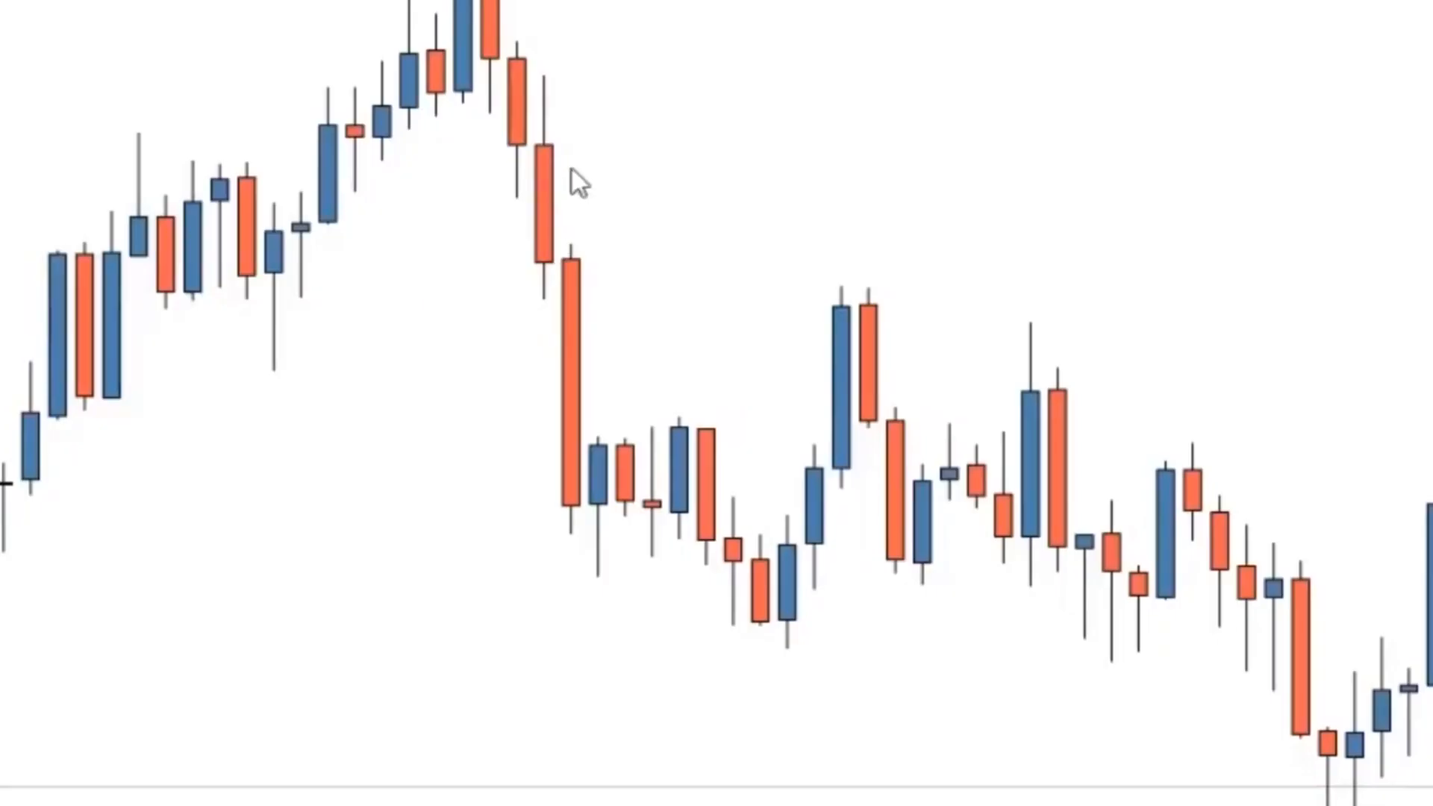
Step: Turn on the ask price line in the chart properties and apply the change
{"action": "right_click", "coordinate": [885, 715]}
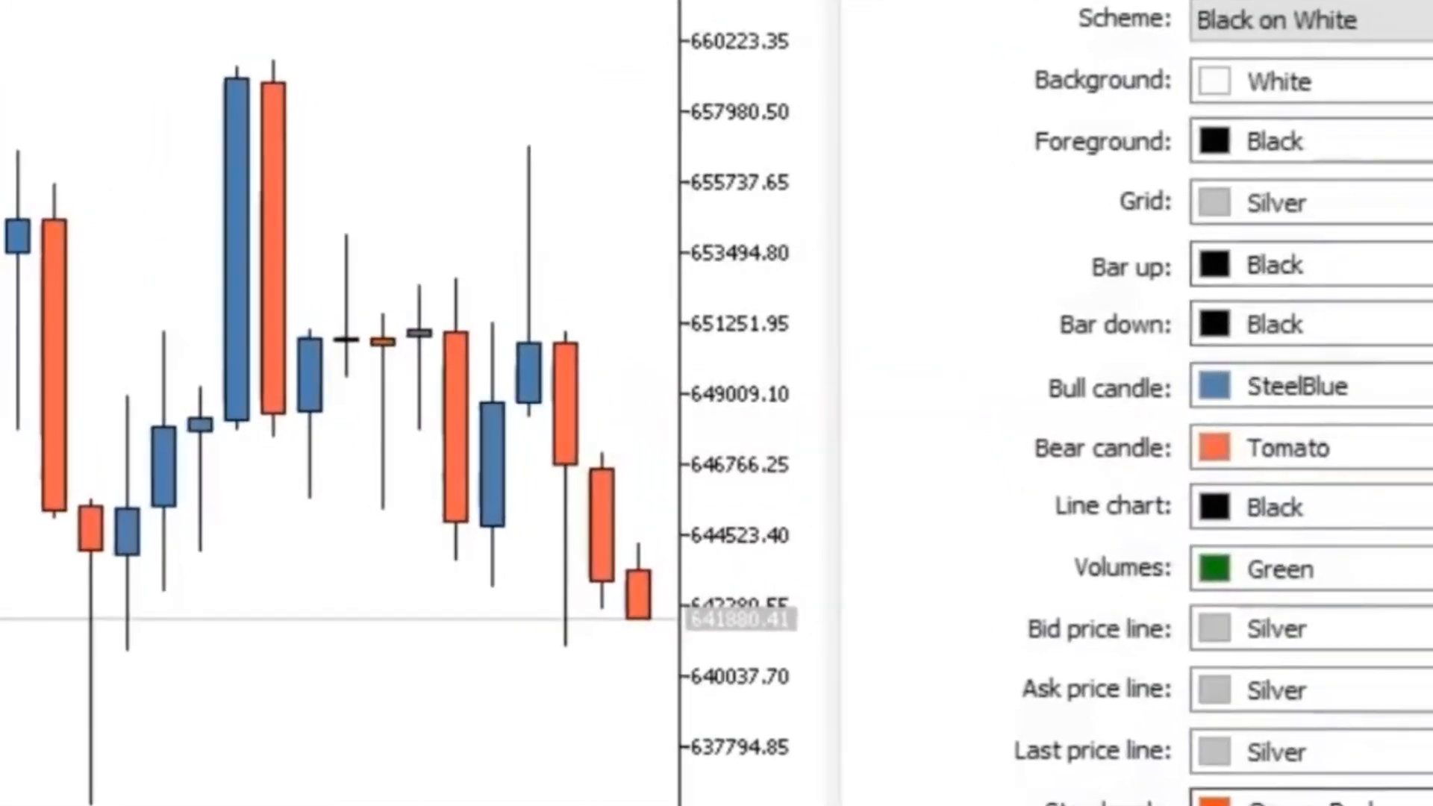
{"action": "left_click", "coordinate": [1015, 2]}
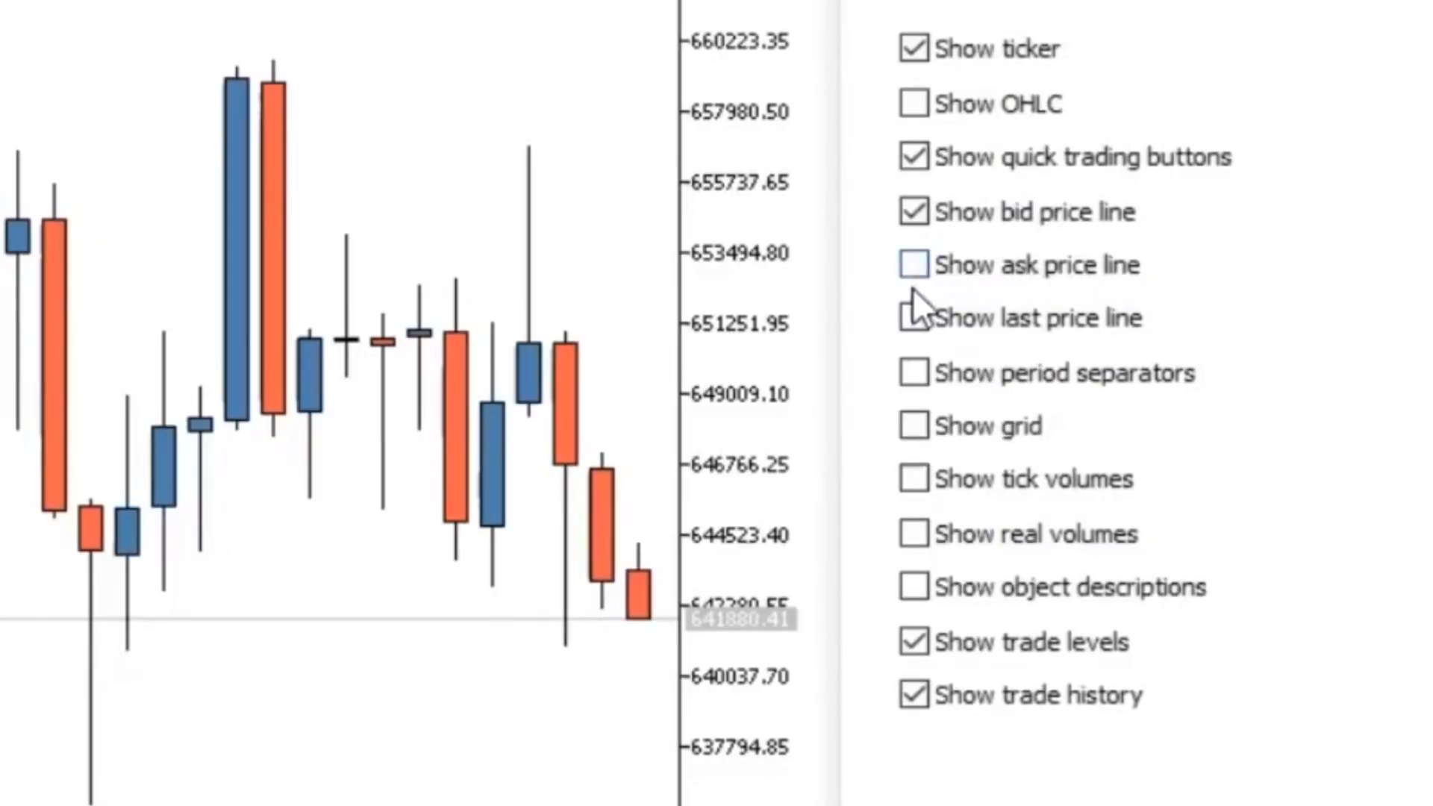
{"action": "left_click", "coordinate": [916, 265]}
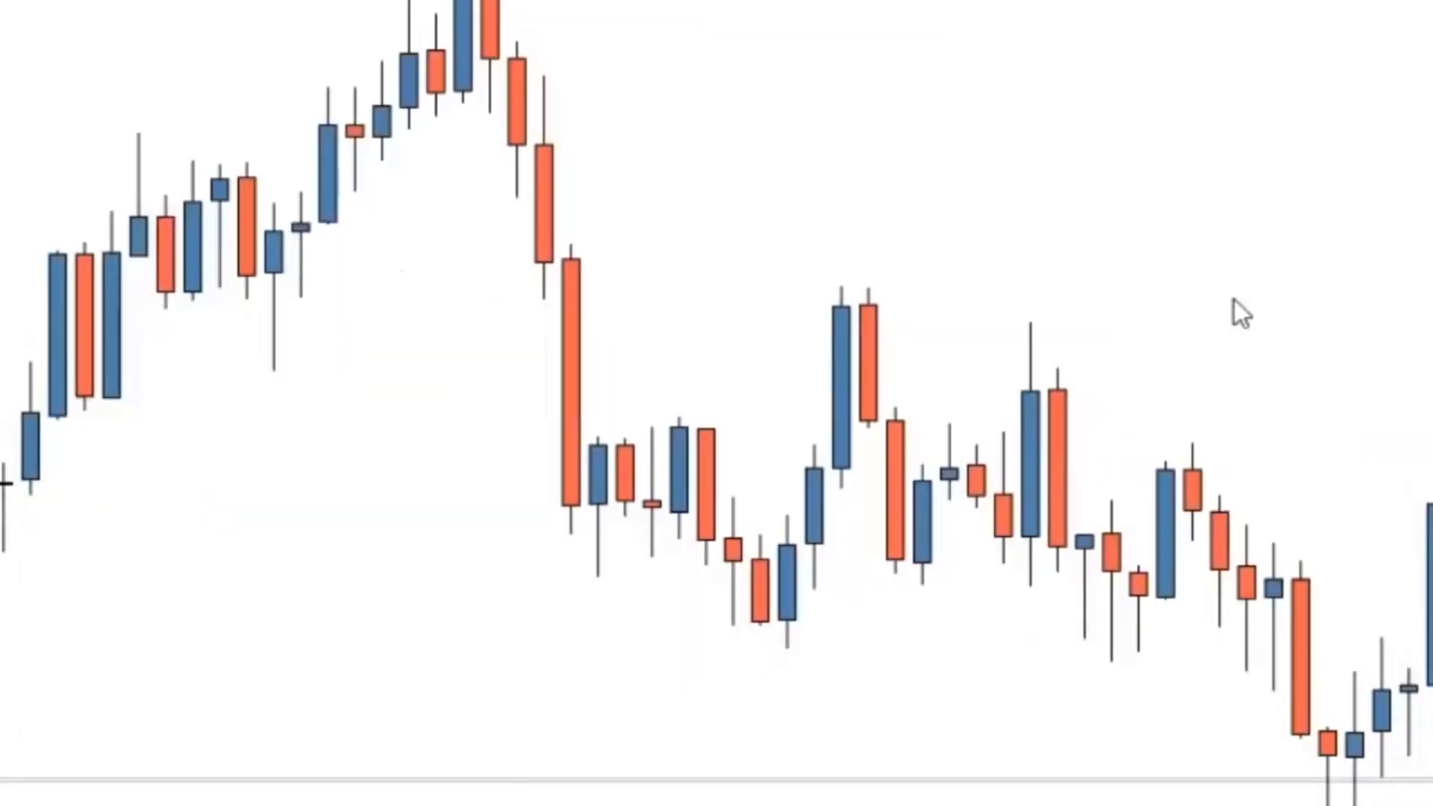
Step: Examine the recent candles of the Volatility 75 Index chart at several zoom levels
{"action": "left_click_drag", "start_coordinate": [1023, 252], "coordinate": [889, 254]}
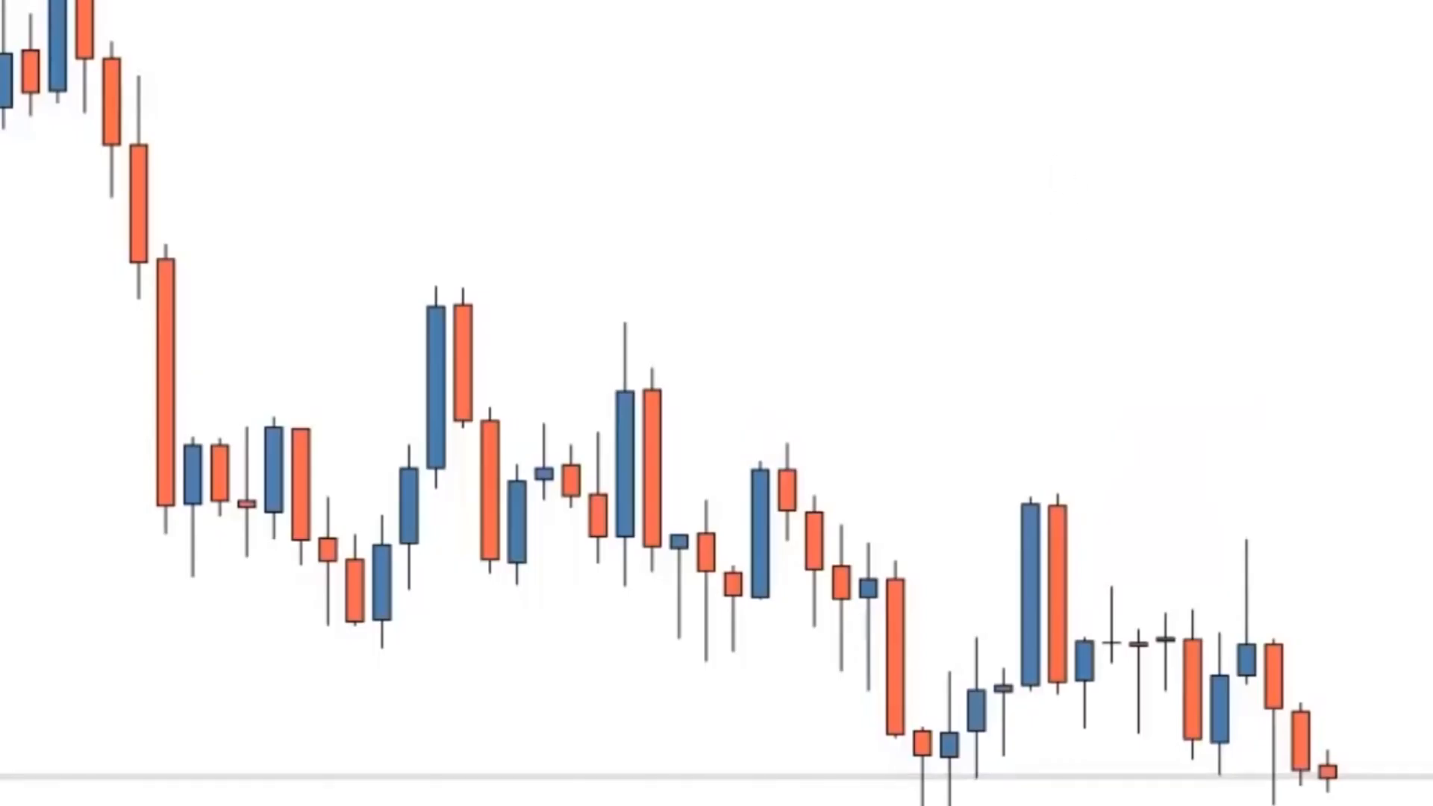
{"action": "key", "text": "minus"}
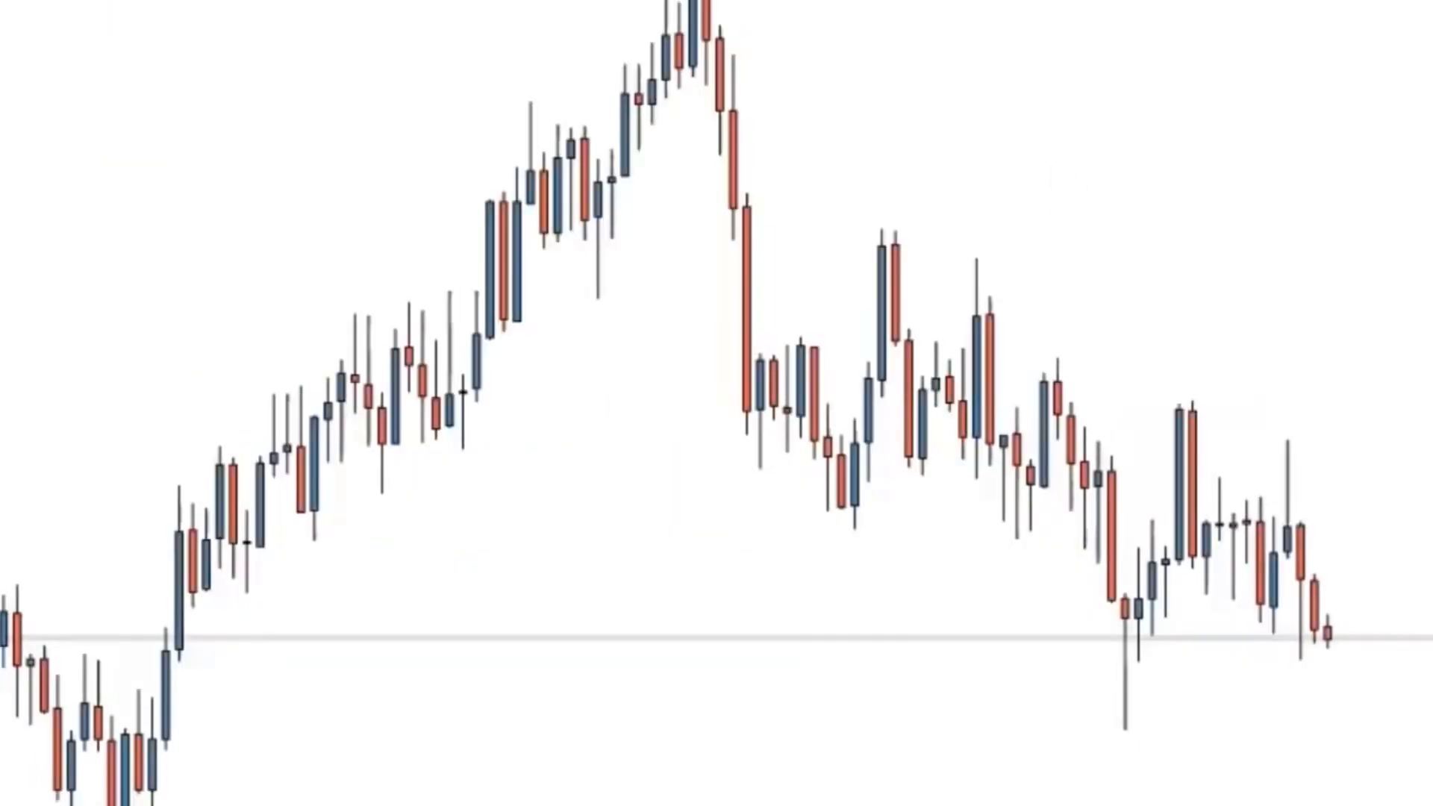
{"action": "key", "text": "plus"}
{"action": "key", "text": "plus"}
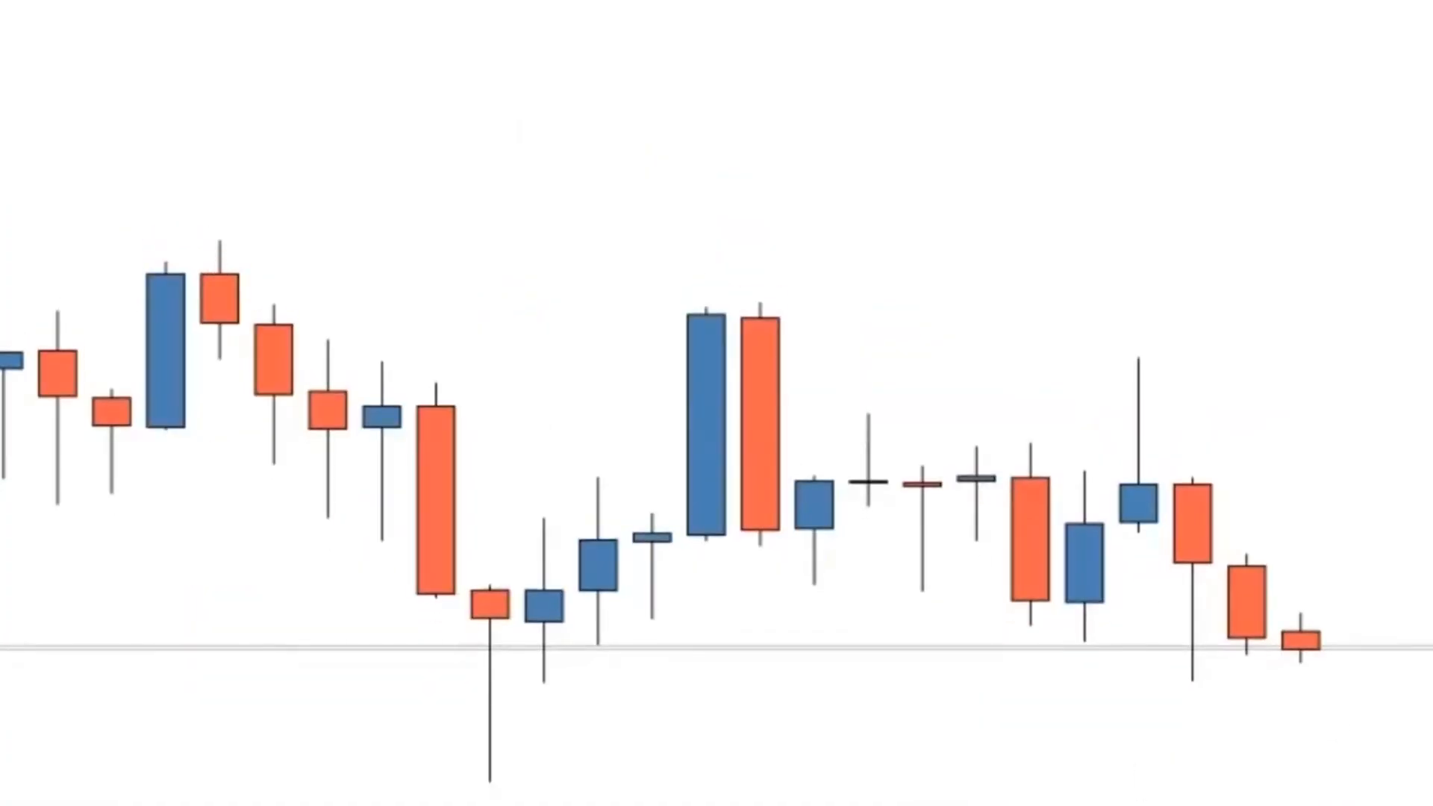
{"action": "key", "text": "minus"}
{"action": "key", "text": "minus"}
{"action": "key", "text": "minus"}
{"action": "key", "text": "minus"}
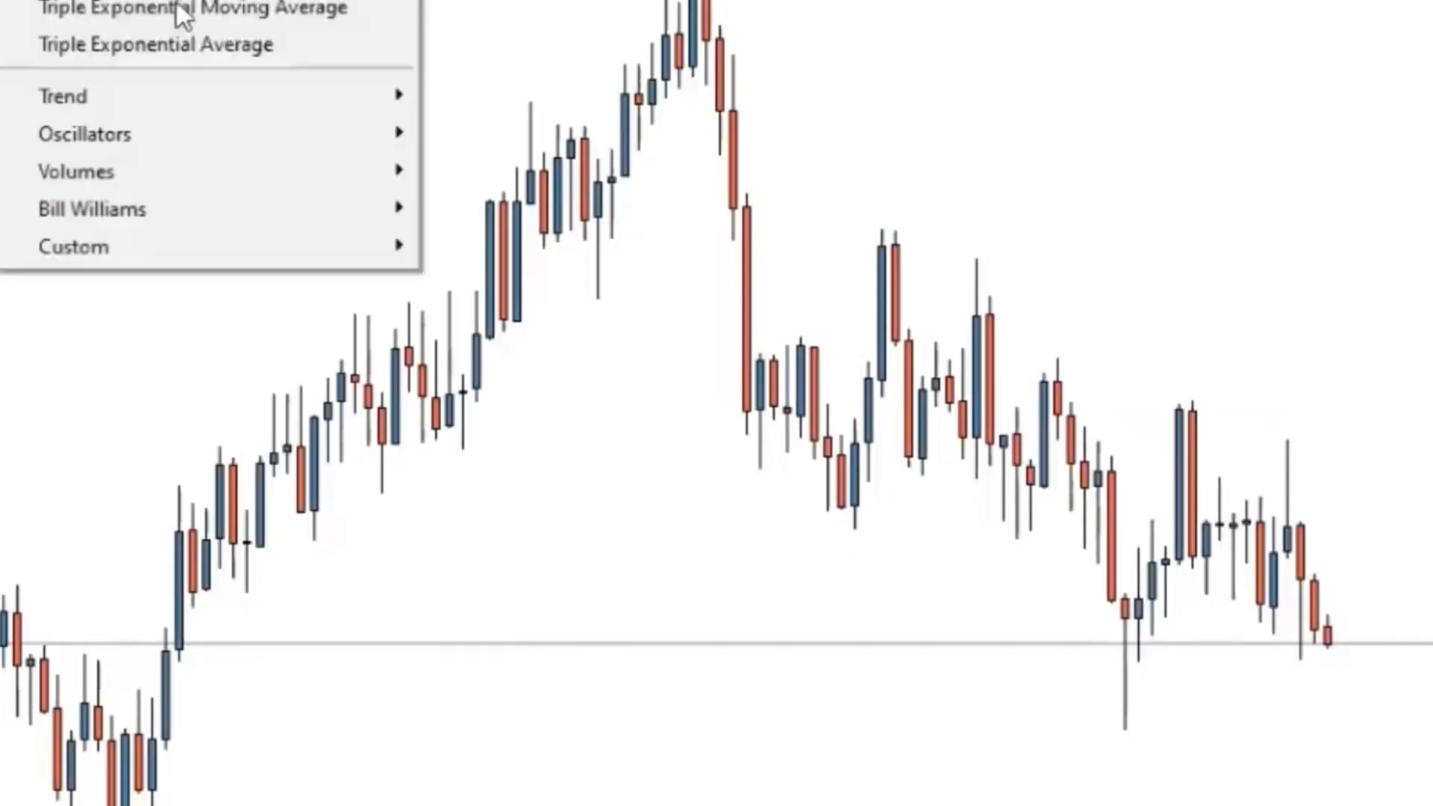
Step: Add the MACD oscillator to the chart with Fast EMA 12, Slow EMA 26 and MACD SMA 9, applied to Close
{"action": "mouse_move", "coordinate": [240, 130]}
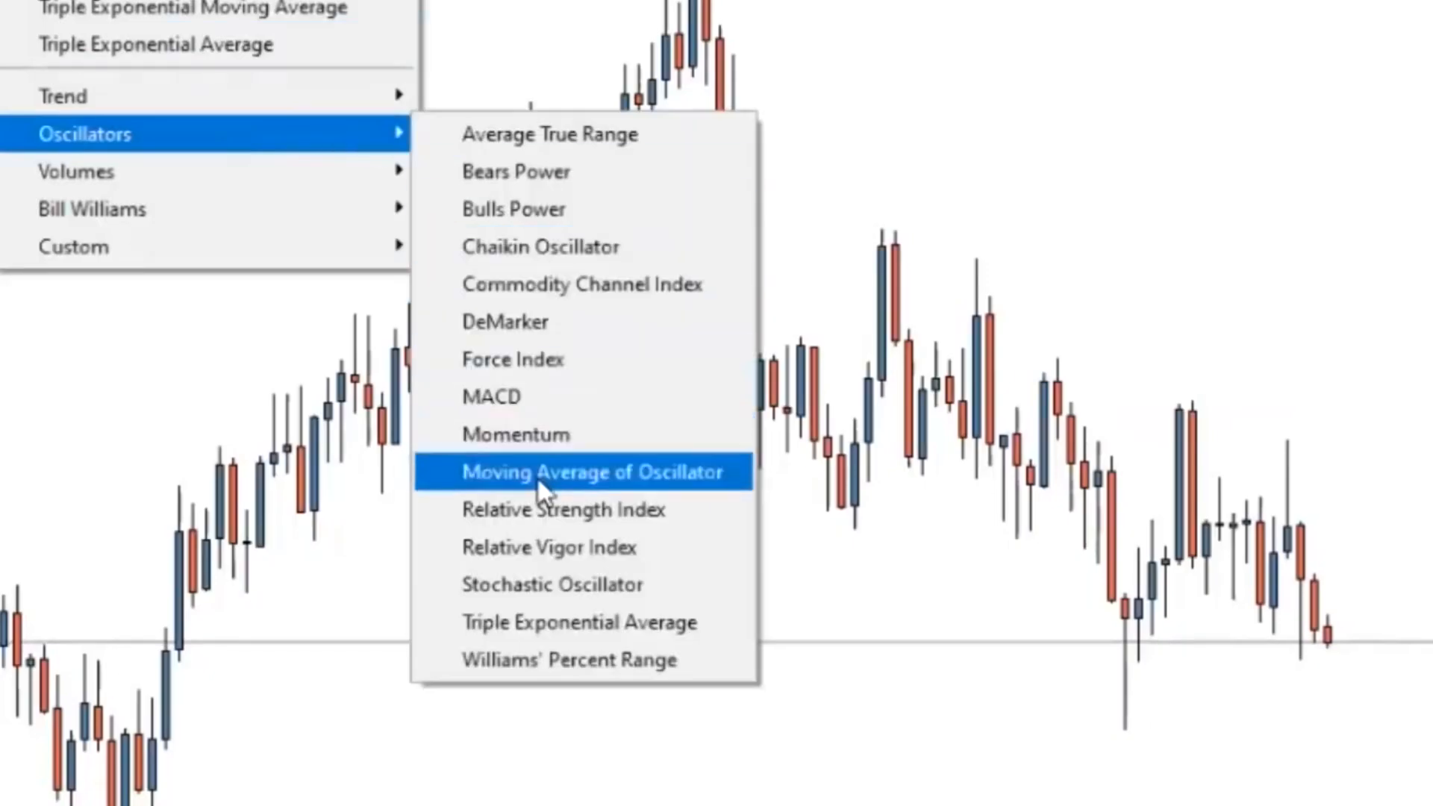
{"action": "left_click", "coordinate": [30, 321]}
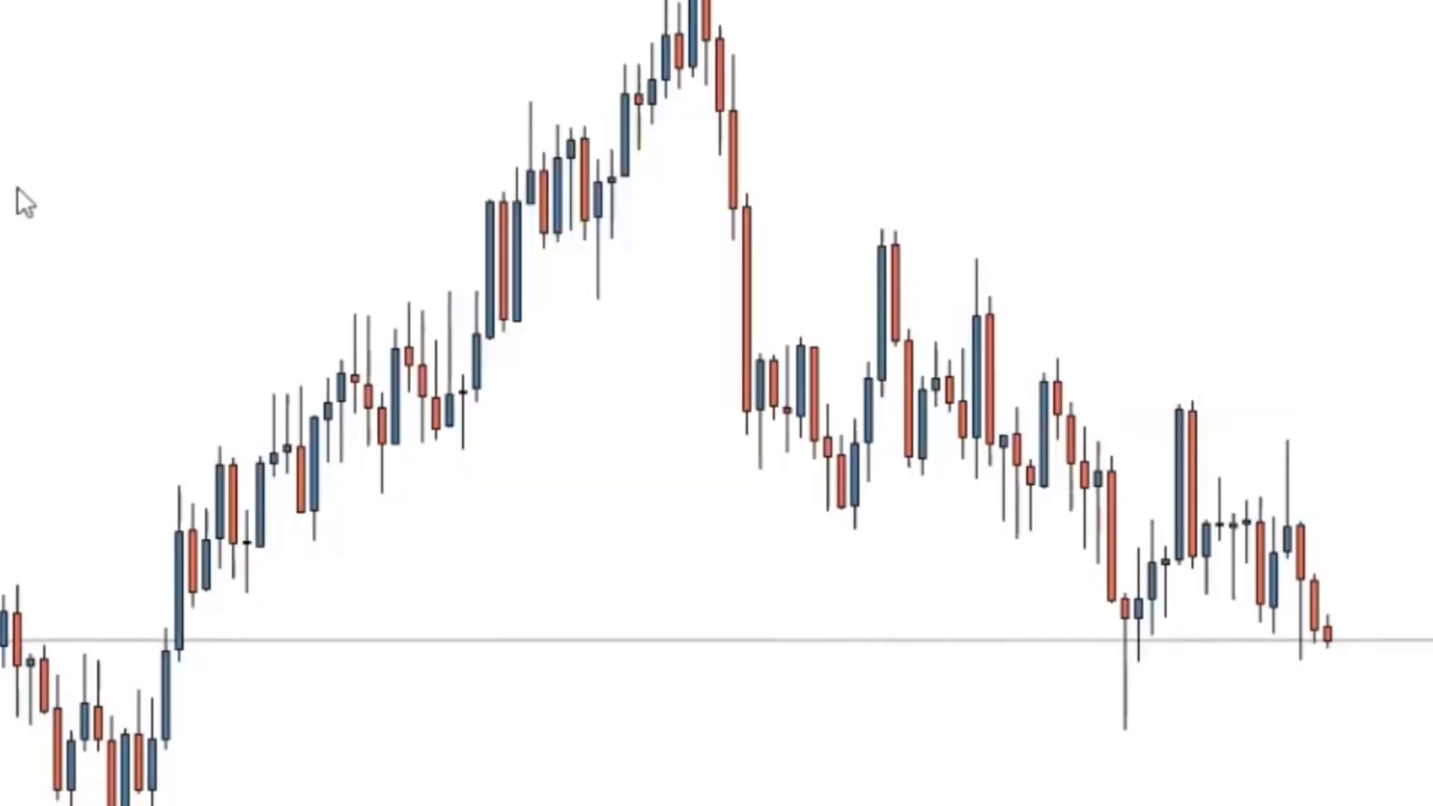
{"action": "left_click", "coordinate": [0, 0]}
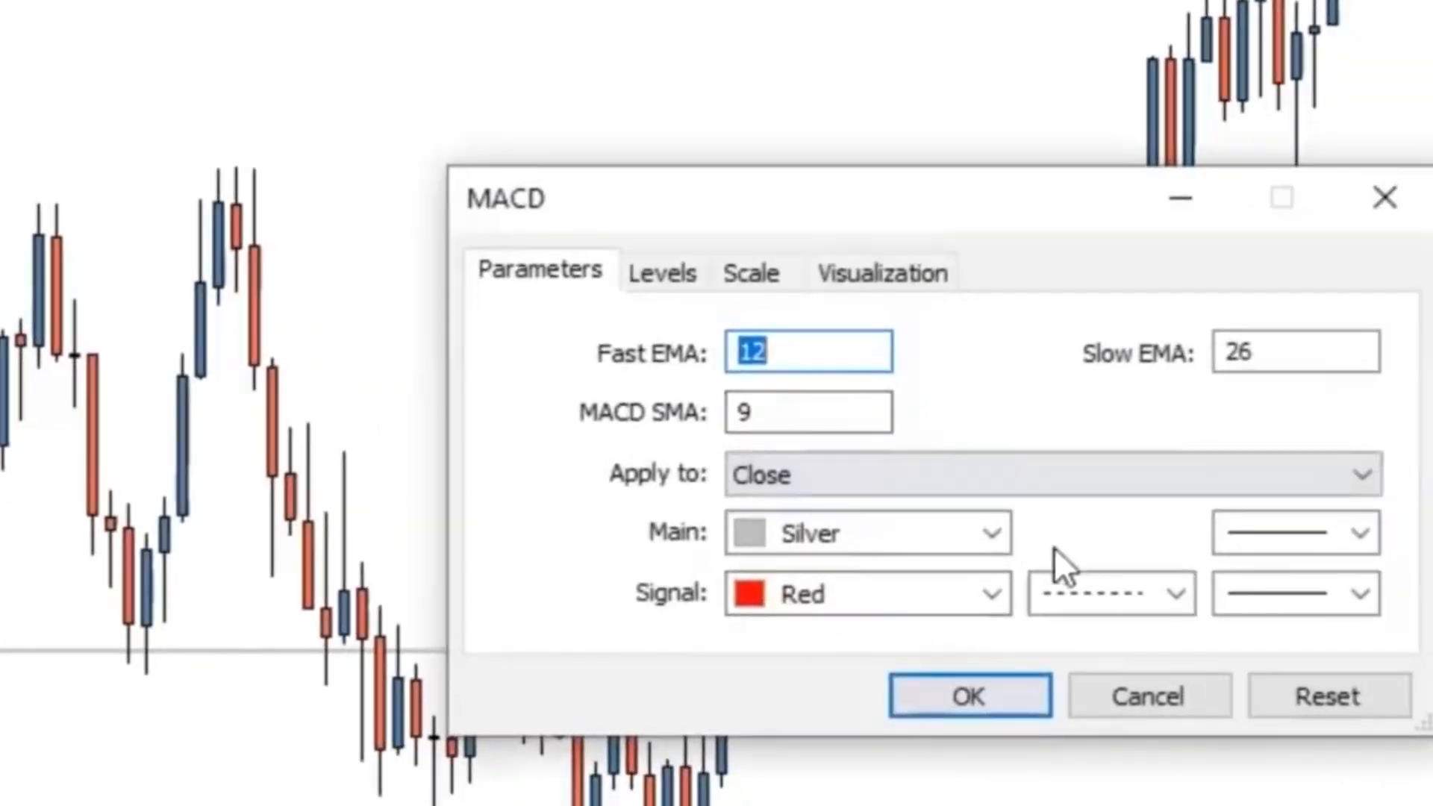
{"action": "left_click", "coordinate": [987, 534]}
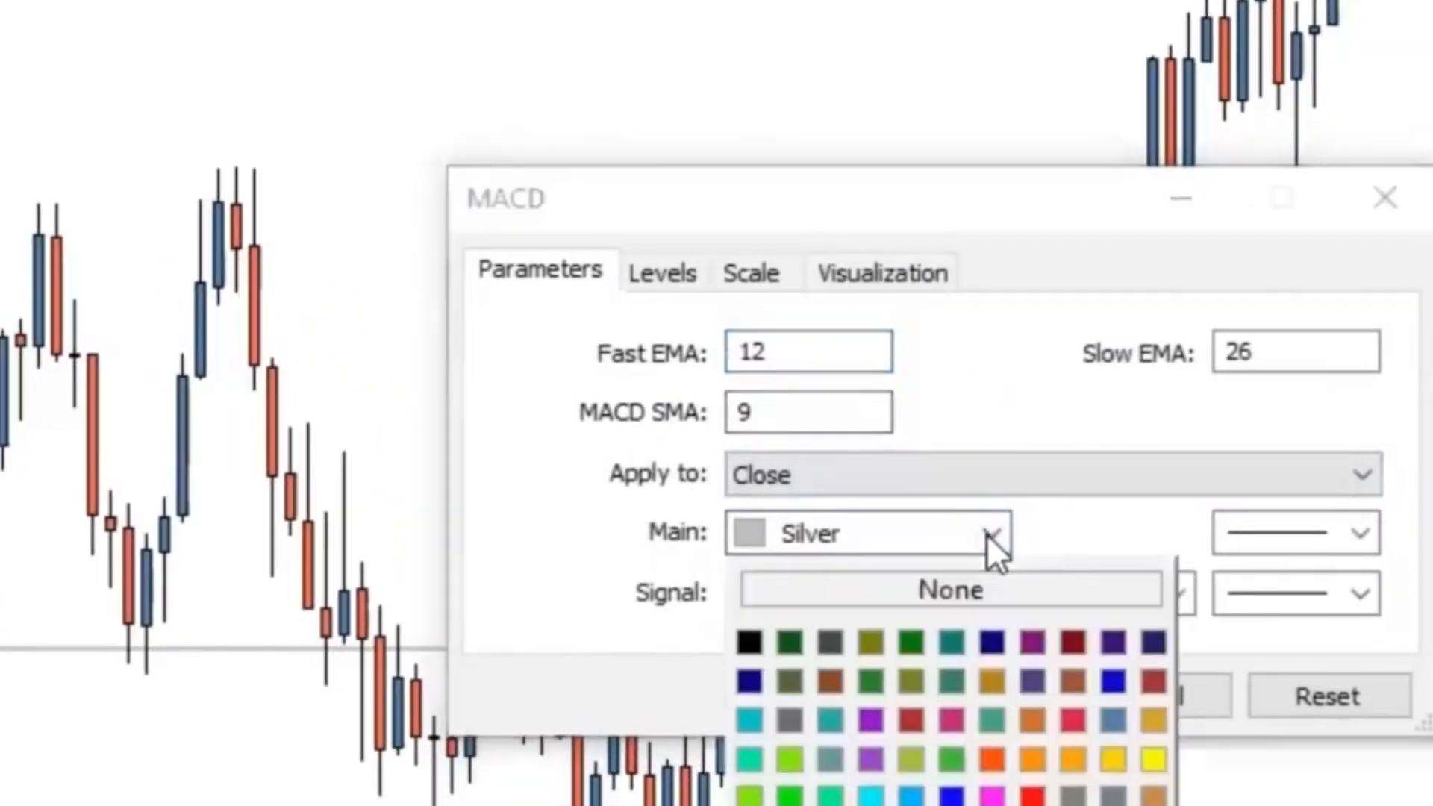
{"action": "left_click", "coordinate": [978, 612]}
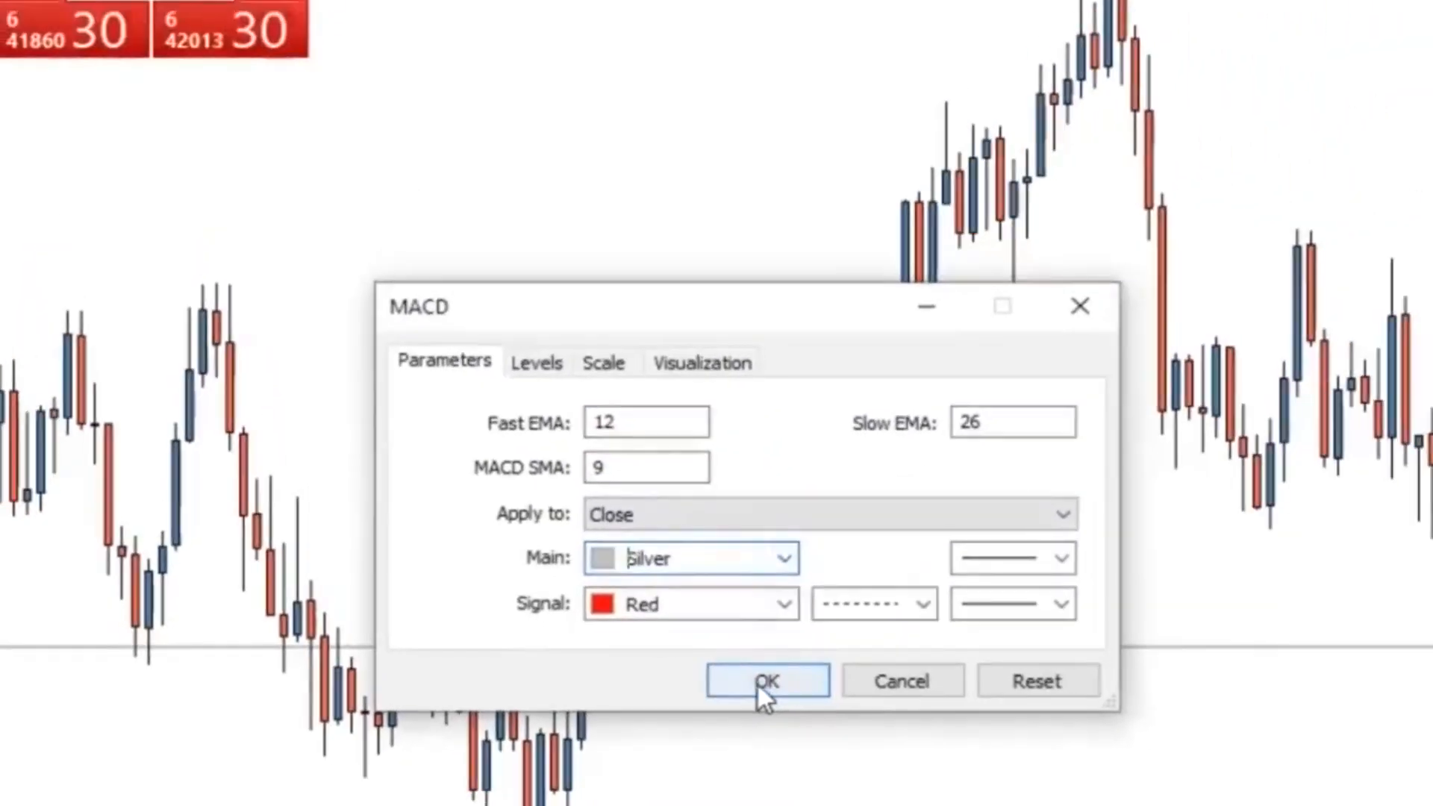
{"action": "left_click", "coordinate": [757, 683]}
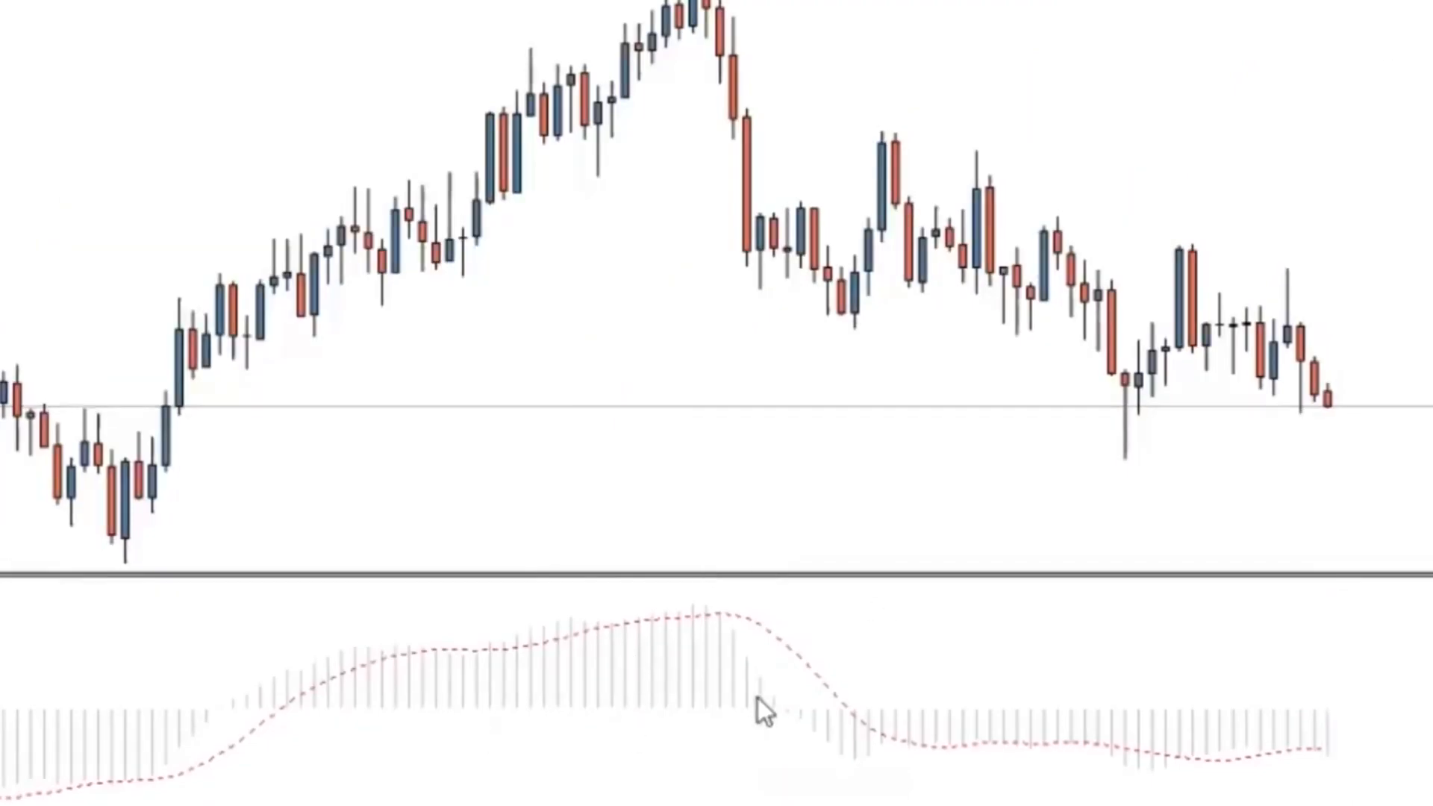
Step: Change the main color of the MACD indicator to SteelBlue in its properties
{"action": "mouse_move", "coordinate": [692, 675]}
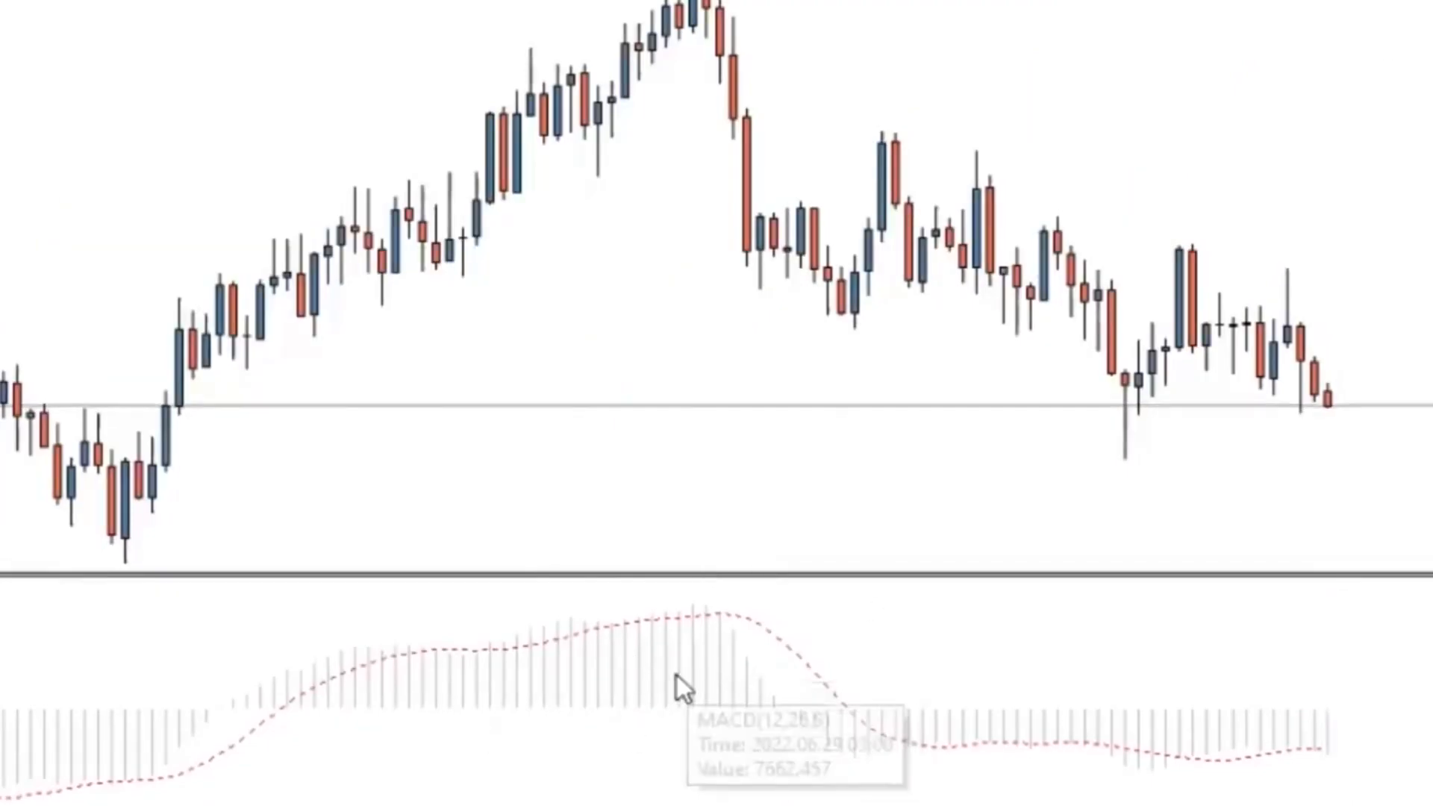
{"action": "right_click", "coordinate": [676, 676]}
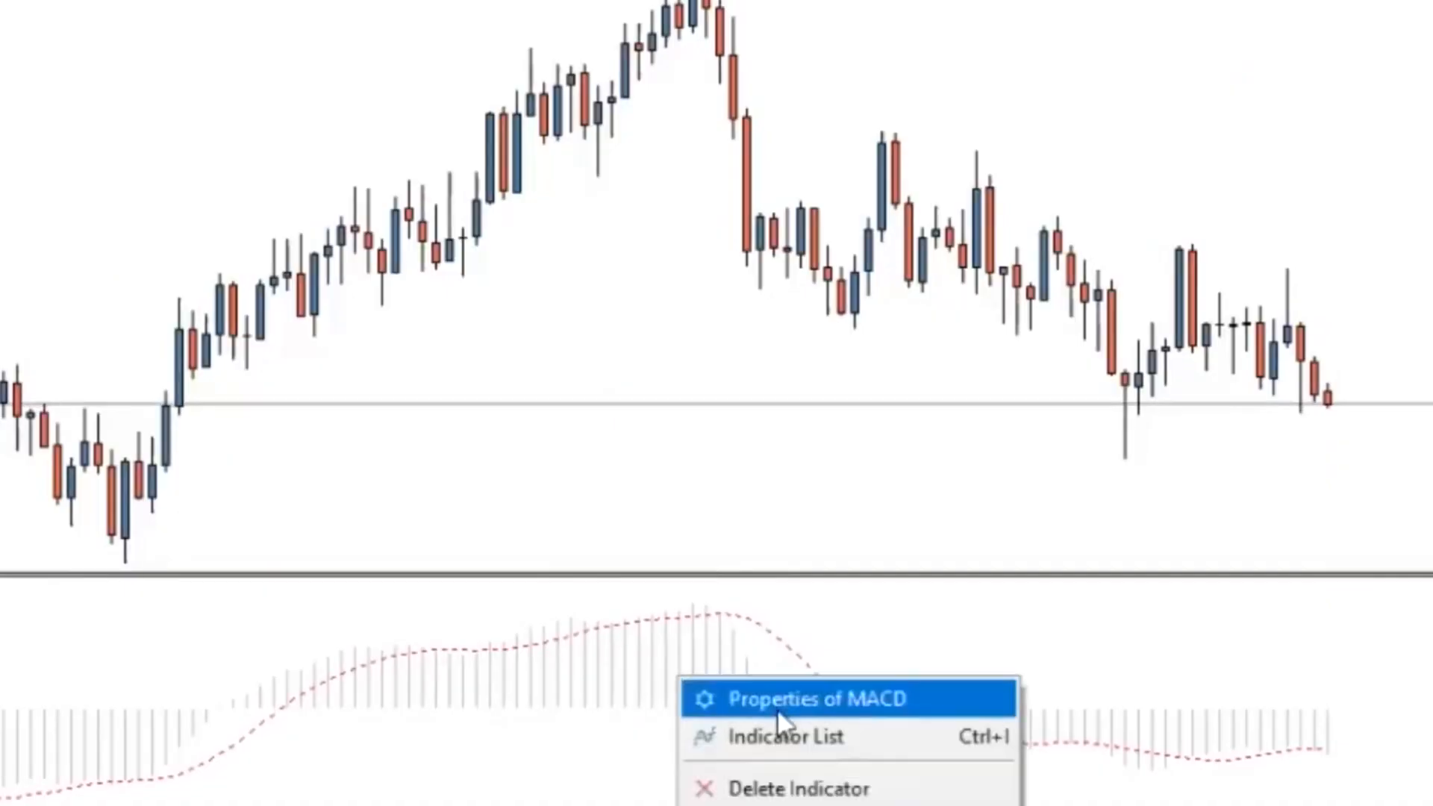
{"action": "left_click", "coordinate": [762, 701]}
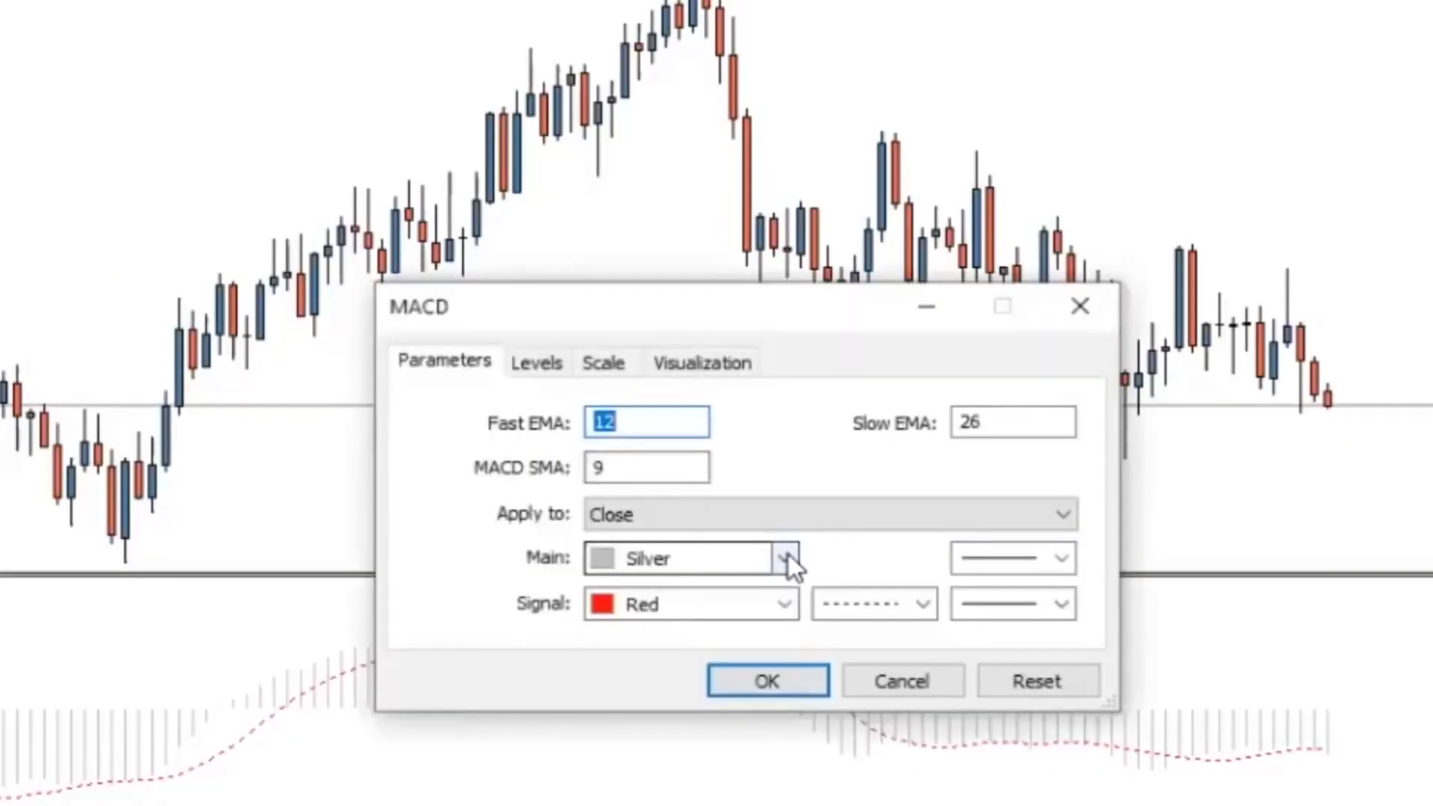
{"action": "left_click", "coordinate": [787, 556]}
{"action": "left_click", "coordinate": [867, 701]}
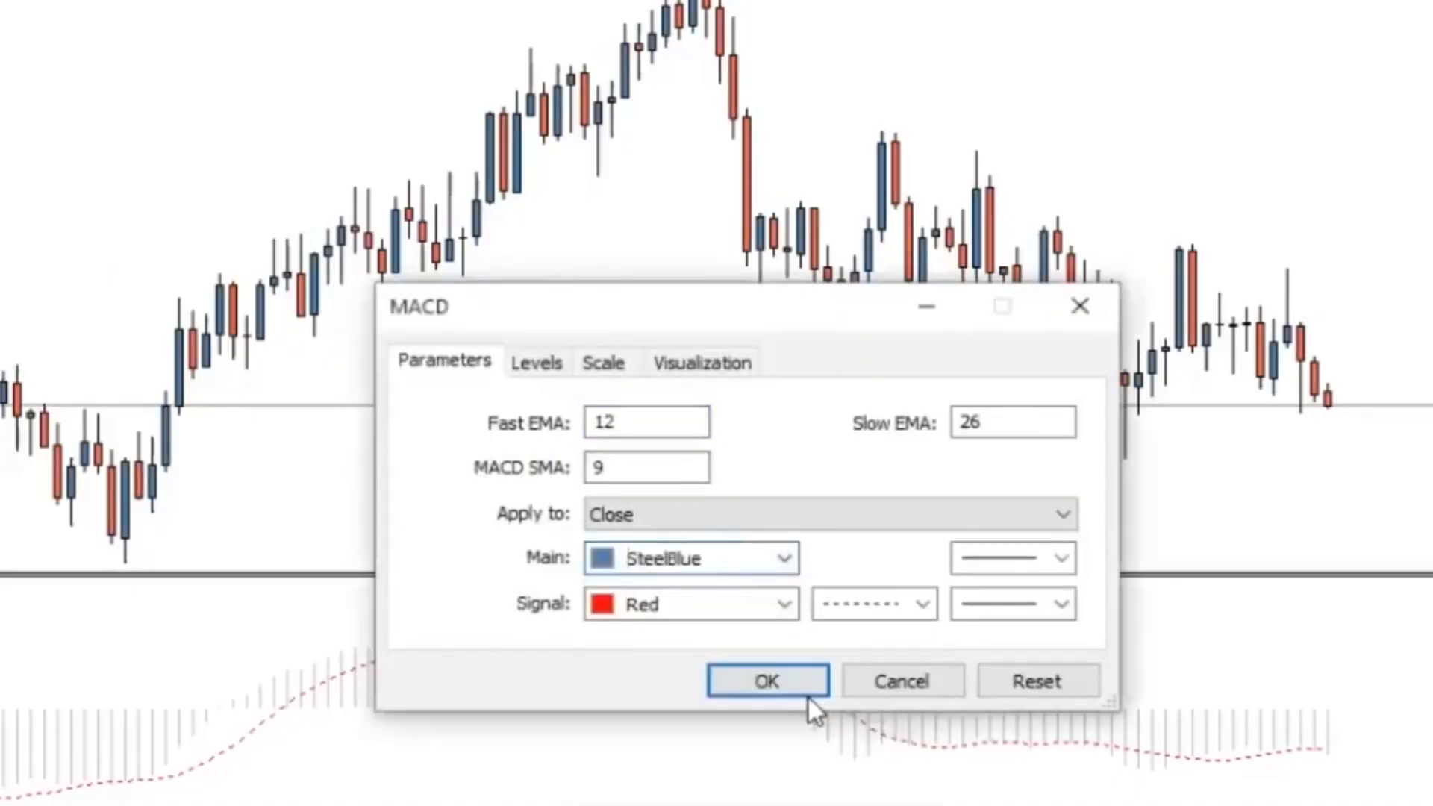
{"action": "left_click", "coordinate": [787, 685]}
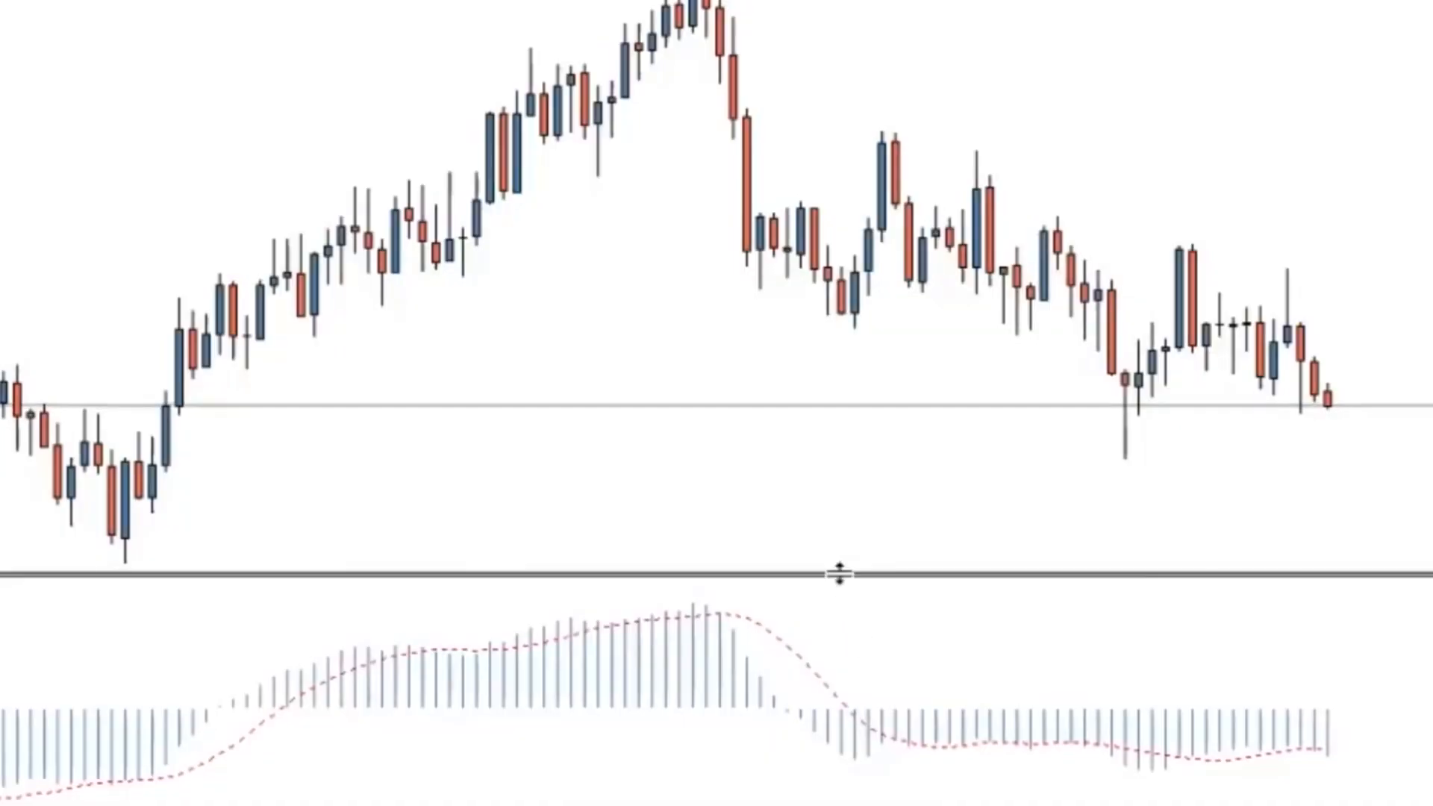
Step: Reduce the height of the MACD subwindow to give the price chart more room
{"action": "left_click_drag", "start_coordinate": [838, 574], "coordinate": [858, 735]}
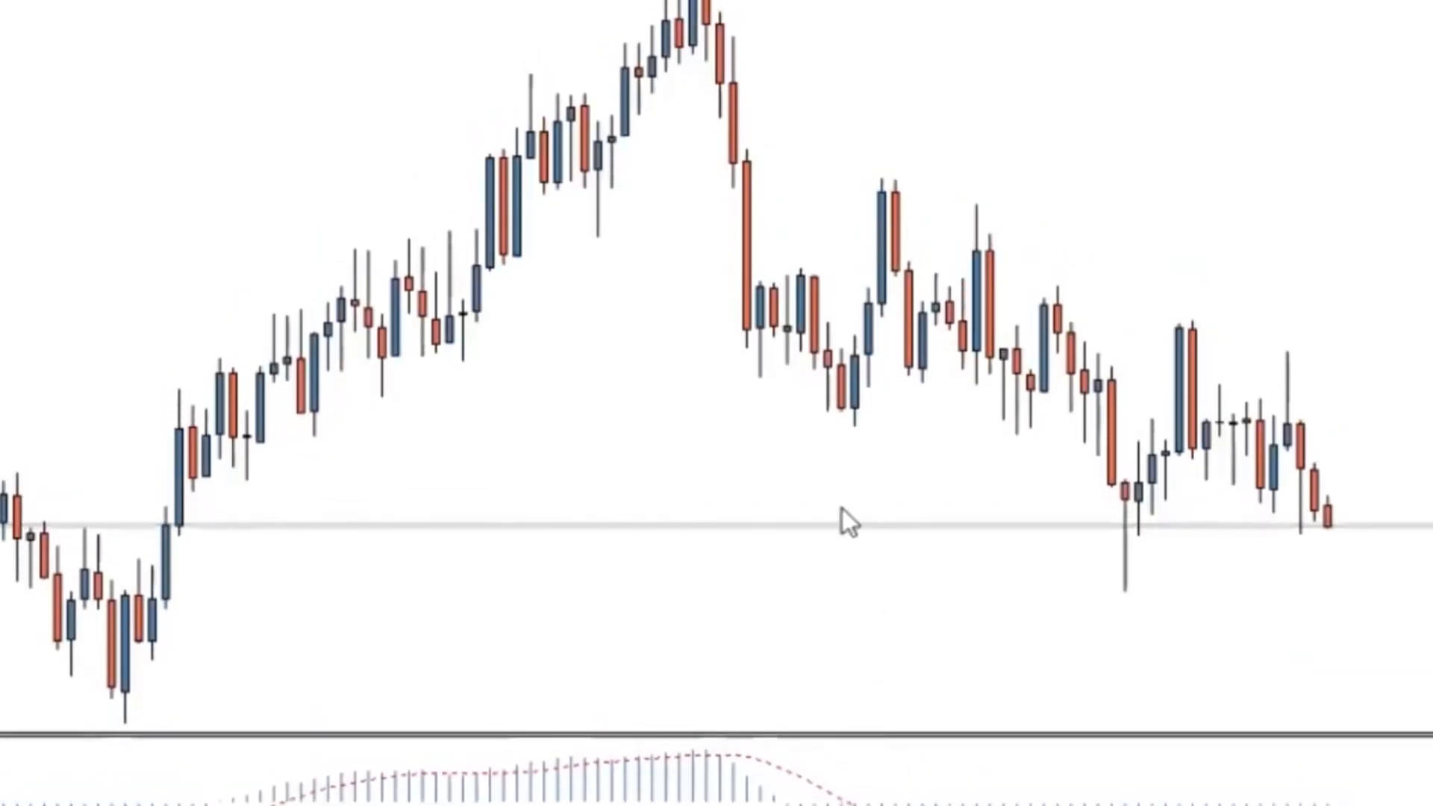
{"action": "left_click_drag", "start_coordinate": [682, 480], "coordinate": [535, 437]}
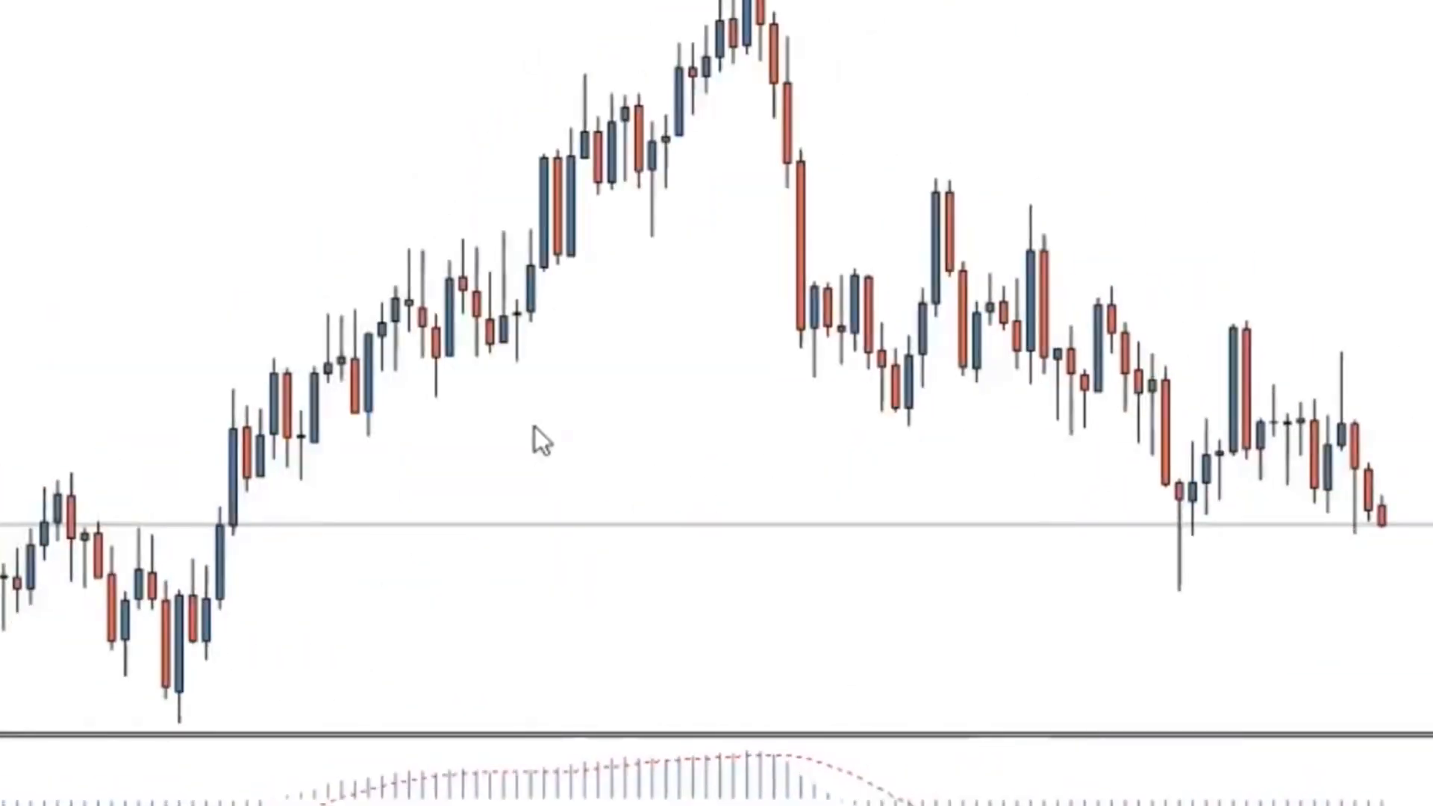
{"action": "key", "text": "plus"}
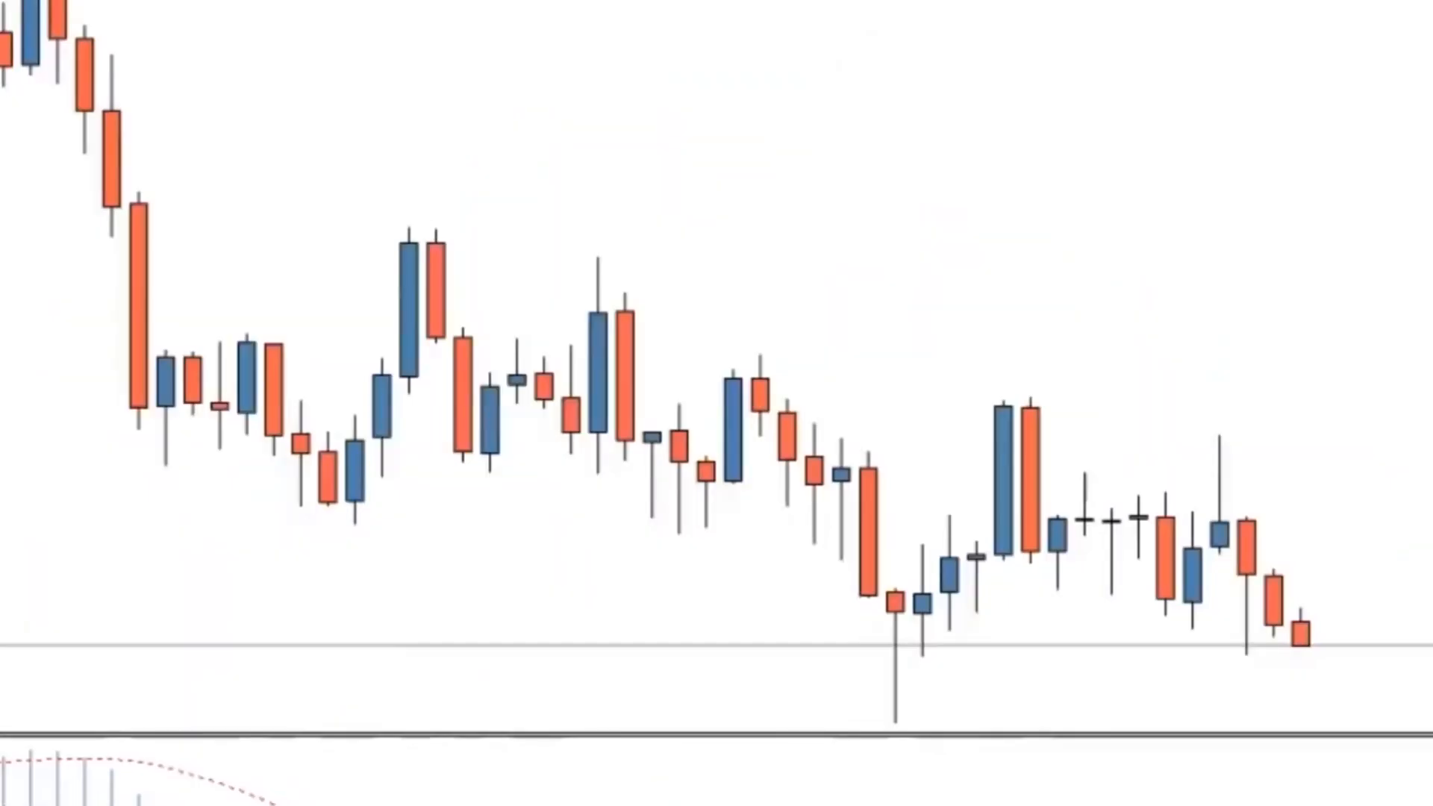
{"action": "key", "text": "minus"}
{"action": "key", "text": "minus"}
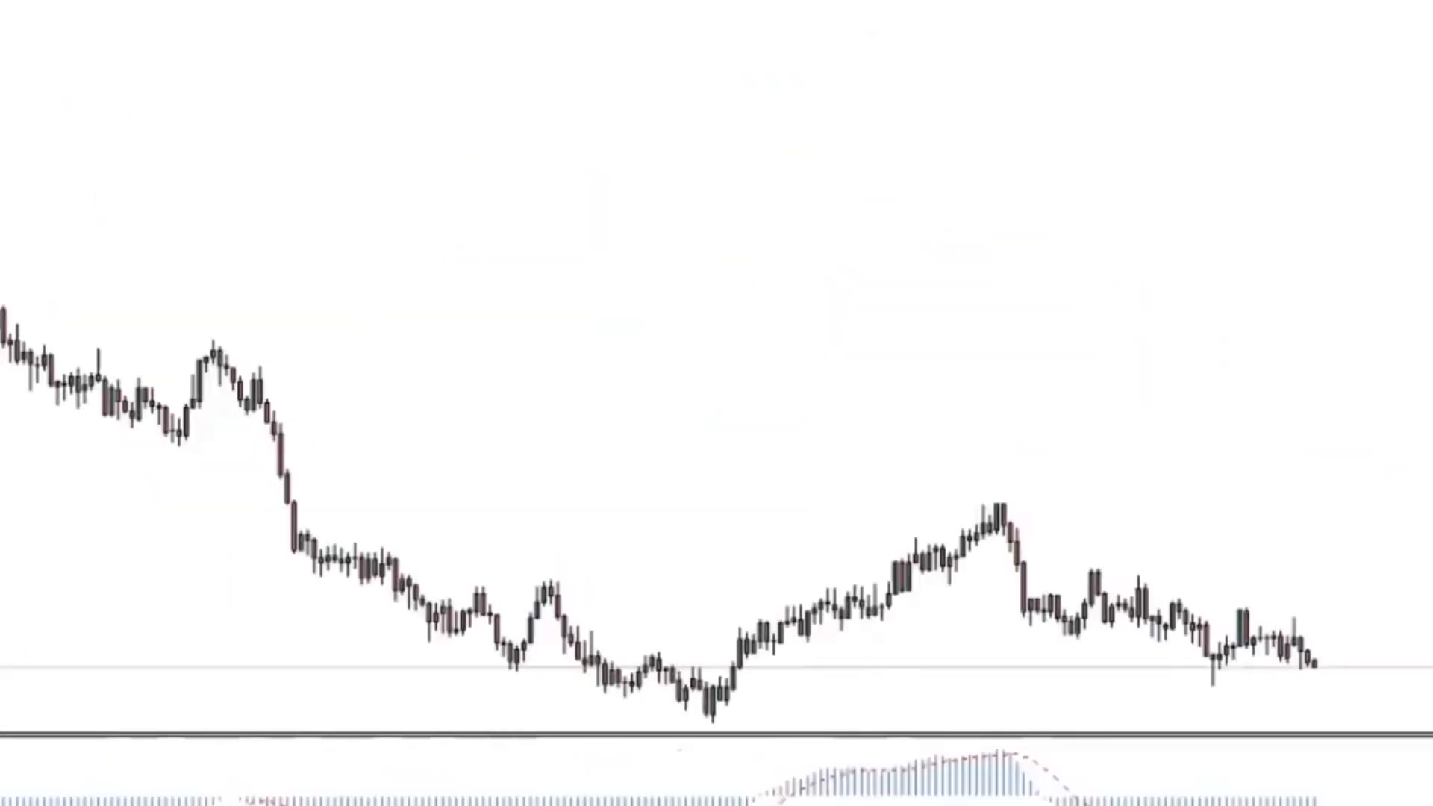
{"action": "key", "text": "plus"}
{"action": "key", "text": "plus"}
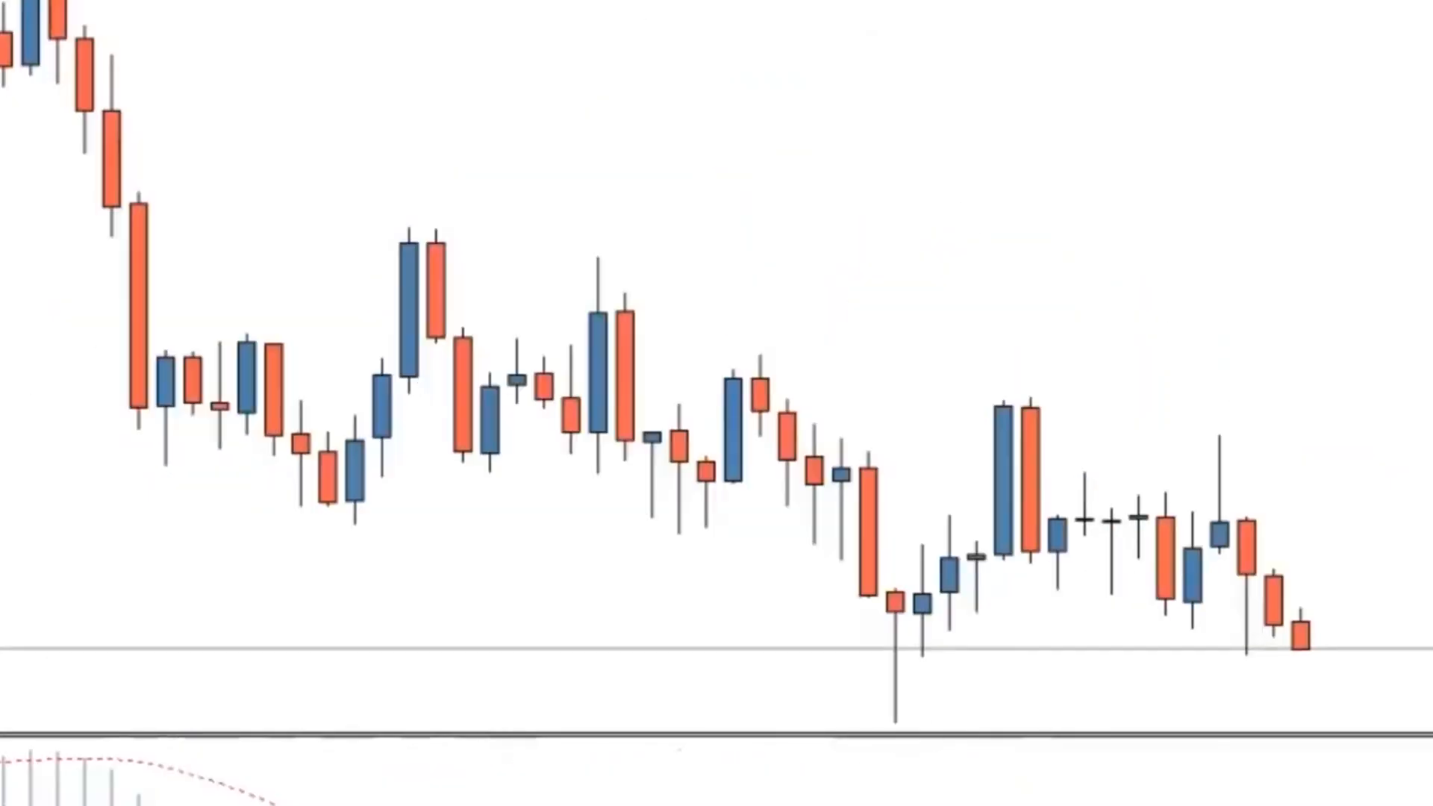
{"action": "key", "text": "minus"}
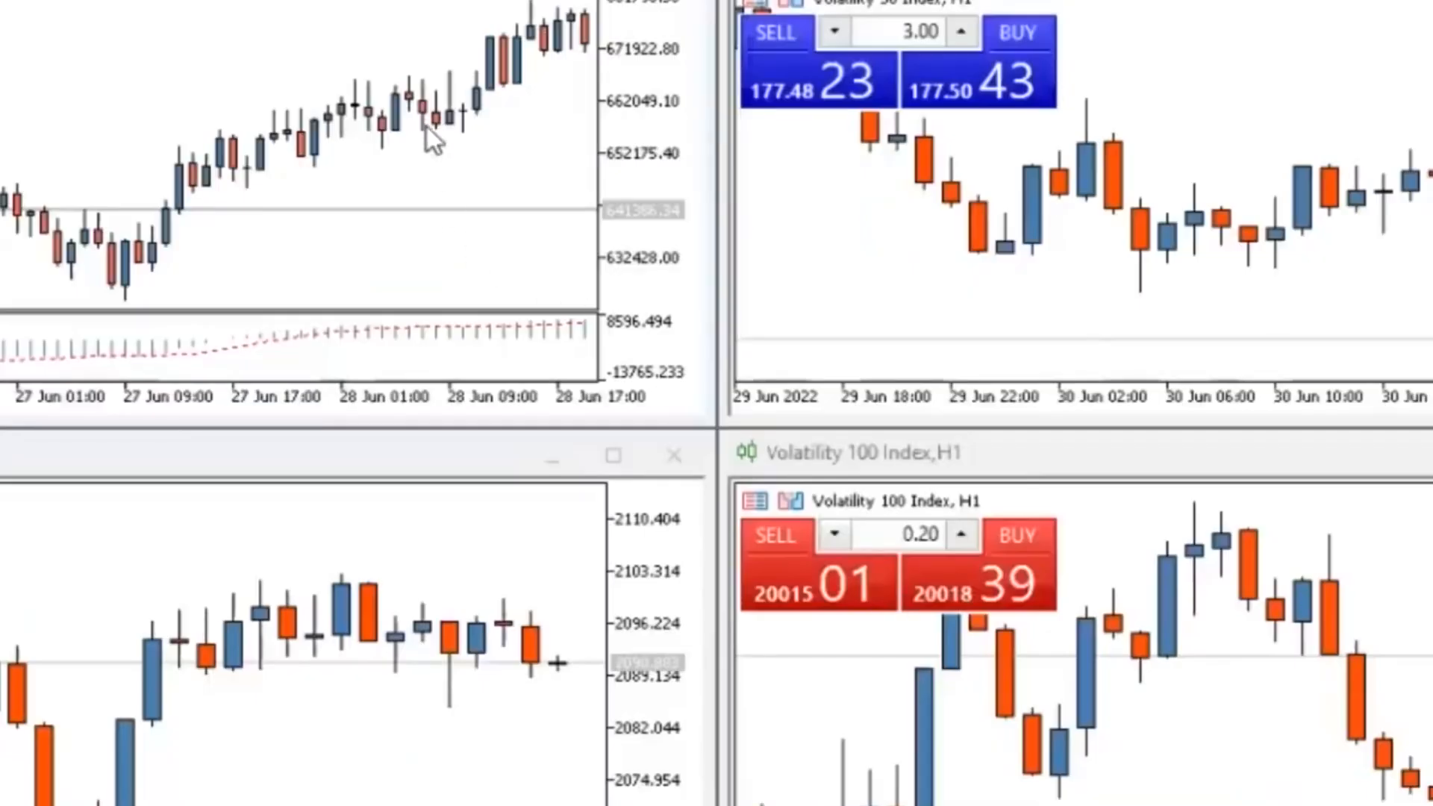
Step: Save the settings of the chart with the MACD indicator as a template named MACD
{"action": "mouse_move", "coordinate": [423, 121]}
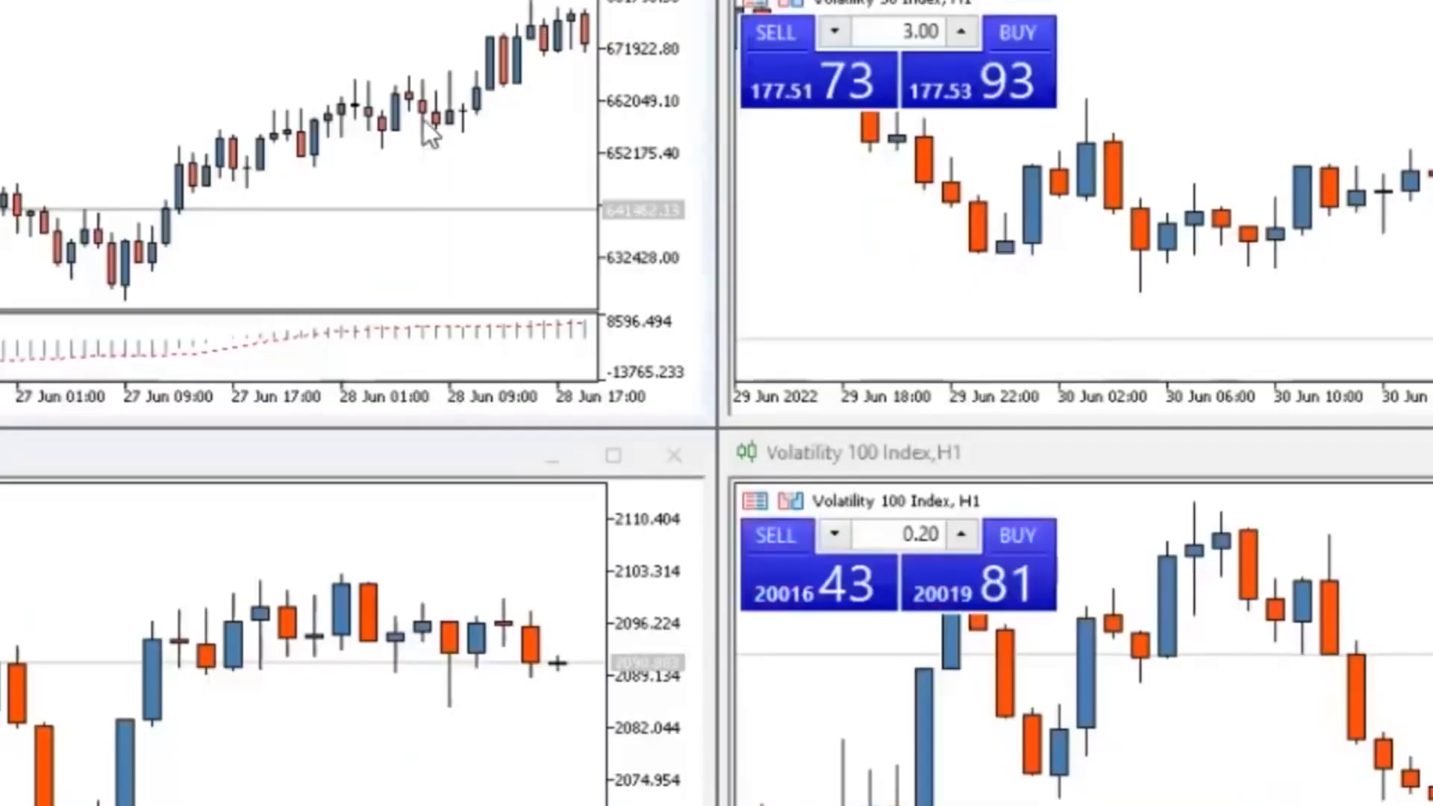
{"action": "right_click", "coordinate": [423, 120]}
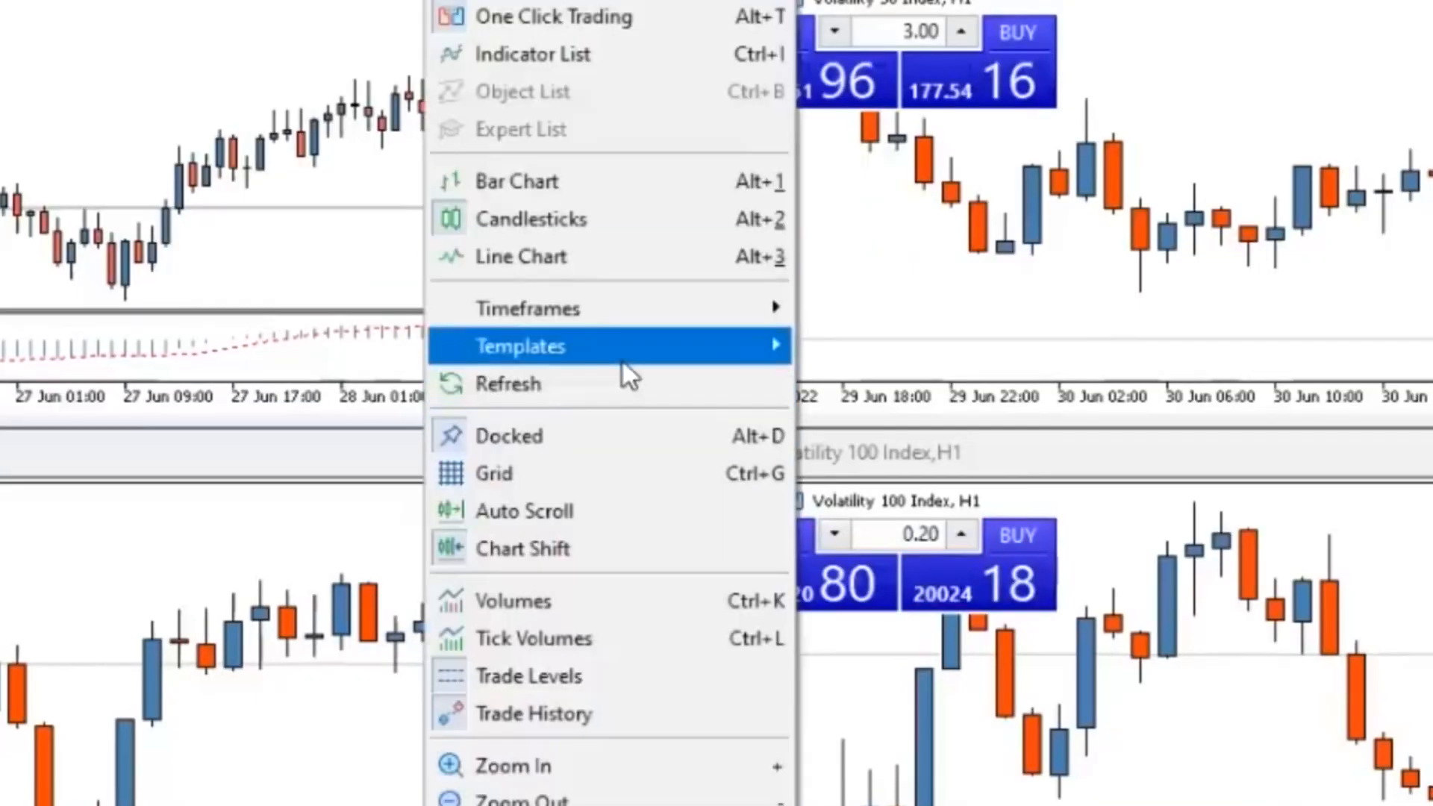
{"action": "mouse_move", "coordinate": [623, 361]}
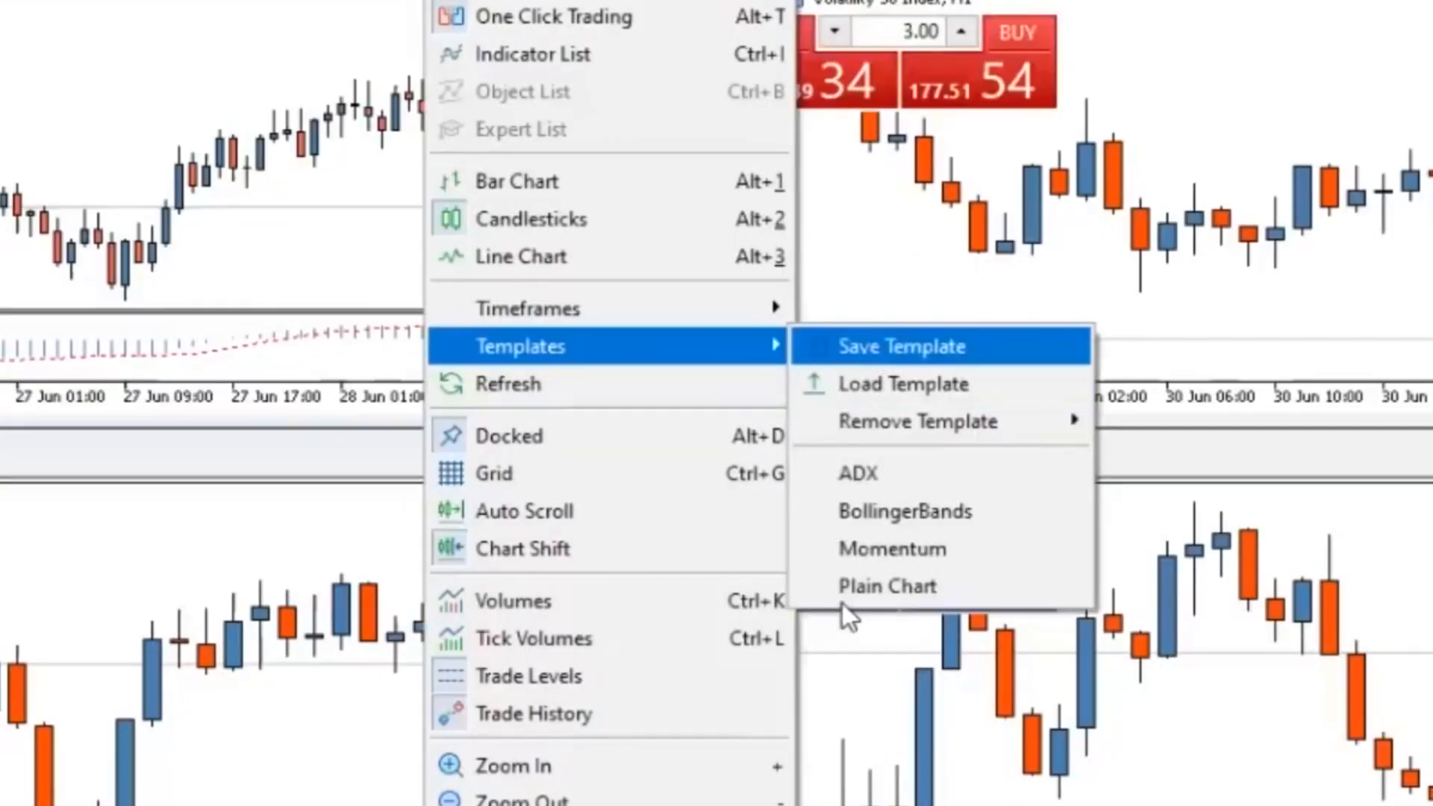
{"action": "key", "text": "Return"}
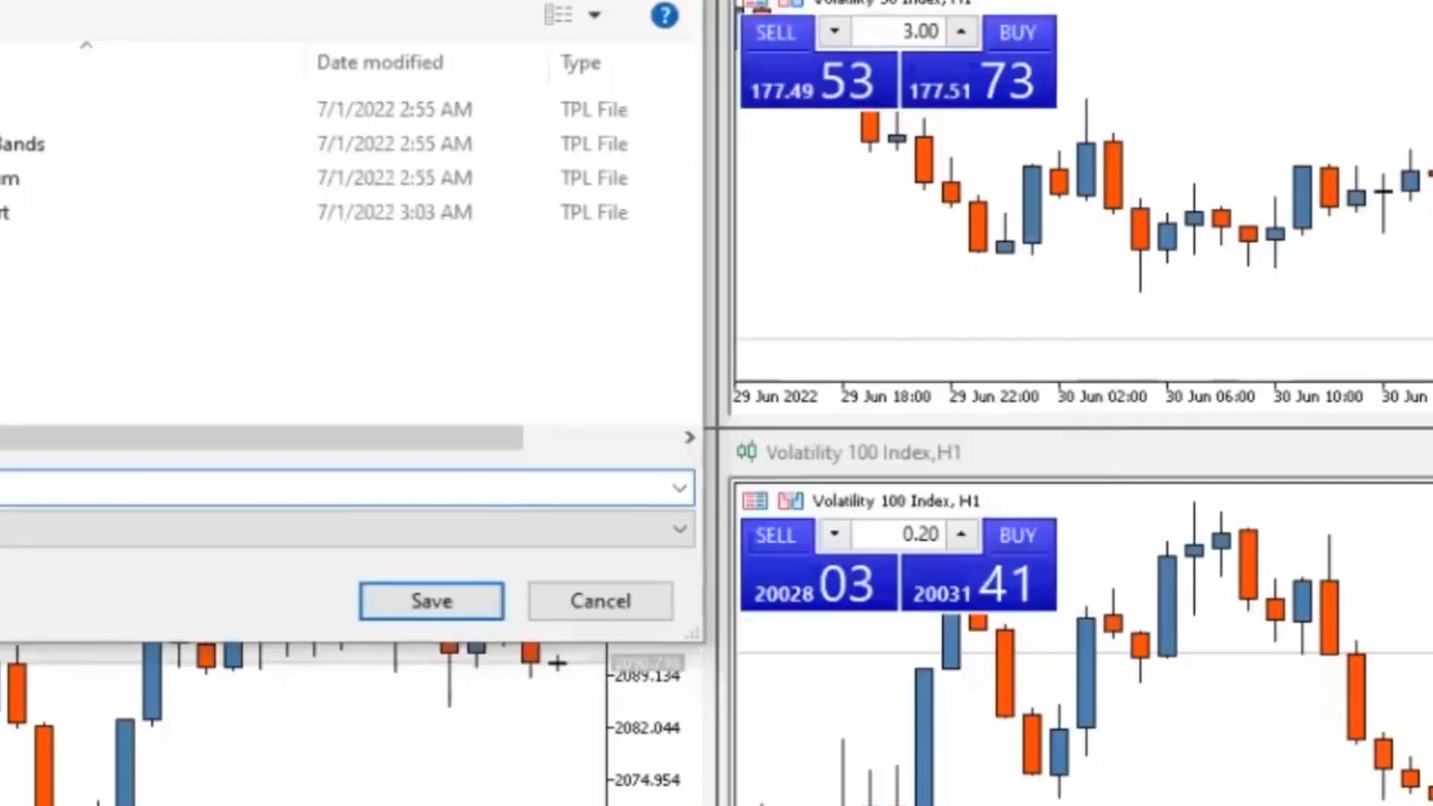
{"action": "left_click", "coordinate": [429, 587]}
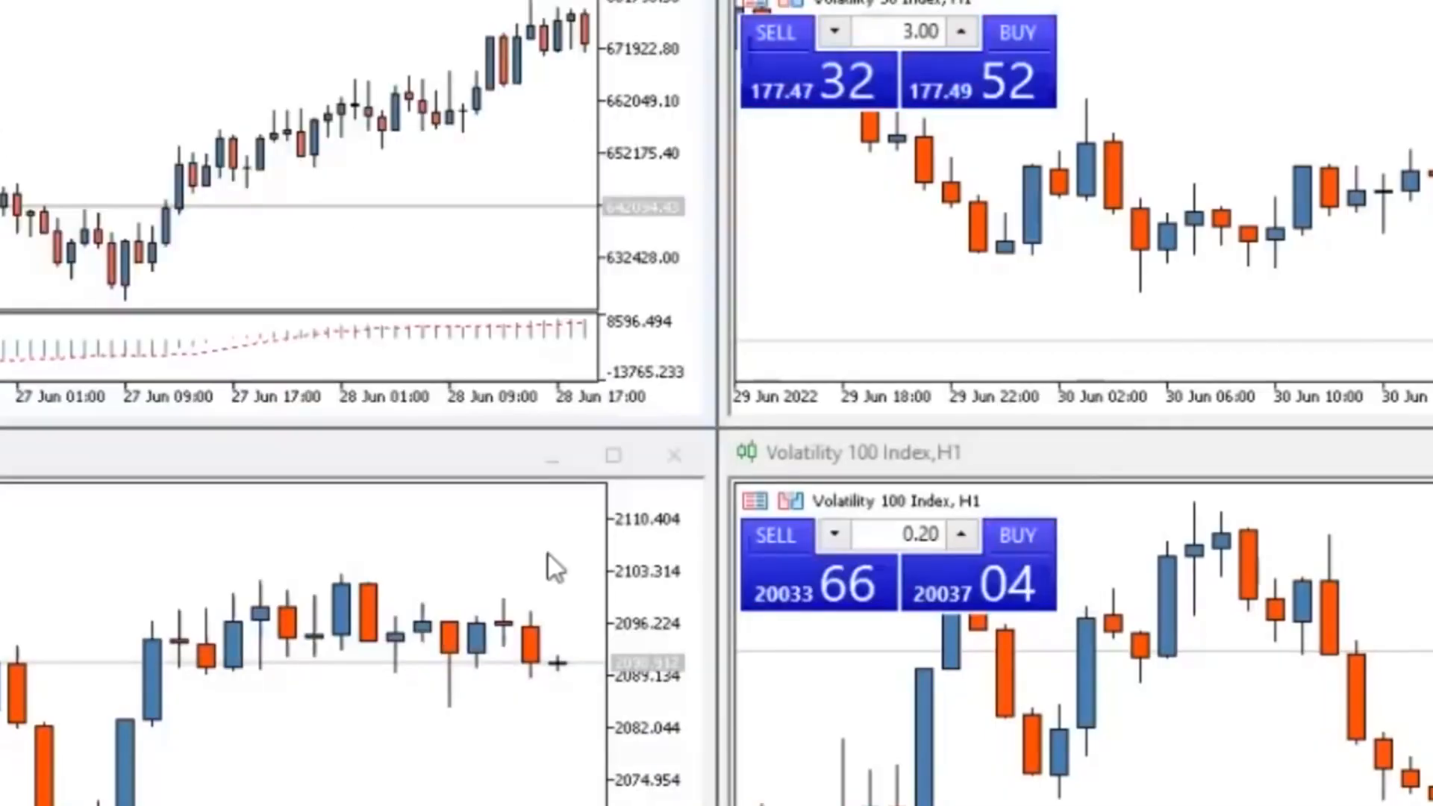
Step: Apply the MACD template to the three other Volatility index charts
{"action": "right_click", "coordinate": [1238, 136]}
{"action": "mouse_move", "coordinate": [1336, 346]}
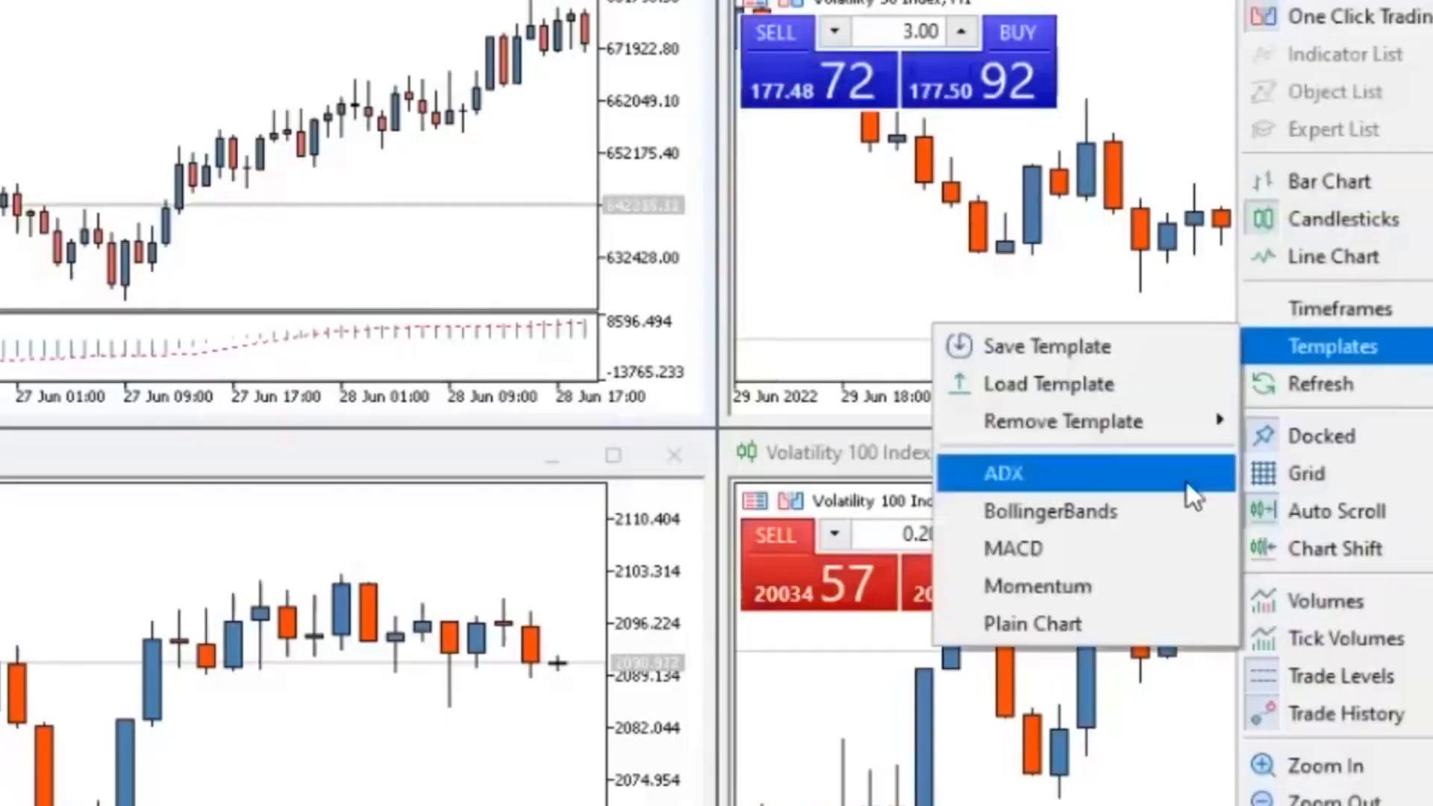
{"action": "left_click", "coordinate": [1087, 534]}
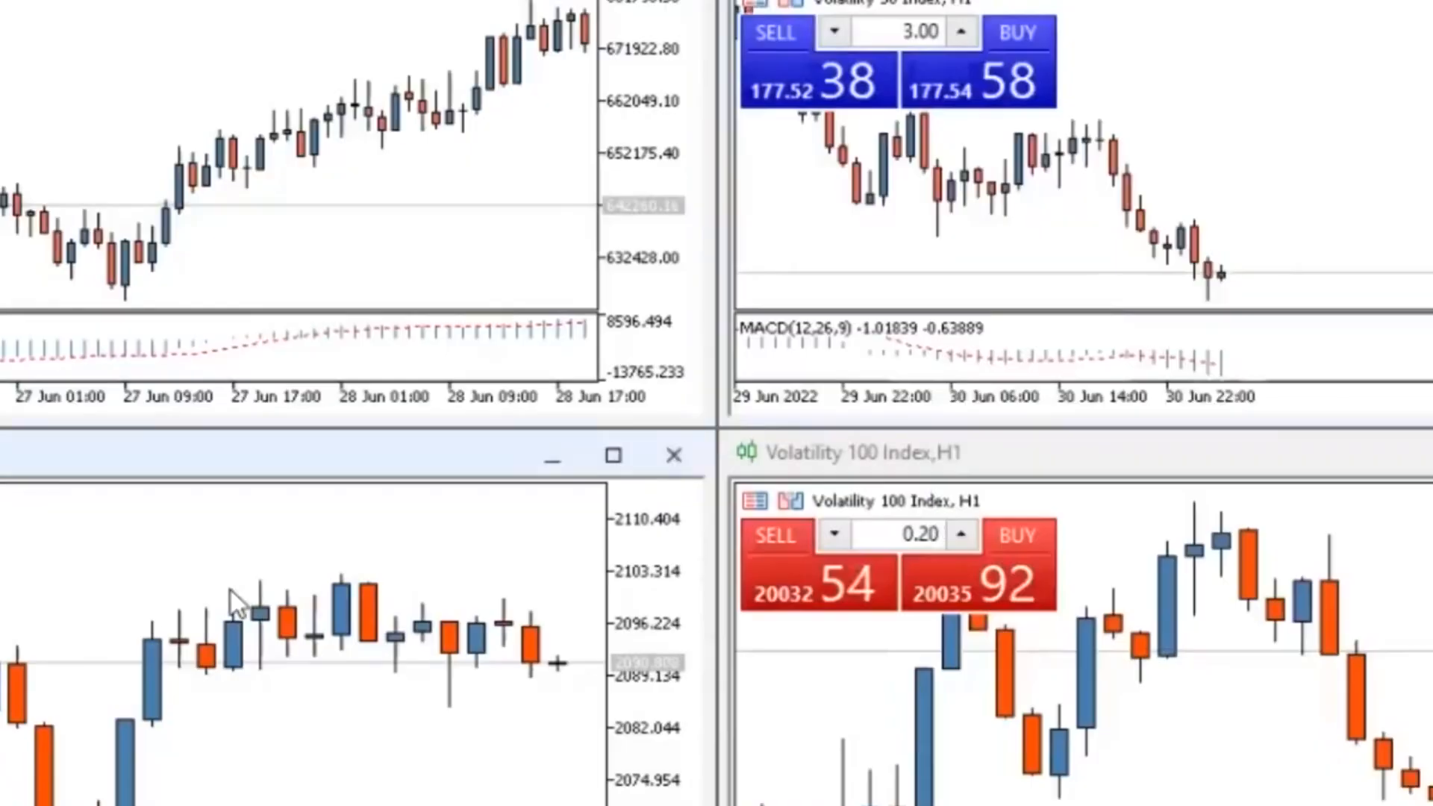
{"action": "right_click", "coordinate": [231, 589]}
{"action": "mouse_move", "coordinate": [547, 341]}
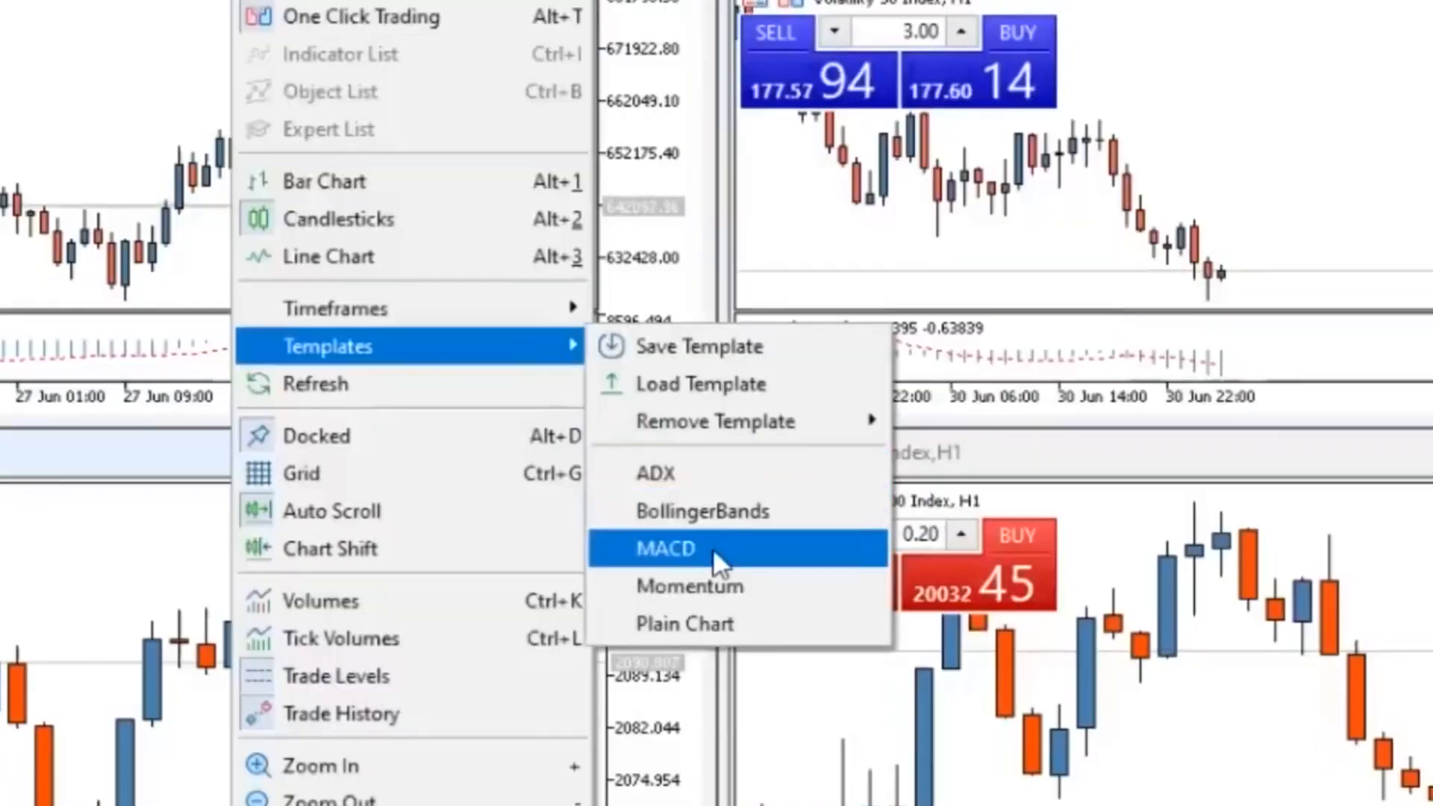
{"action": "left_click", "coordinate": [713, 548]}
{"action": "right_click", "coordinate": [1216, 590]}
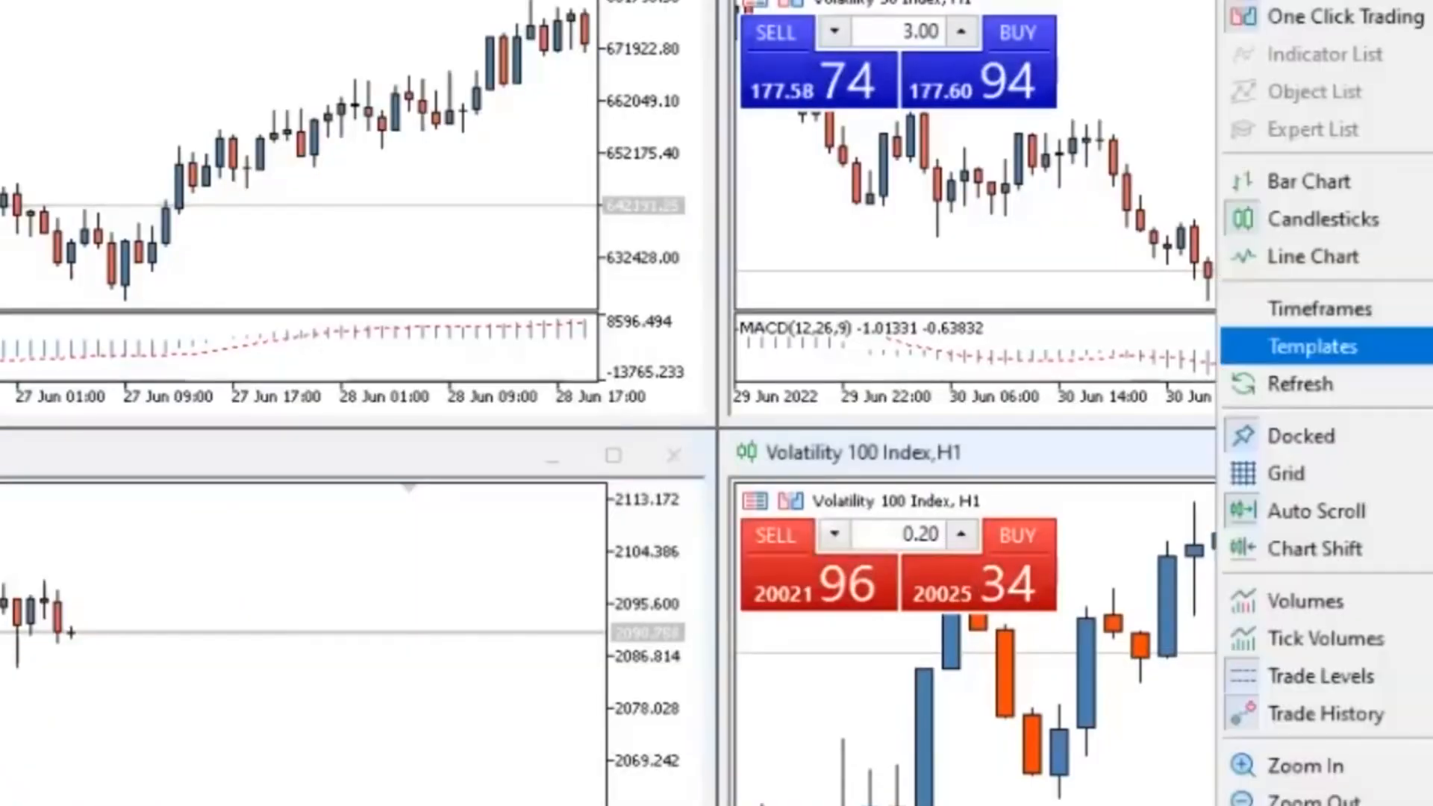
{"action": "mouse_move", "coordinate": [1268, 347]}
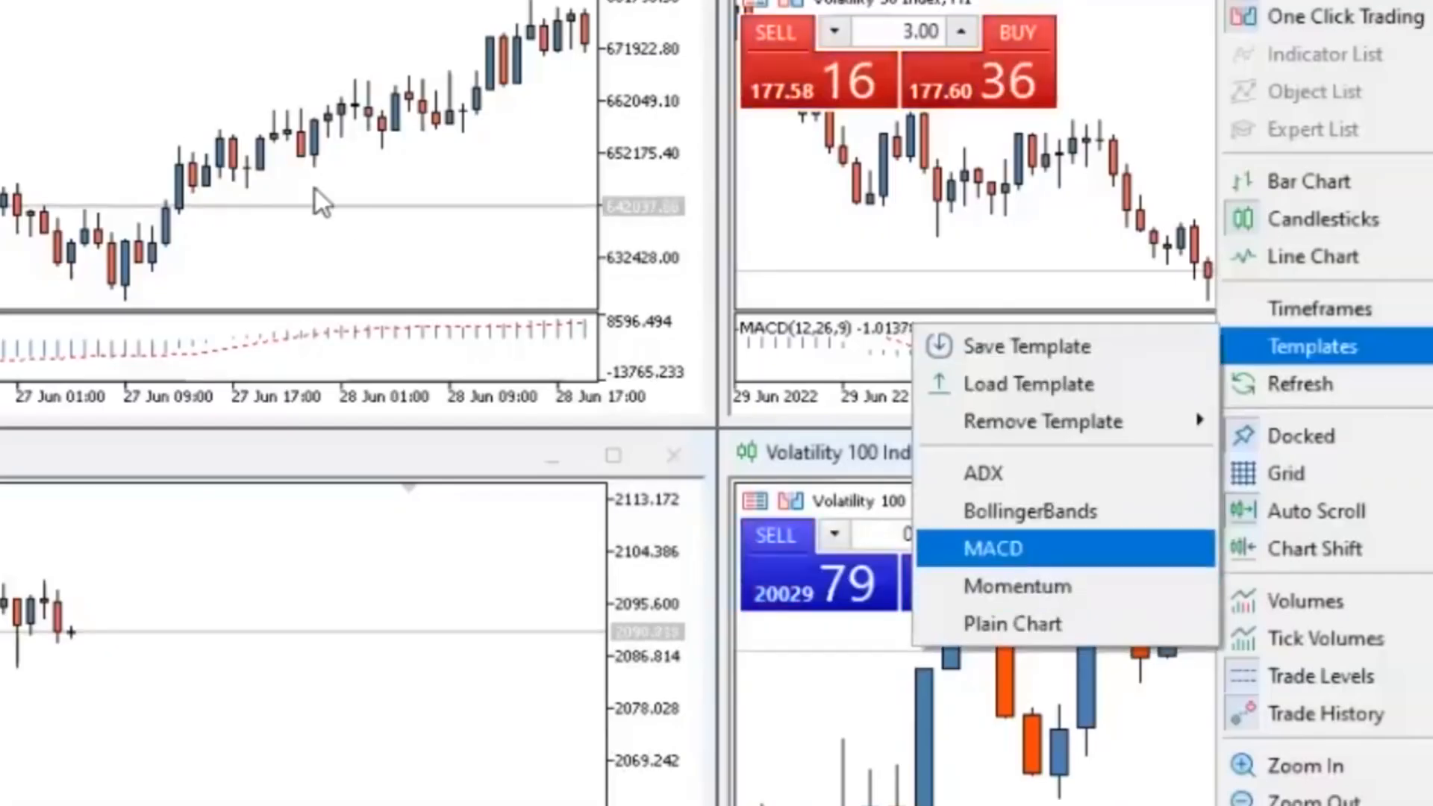
{"action": "left_click", "coordinate": [1017, 551]}
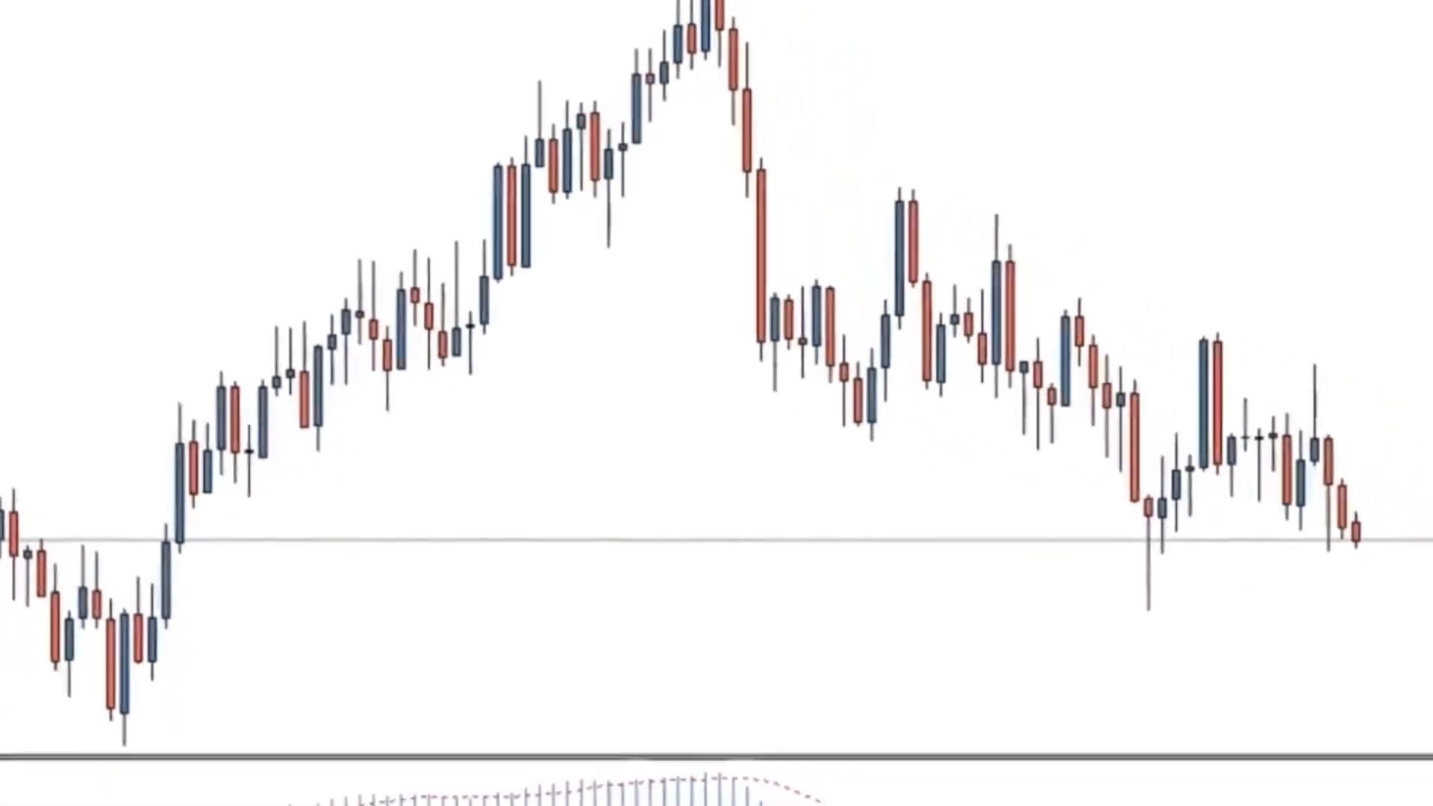
Step: Draw an arrowed line sloping down above the falling highs of the price chart and set its color to OrangeRed
{"action": "mouse_move", "coordinate": [871, 178]}
{"action": "left_mouse_down"}
{"action": "mouse_move", "coordinate": [1184, 282]}
{"action": "mouse_move", "coordinate": [1172, 287]}
{"action": "left_mouse_up"}
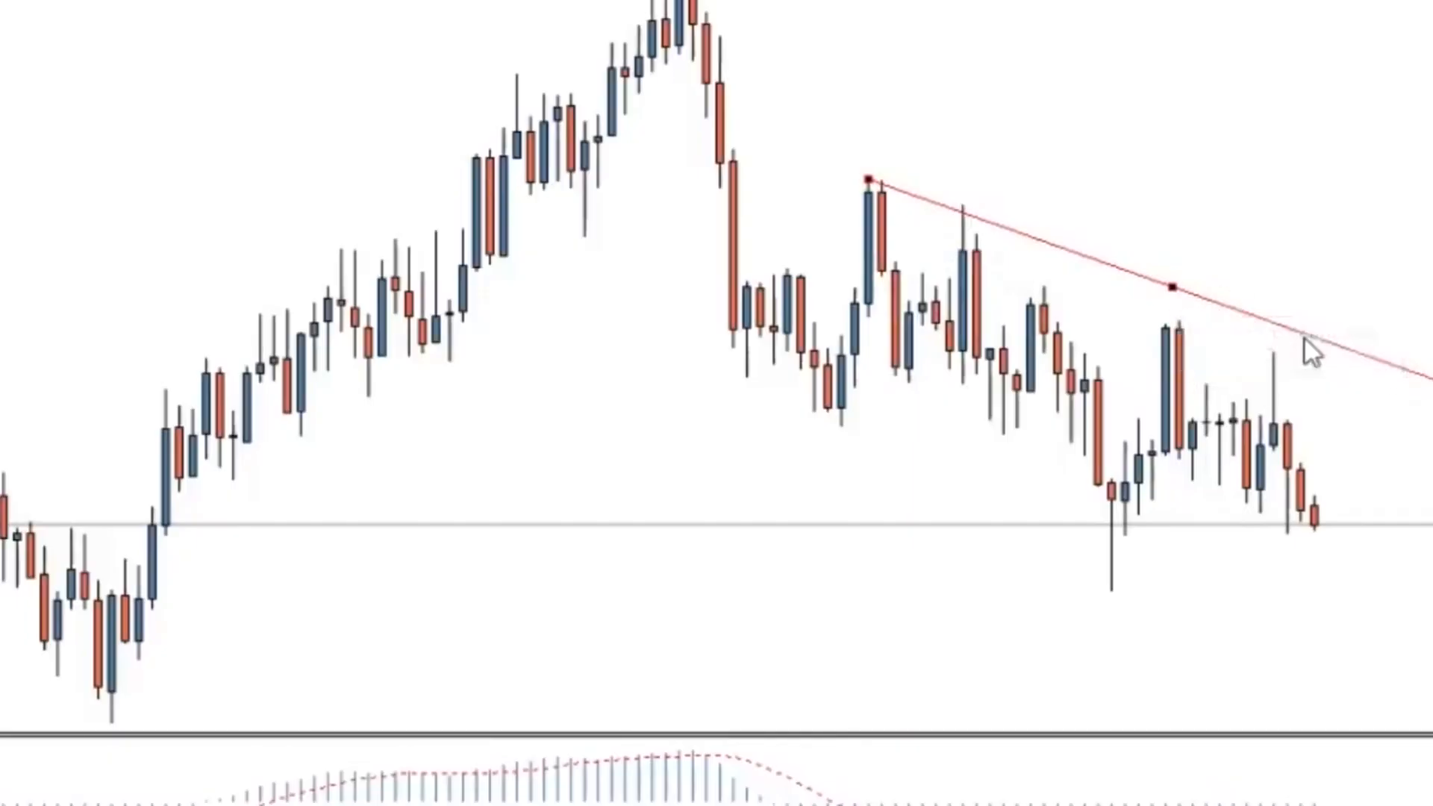
{"action": "right_click", "coordinate": [1180, 289]}
{"action": "left_click", "coordinate": [1273, 312]}
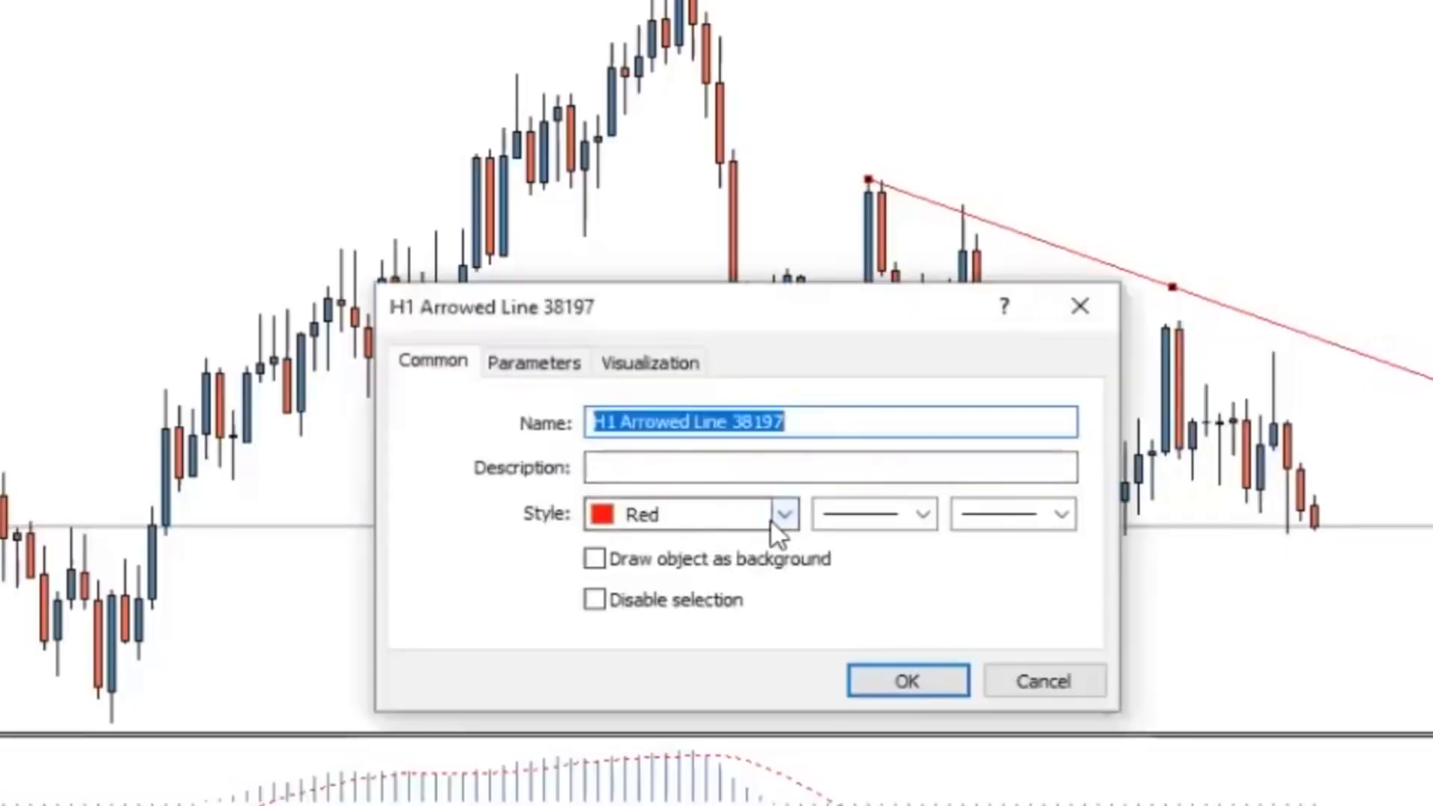
{"action": "left_click", "coordinate": [773, 522]}
{"action": "left_click", "coordinate": [790, 687]}
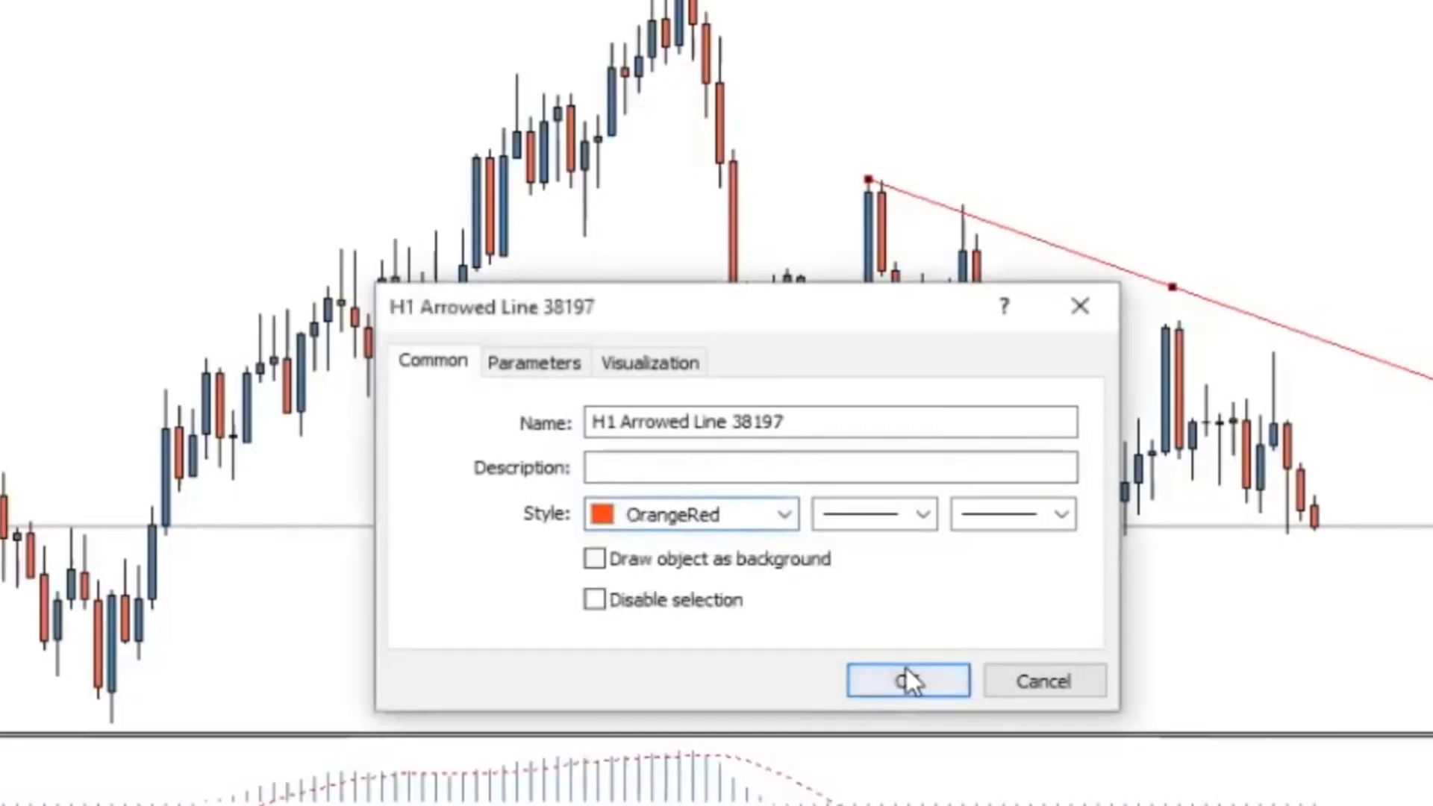
{"action": "left_click", "coordinate": [907, 677]}
Step: Move the arrowed line into the empty area below the candles and deselect it
{"action": "left_click_drag", "start_coordinate": [1175, 288], "coordinate": [581, 548]}
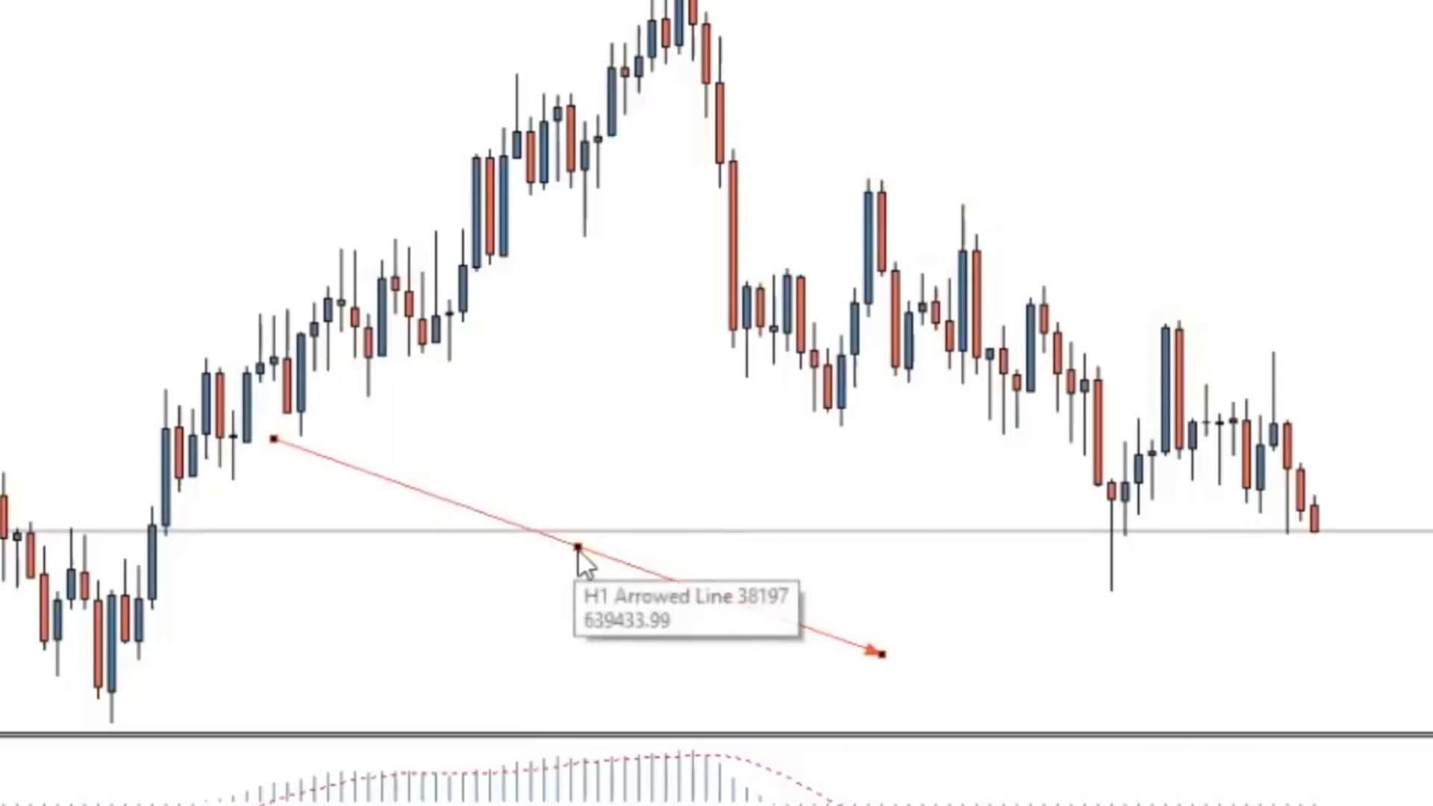
{"action": "double_click", "coordinate": [579, 553]}
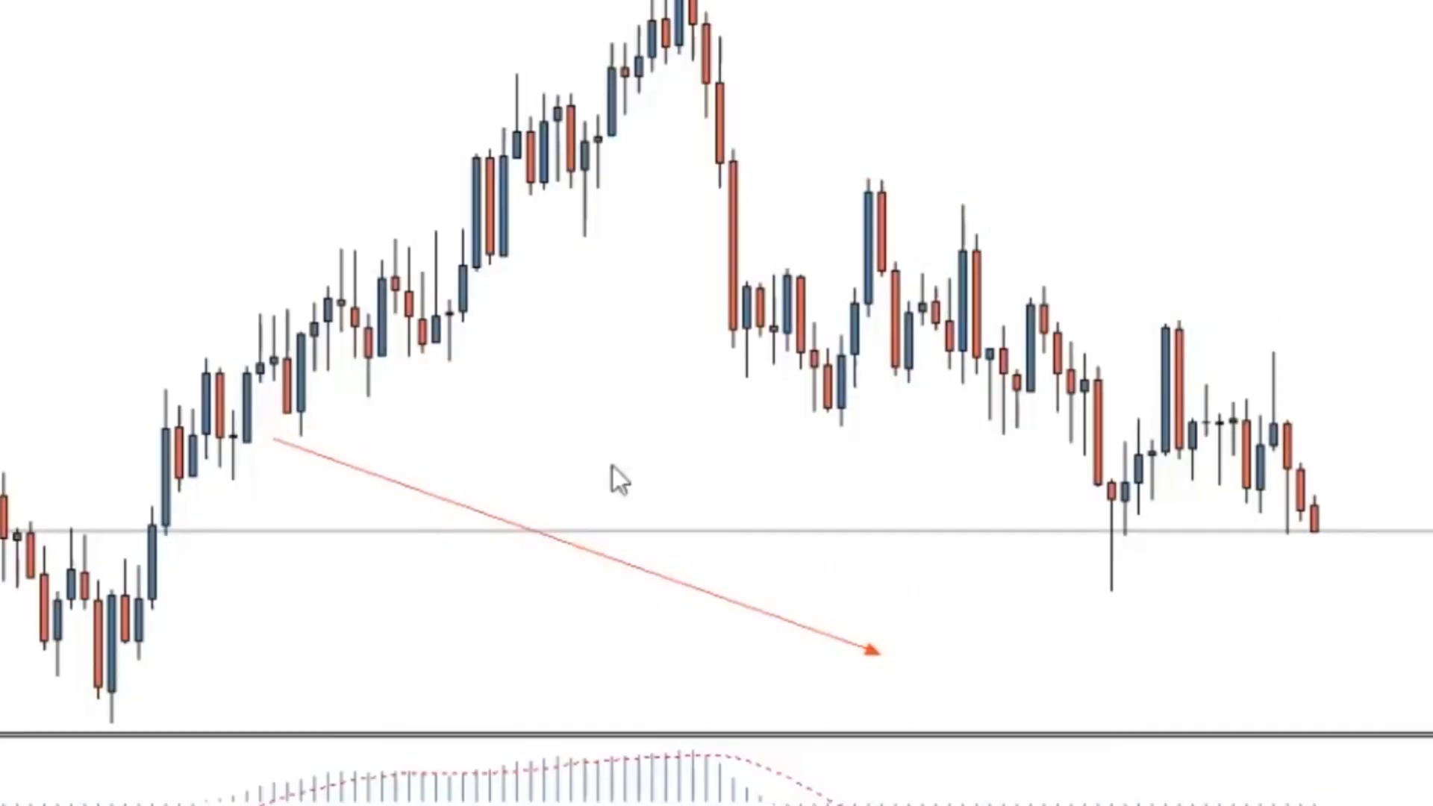
{"action": "left_click_drag", "start_coordinate": [559, 540], "coordinate": [513, 404]}
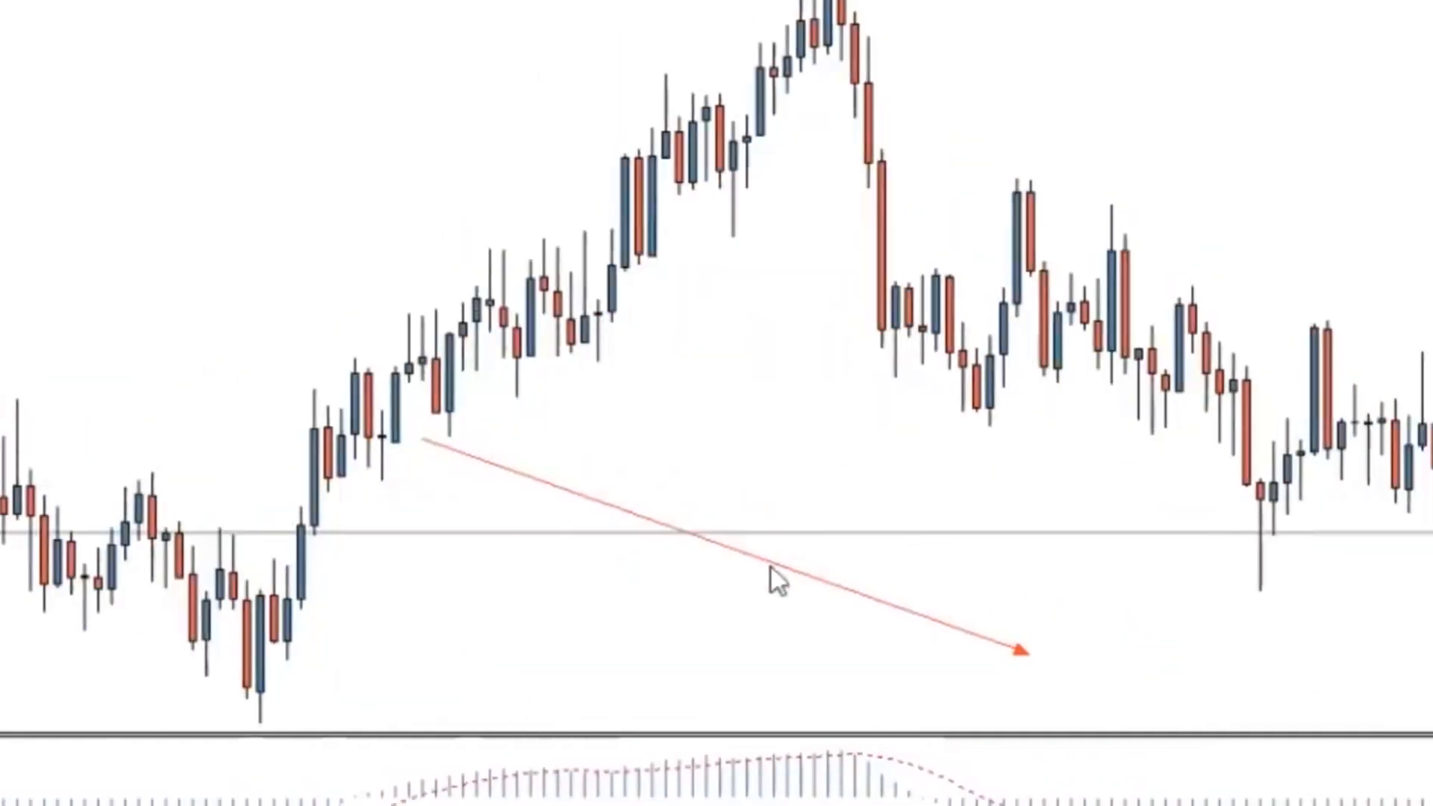
Step: Reselect the arrowed line and adjust its position and both endpoints so it slopes upward below the candles
{"action": "double_click", "coordinate": [717, 554]}
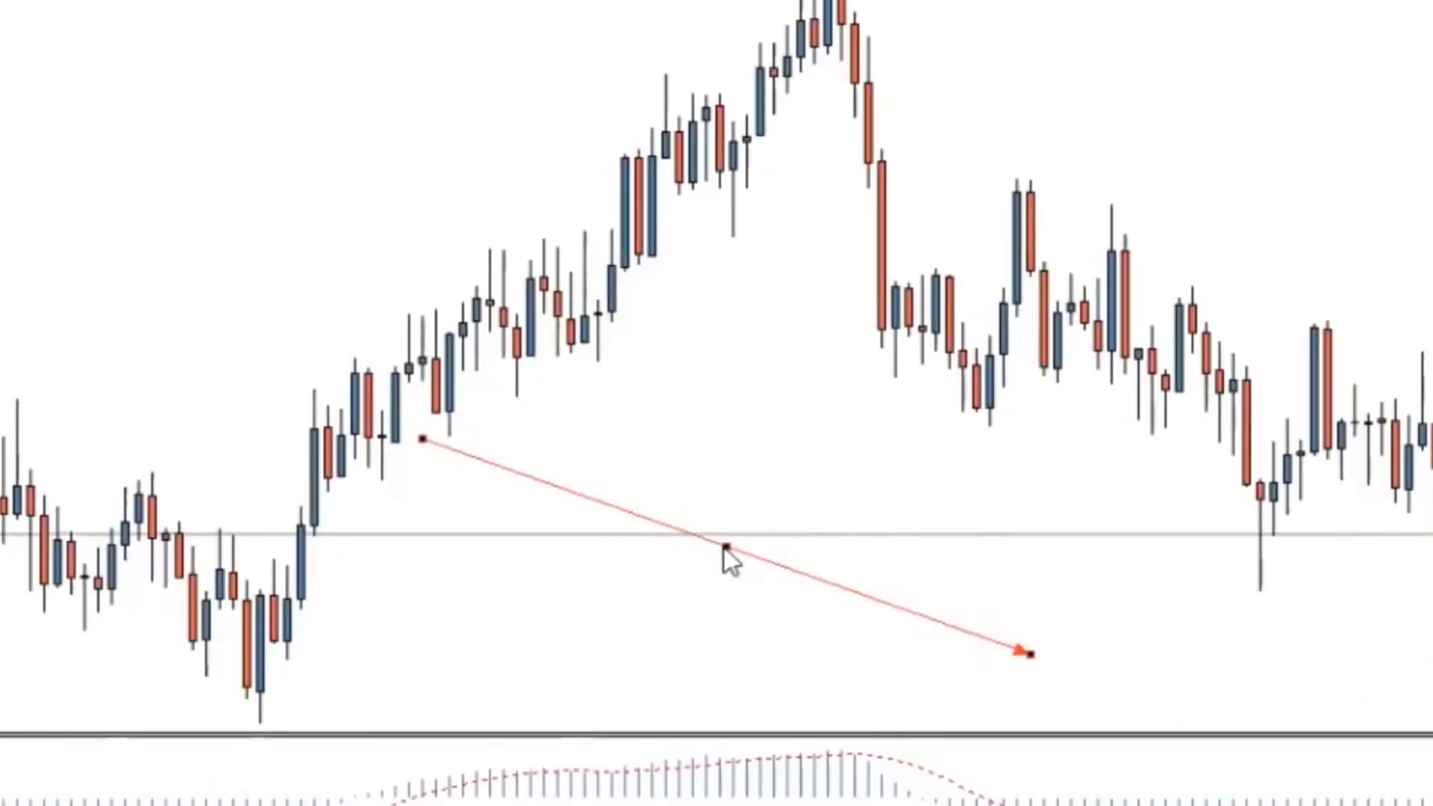
{"action": "left_click_drag", "start_coordinate": [719, 549], "coordinate": [783, 560]}
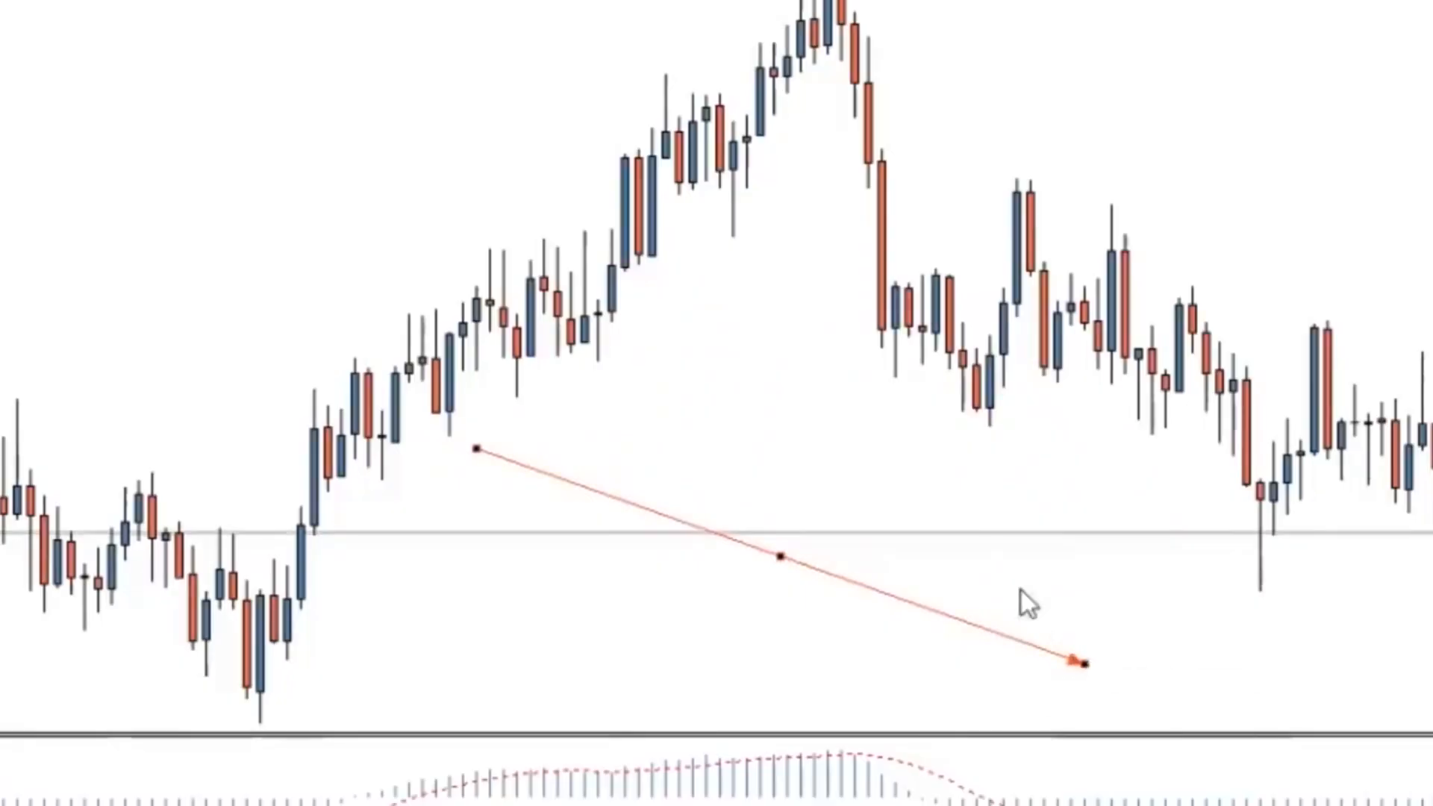
{"action": "left_click_drag", "start_coordinate": [1086, 664], "coordinate": [1154, 559]}
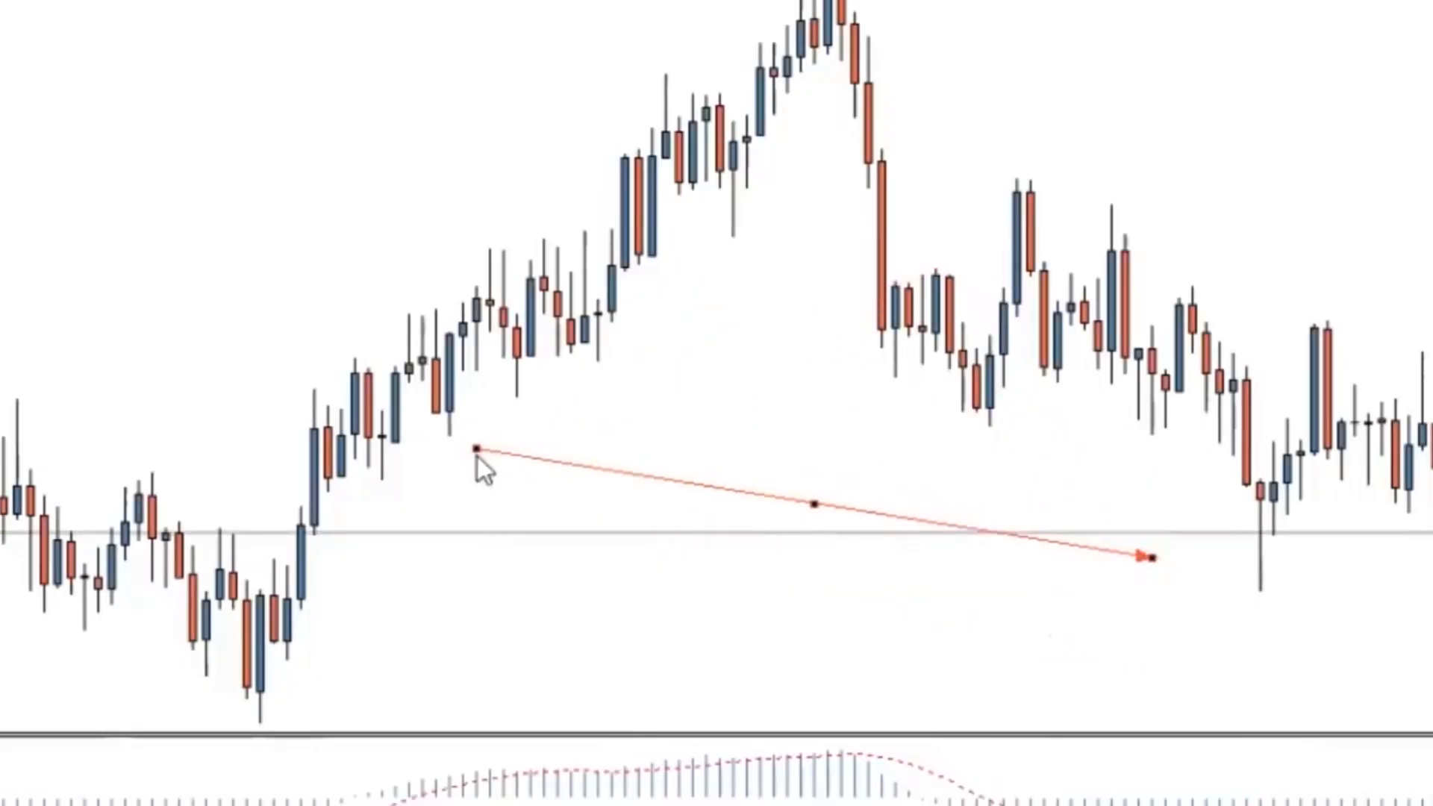
{"action": "left_click_drag", "start_coordinate": [476, 449], "coordinate": [516, 730]}
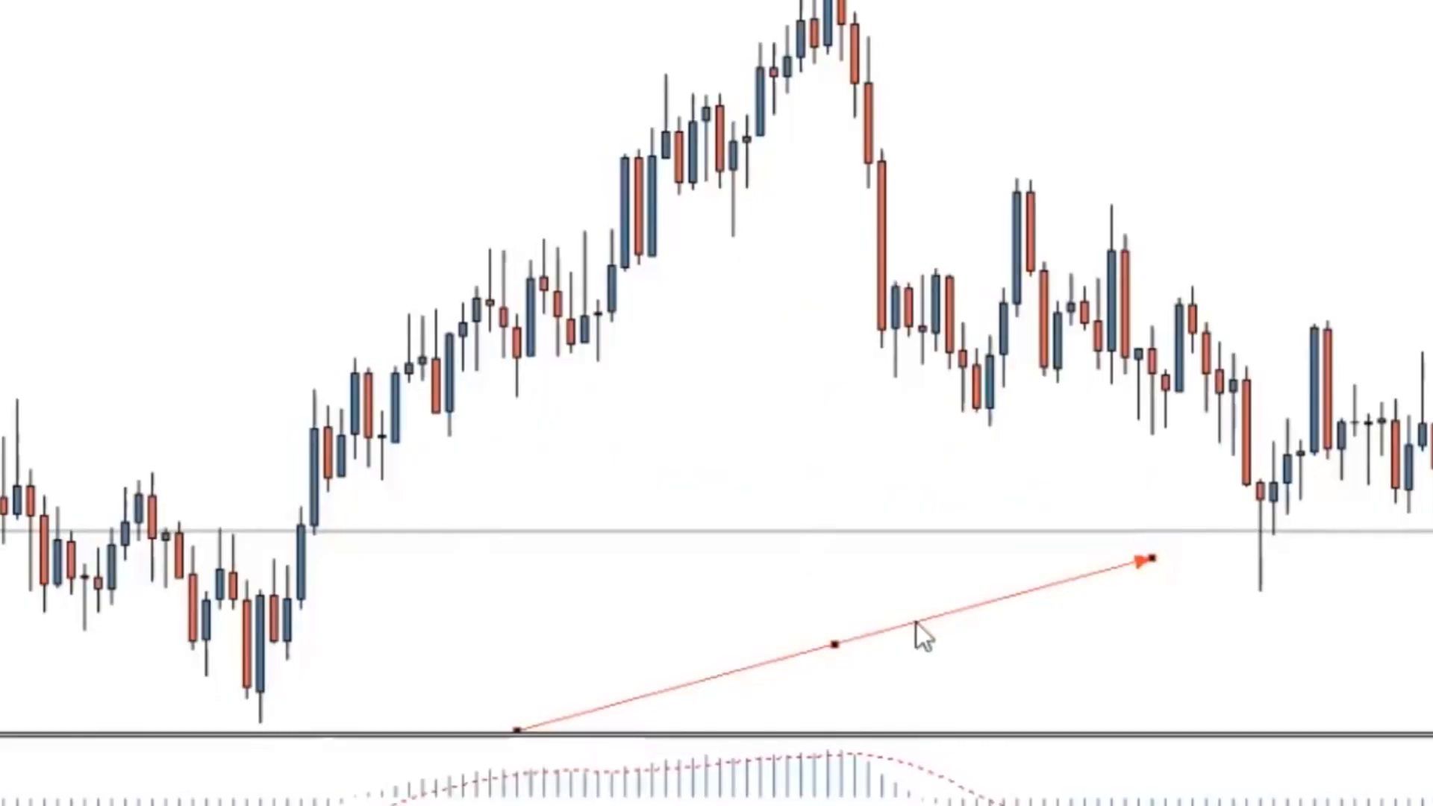
{"action": "left_click_drag", "start_coordinate": [840, 646], "coordinate": [776, 554]}
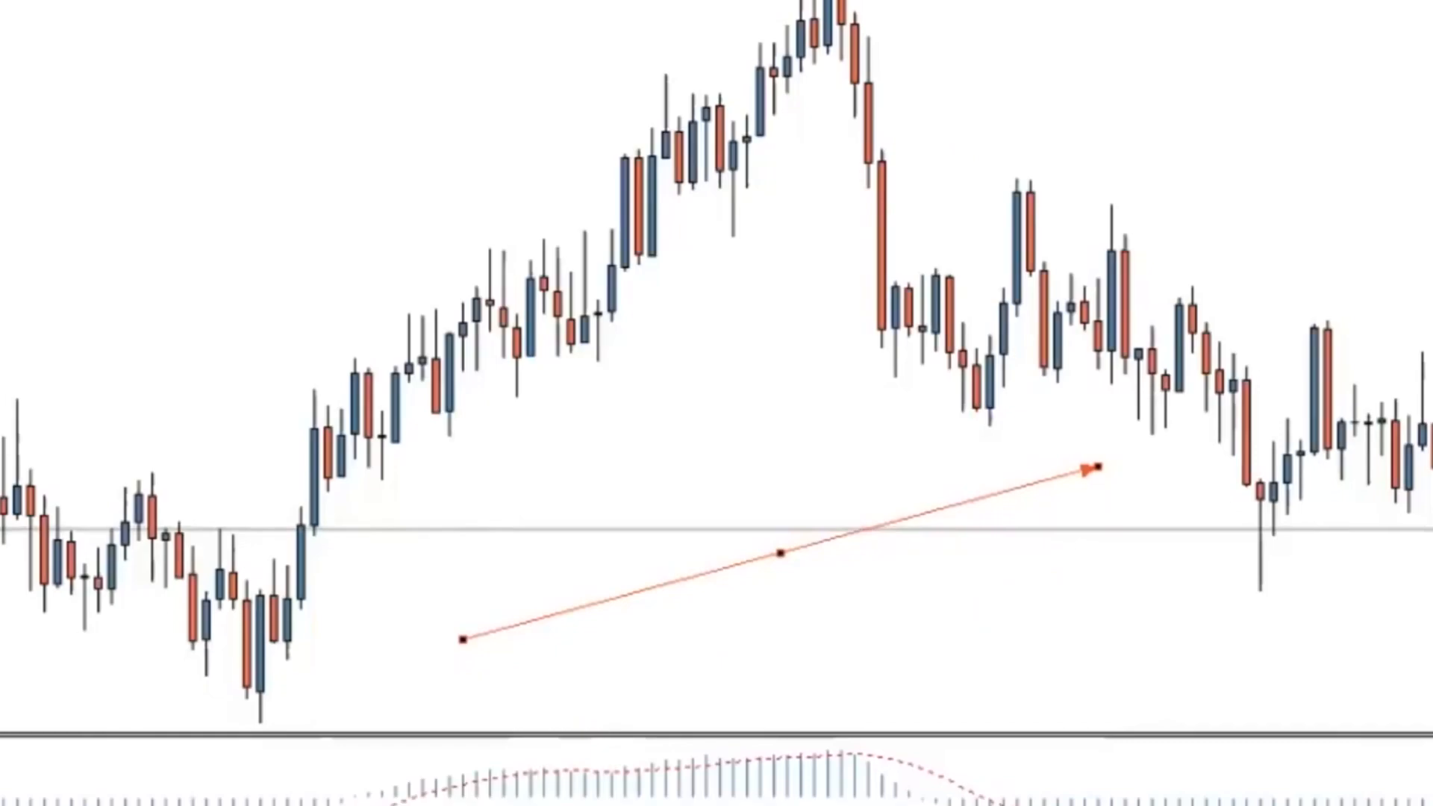
Step: Draw a rectangle to the left of the rising candles, spanning the price zone around their upper wicks, and color it Gold
{"action": "left_click_drag", "start_coordinate": [250, 223], "coordinate": [612, 286]}
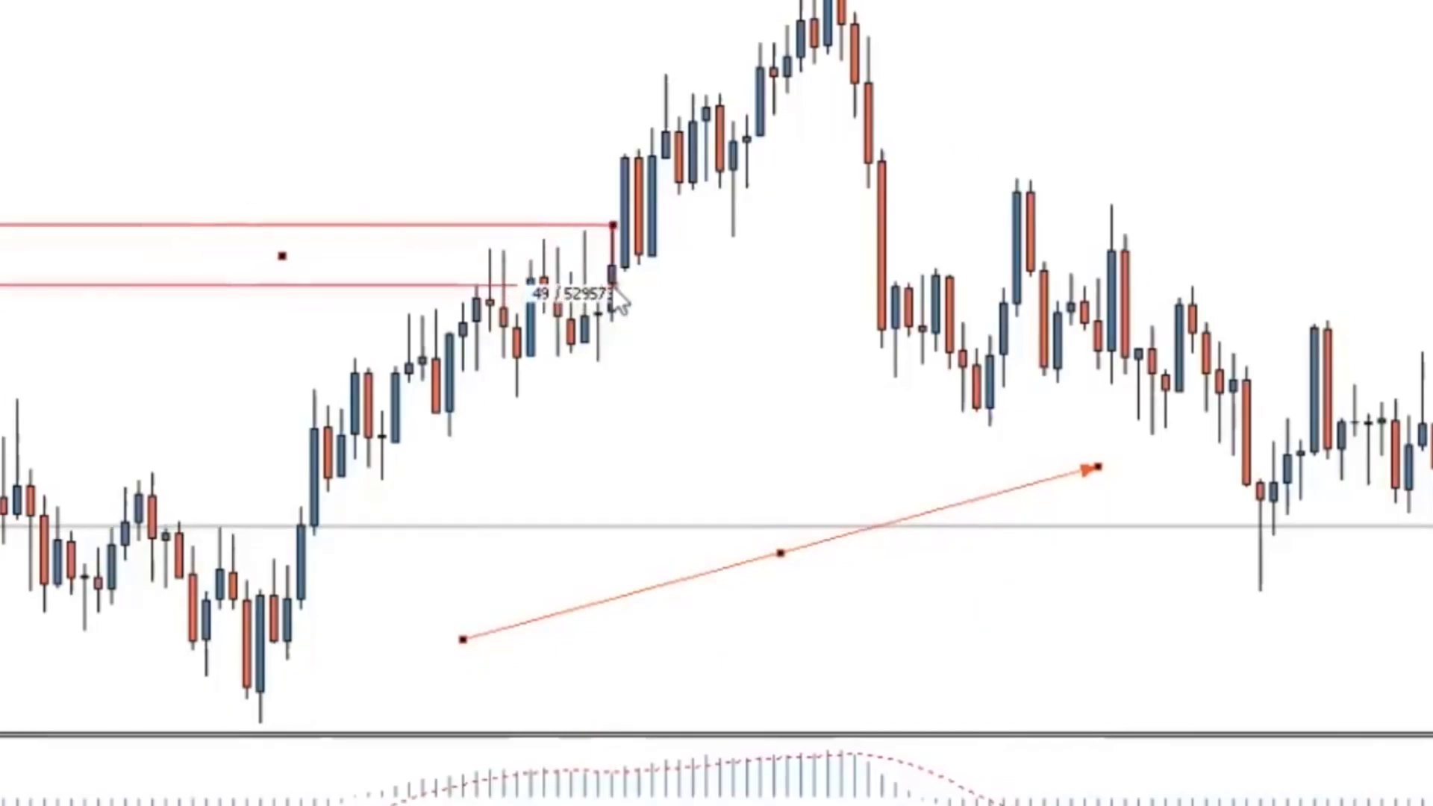
{"action": "right_click", "coordinate": [275, 261]}
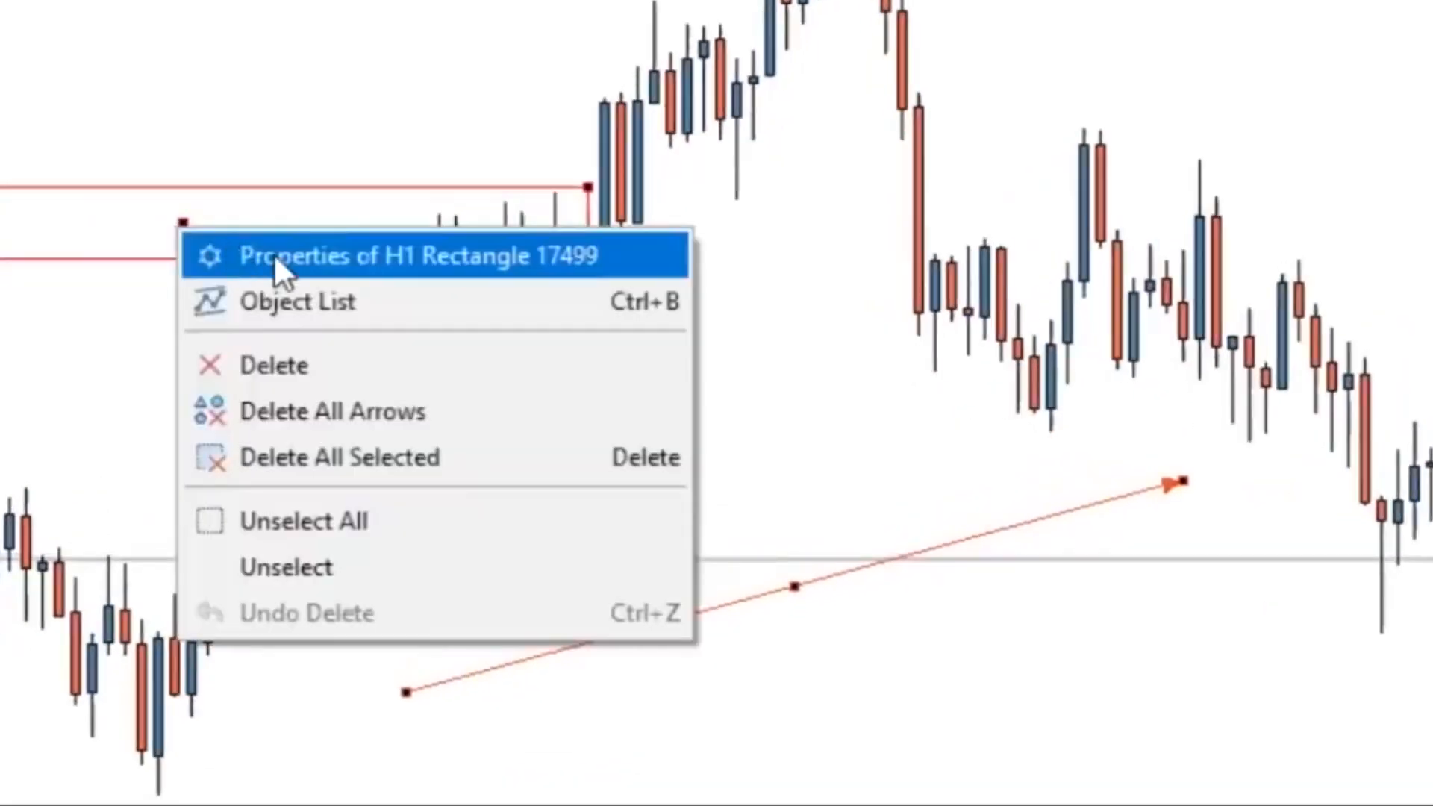
{"action": "left_click", "coordinate": [275, 256]}
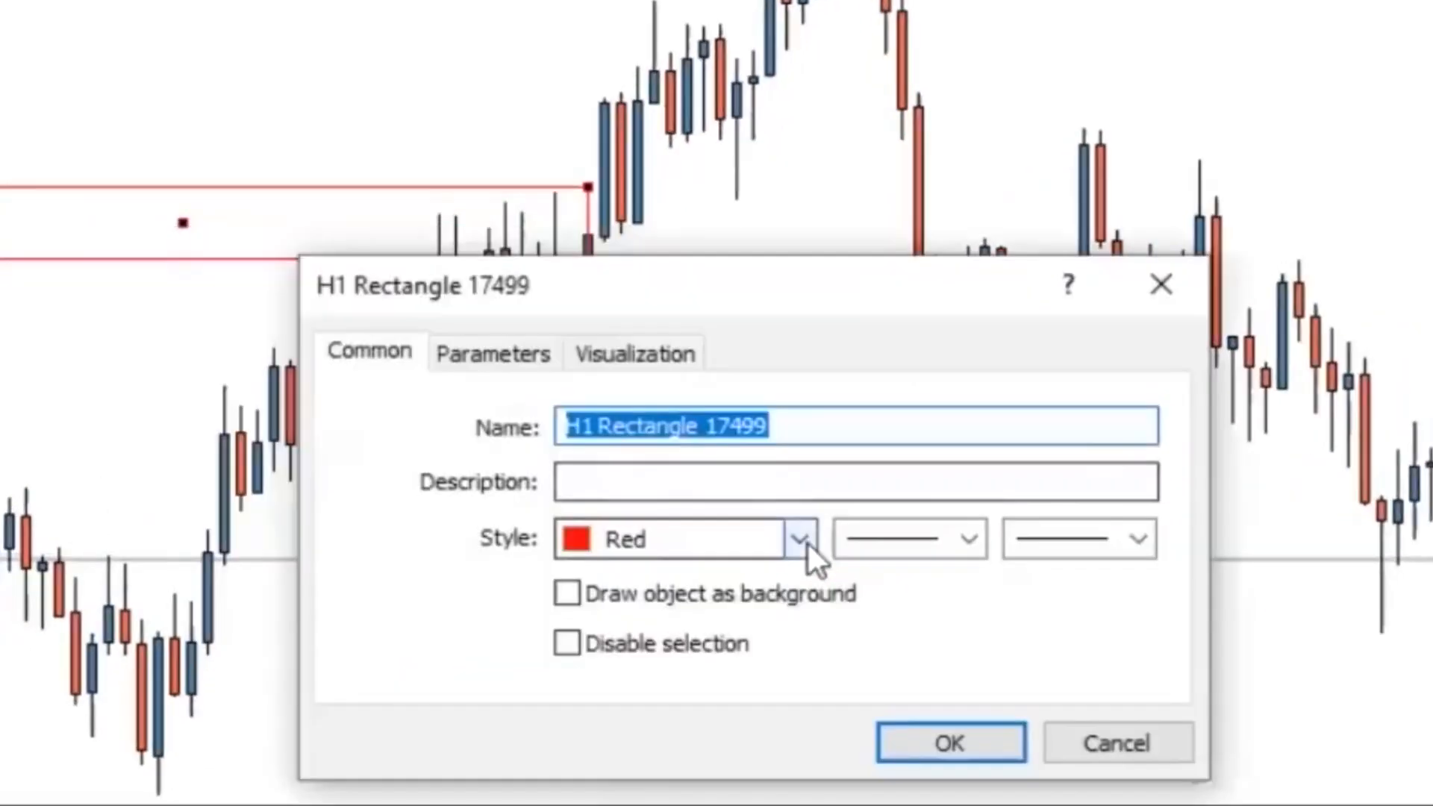
{"action": "left_click", "coordinate": [802, 541]}
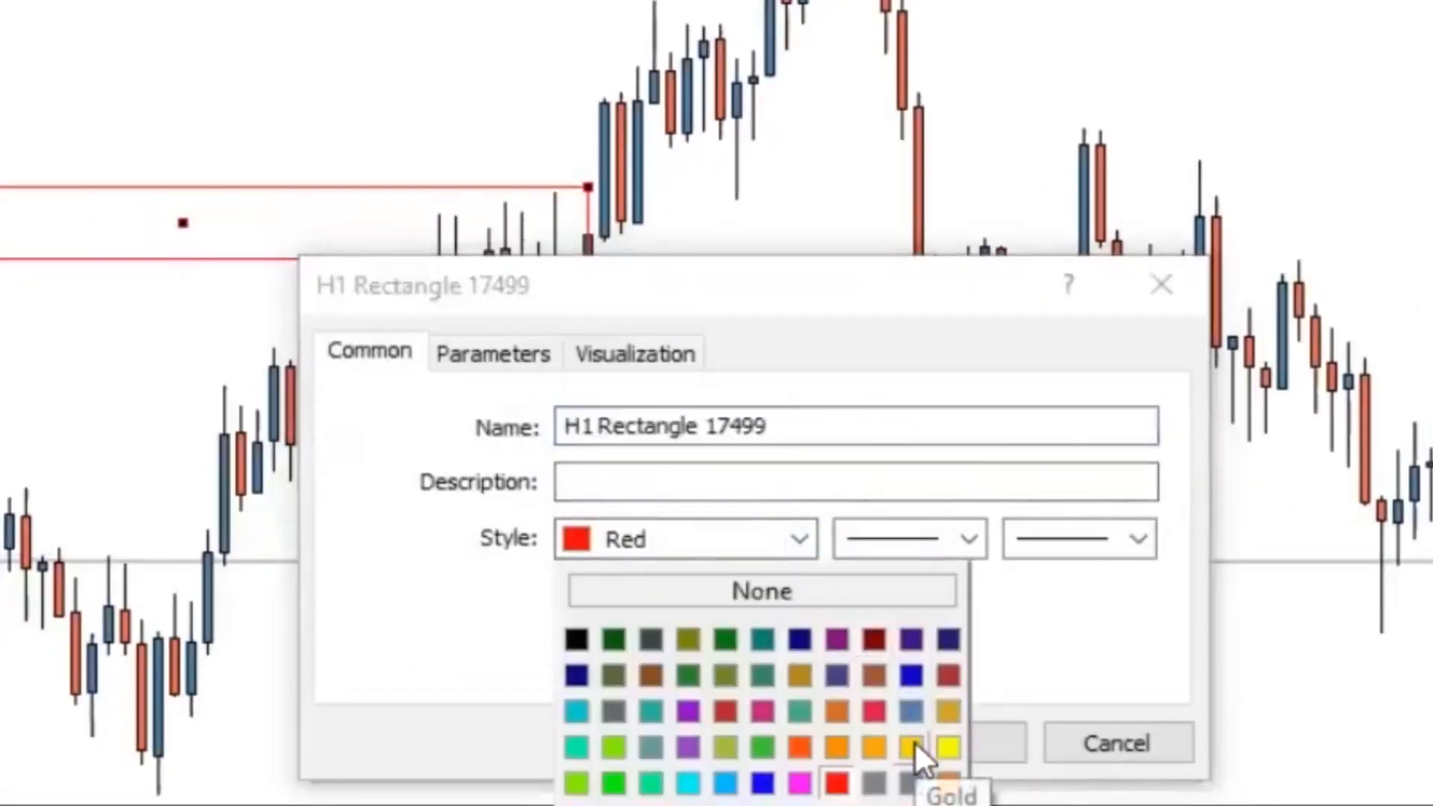
{"action": "left_click", "coordinate": [913, 742]}
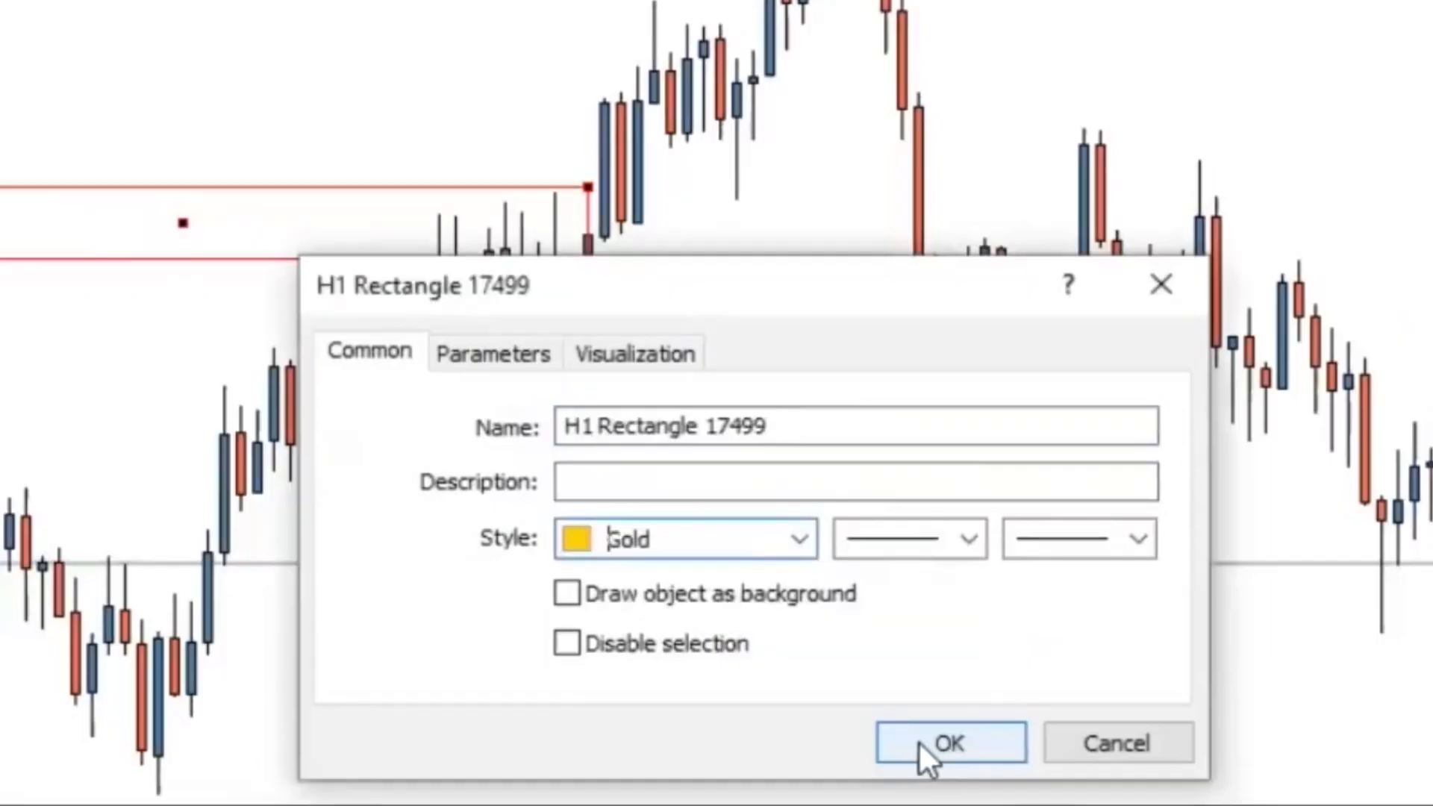
{"action": "left_click", "coordinate": [917, 741]}
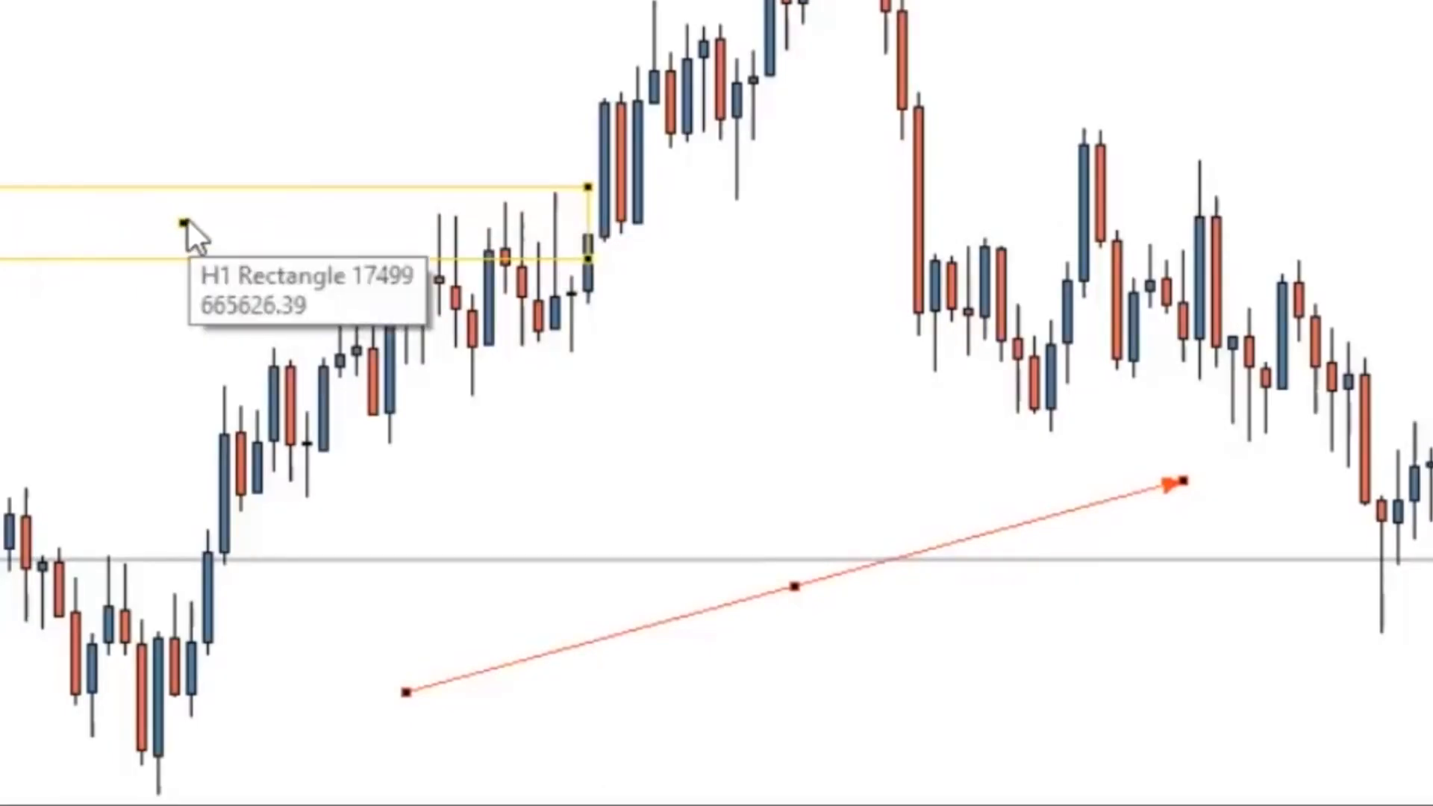
Step: Turn on the Fill option for the gold rectangle and shift it slightly to the left
{"action": "double_click", "coordinate": [265, 232]}
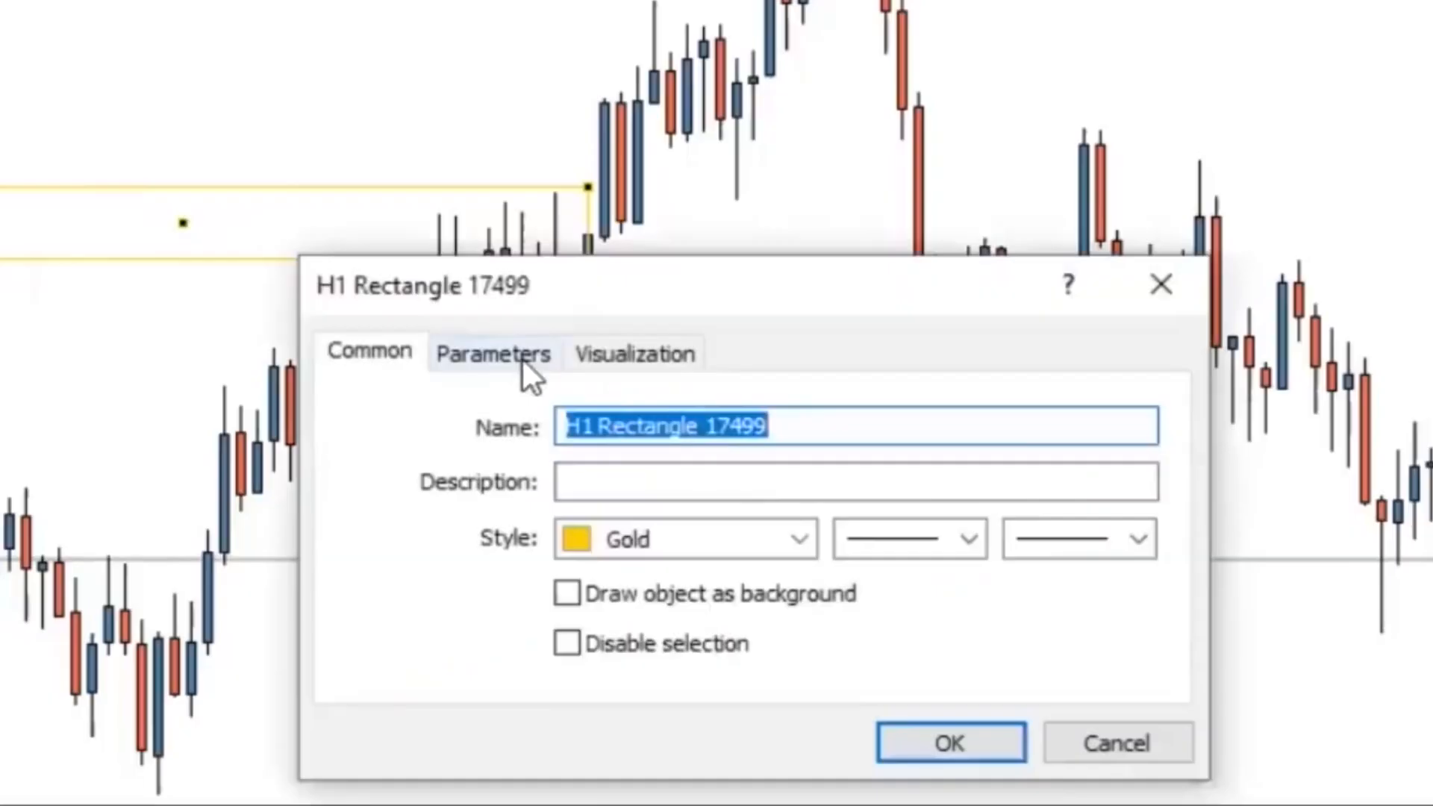
{"action": "left_click", "coordinate": [623, 352]}
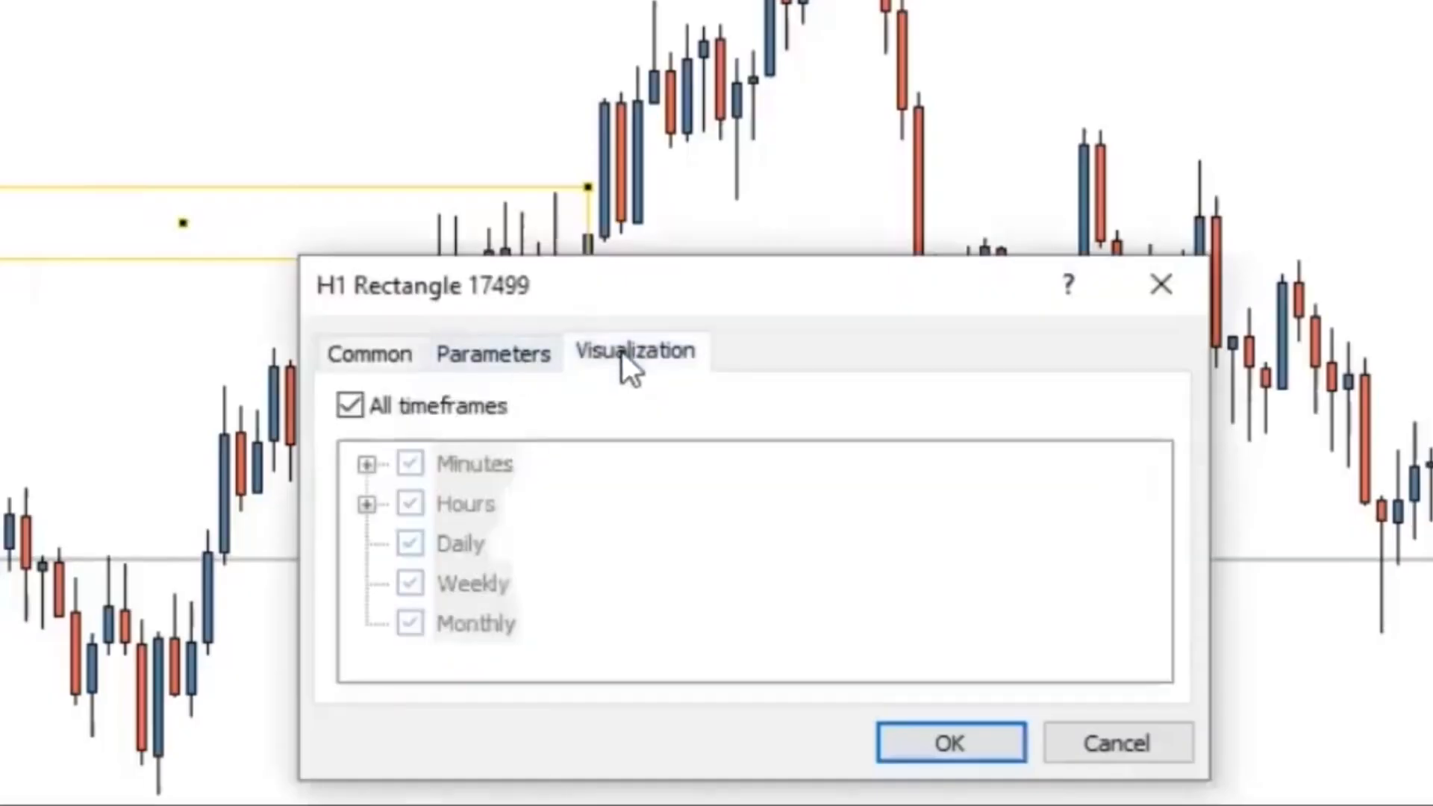
{"action": "left_click", "coordinate": [523, 356]}
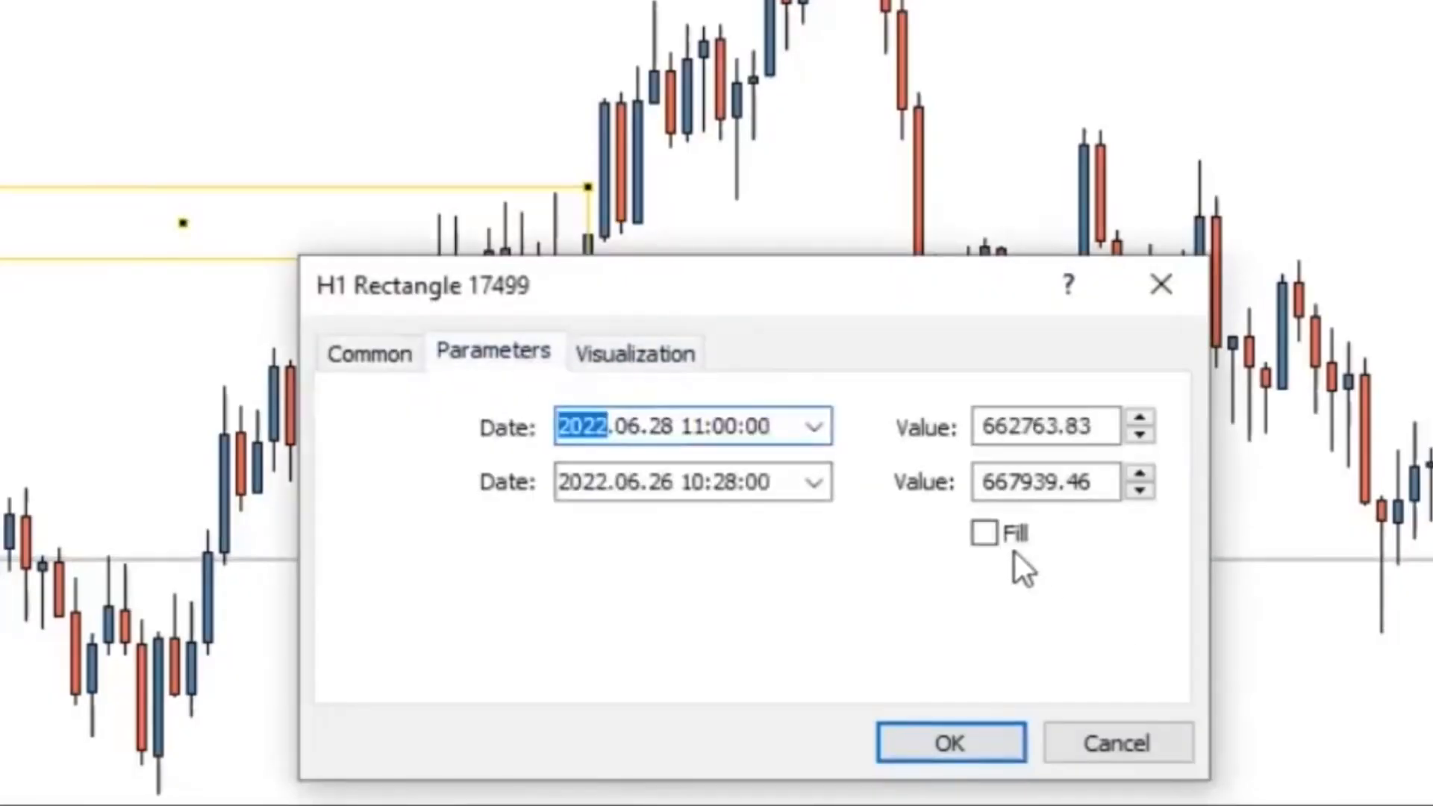
{"action": "left_click", "coordinate": [985, 534]}
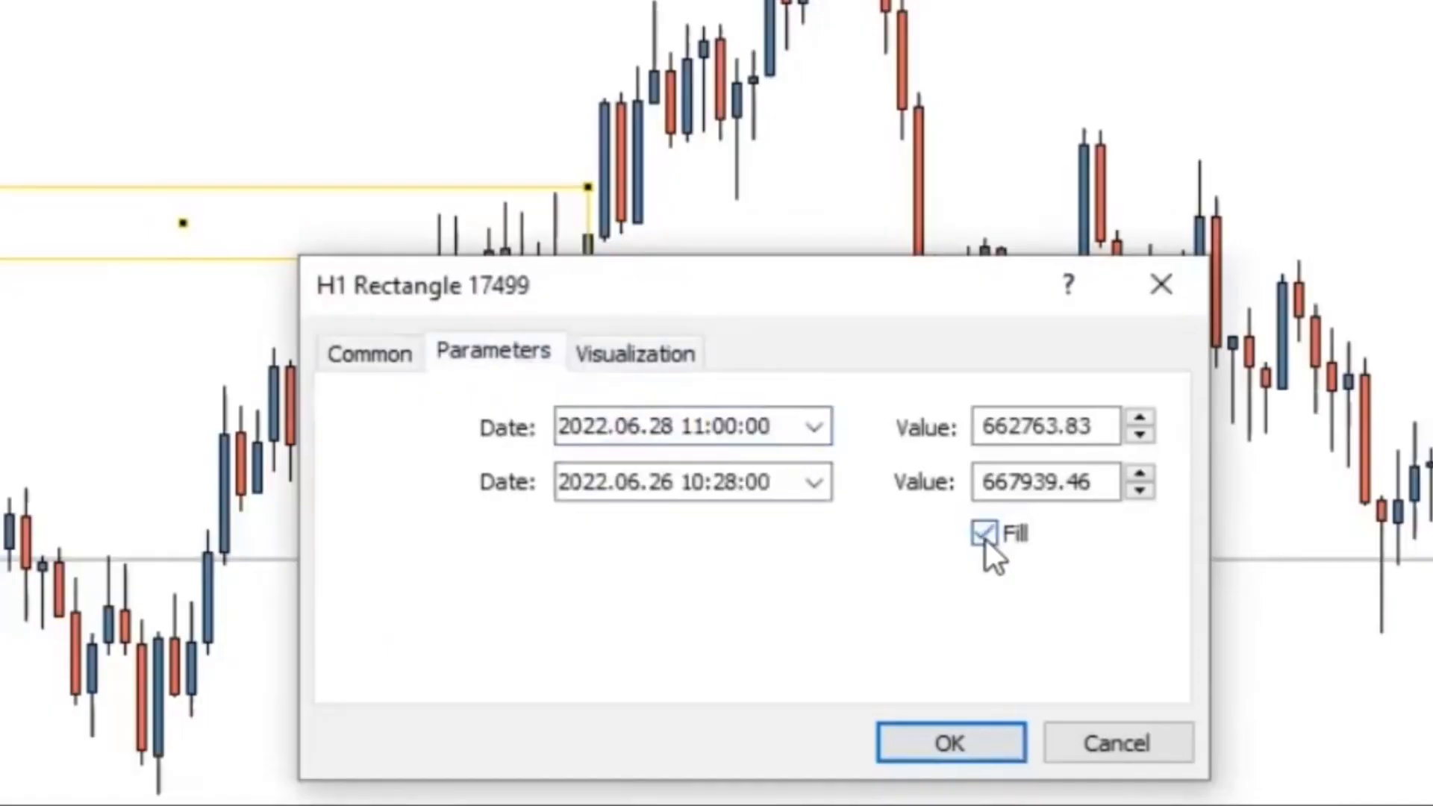
{"action": "left_click", "coordinate": [963, 743]}
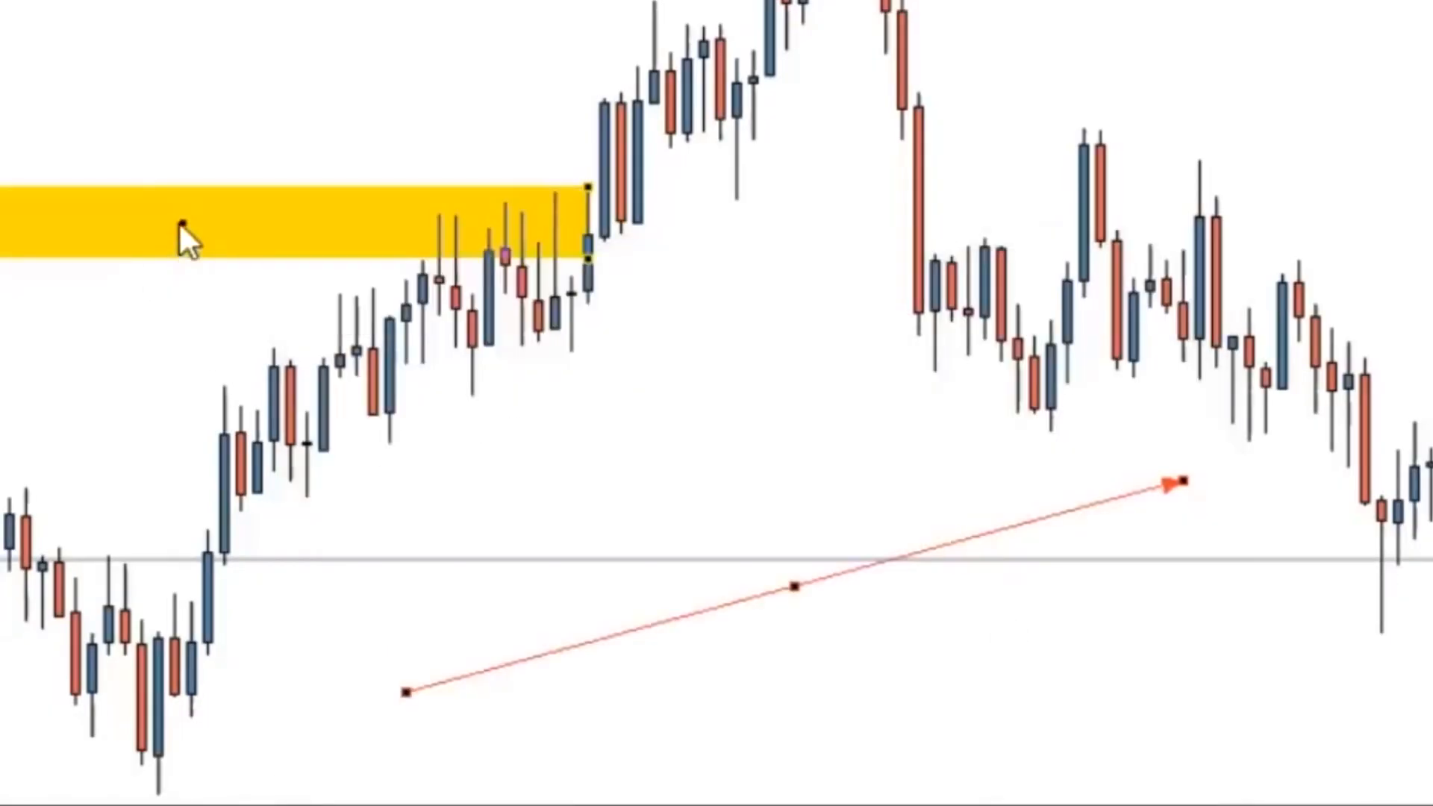
{"action": "left_click_drag", "start_coordinate": [178, 221], "coordinate": [166, 221]}
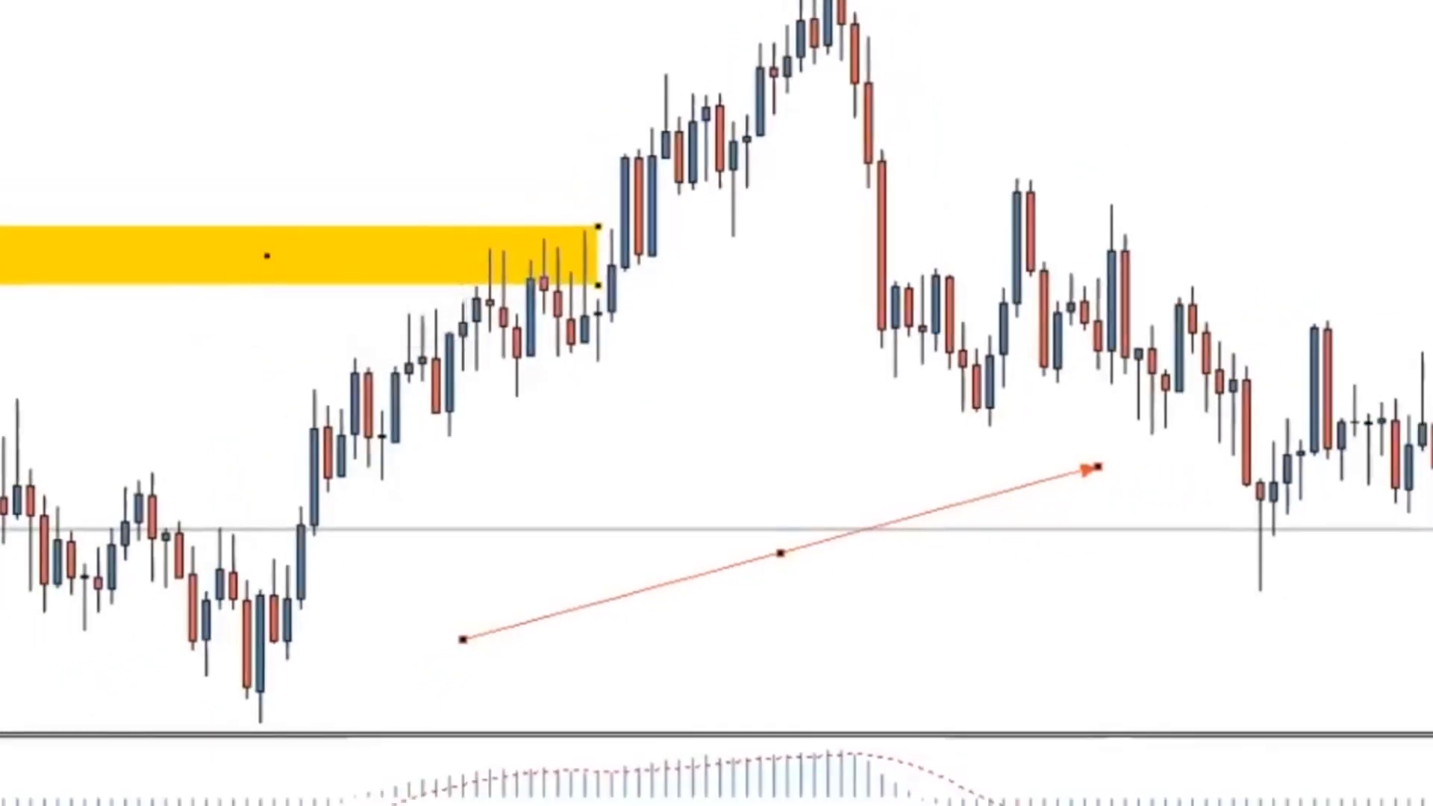
Step: Compress the vertical price scale and move the arrowed line so it starts beneath the lowest low, leaving it deselected
{"action": "left_click_drag", "start_coordinate": [1429, 299], "coordinate": [1429, 358]}
{"action": "left_click_drag", "start_coordinate": [781, 478], "coordinate": [541, 545]}
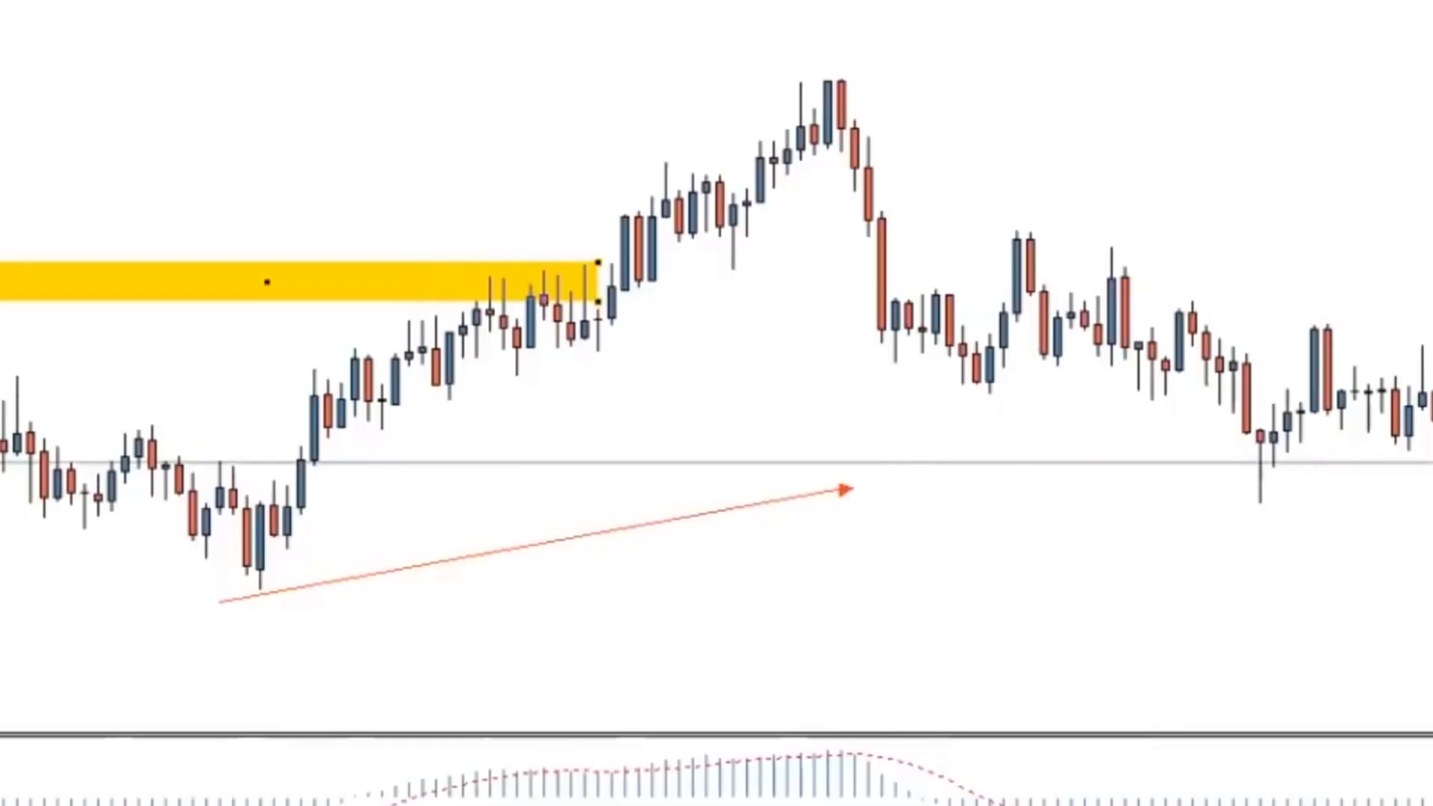
Step: Place a horizontal line at the highest high of the chart and change its color to SteelBlue
{"action": "left_click", "coordinate": [848, 77]}
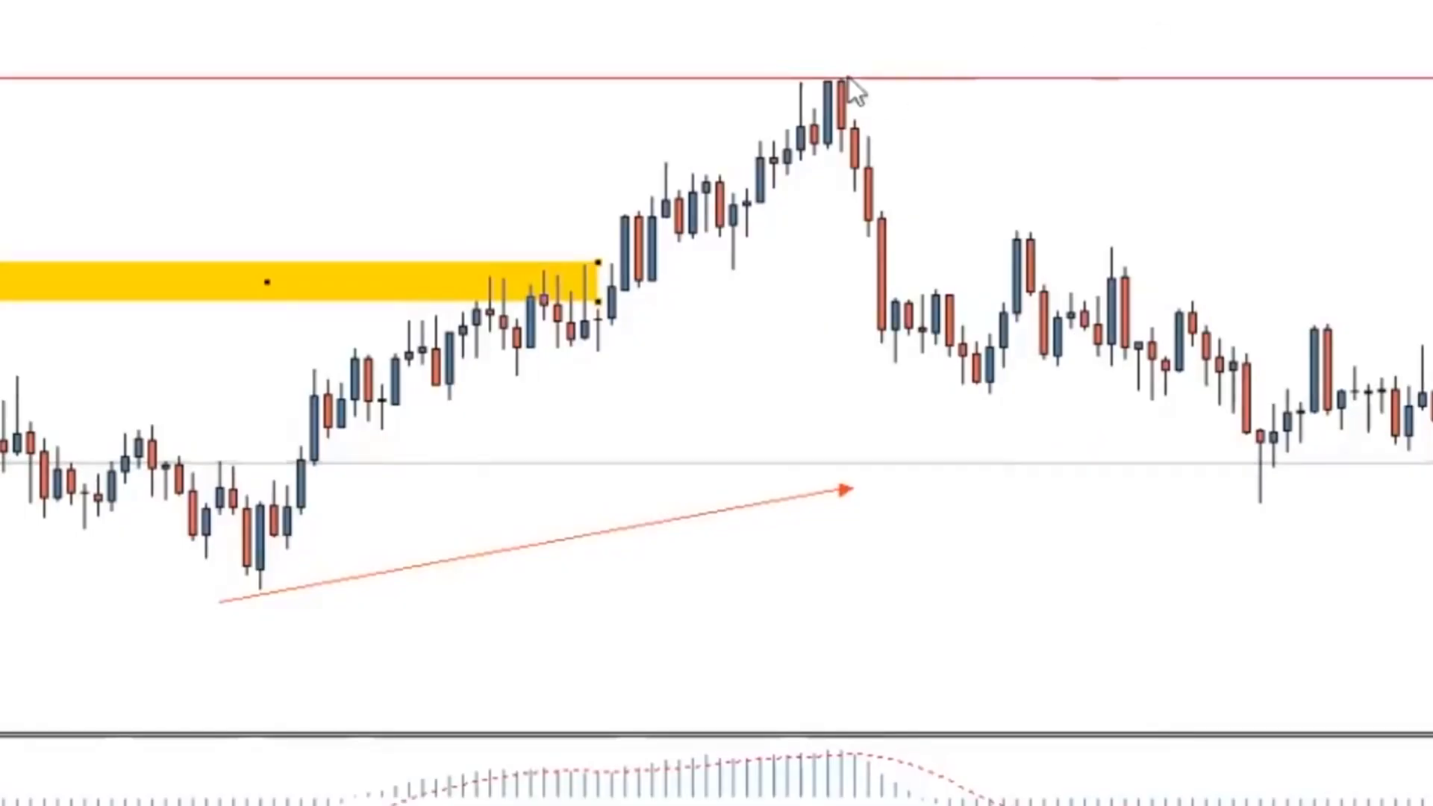
{"action": "right_click", "coordinate": [924, 78]}
{"action": "left_click", "coordinate": [989, 97]}
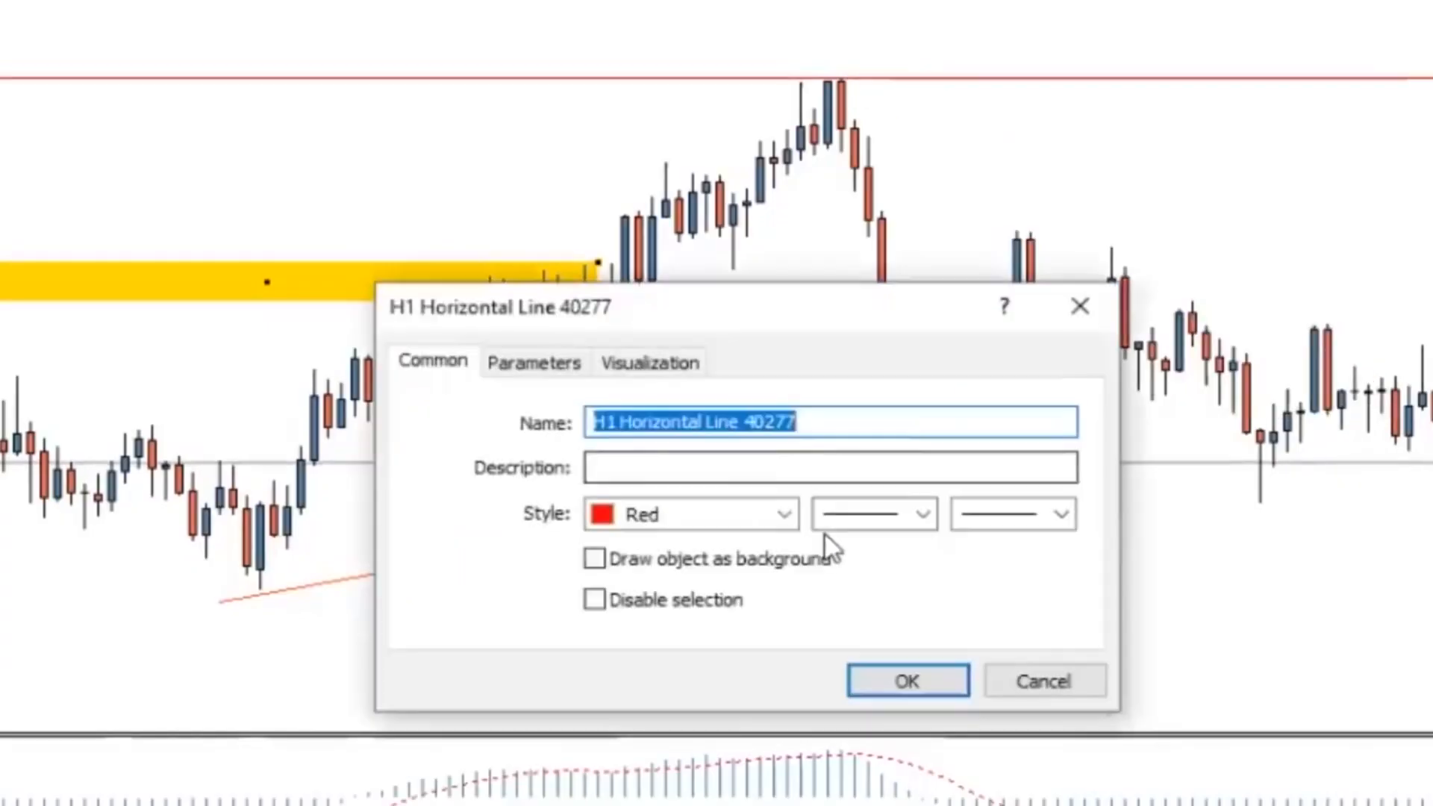
{"action": "left_click", "coordinate": [784, 515]}
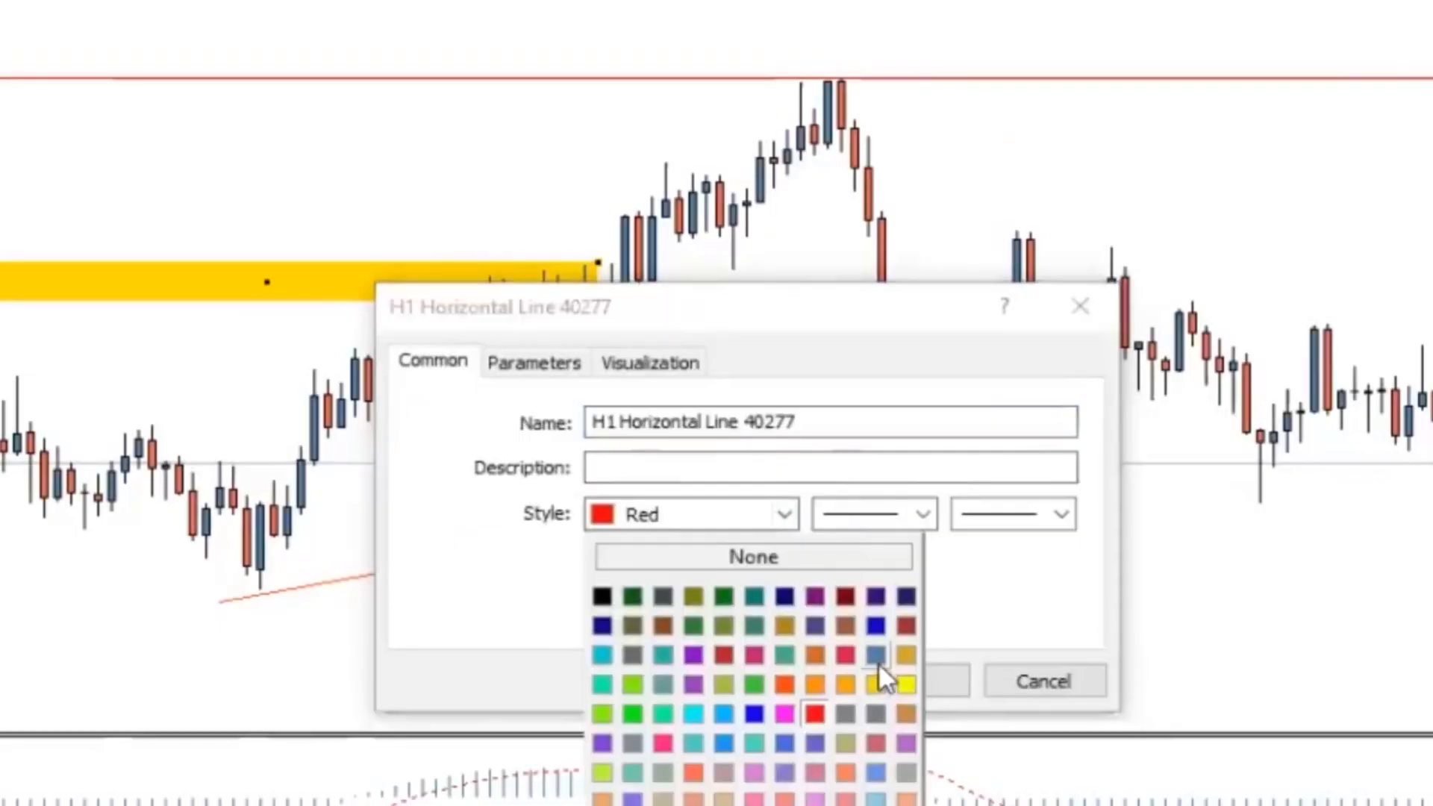
{"action": "left_click", "coordinate": [878, 661]}
{"action": "left_click", "coordinate": [924, 688]}
Step: Duplicate the horizontal line at the lowest low and just above the current price line, and copy the gold rectangle above the original
{"action": "left_click_drag", "start_coordinate": [1010, 78], "coordinate": [1043, 596]}
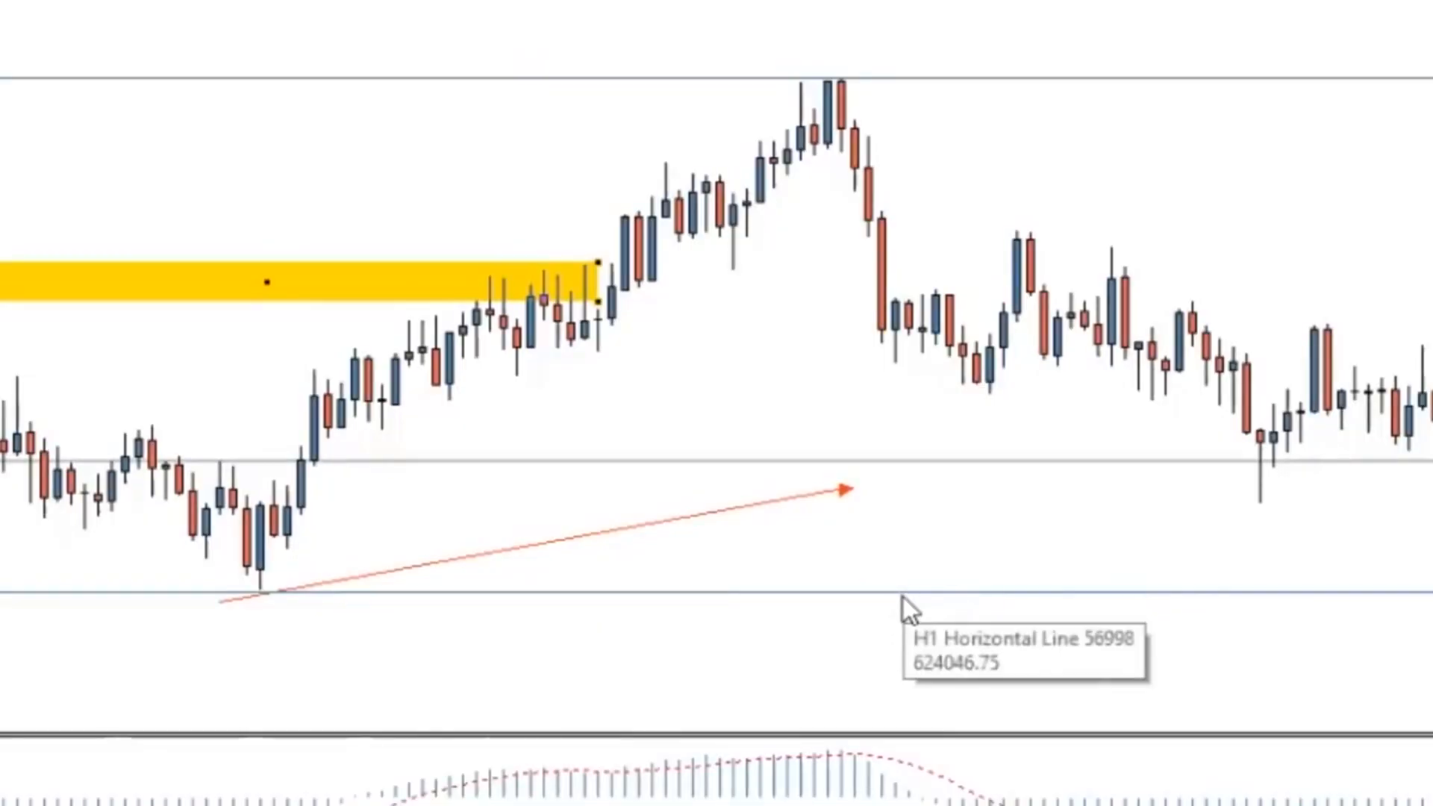
{"action": "left_click_drag", "start_coordinate": [903, 597], "coordinate": [939, 445]}
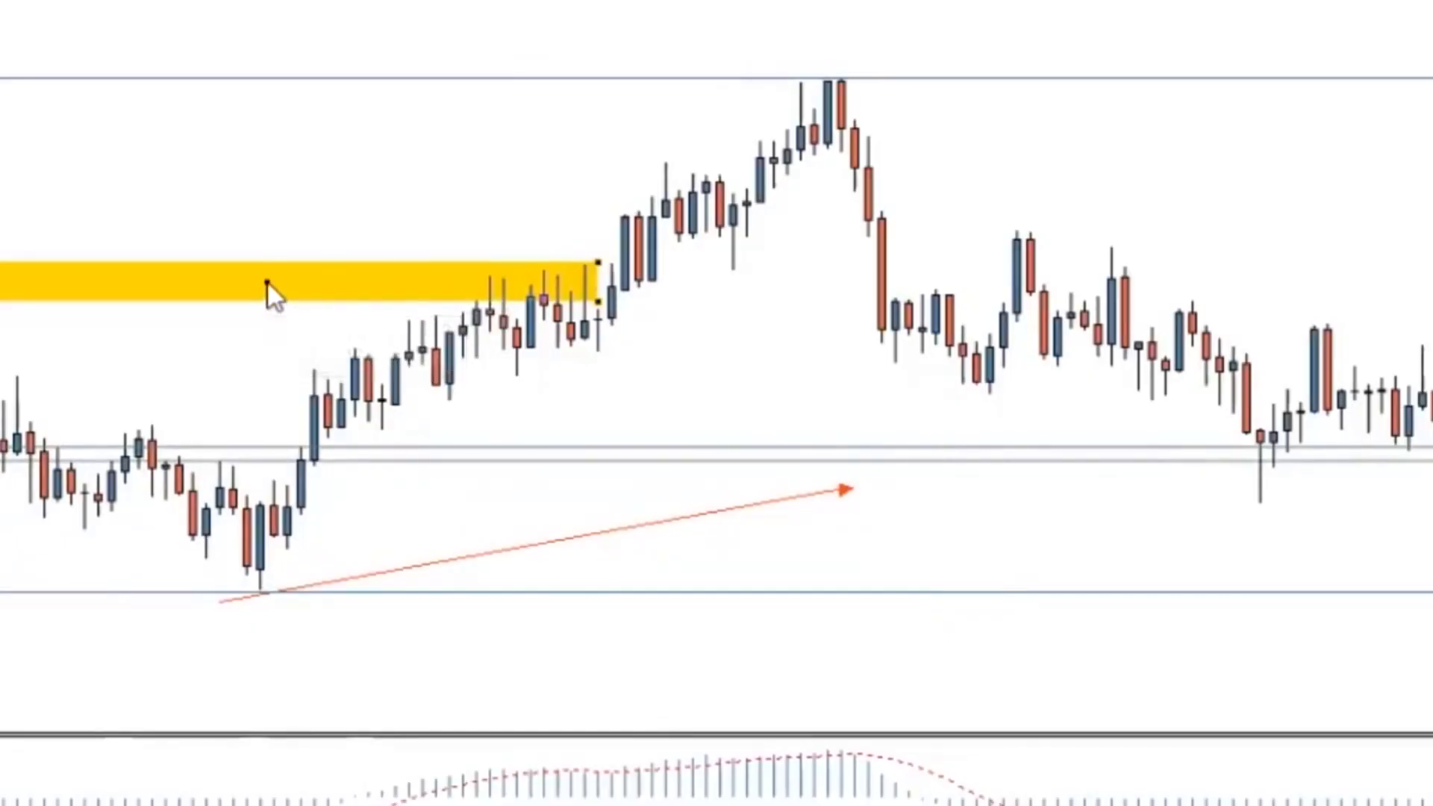
{"action": "left_click_drag", "start_coordinate": [267, 284], "coordinate": [278, 185]}
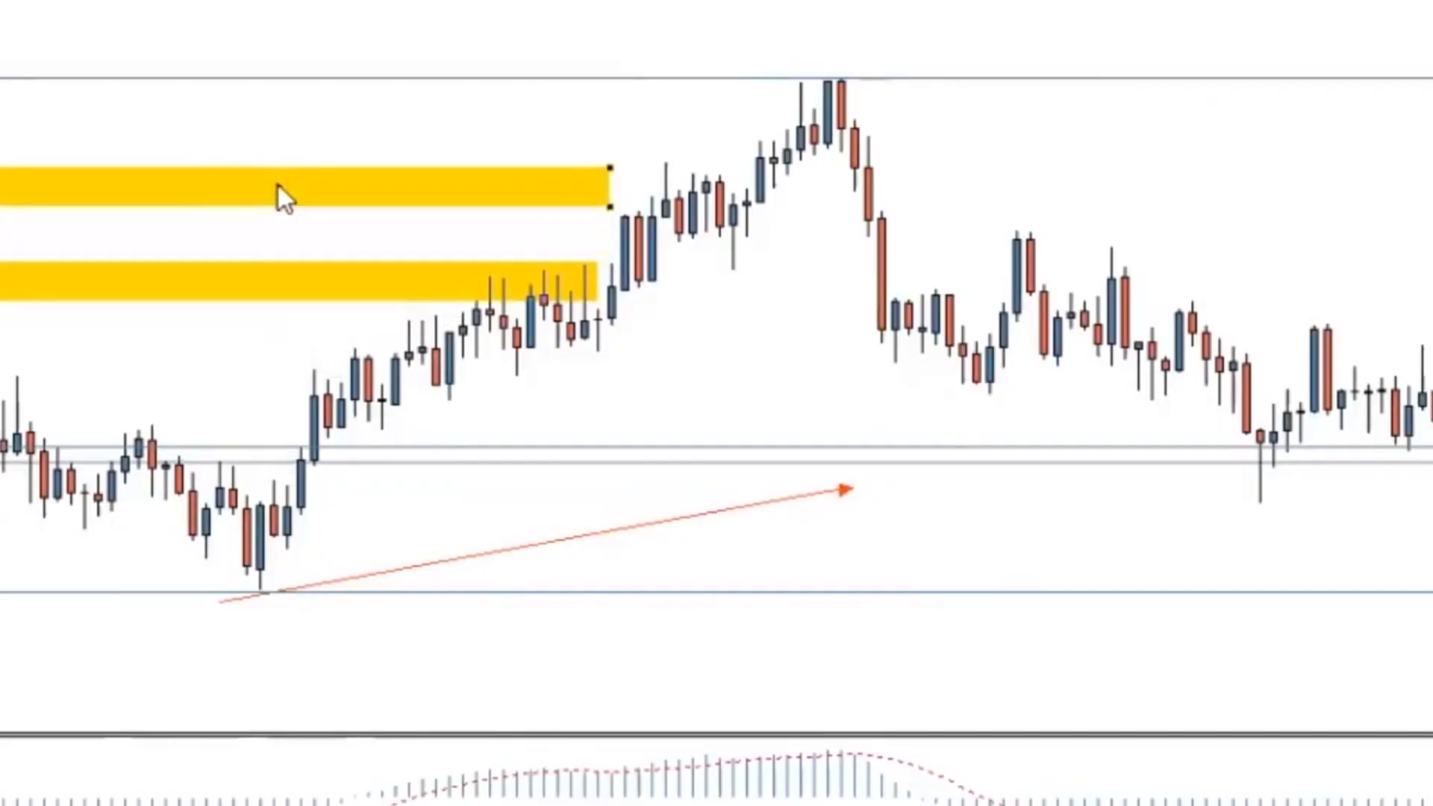